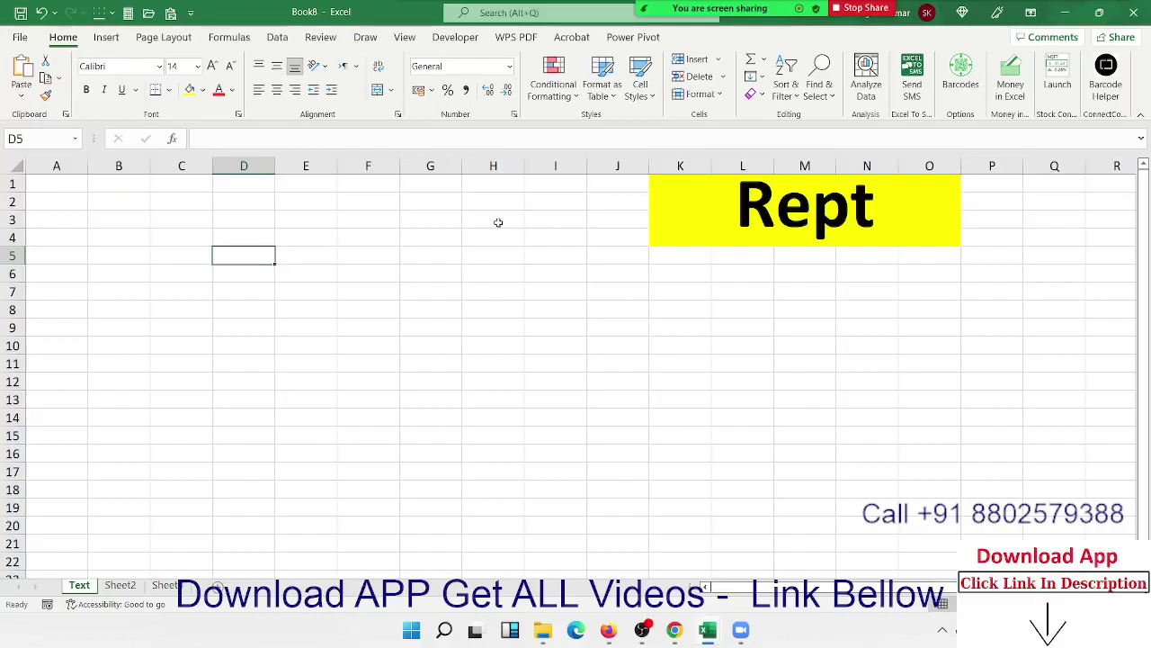
Select cell A2 beside the yellow Rept title banner.
click(681, 217)
click(44, 203)
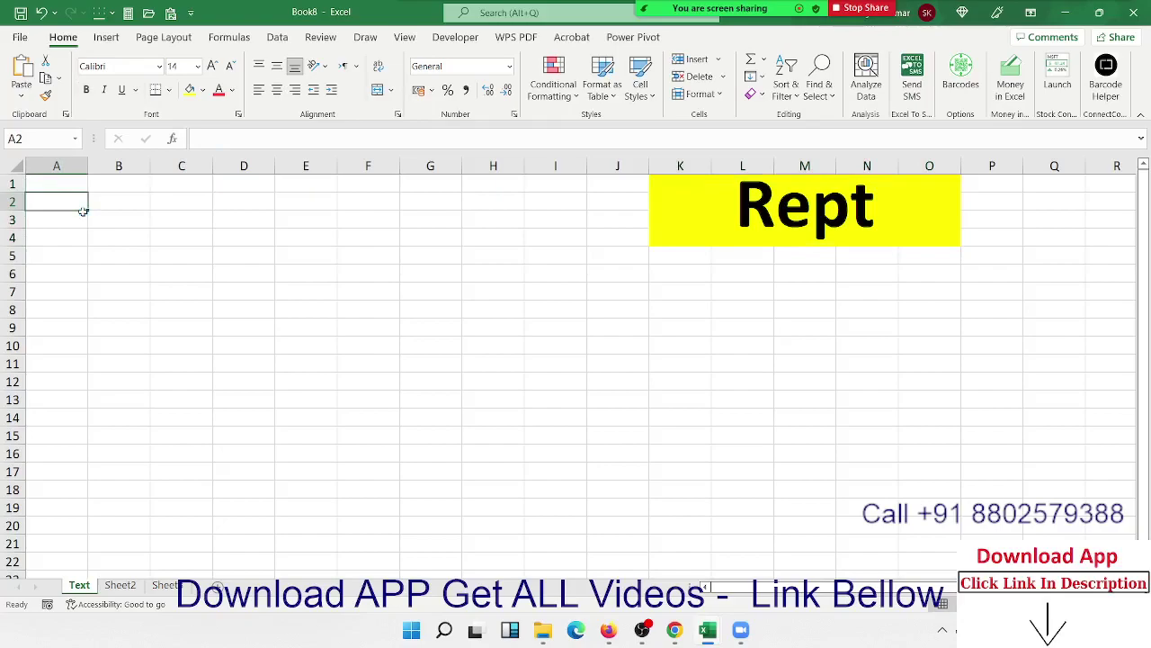
scroll(82, 212, up, 4)
click(88, 212)
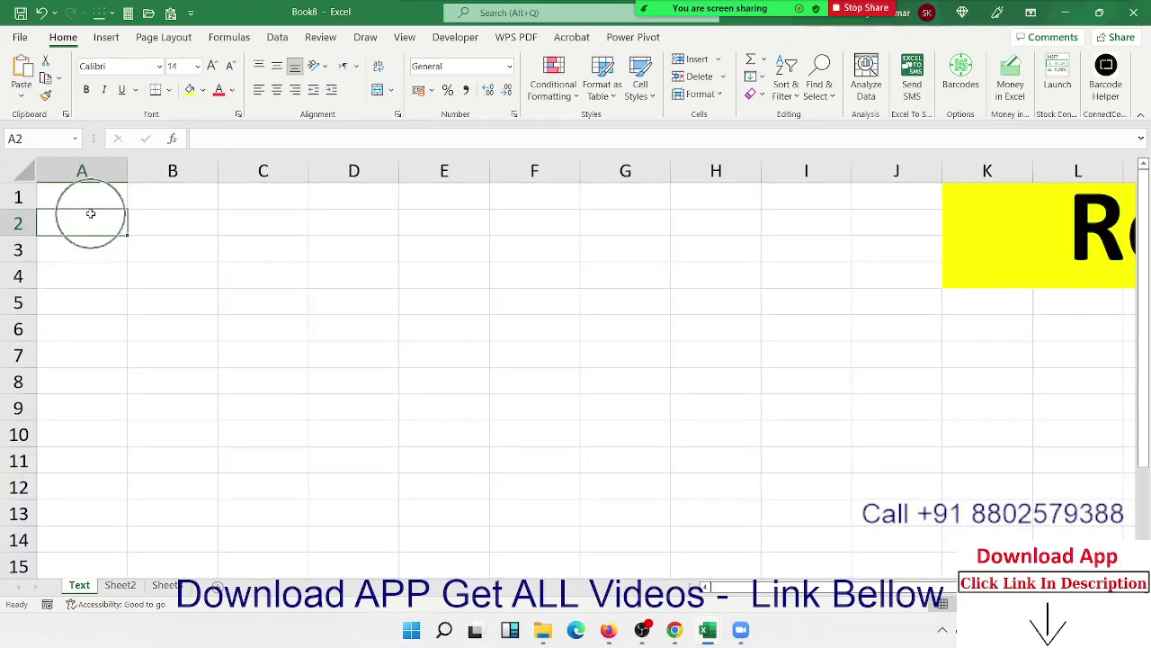
scroll(91, 213, down, 2)
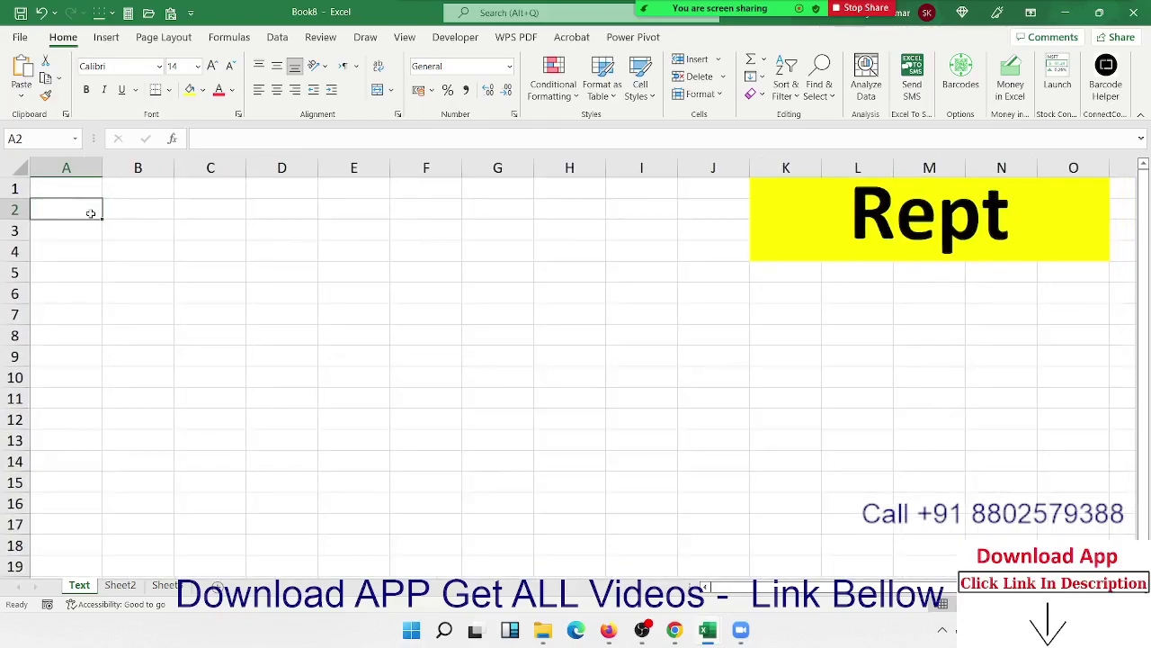
scroll(91, 213, down, 2)
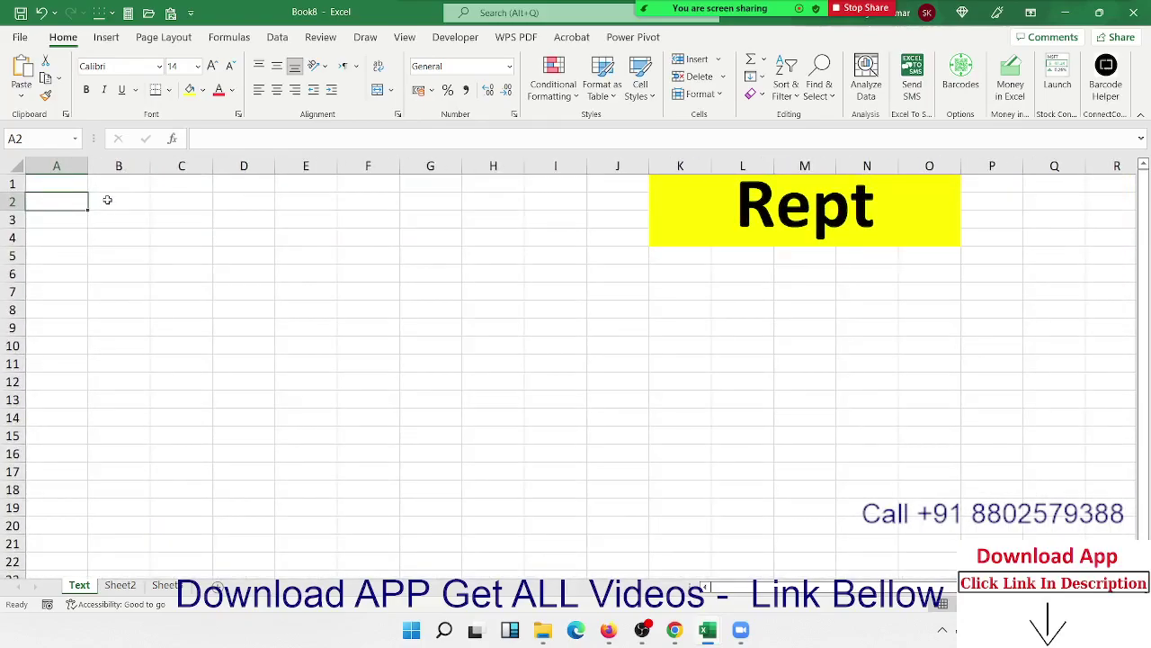
Enter A in A2 and =REPT(A2,50) in B2 to repeat it 50 times.
text(A)
click(107, 199)
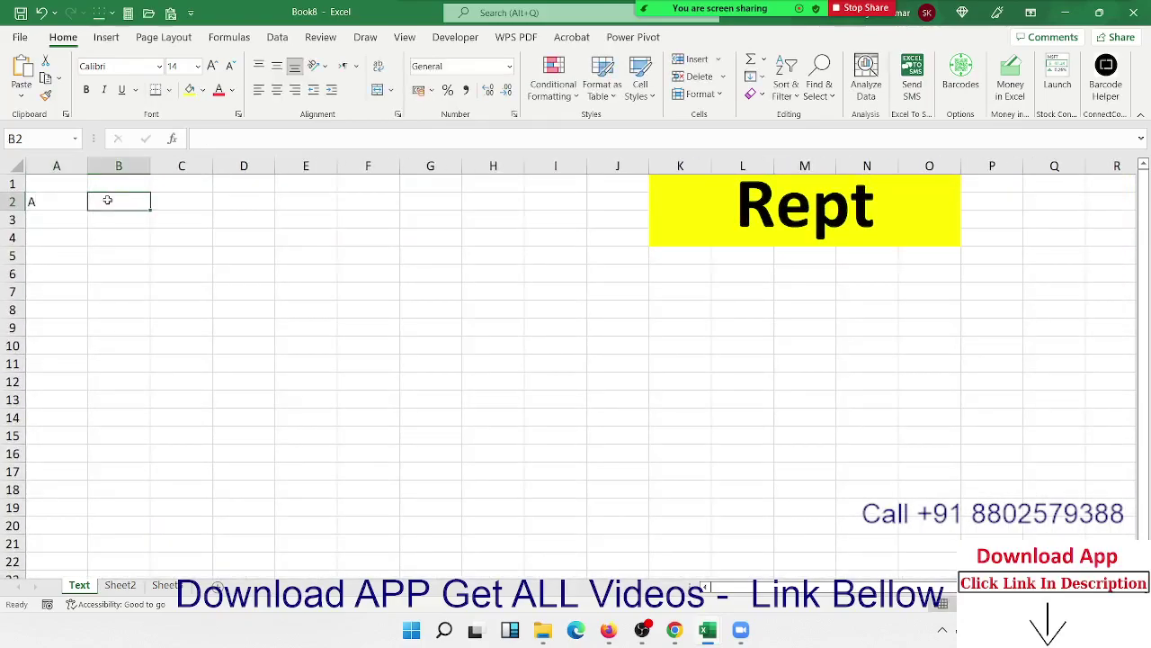
text(=re)
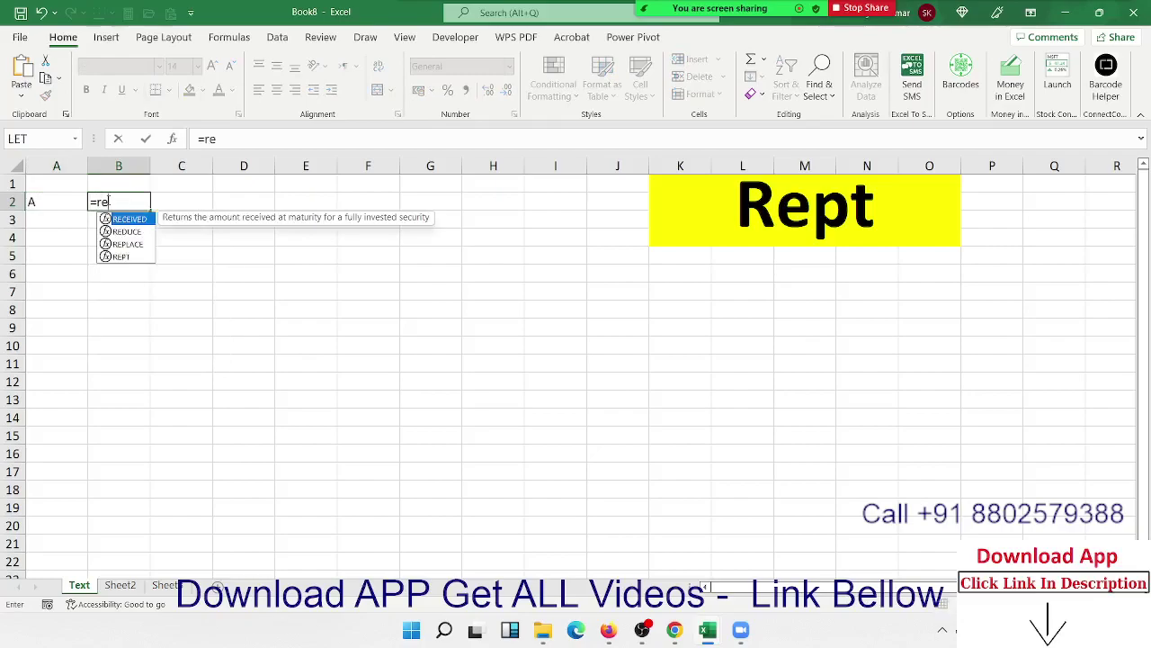
key(Down)
key(Down)
key(Down)
key(Tab)
key(Left)
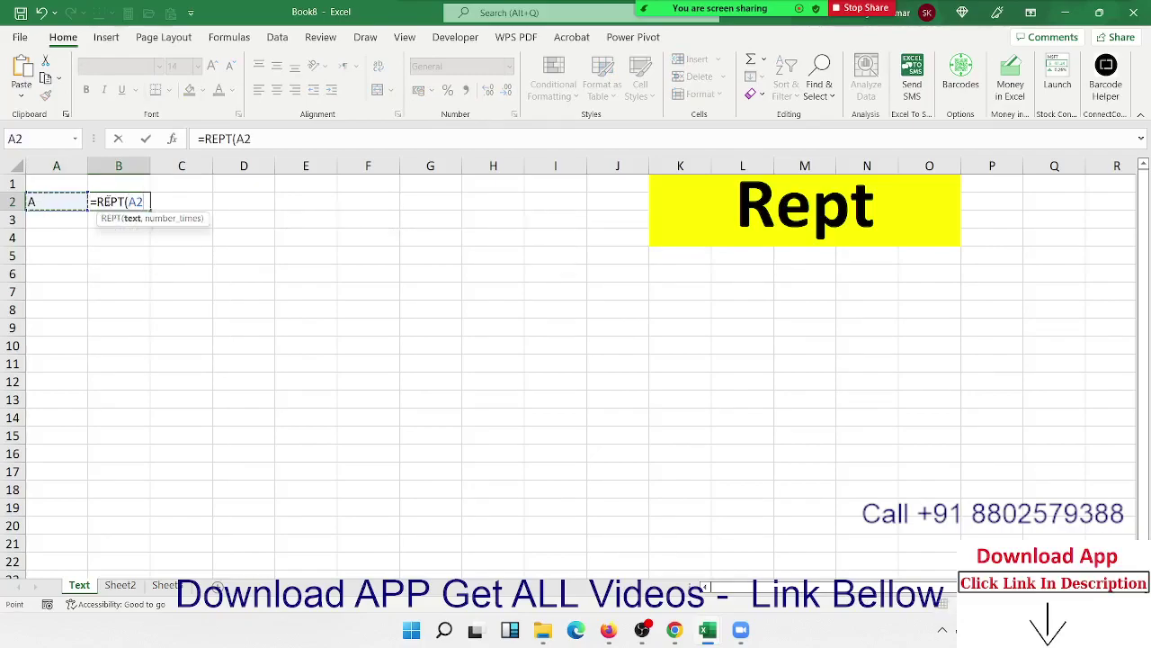
text(,)
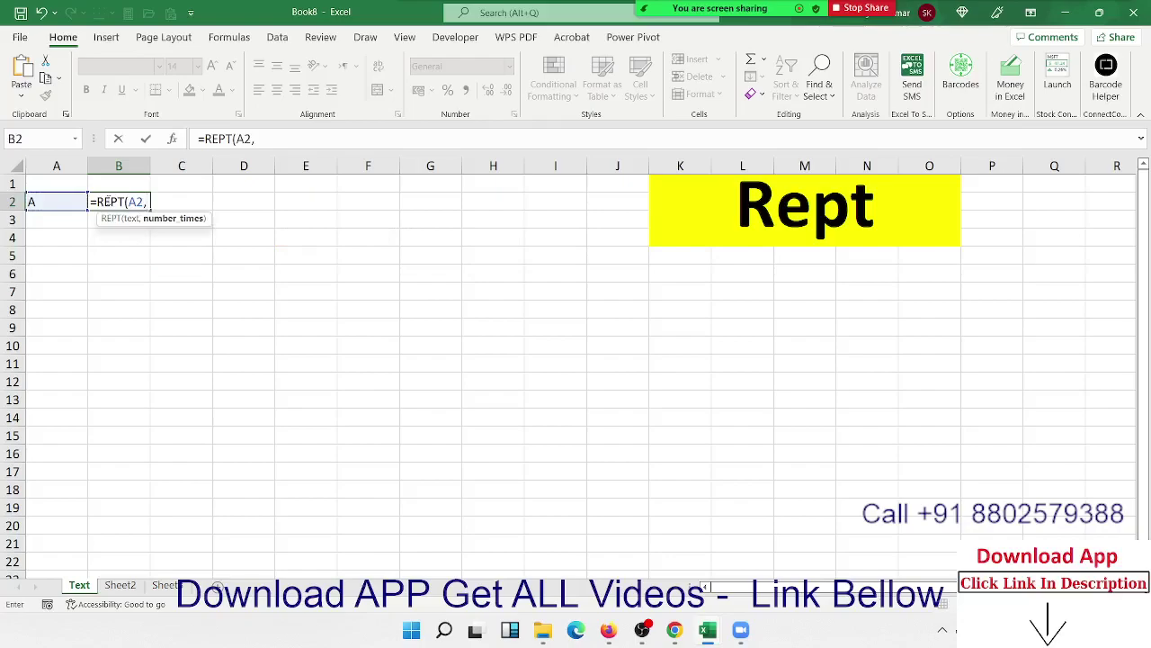
text(99)
key(BackSpace)
key(BackSpace)
text(50)
key(Return)
Clear the REPT formula from B2 and the letter A from A2.
click(106, 202)
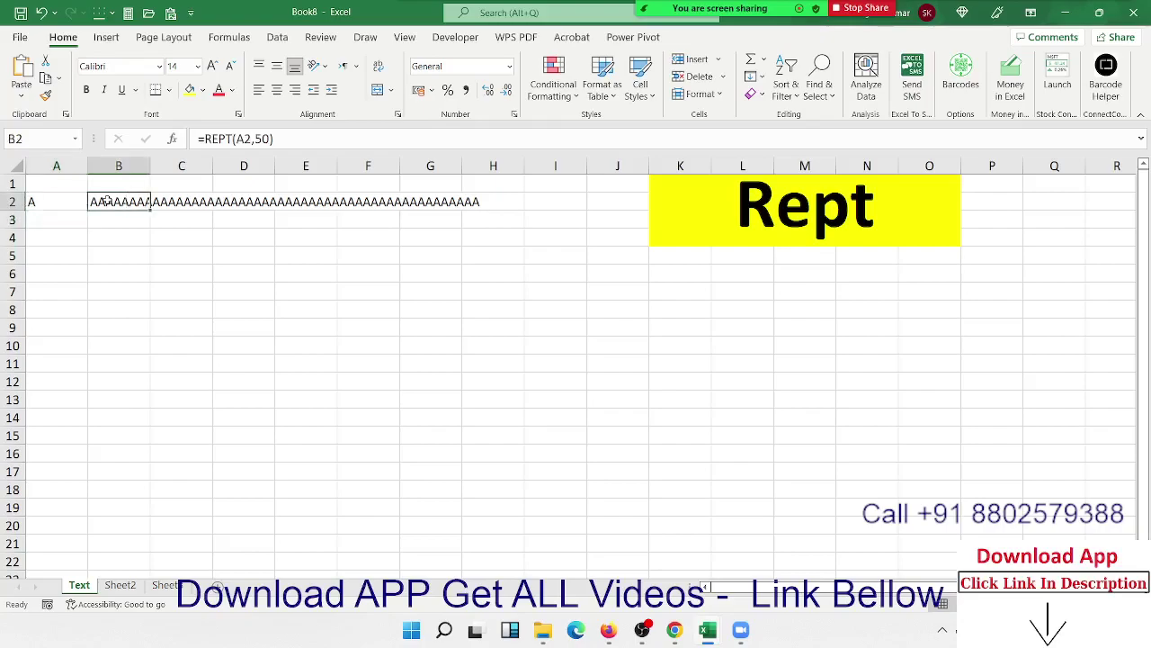
key(Delete)
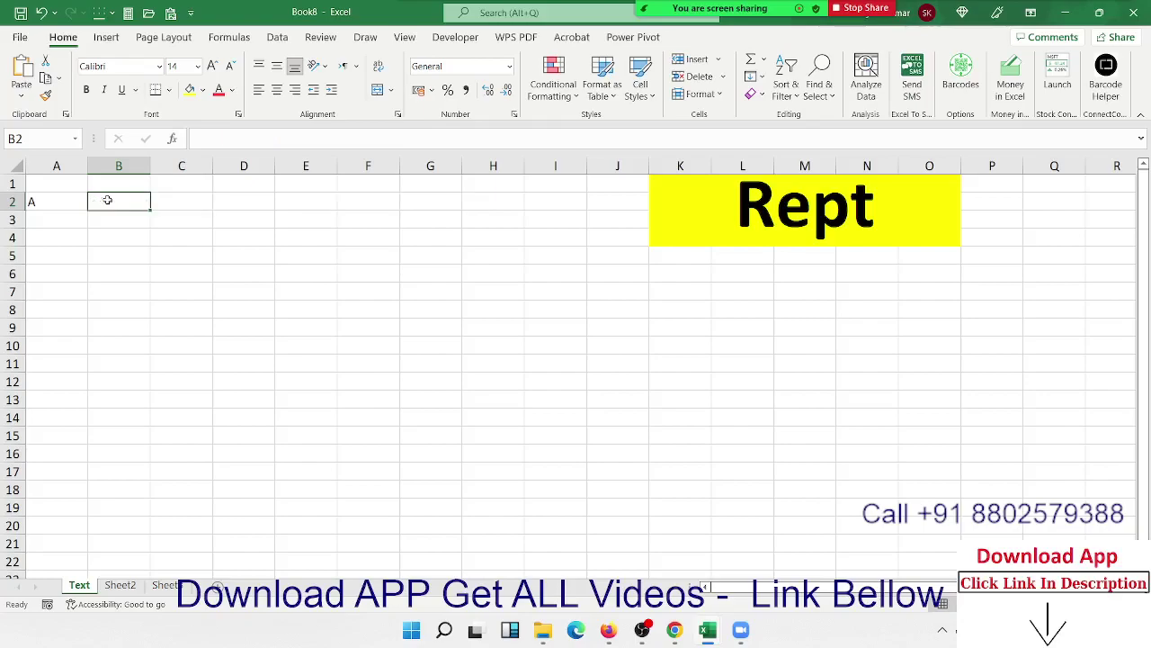
key(Left)
key(Delete)
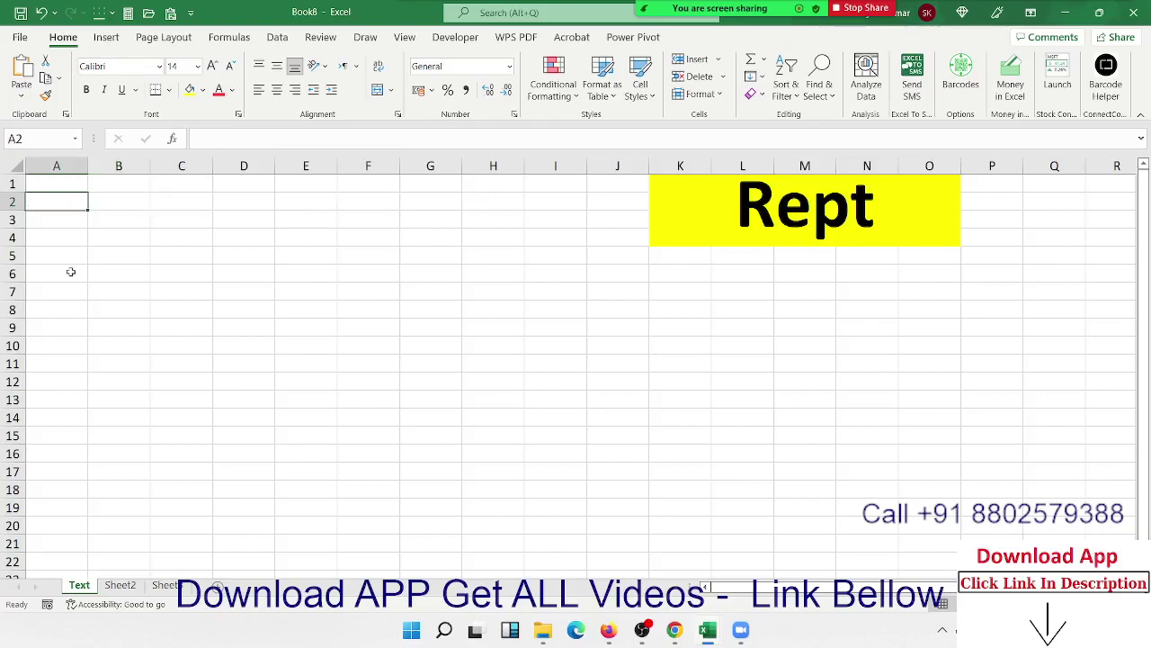
Rename the Text sheet to Text-Q1.
double_click(79, 584)
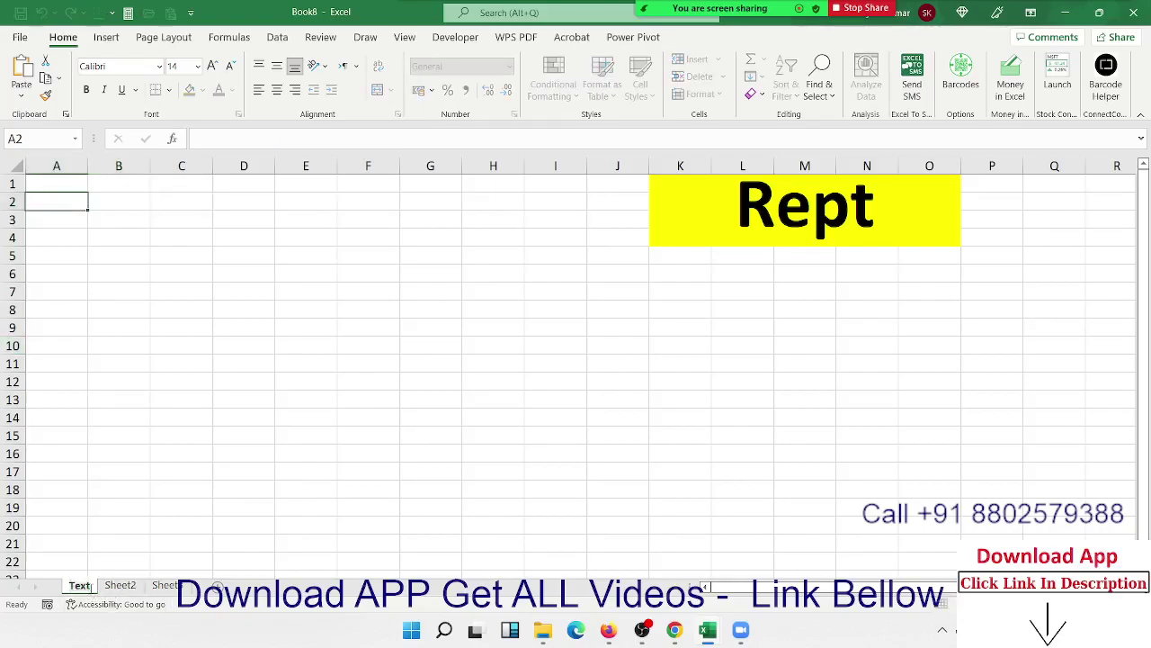
click(126, 589)
text(-R)
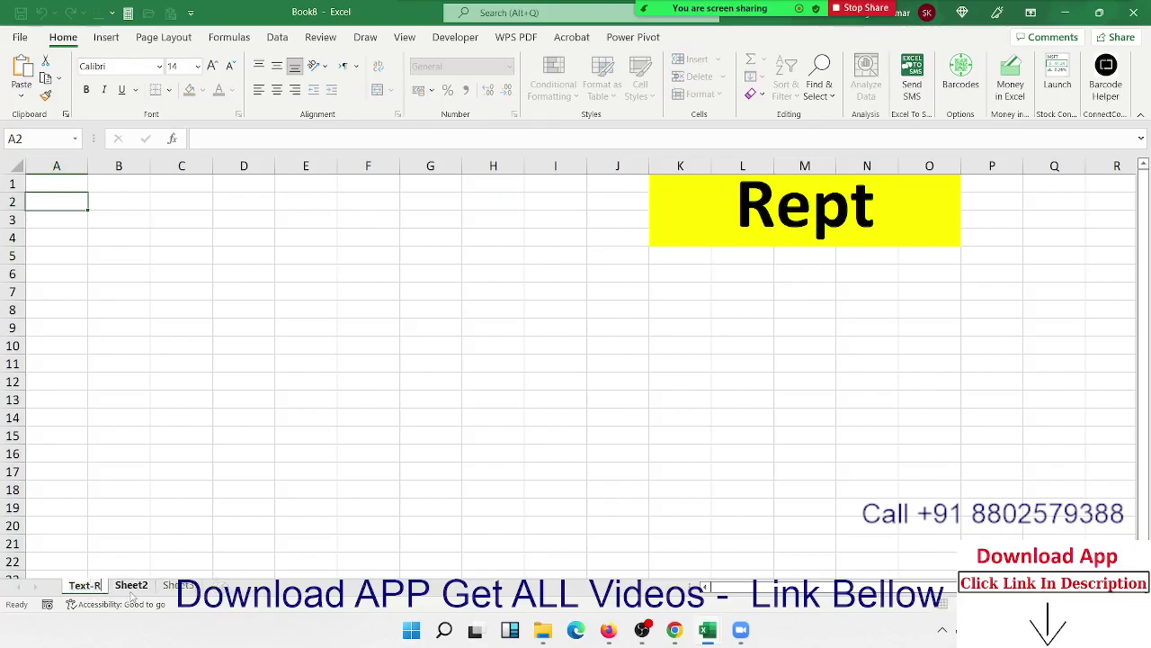
key(BackSpace)
text(Q1)
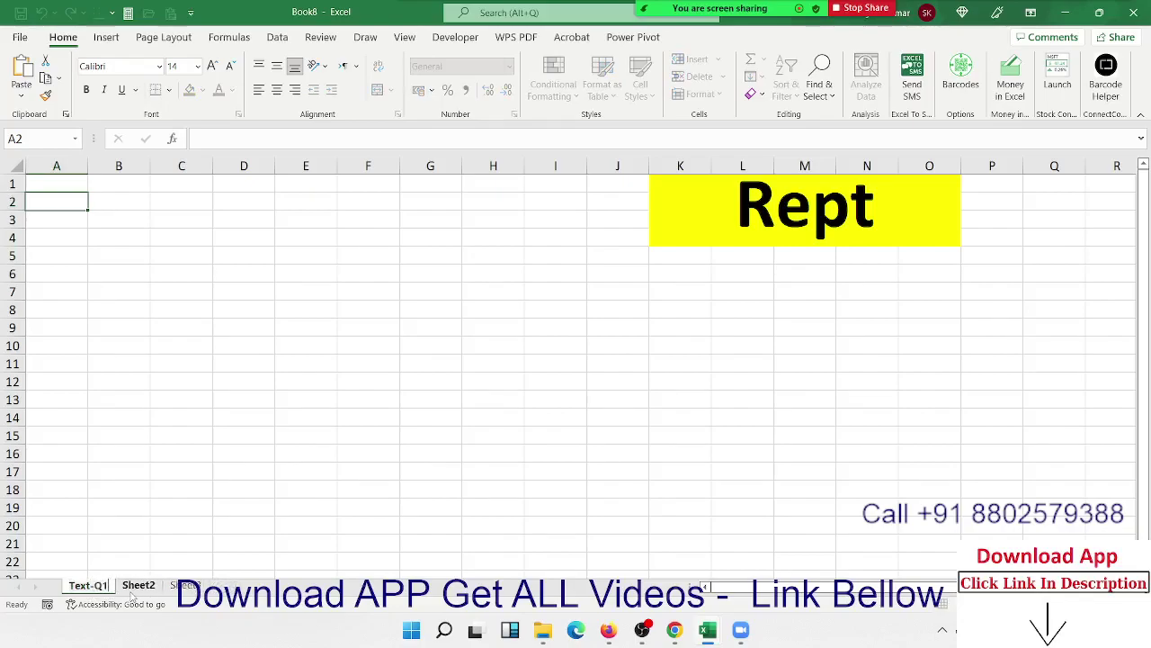
click(202, 397)
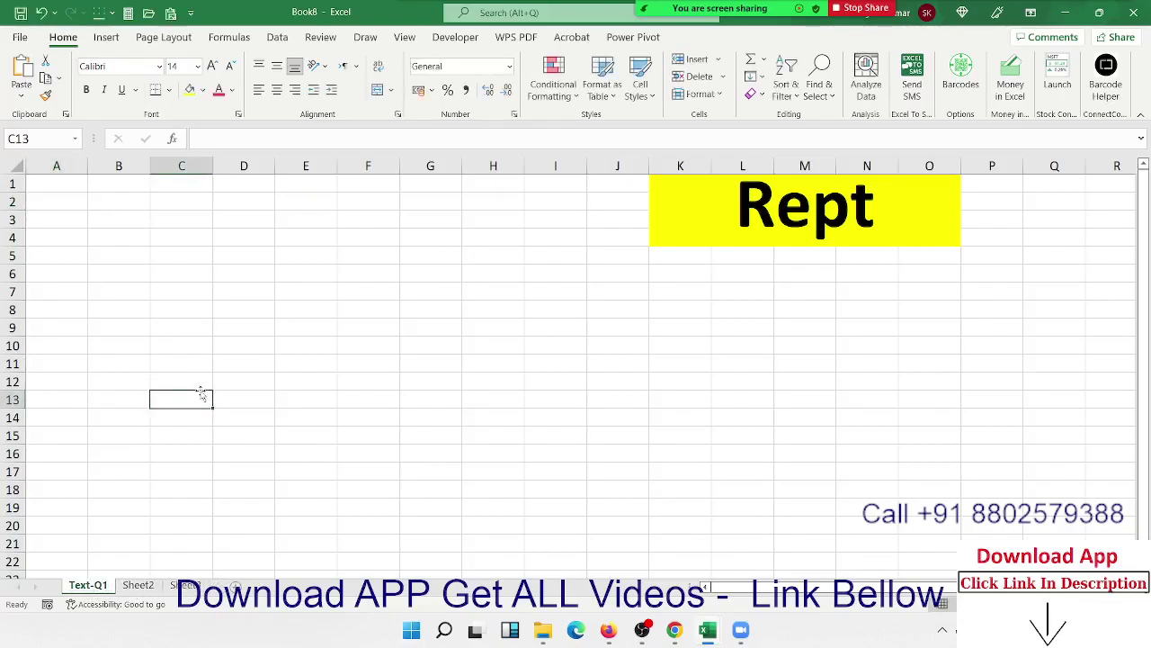
Enter a person's full name in cell A3.
click(40, 238)
click(52, 215)
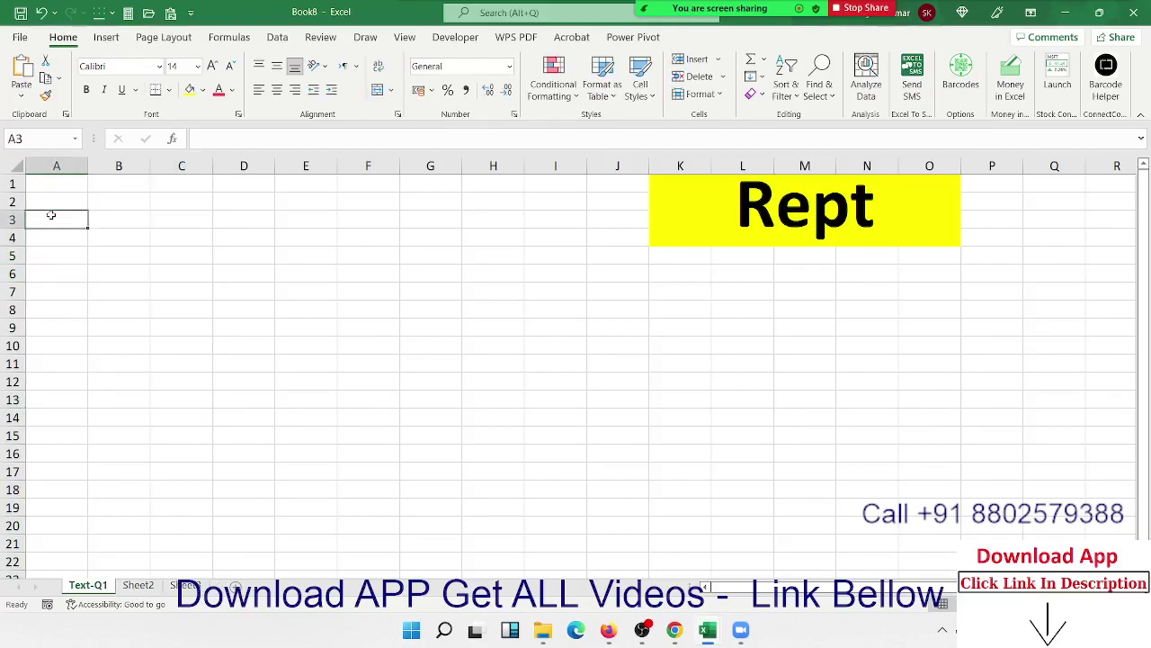
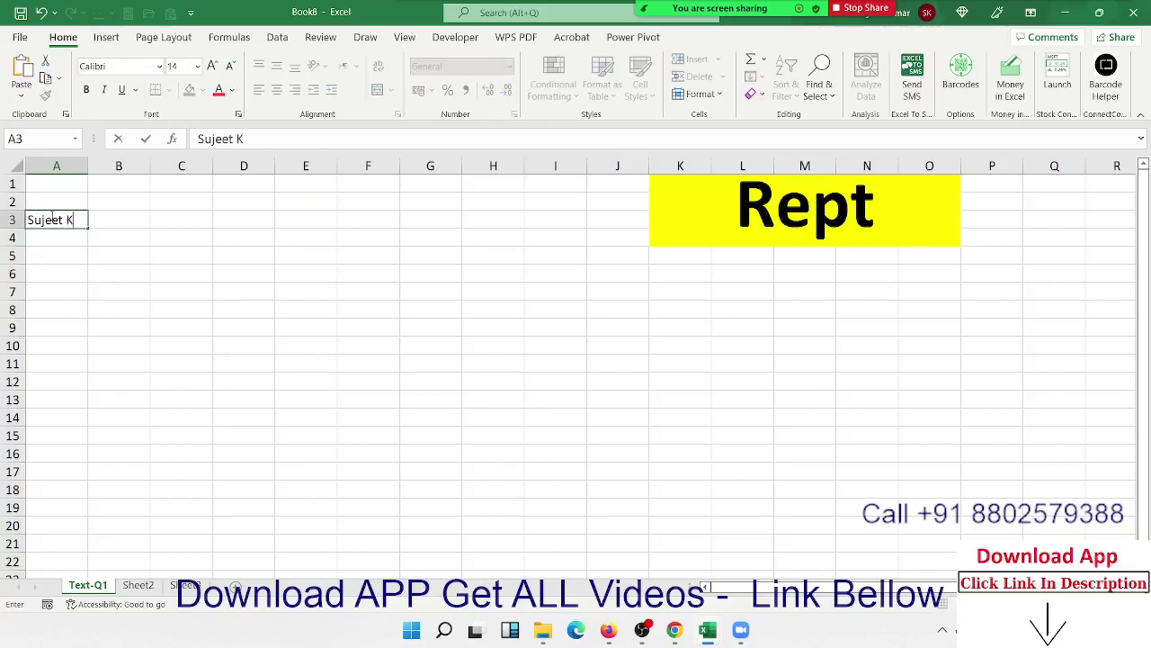
key(Return)
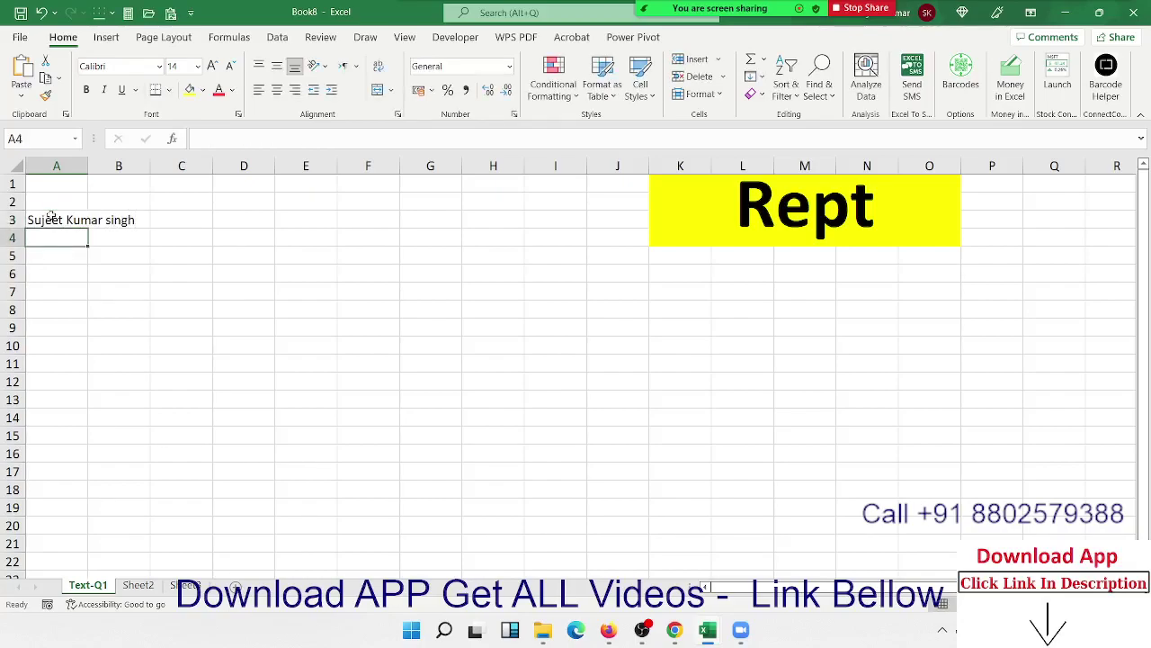
Move around the cells near A3 and select C4 for a new formula.
key(Up)
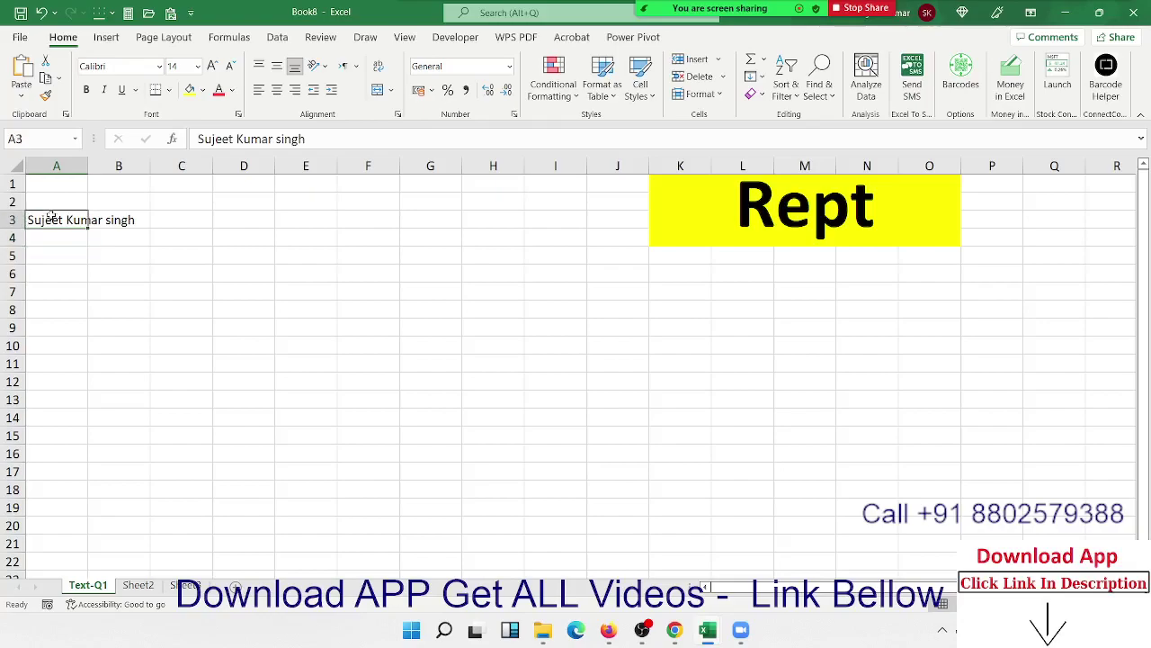
key(Down)
key(Up)
key(Right)
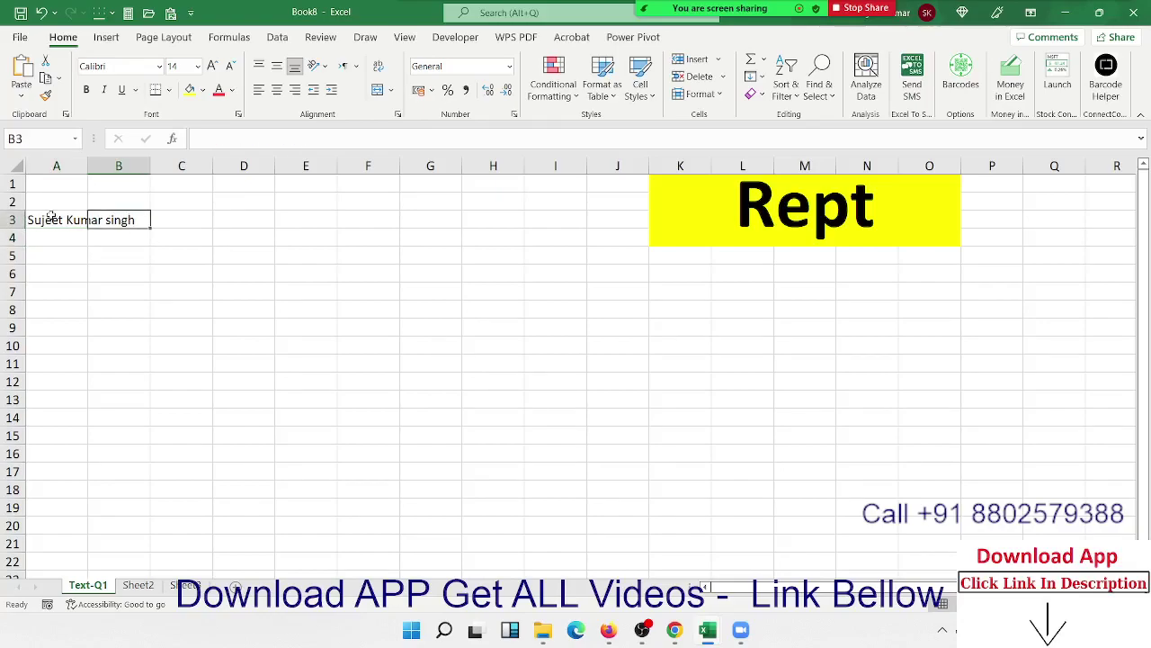
key(Down)
key(Down)
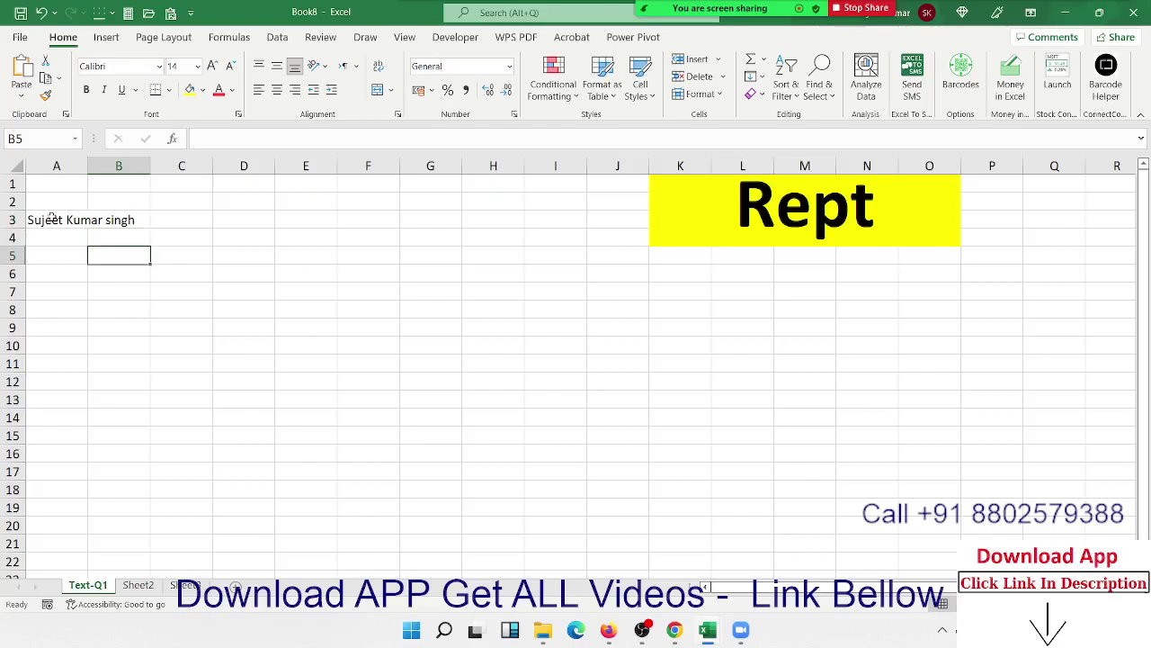
scroll(90, 250, up, 3)
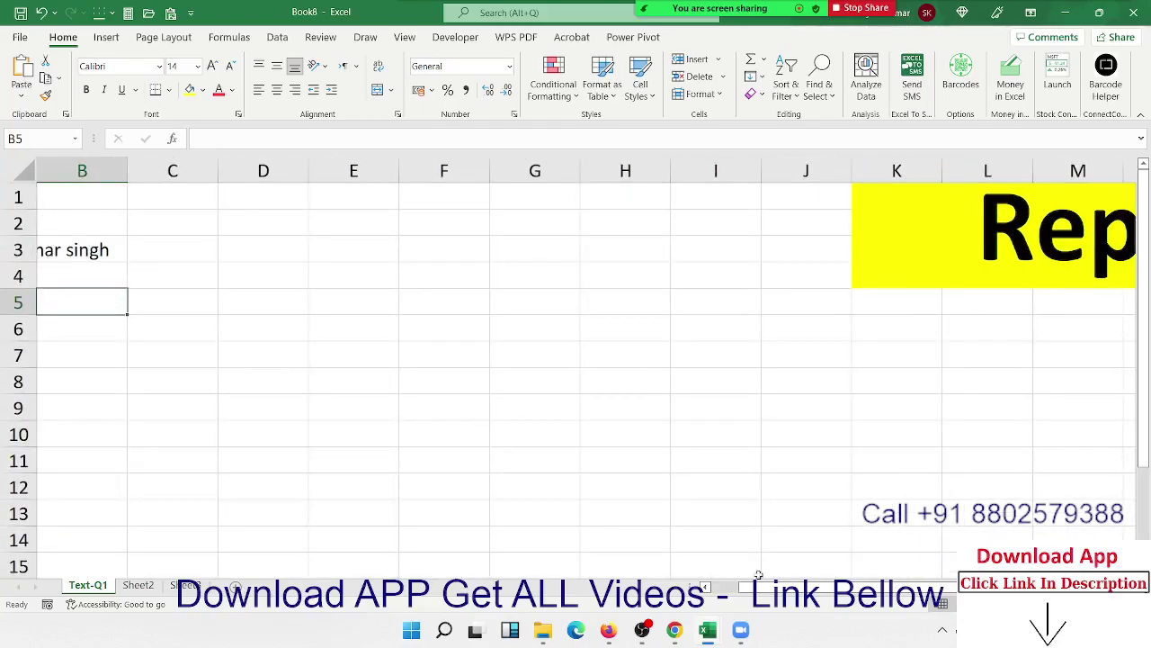
drag(823, 586, 792, 587)
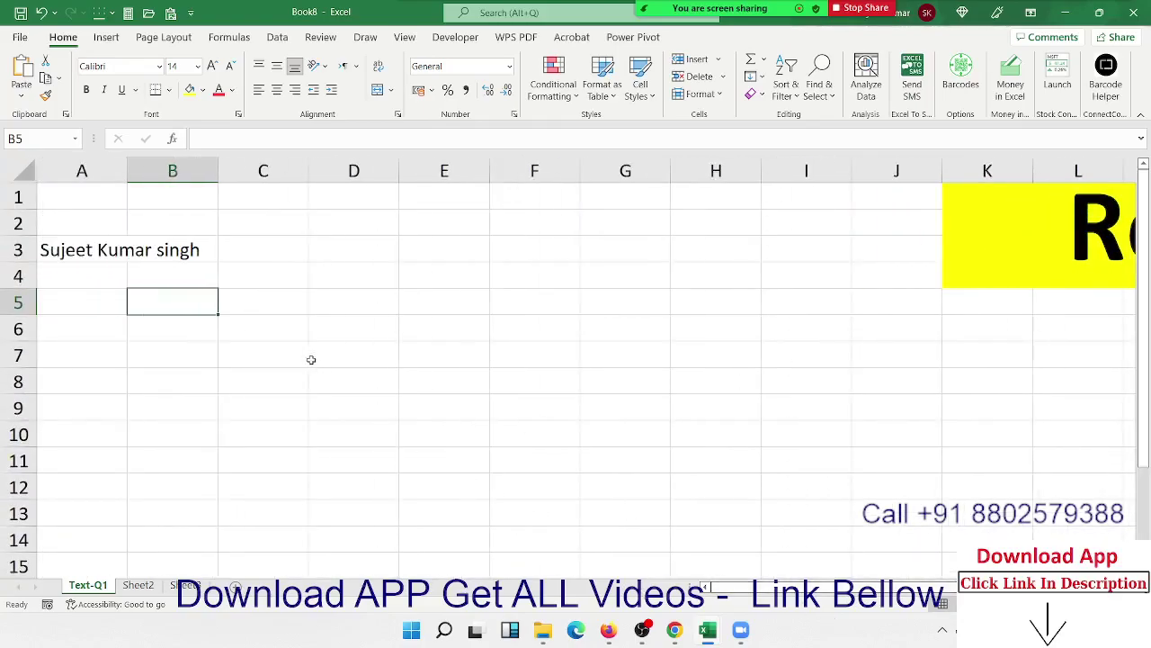
click(272, 285)
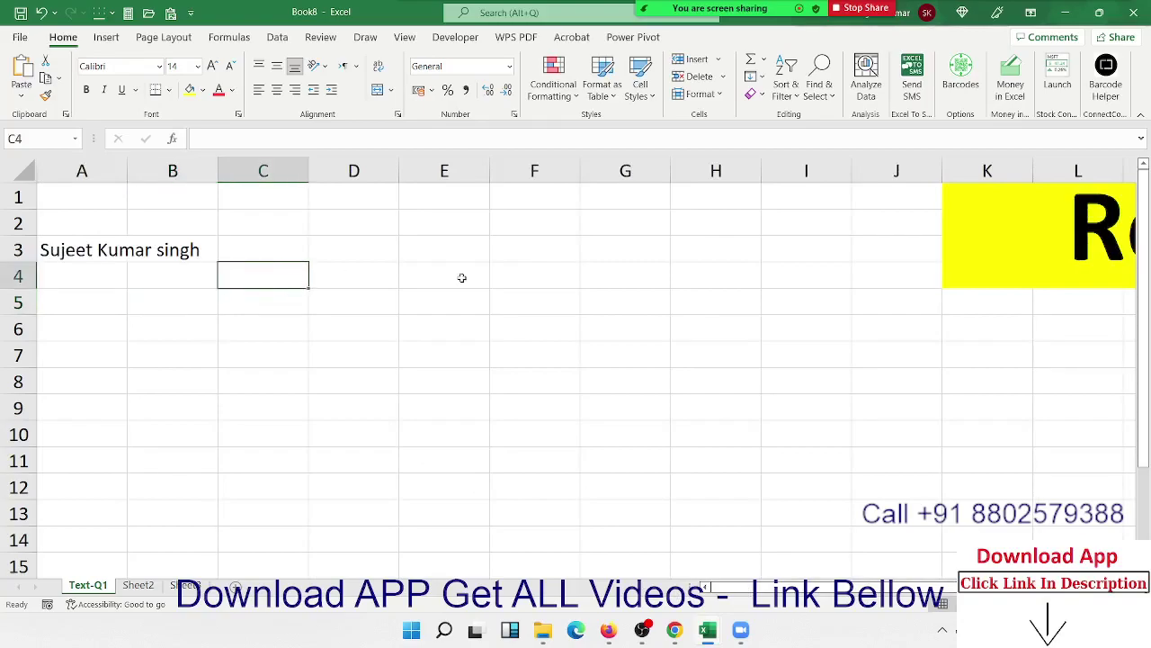
Enter =FIND(" ",A3,1) in C4 to locate the first space (7).
text(=)
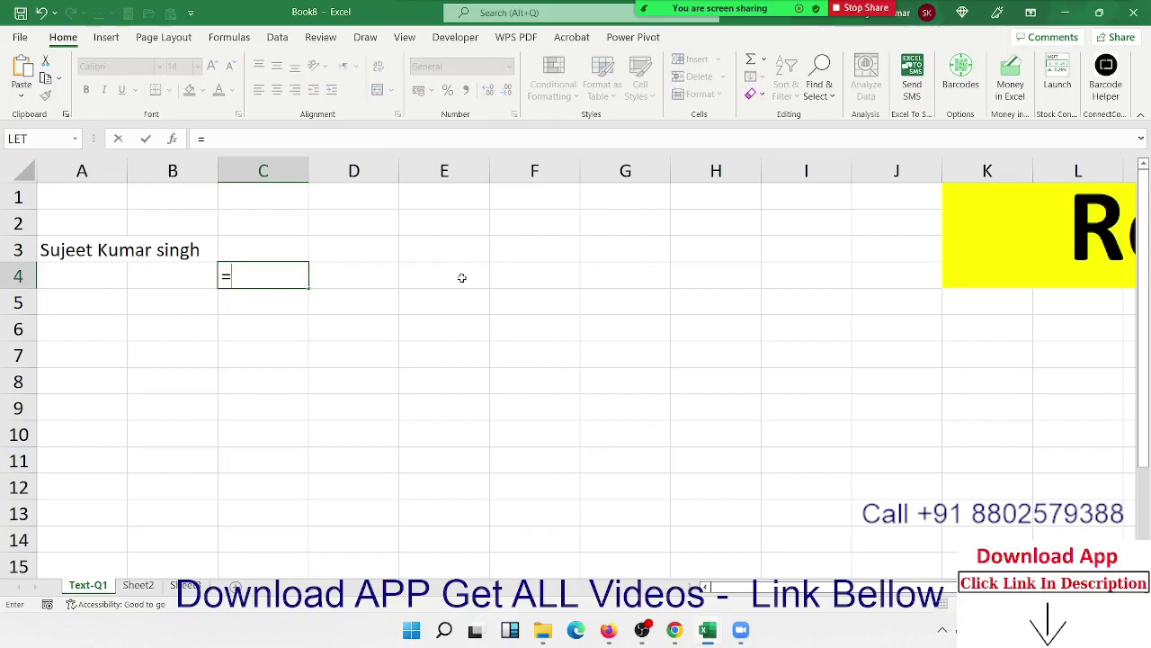
text(fin)
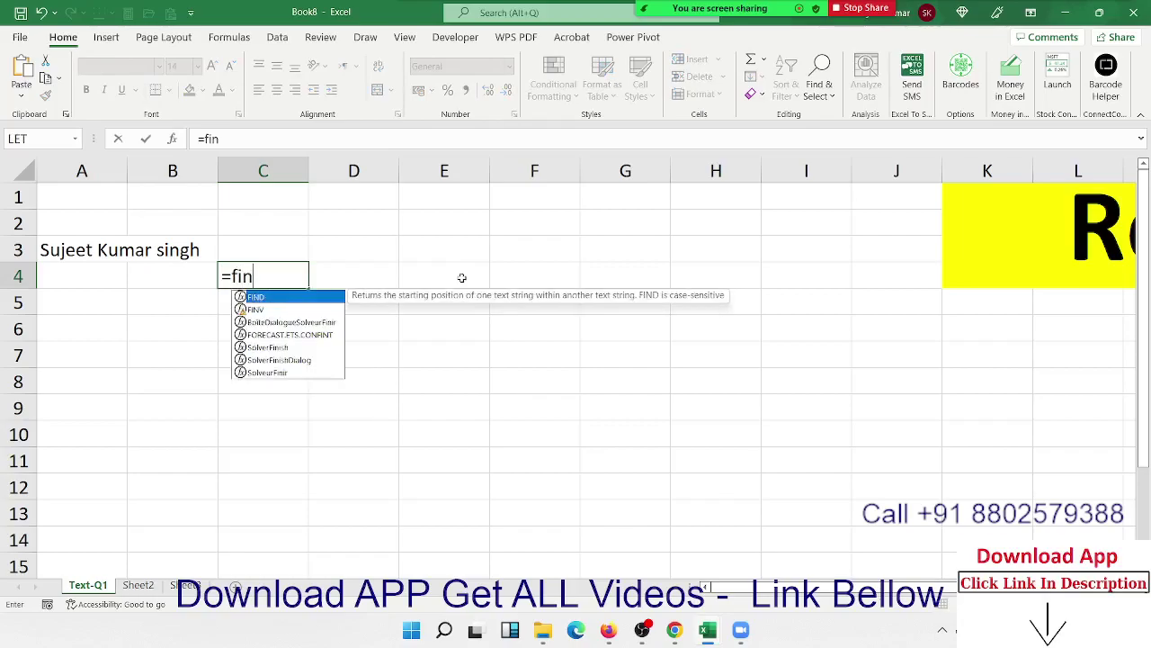
key(Tab)
key(Left)
key(Left)
key(Up)
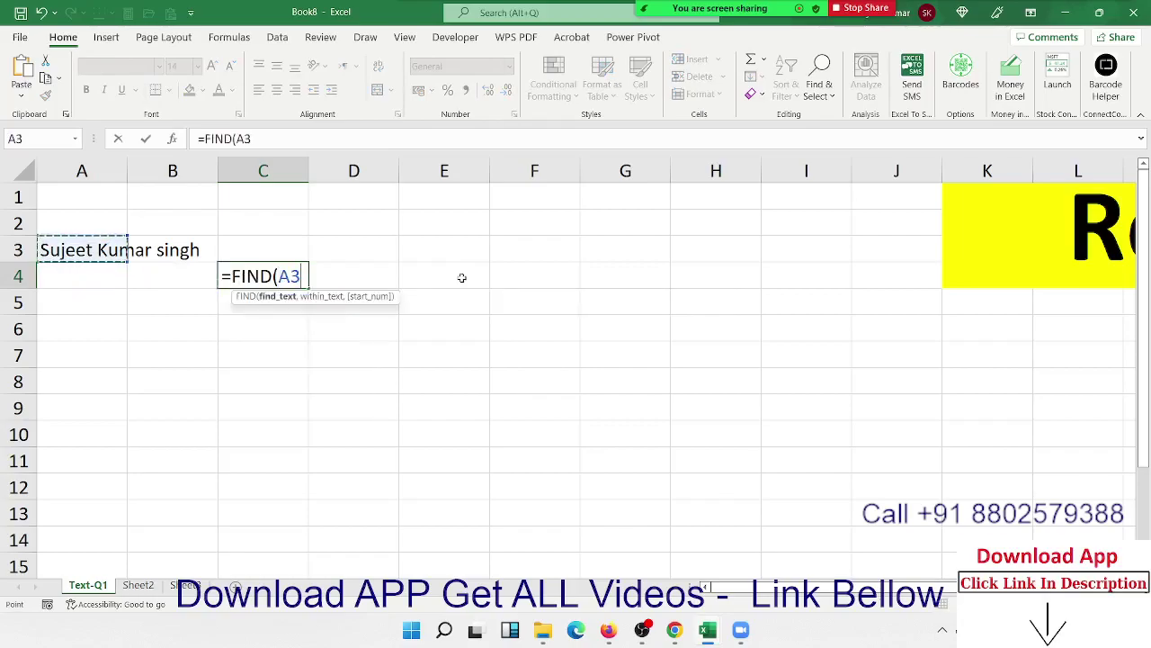
text(,)
key(BackSpace)
key(BackSpace)
key(BackSpace)
text(")
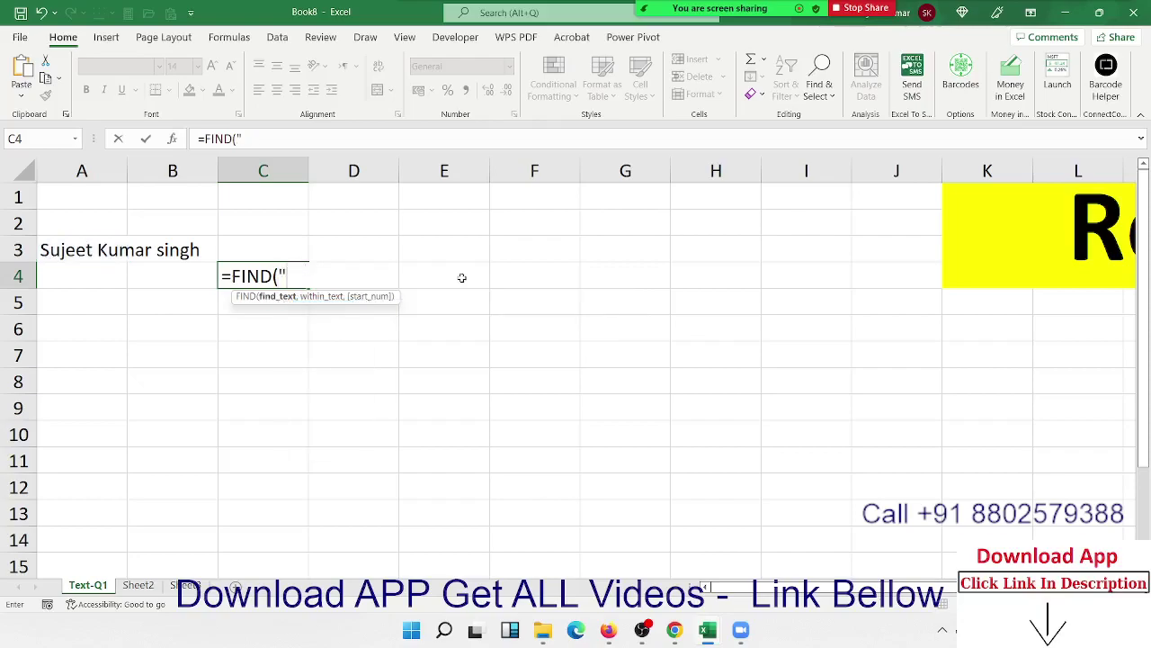
text( ",)
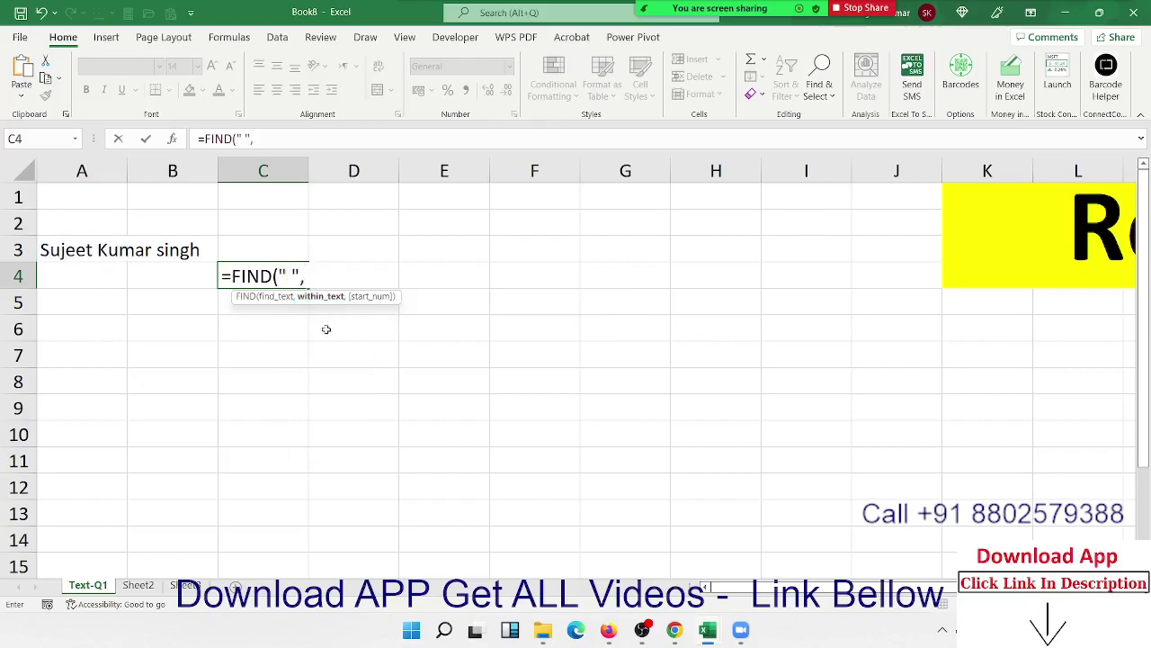
click(82, 251)
text(,)
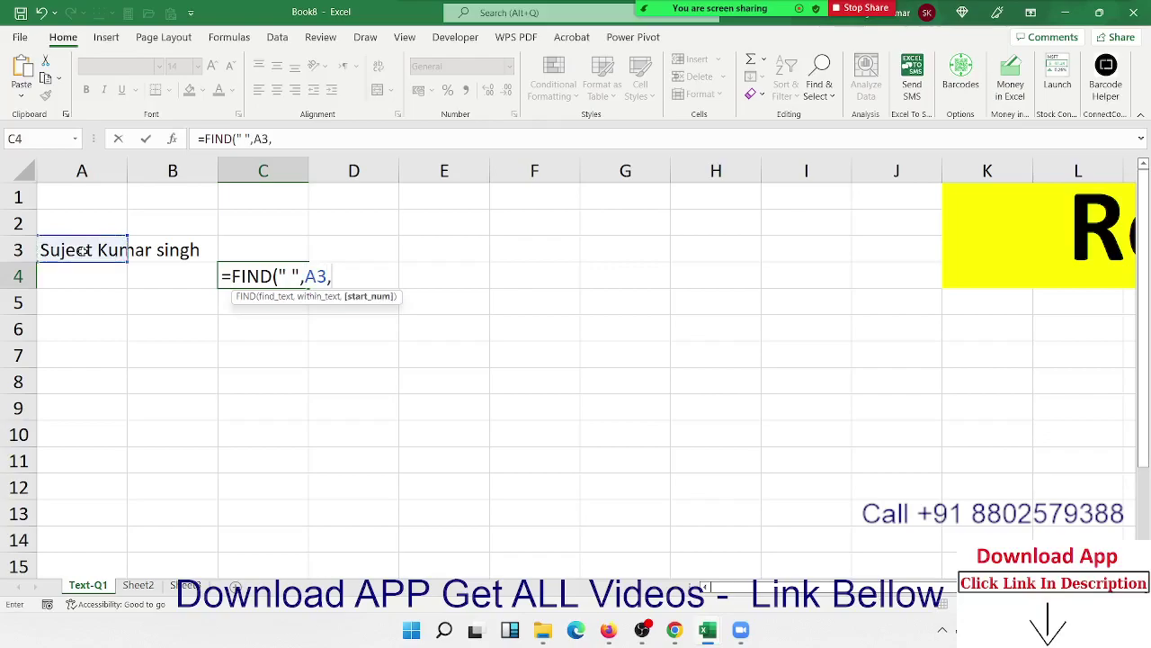
text(1)
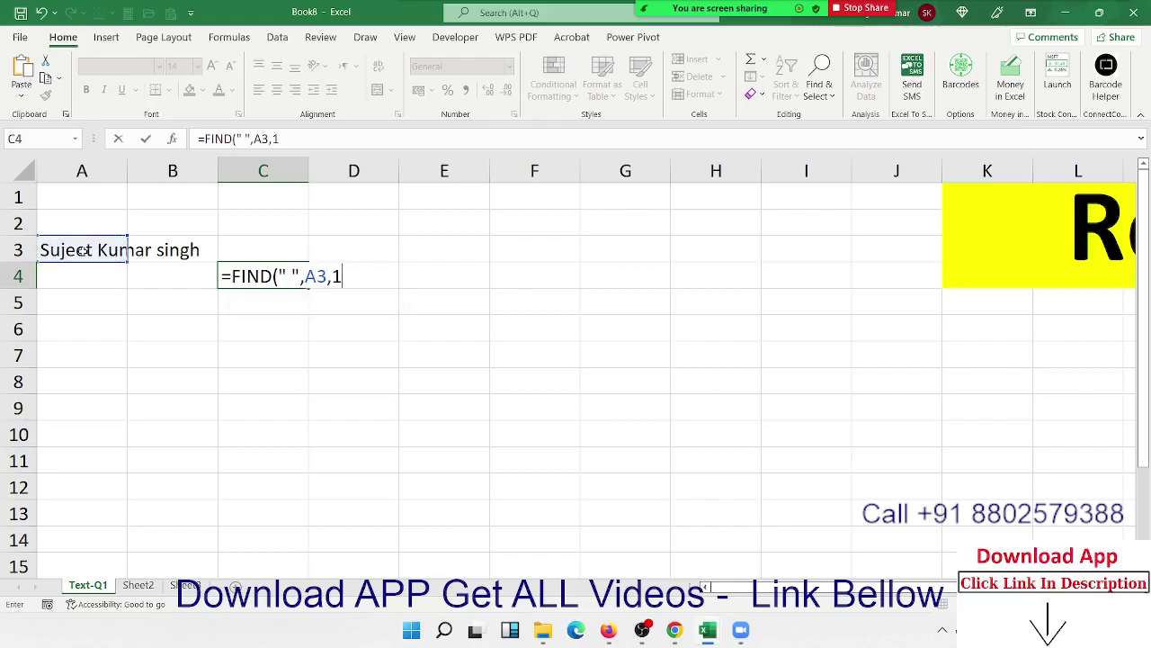
key(Return)
key(Up)
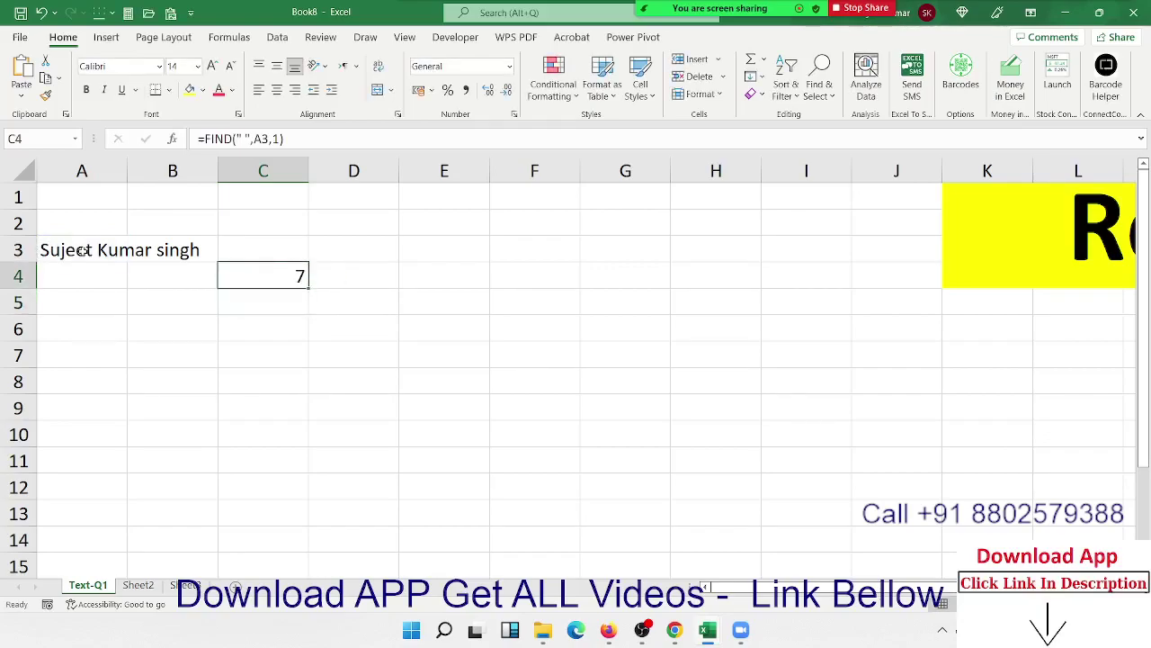
Enter =FIND(" ",A3,C4+1) in D4 to locate the second space (13).
key(Right)
text(=)
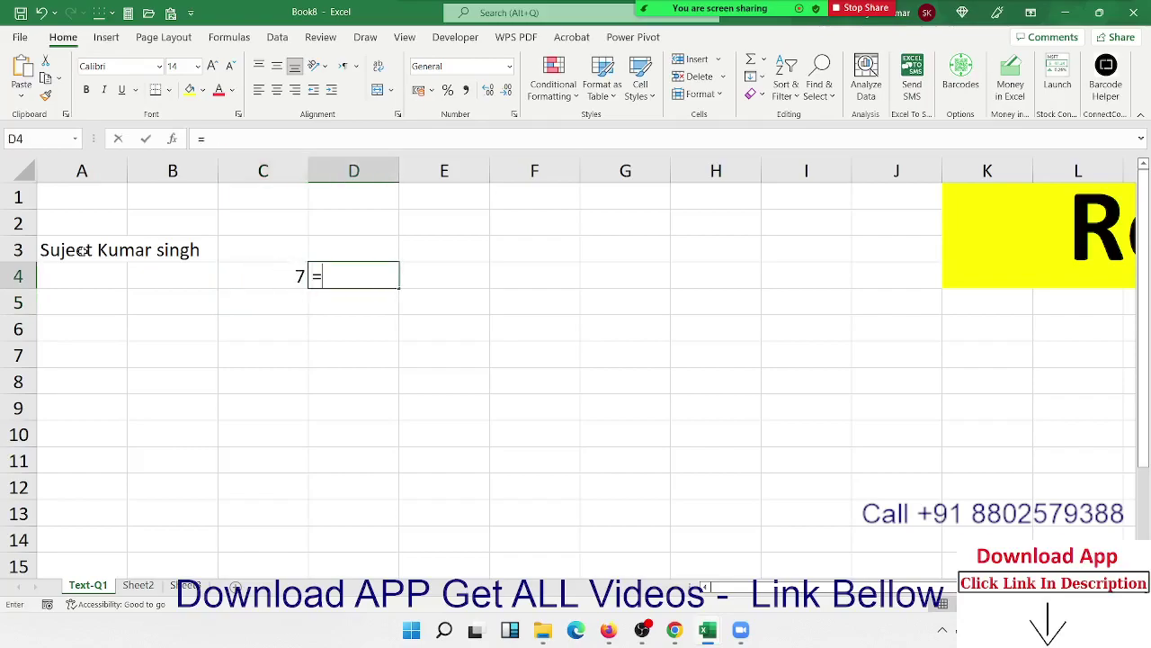
text(f)
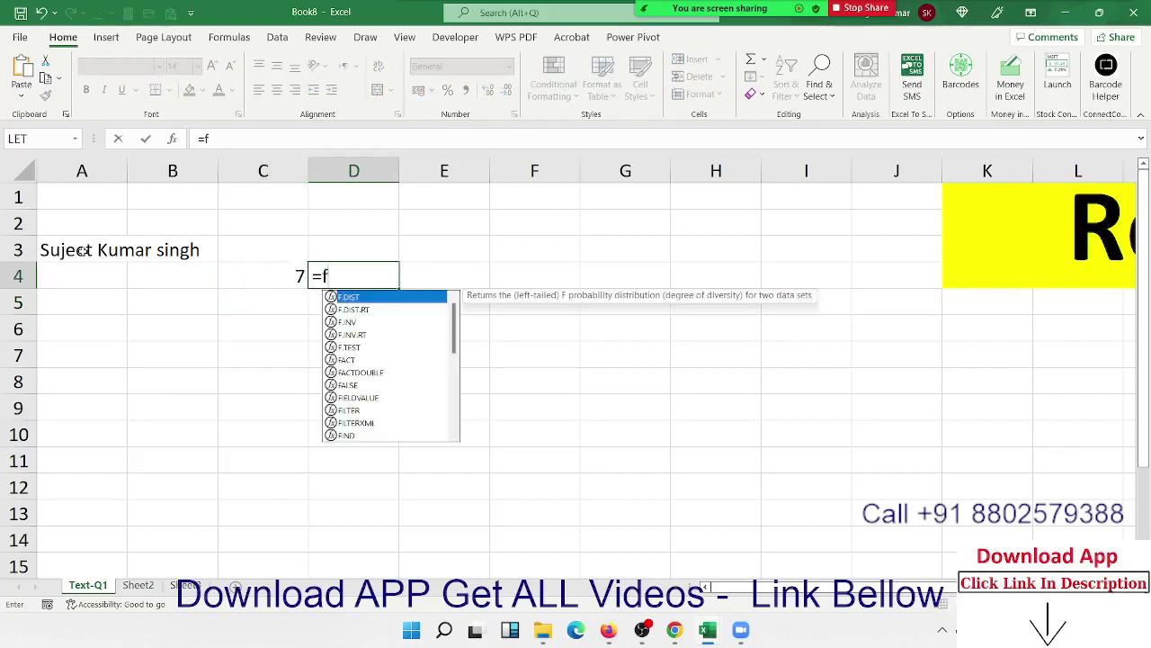
text(in)
key(Tab)
text(" )
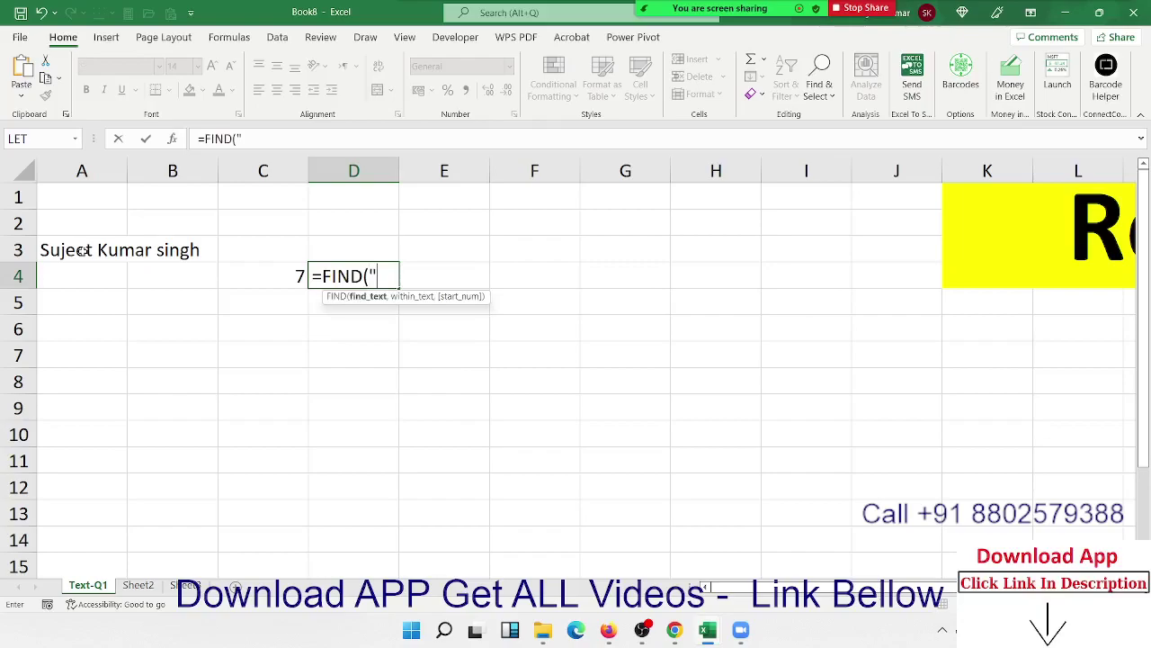
text(",)
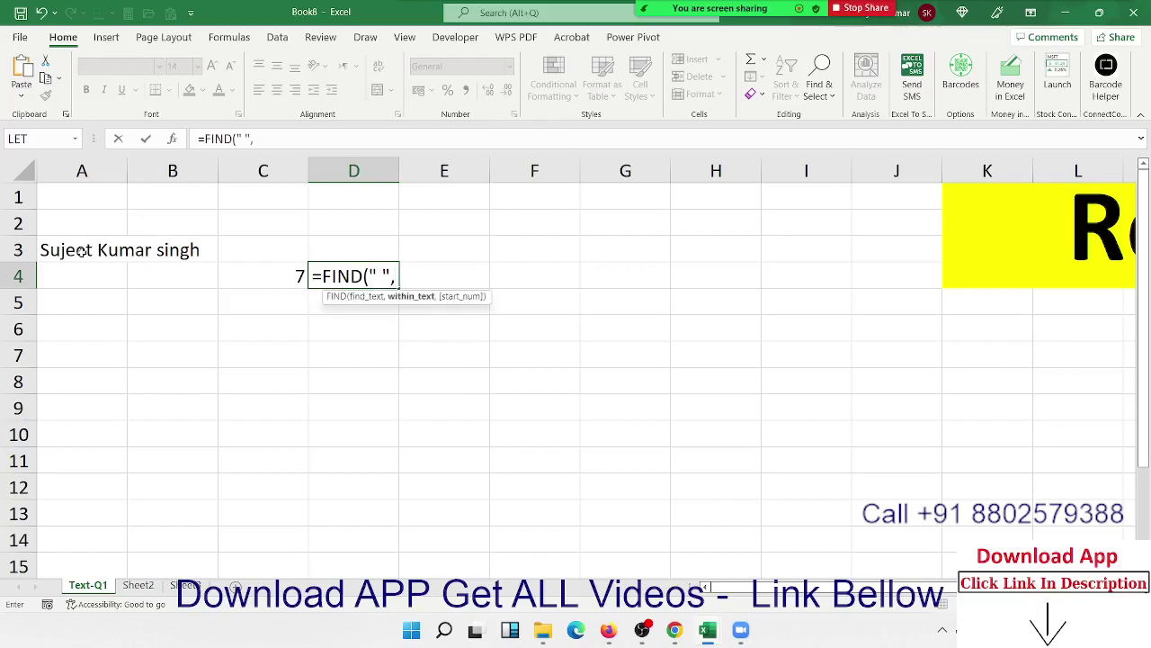
click(81, 251)
text(,)
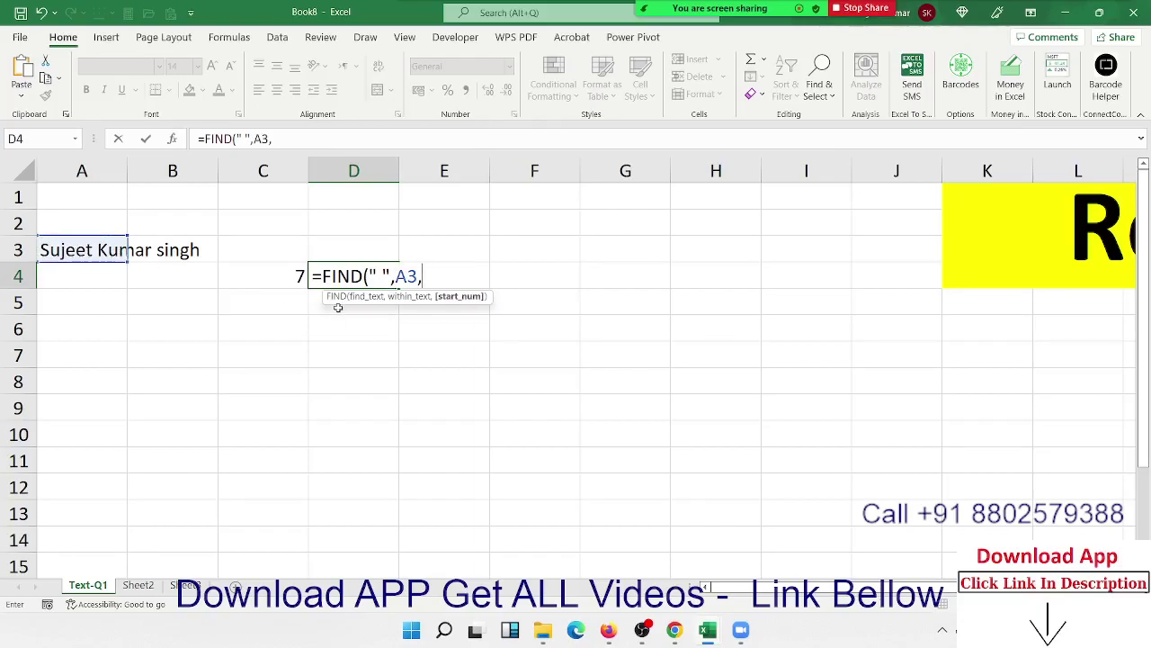
click(289, 276)
text(+1)
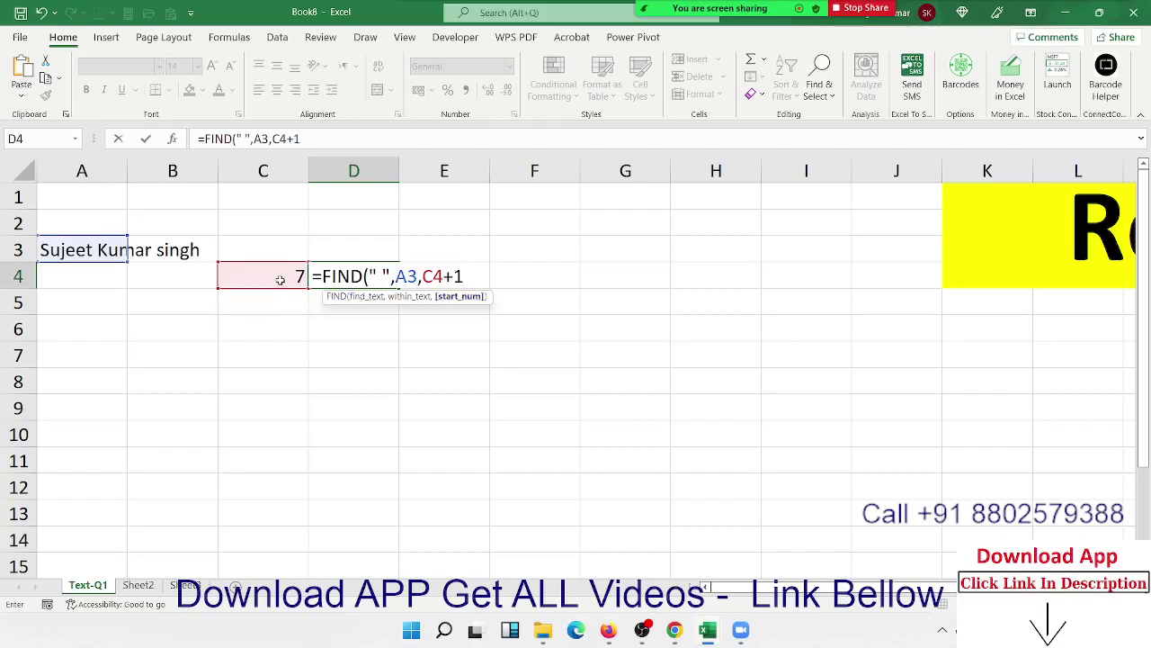
key(Return)
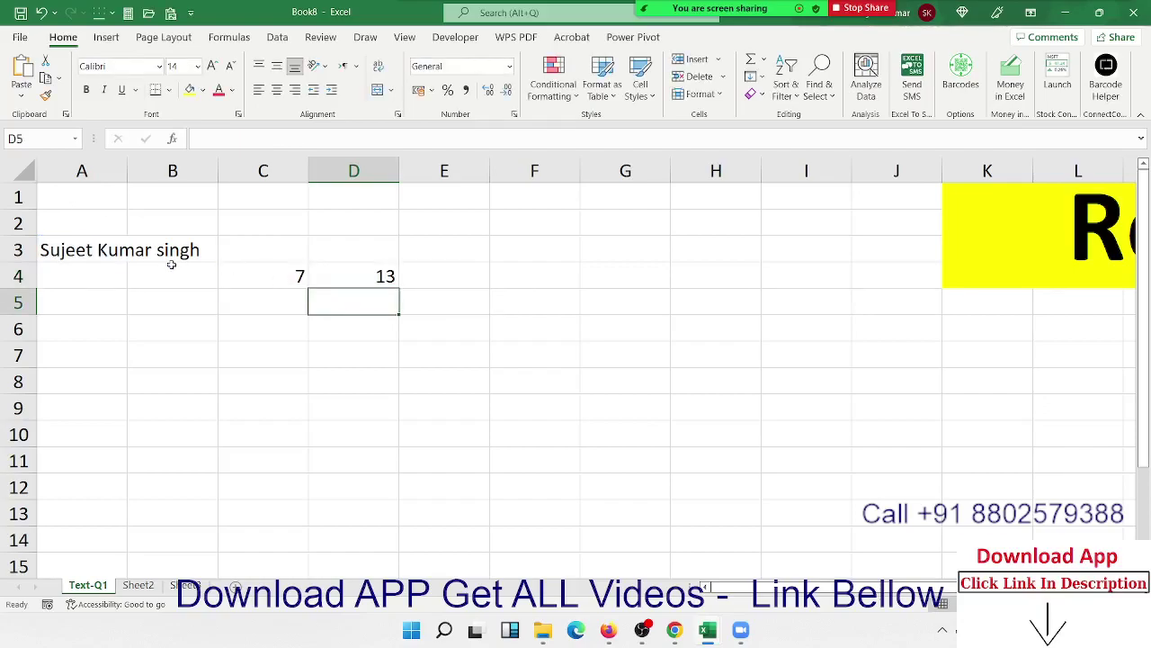
Enter =LEFT(A3,C4-1) in C3 to extract the first name.
click(257, 251)
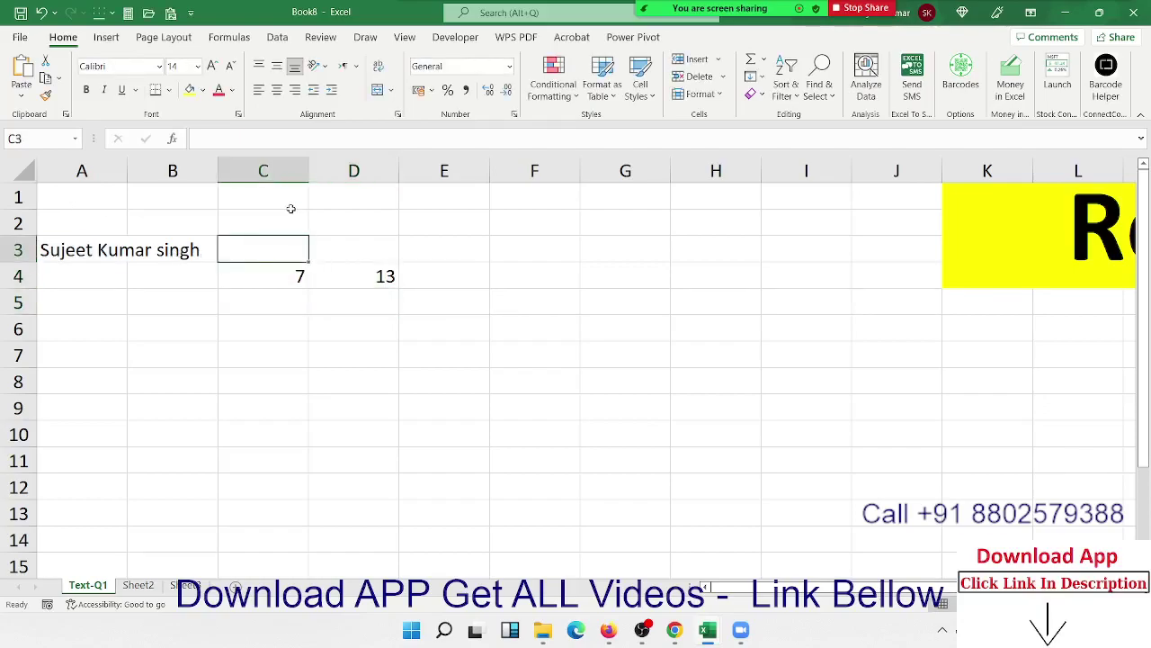
text(=)
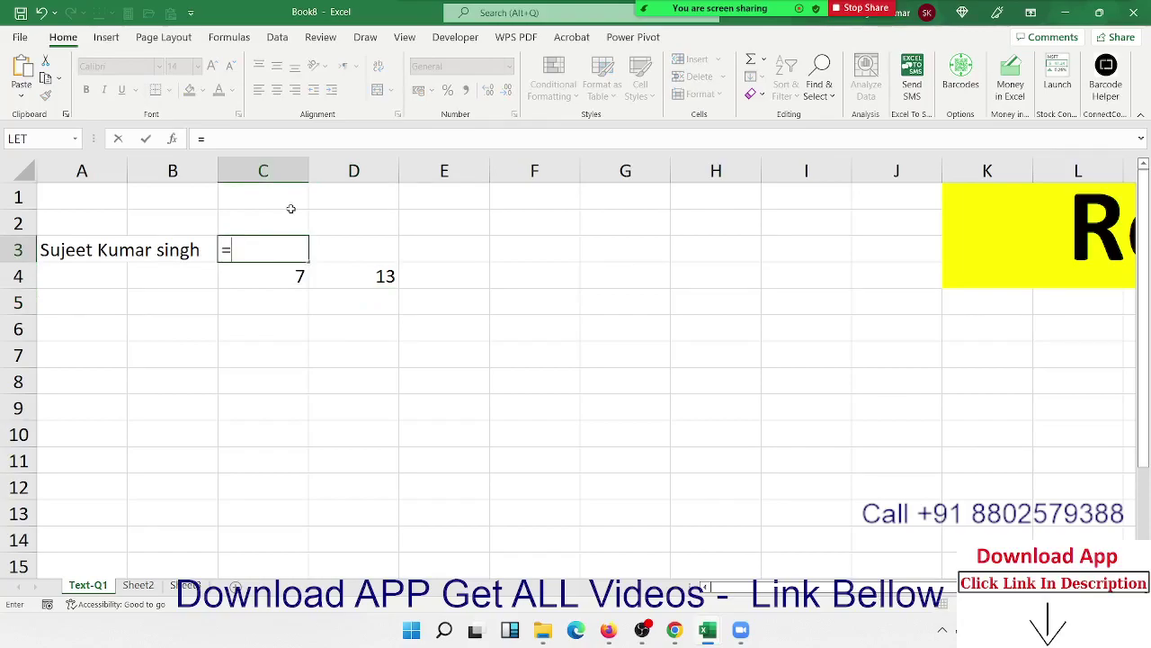
text(lef)
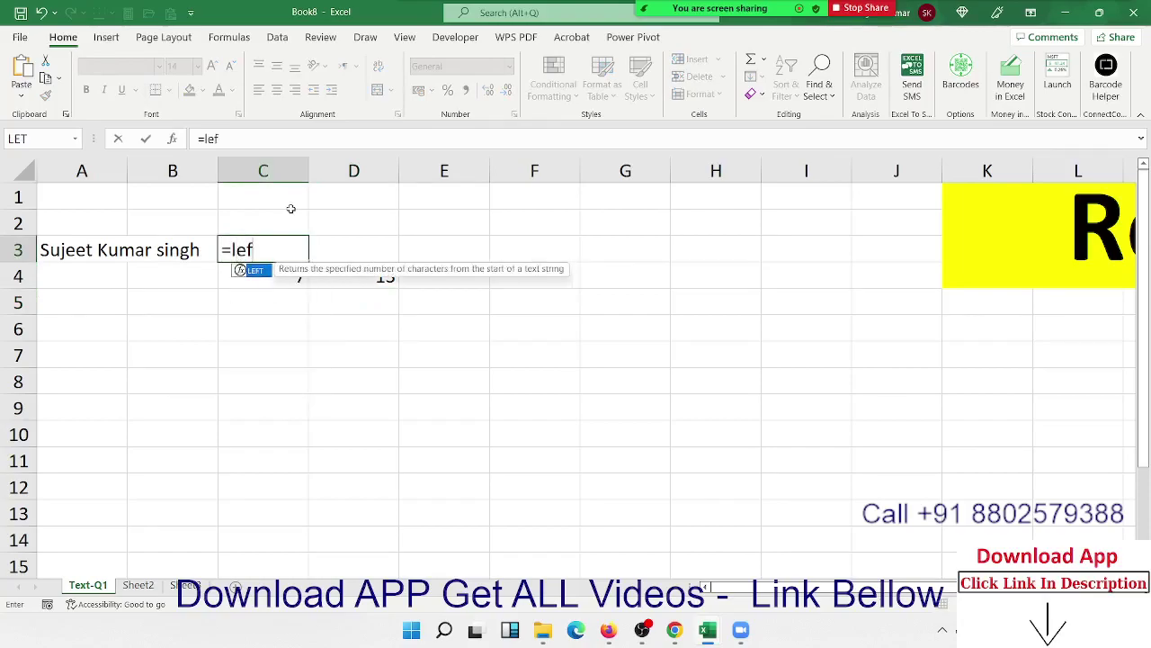
key(Tab)
key(Left)
key(Left)
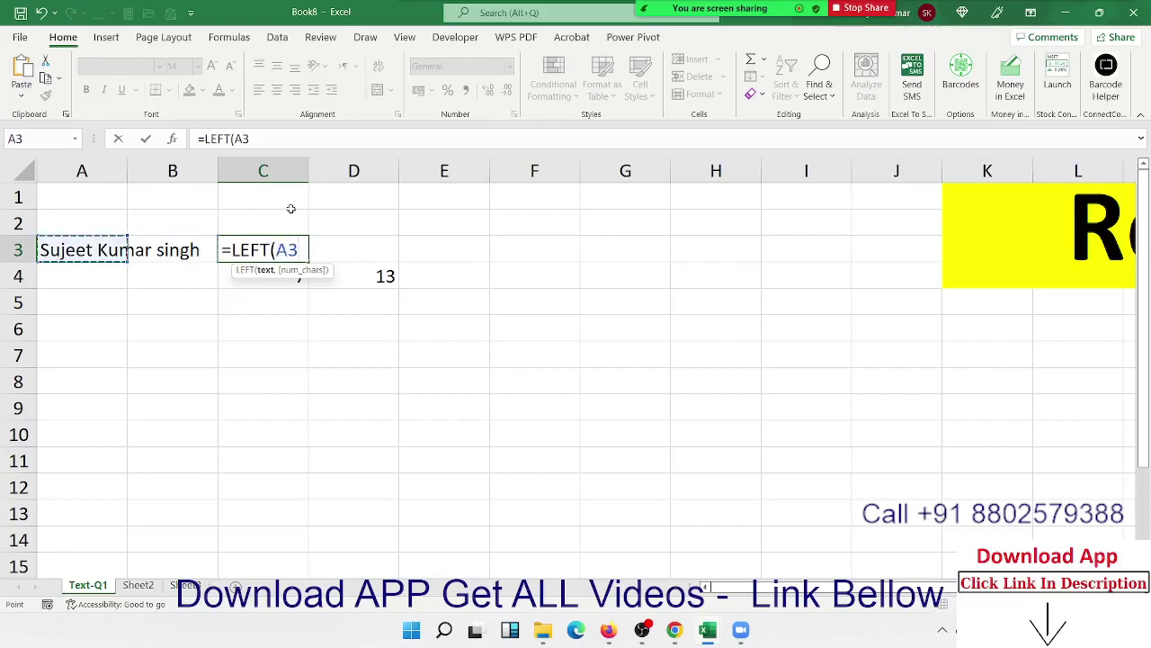
text(,)
key(Down)
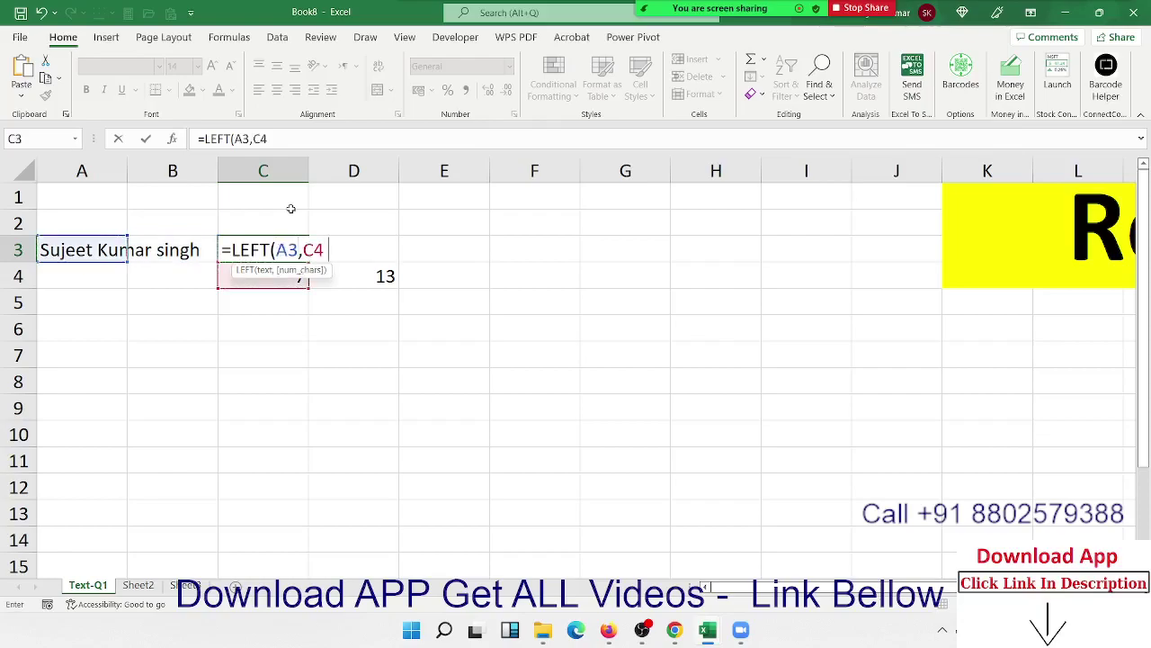
text(,)
key(BackSpace)
text(-)
text(1)
key(Return)
Check C3's formula, then begin a MID formula in D3.
key(Up)
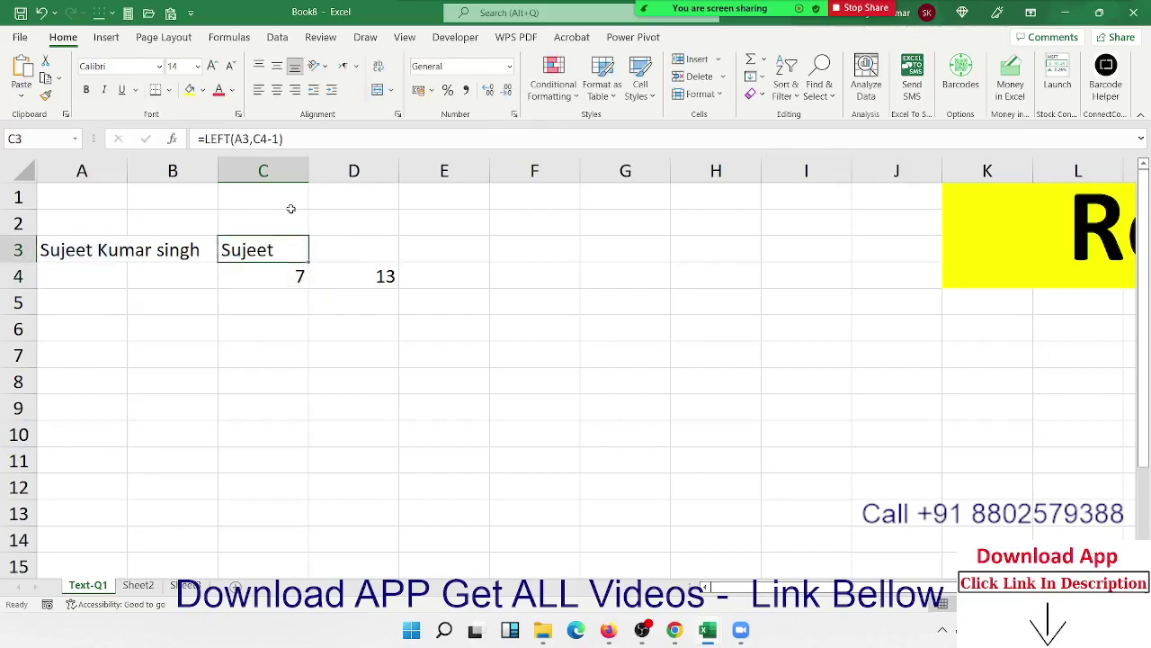
key(Right)
text(=)
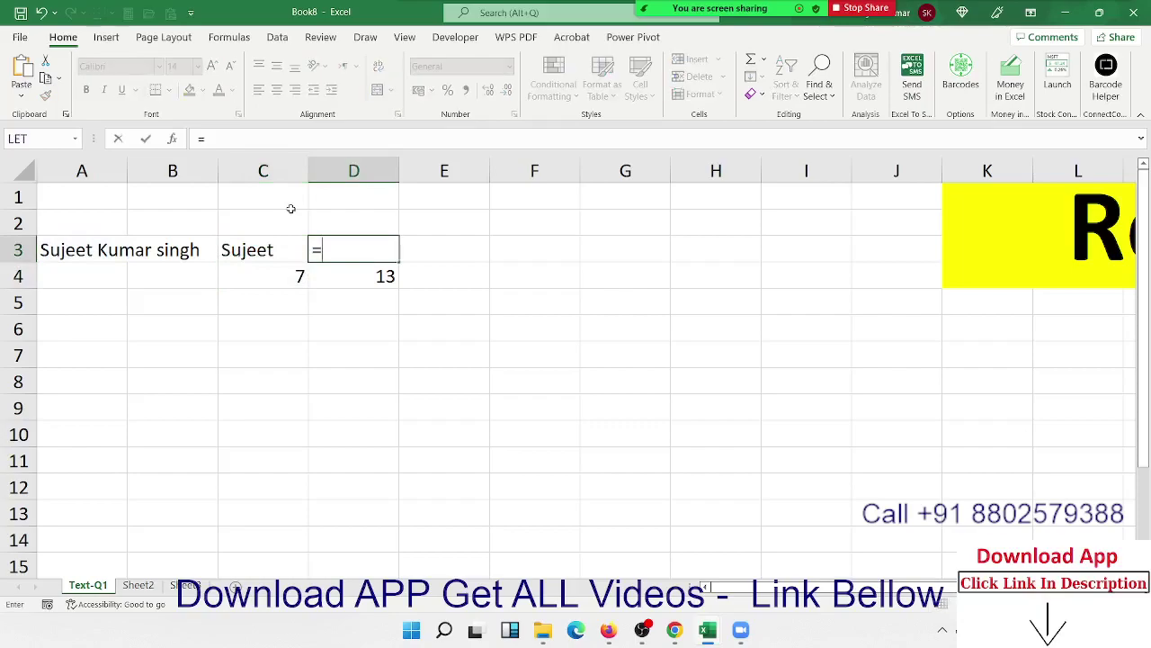
text(mi)
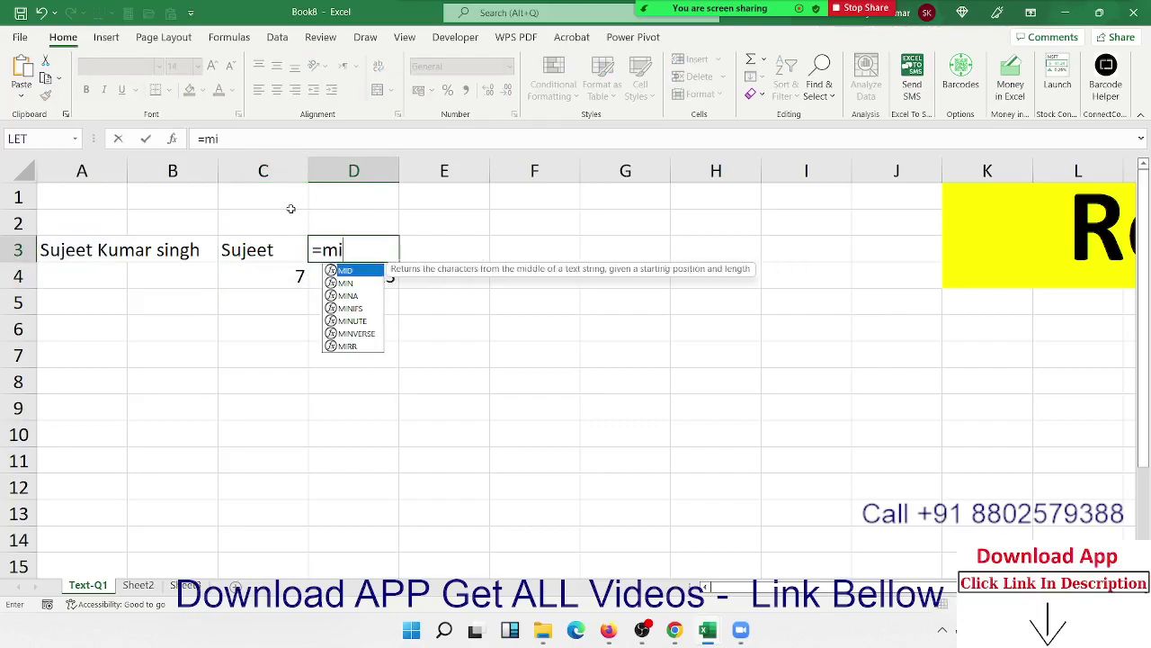
text(d)
Complete =MID(A3,C4+1,D4-C4) in D3 to pull out the middle name.
key(Tab)
key(Left)
key(Left)
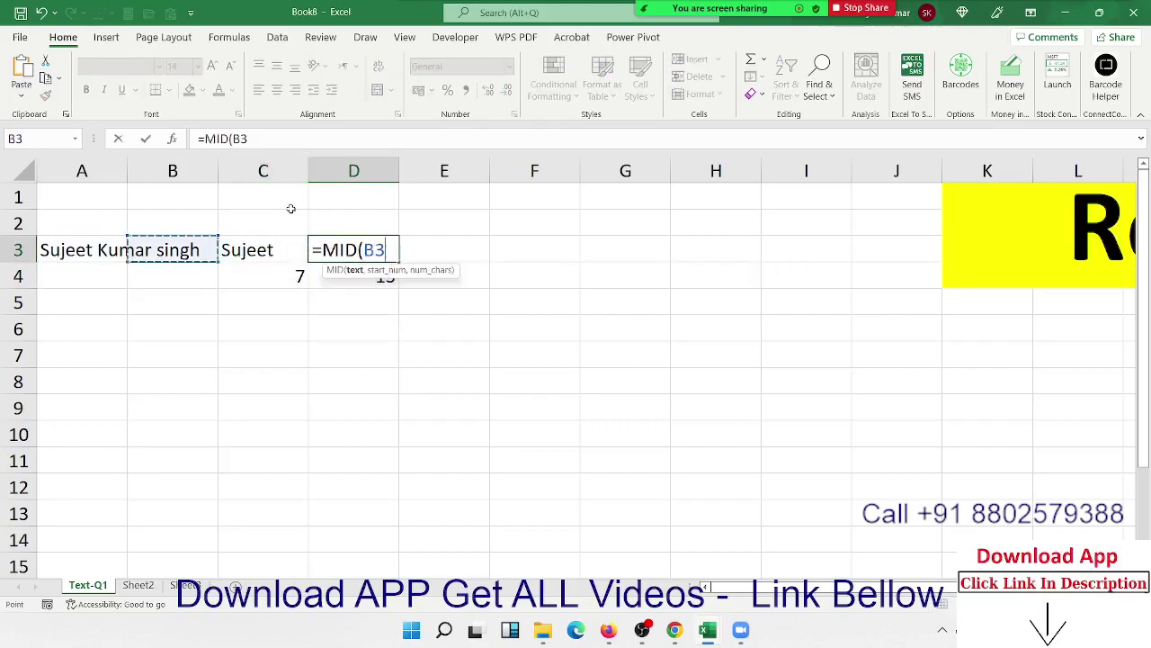
key(Left)
text(,)
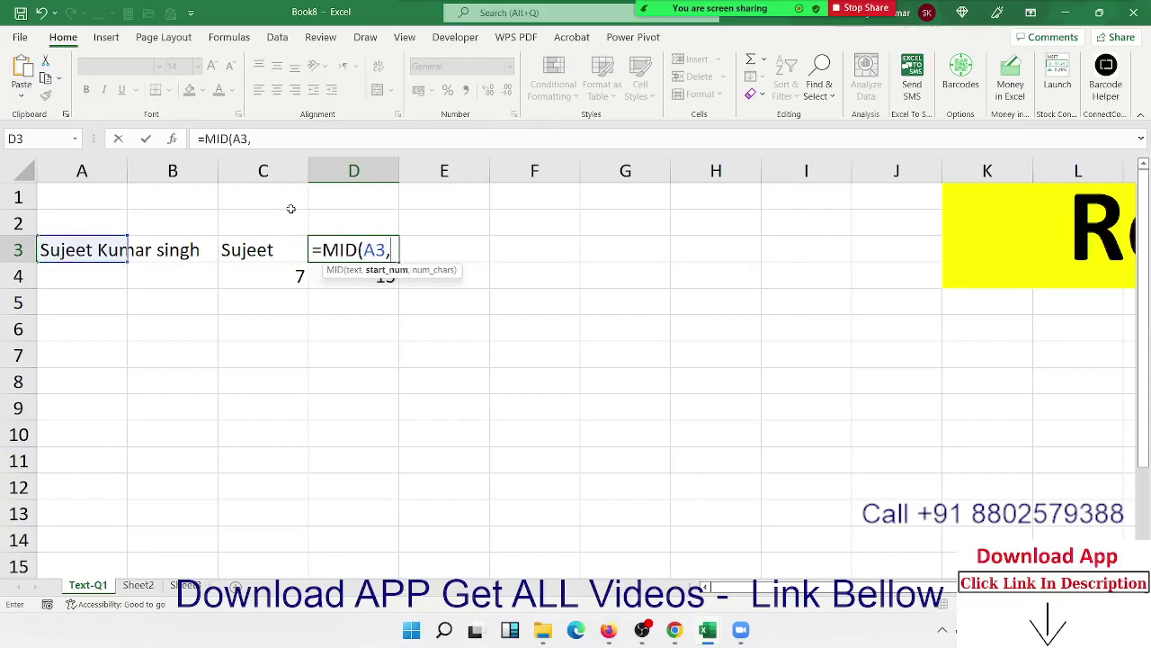
key(Down)
key(Left)
text(+1)
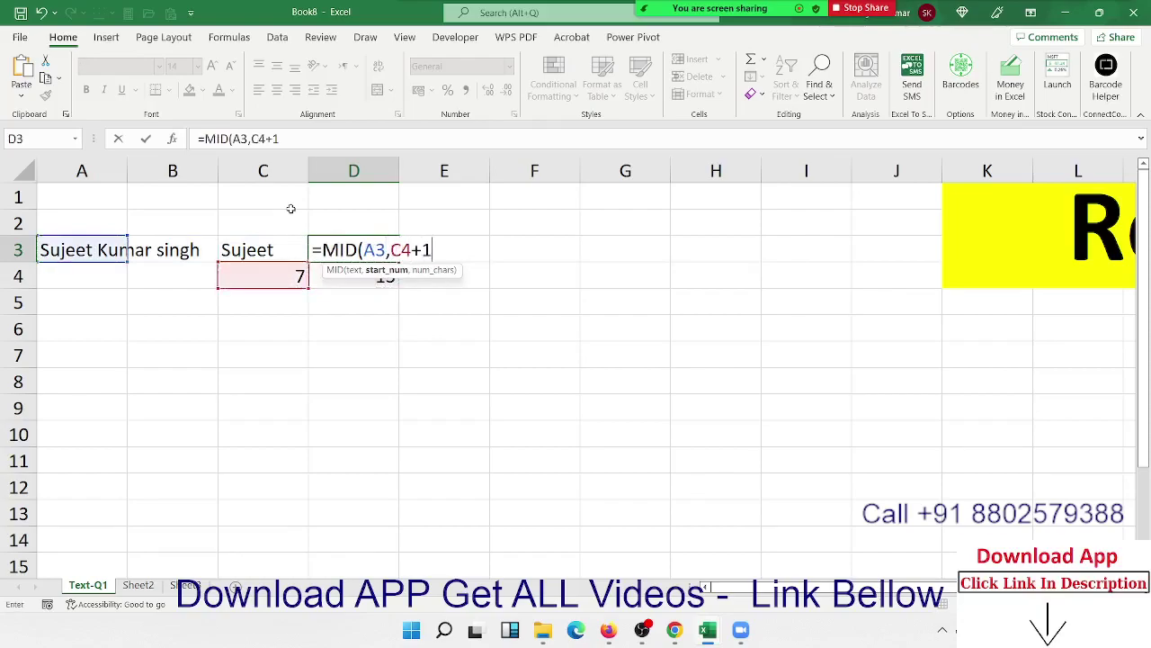
text(,)
key(Down)
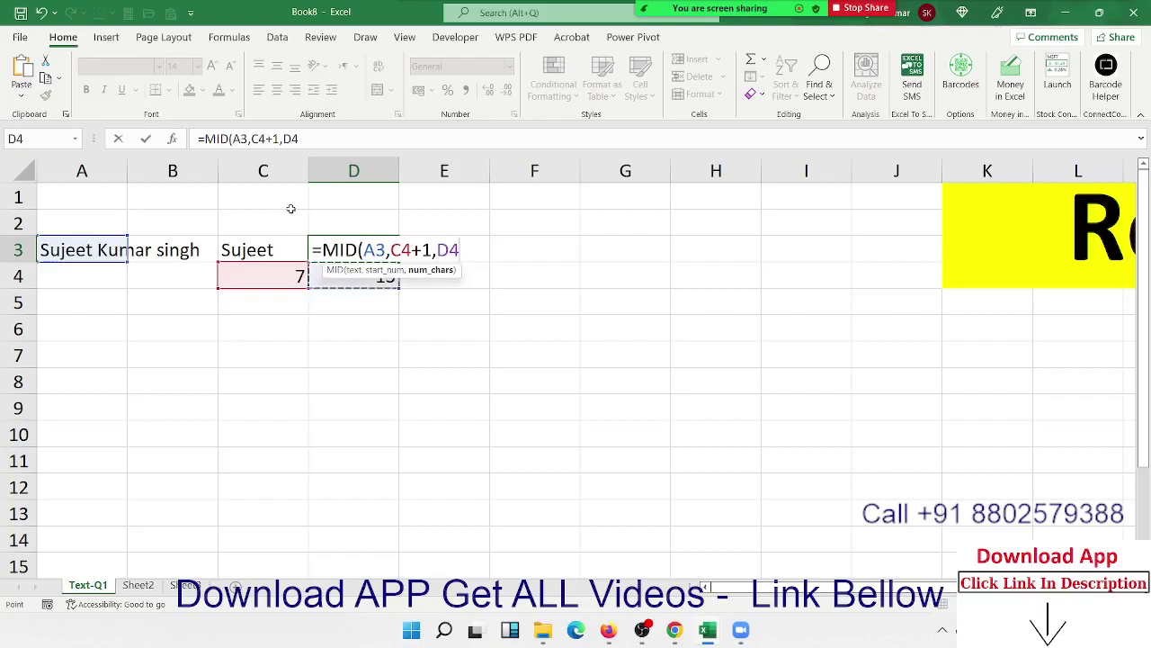
text(-)
key(Left)
key(Down)
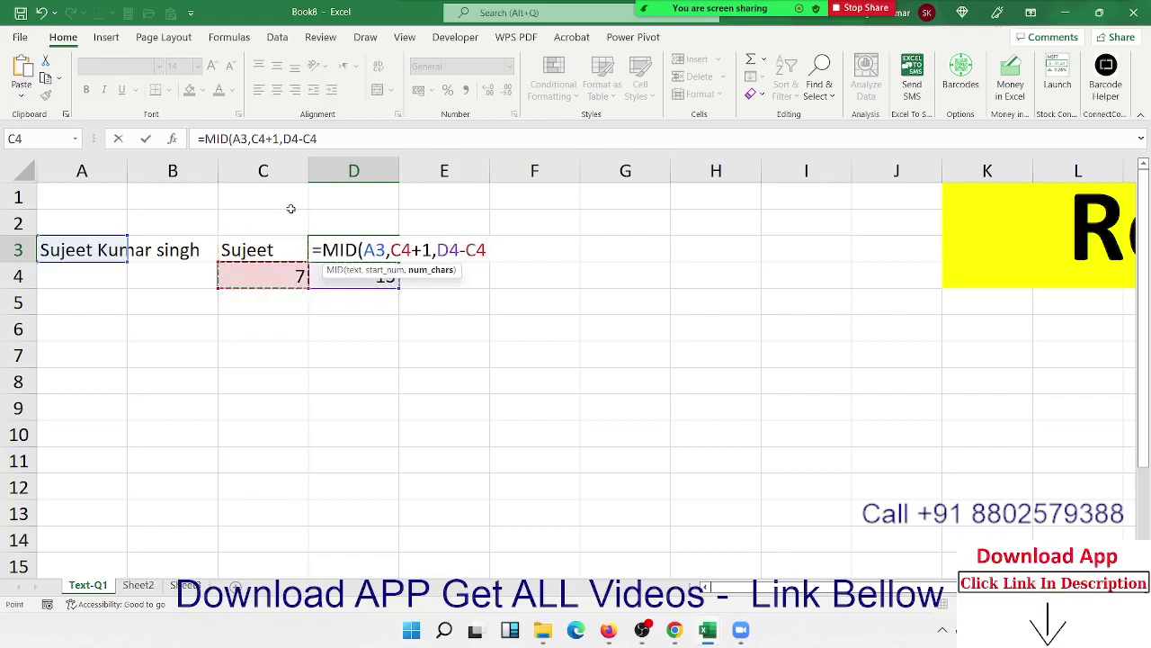
key(Return)
key(Up)
key(Right)
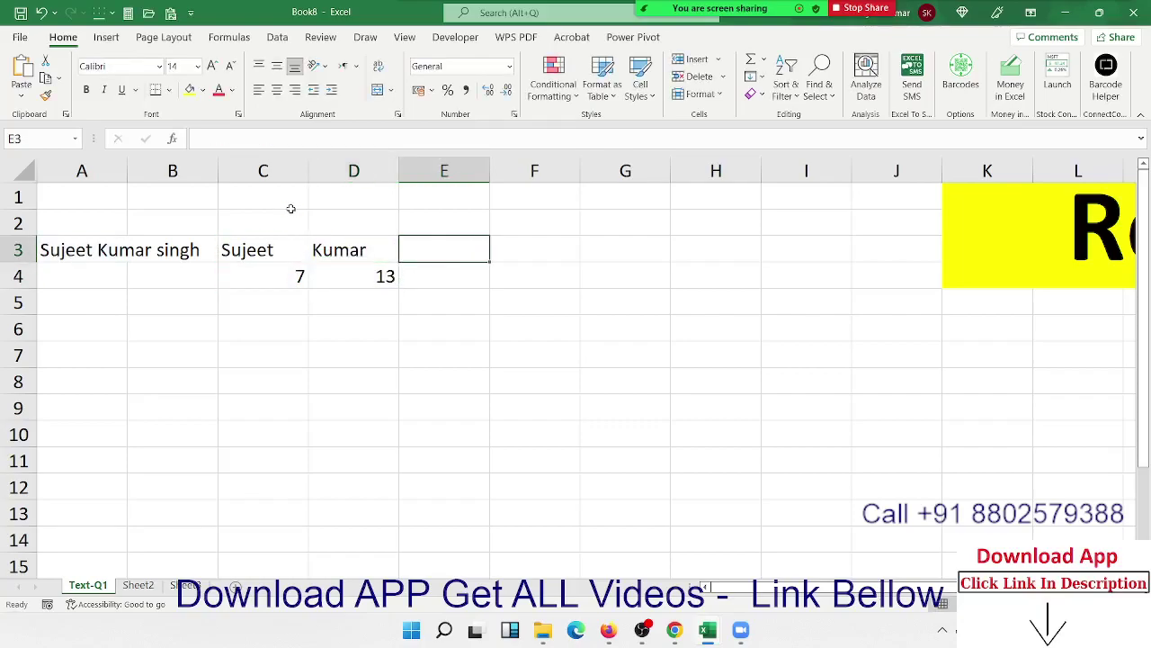
Enter =RIGHT(A3,LEN(A3)-D4) in E3, accepting Excel's correction, to extract the last name.
text(=ri)
key(Tab)
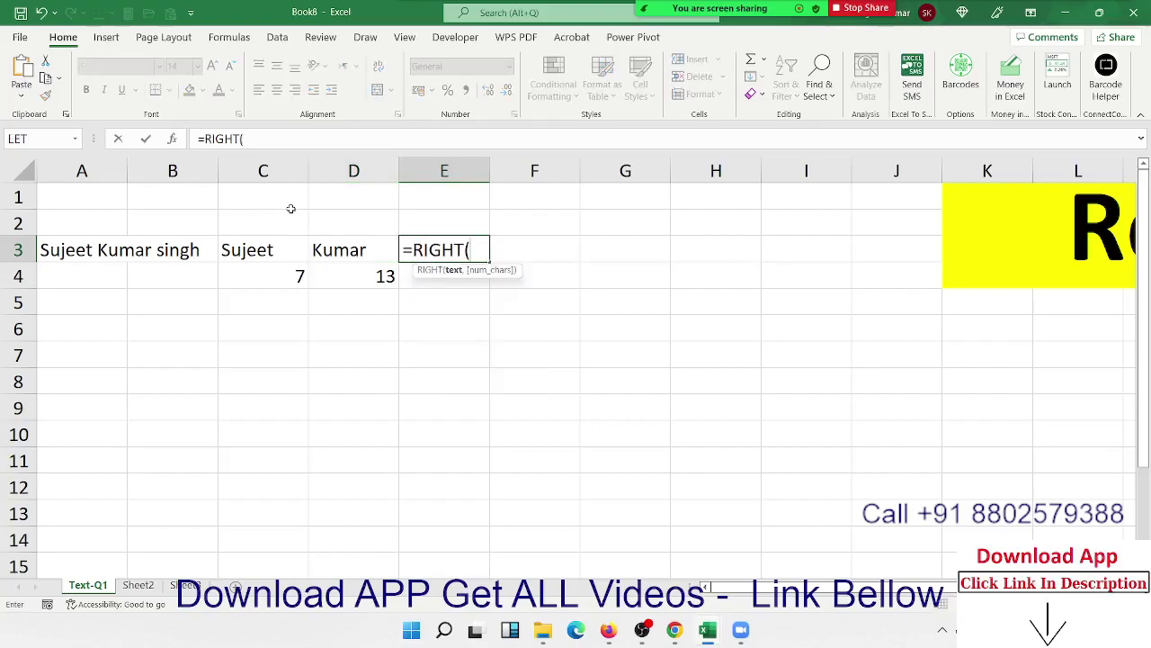
key(Left)
key(Left)
key(Left)
key(Left)
text(,)
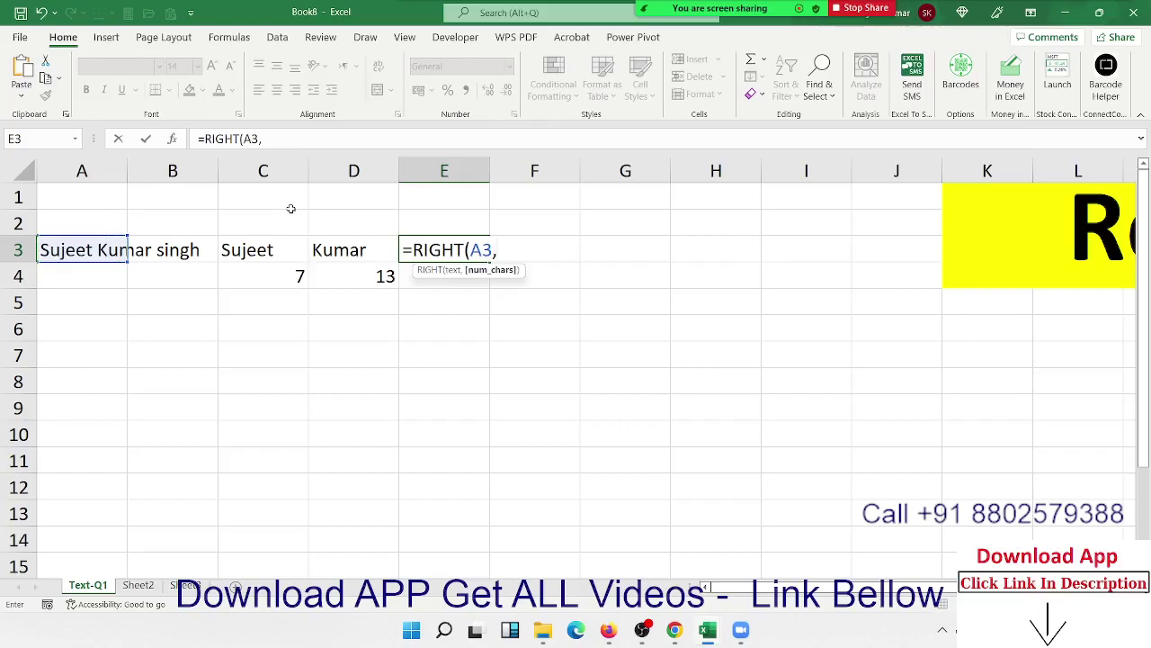
text(len)
key(Tab)
key(Left)
key(Left)
key(Left)
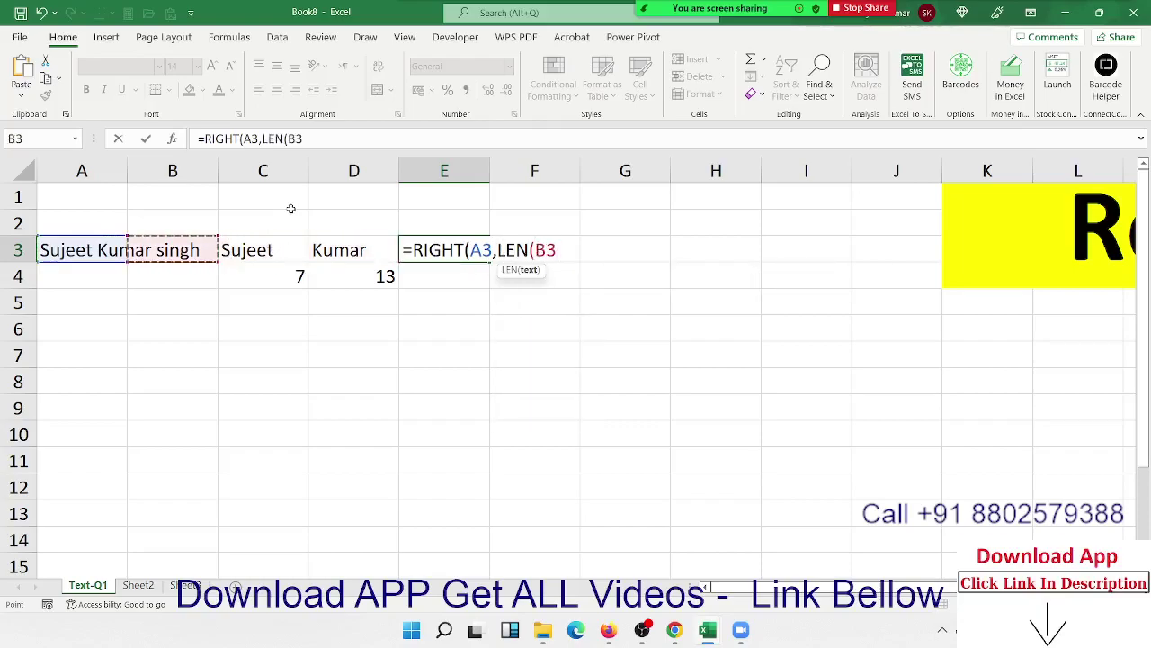
key(Left)
text()-)
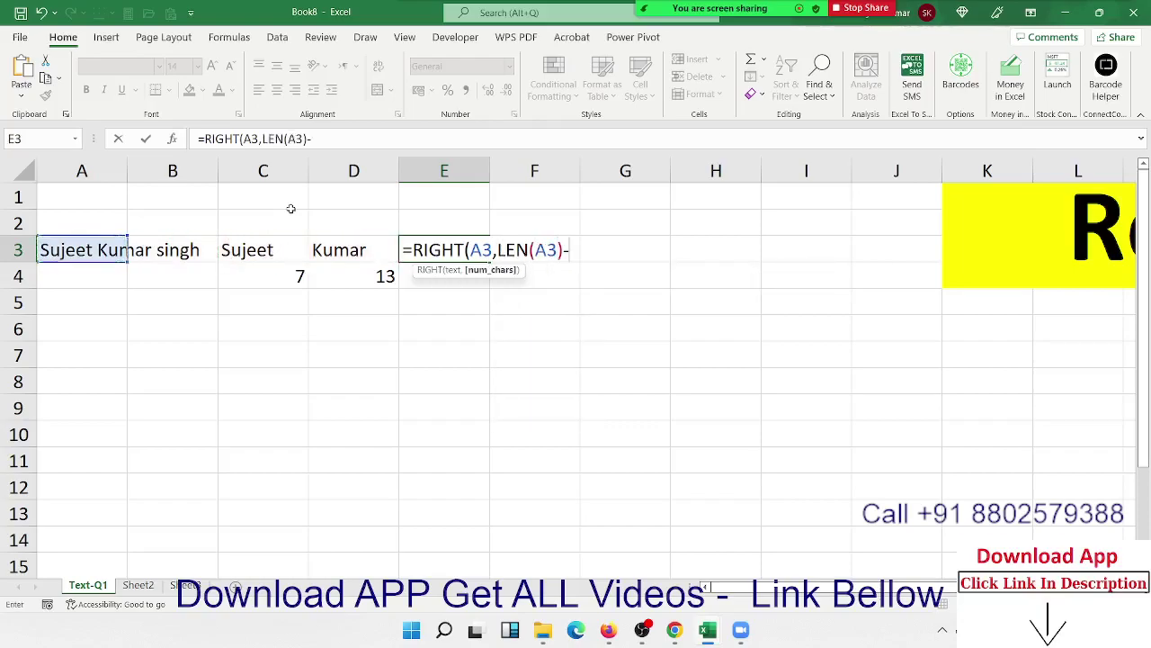
key(Down)
key(Left)
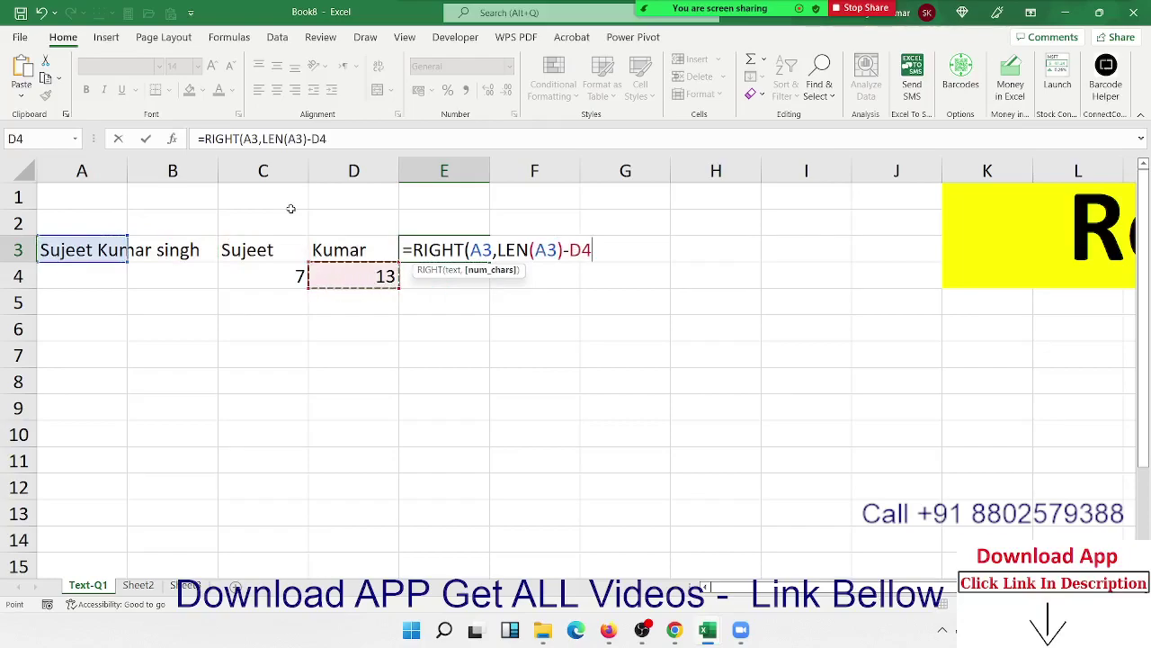
key(Return)
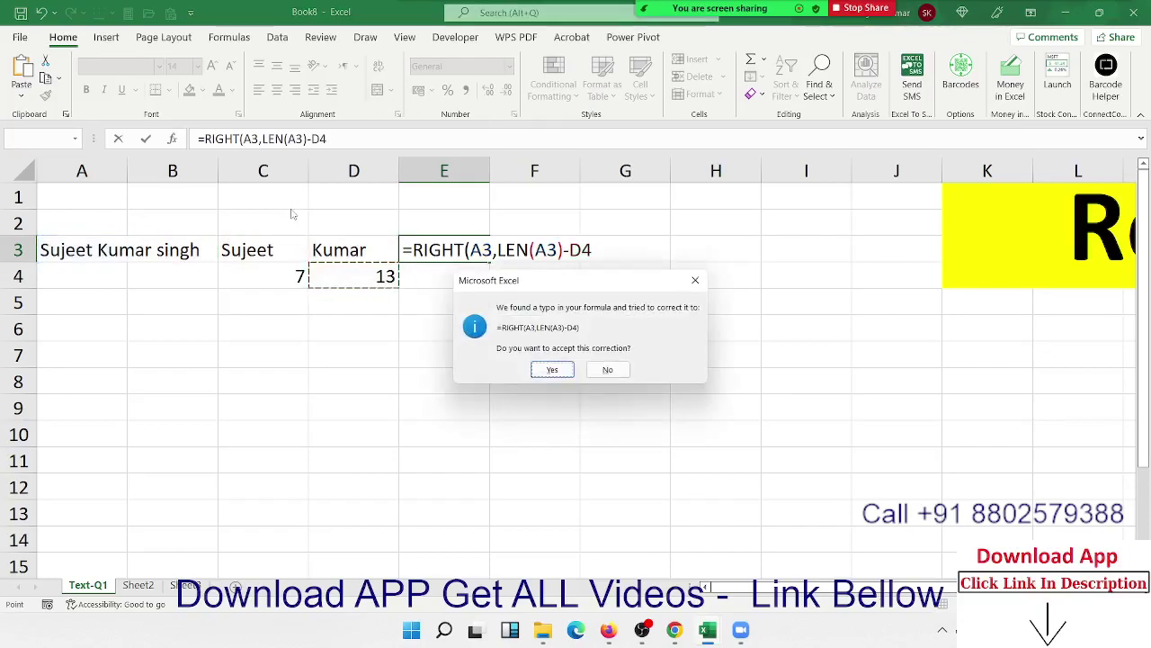
key(Return)
key(Up)
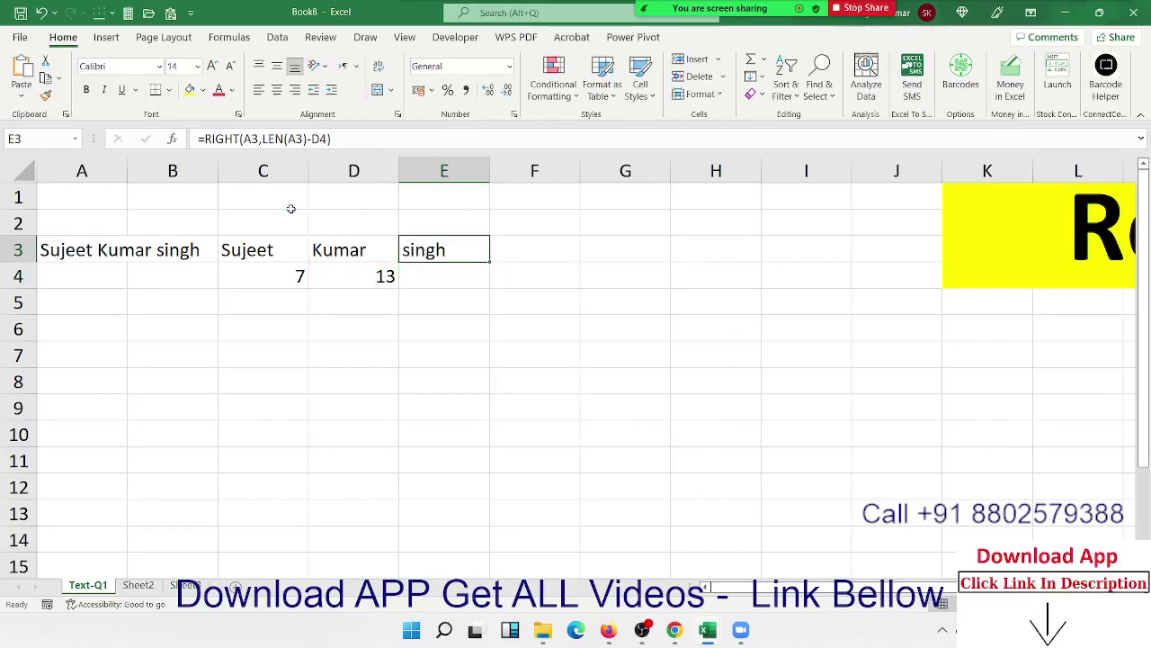
key(Down)
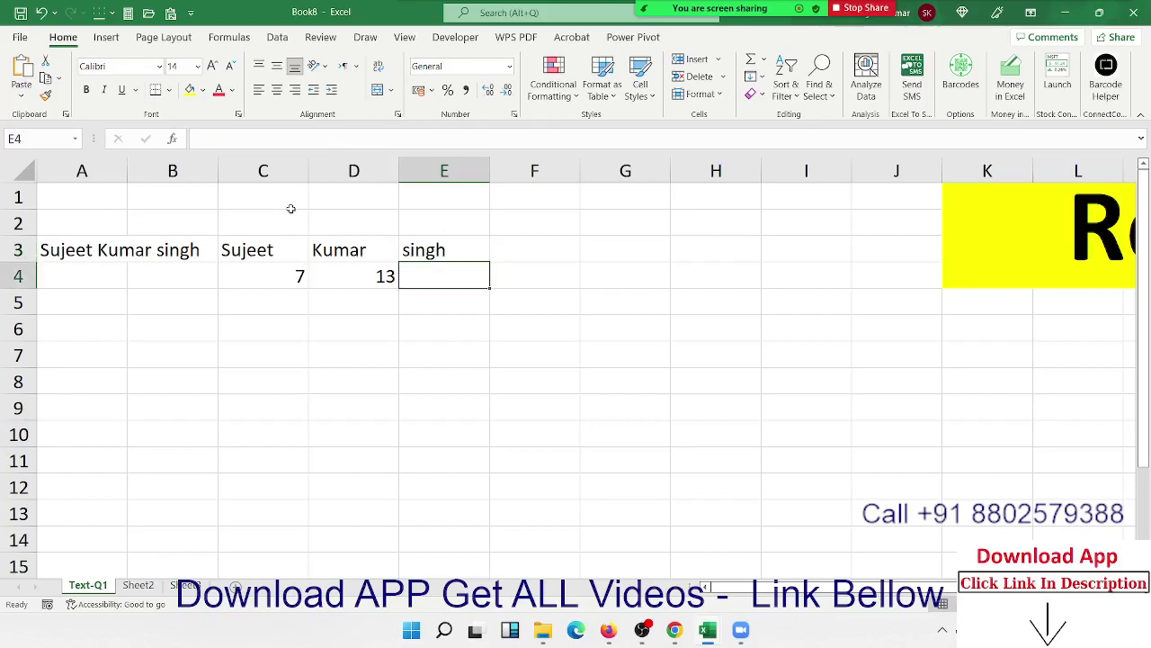
key(Left)
key(Left)
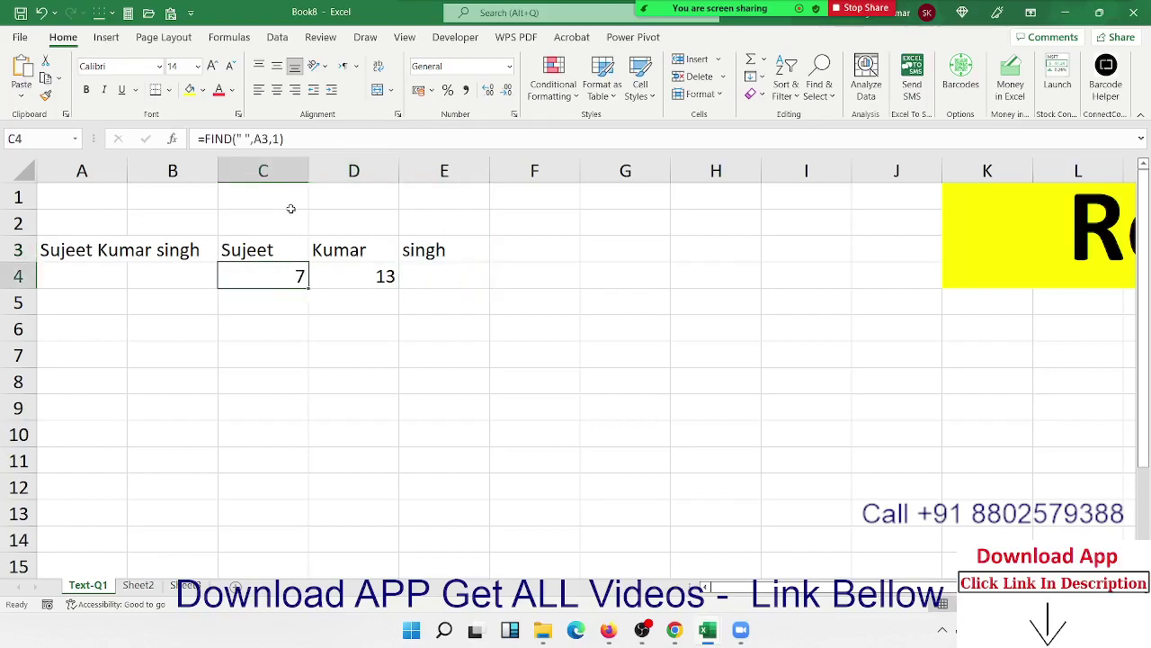
key(Up)
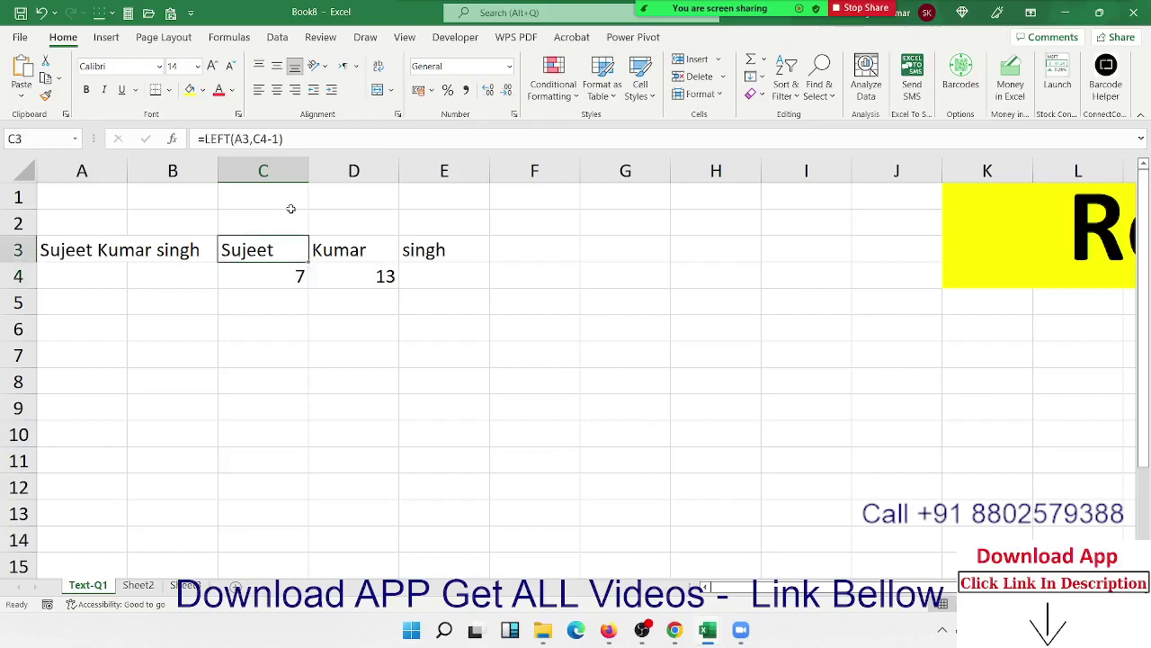
key(Left)
key(Left)
key(Down)
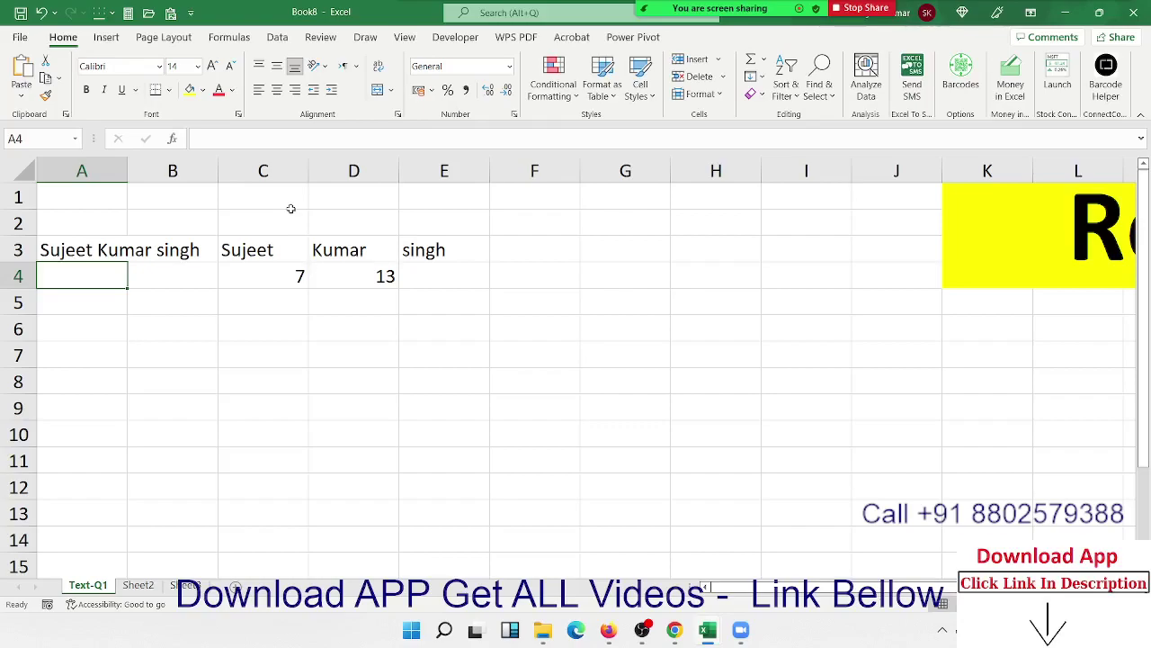
key(Down)
key(Down)
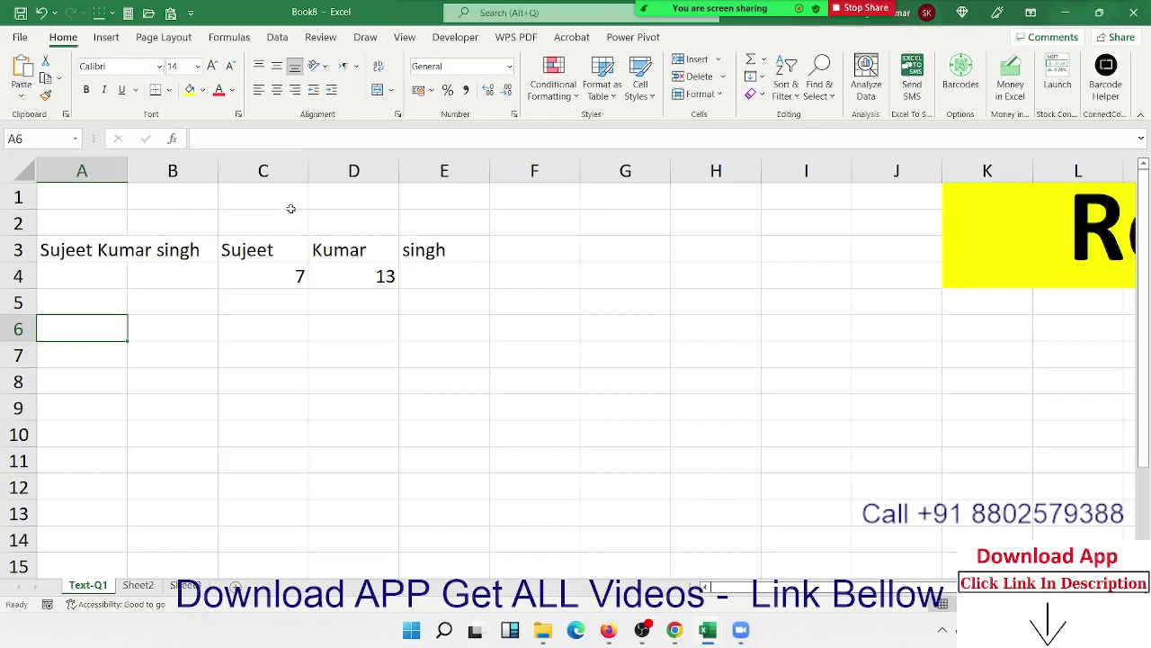
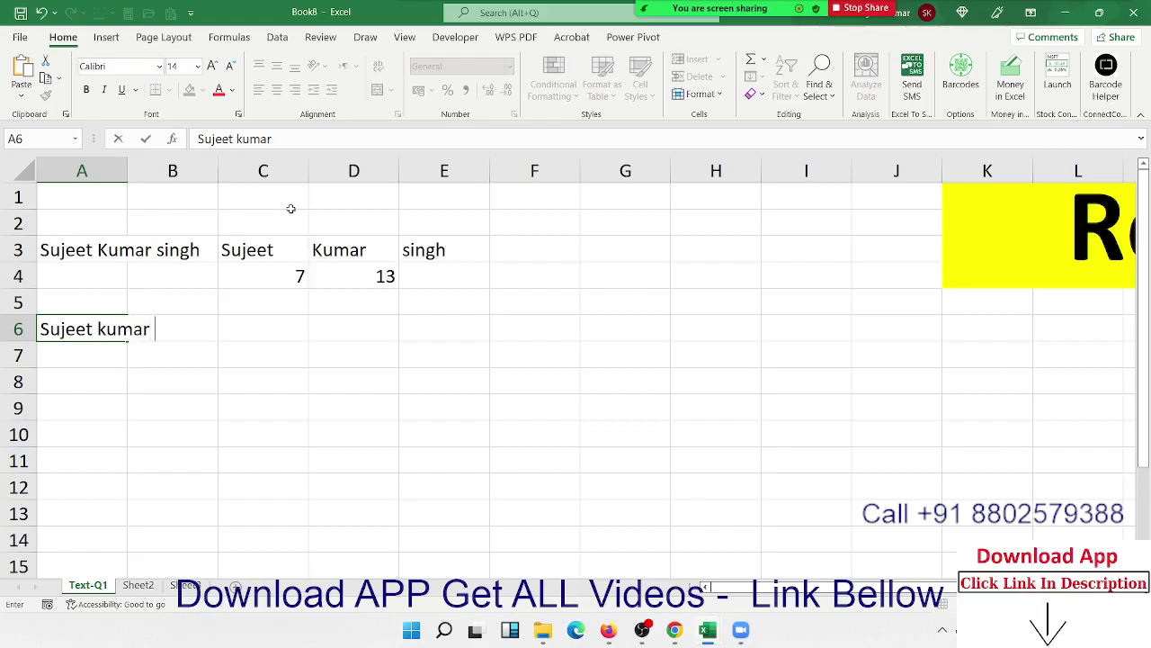
Type a sample line in A6: a person's name, city delhi, flat F201 and an e-mail address.
text( delhi )
text(F2)
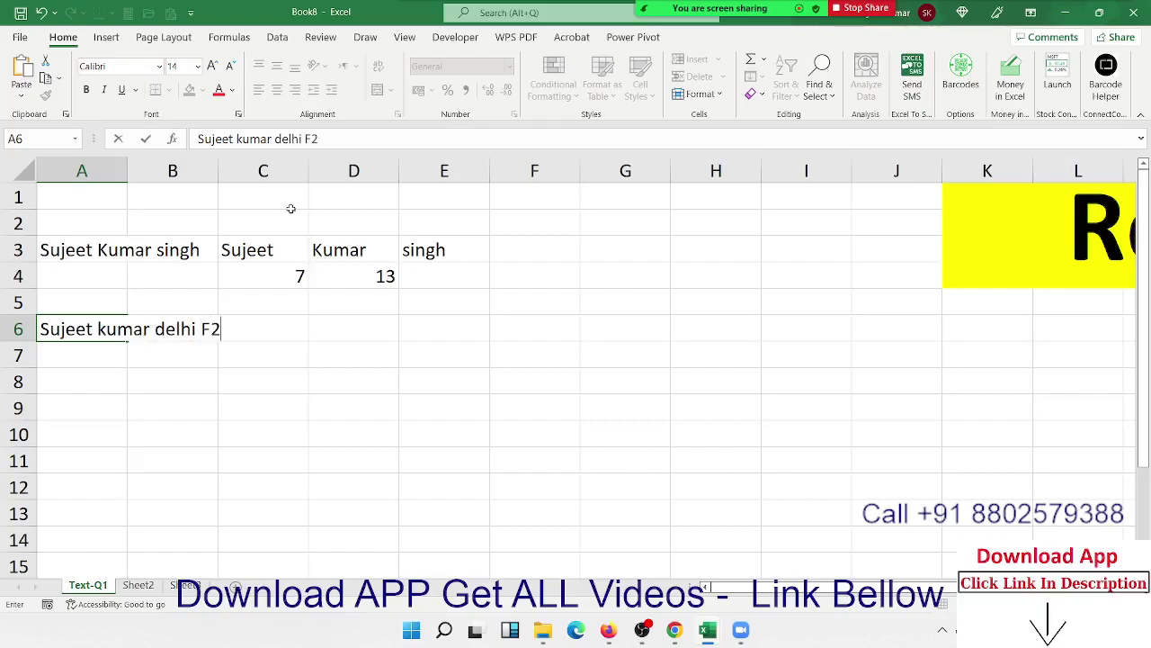
text(01)
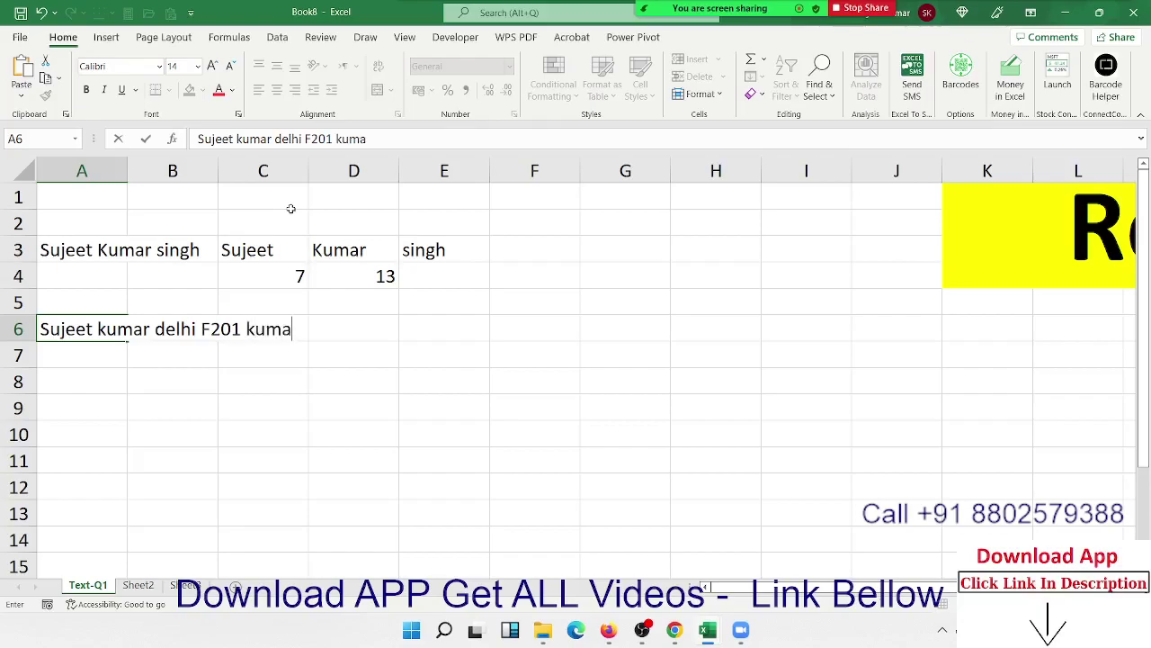
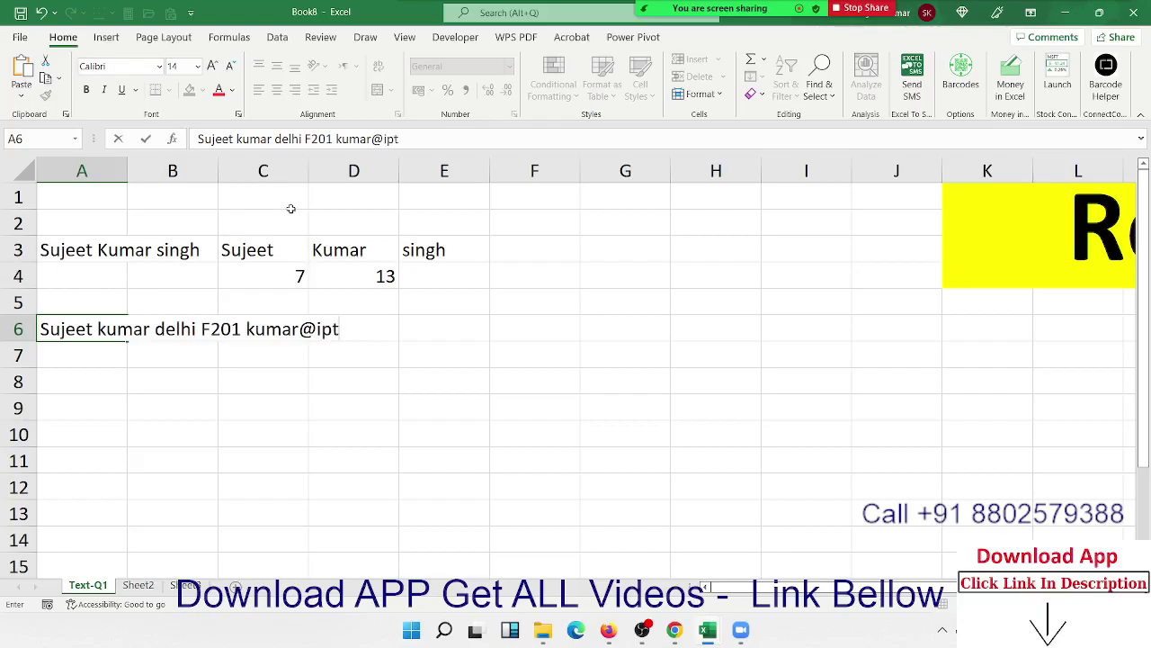
key(Return)
key(Return)
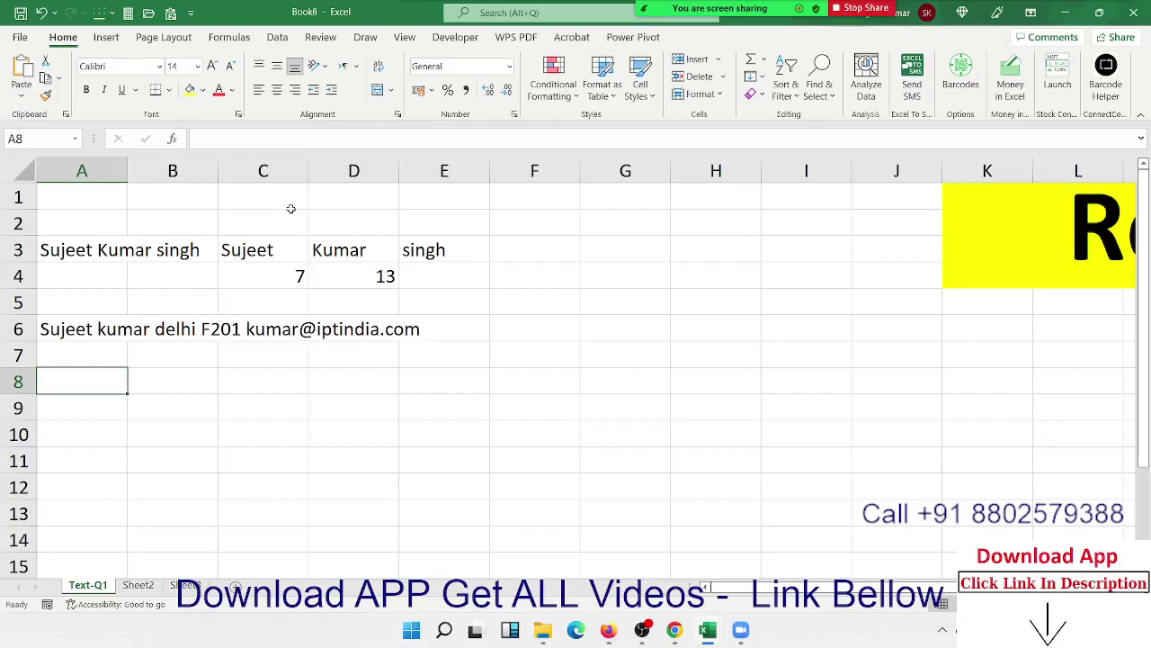
Review the space-position formulas in row 4 and return to cell A8.
key(Up)
key(Up)
key(Up)
key(Right)
key(Right)
key(Right)
key(Up)
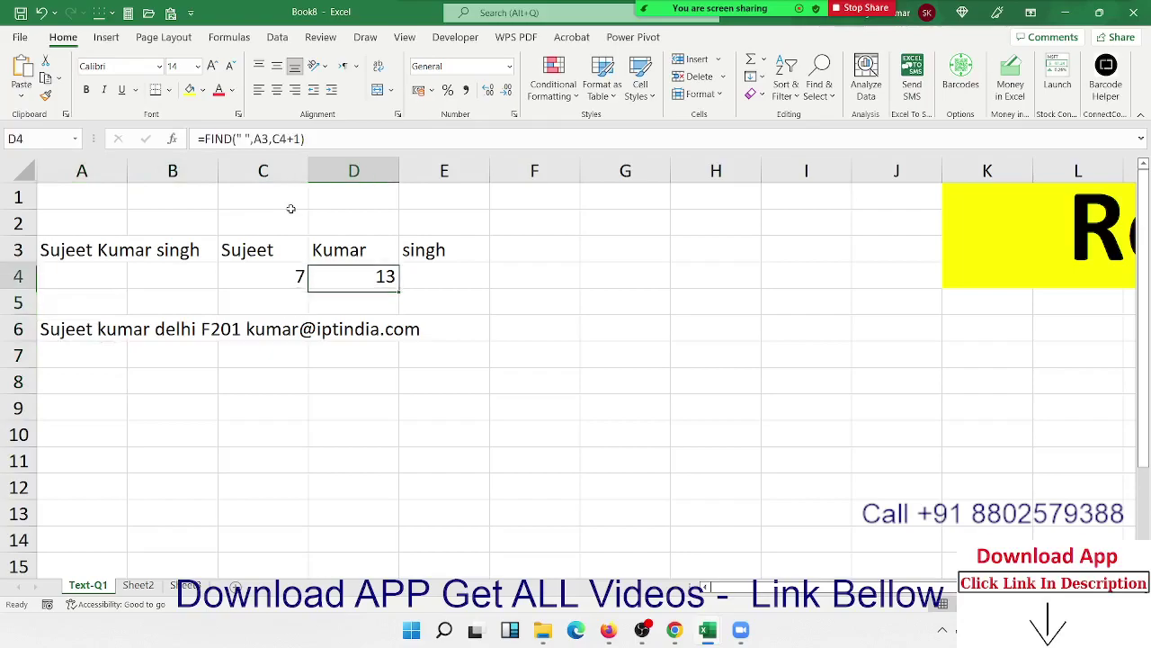
key(Left)
key(Left)
key(Down)
key(Down)
key(Down)
key(Down)
key(Left)
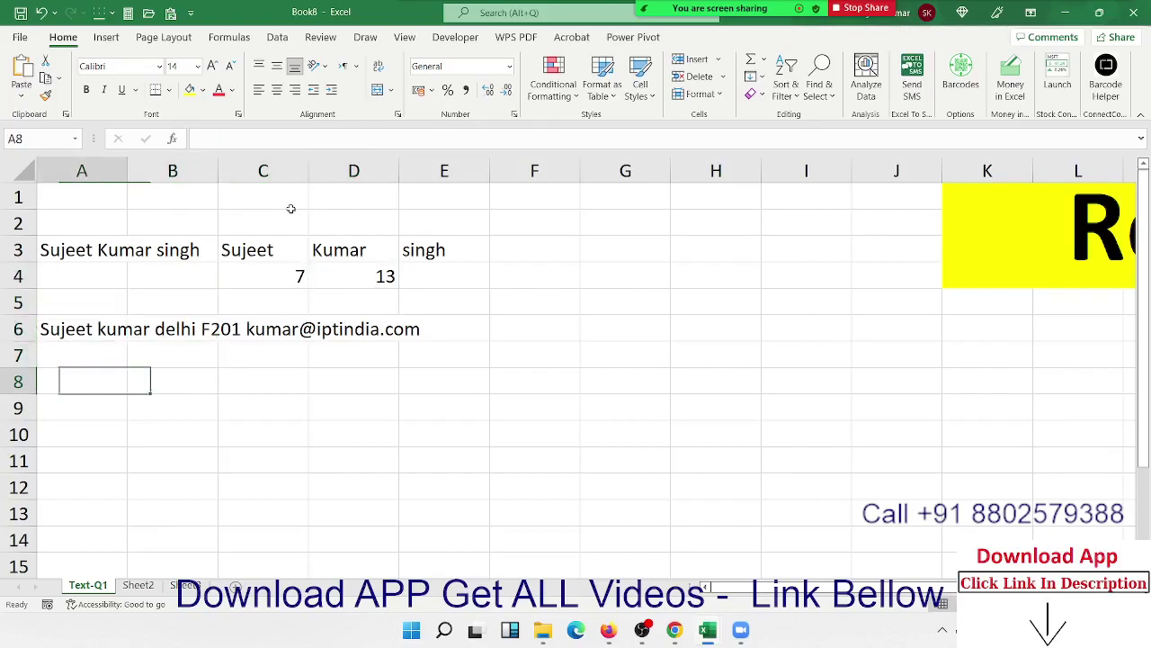
Start a SUBSTITUTE formula on A6 in A8 with a nested REPT function.
text(=)
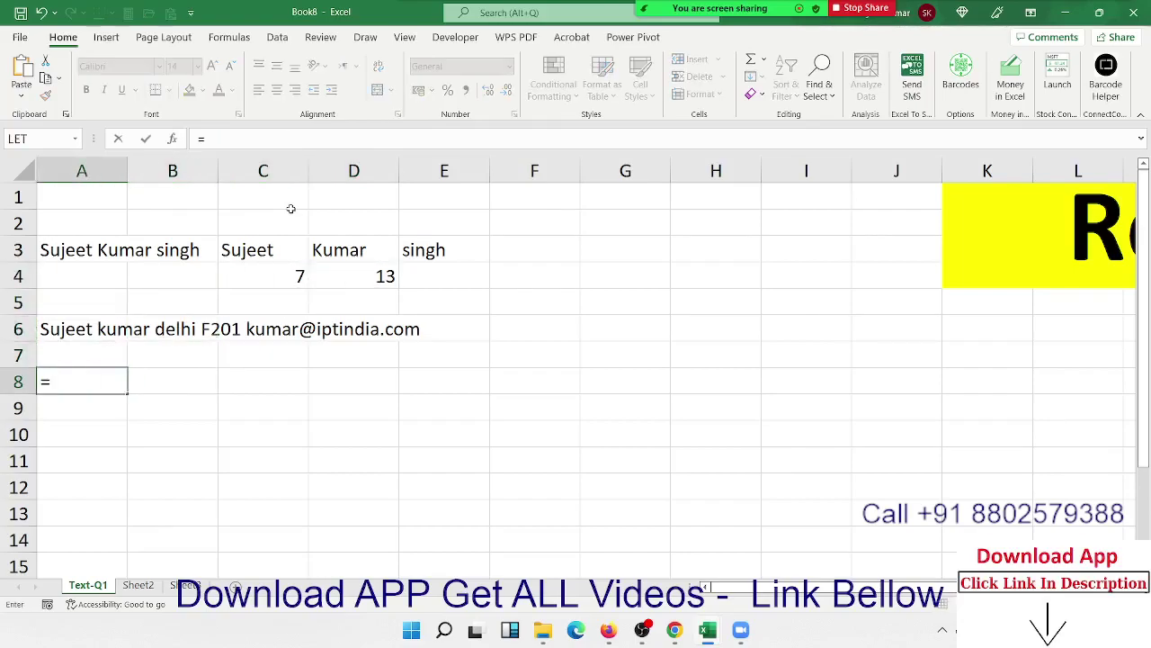
text(su)
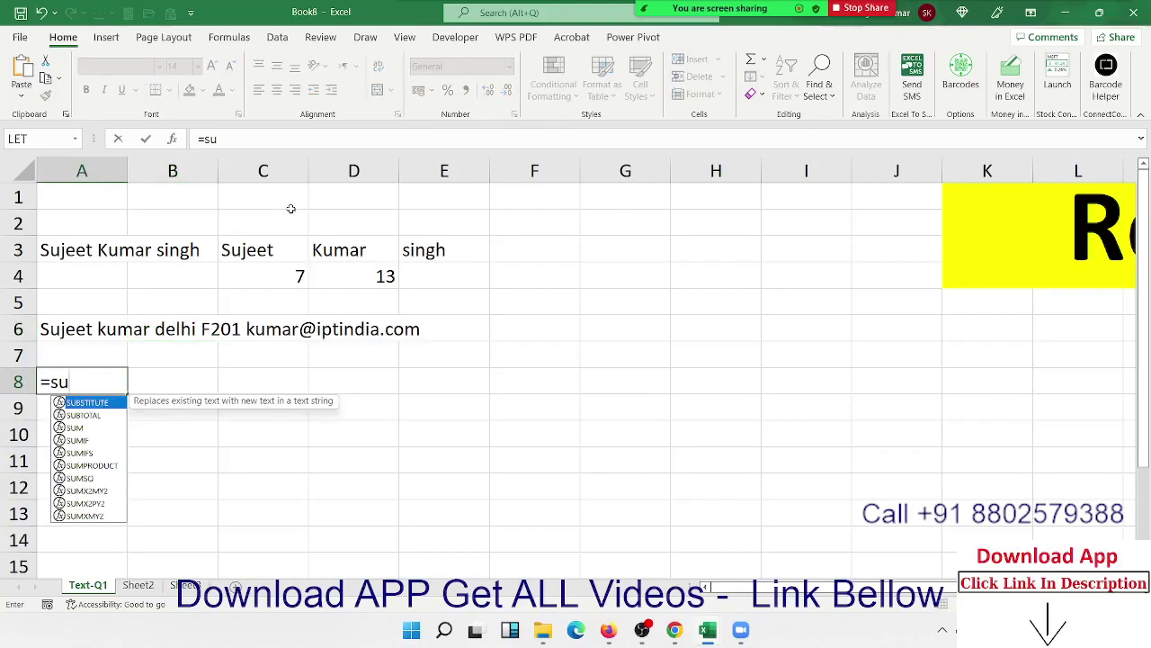
key(Tab)
key(Up)
key(Up)
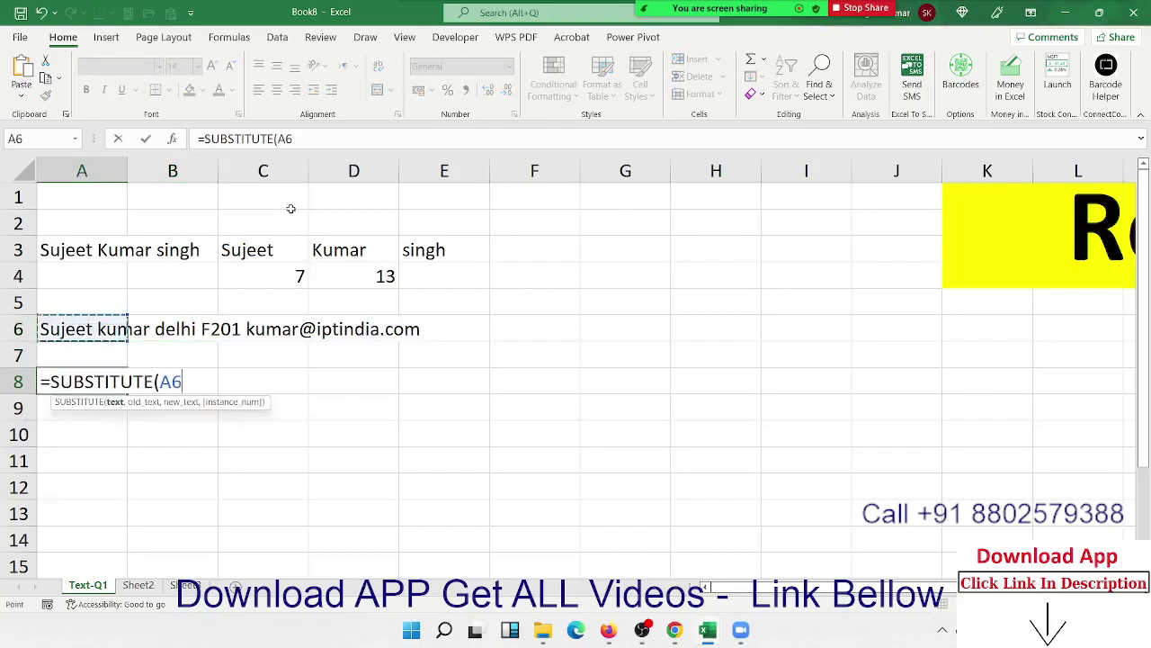
text(,r)
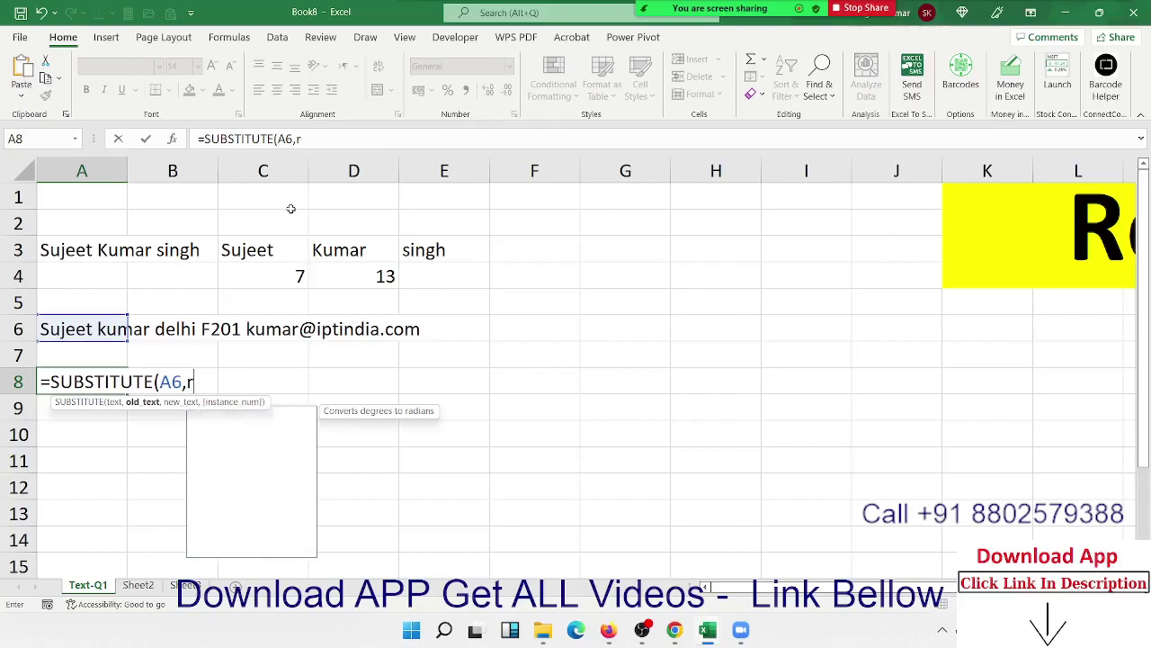
text(eft)
key(BackSpace)
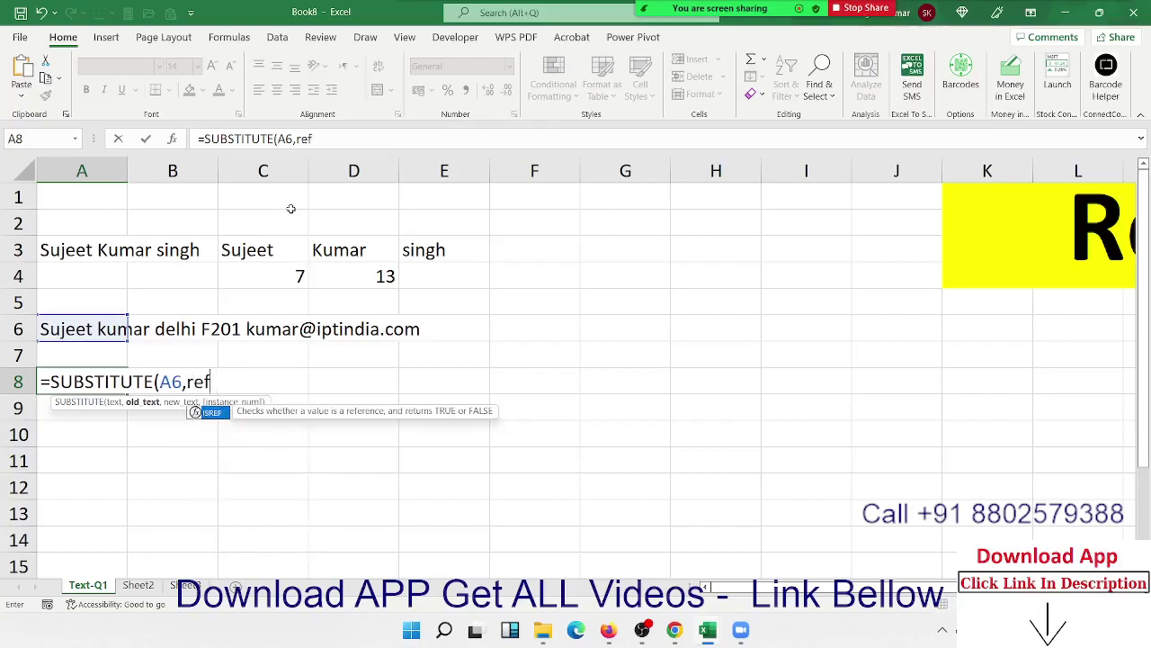
key(BackSpace)
text(tp)
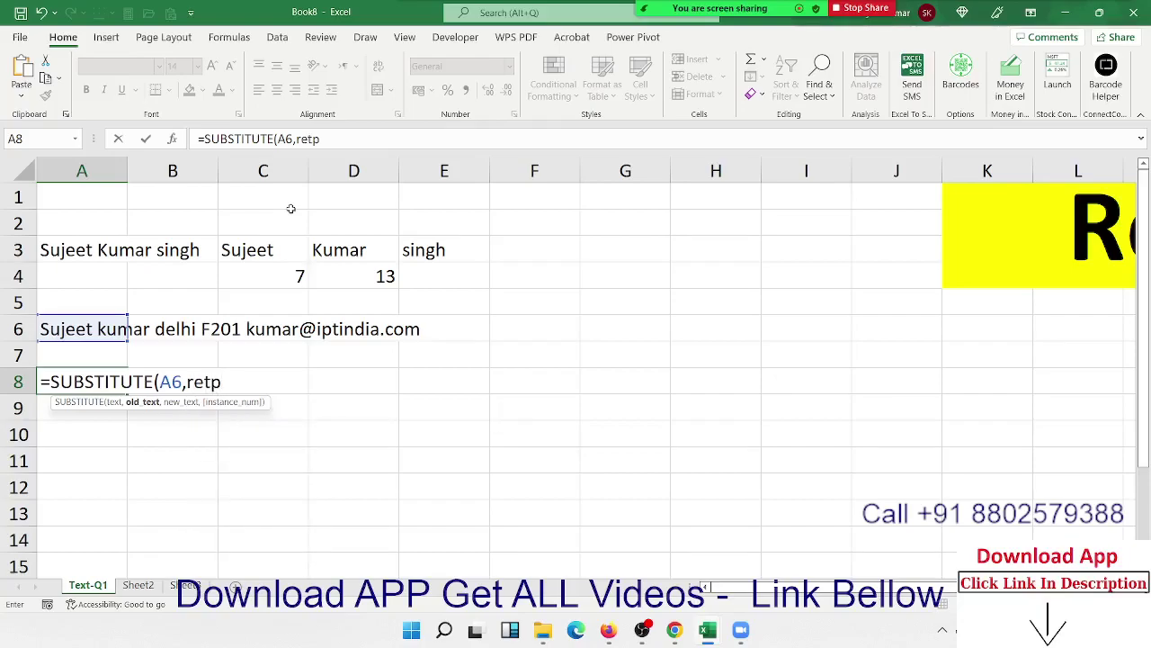
key(BackSpace)
key(BackSpace)
key(BackSpace)
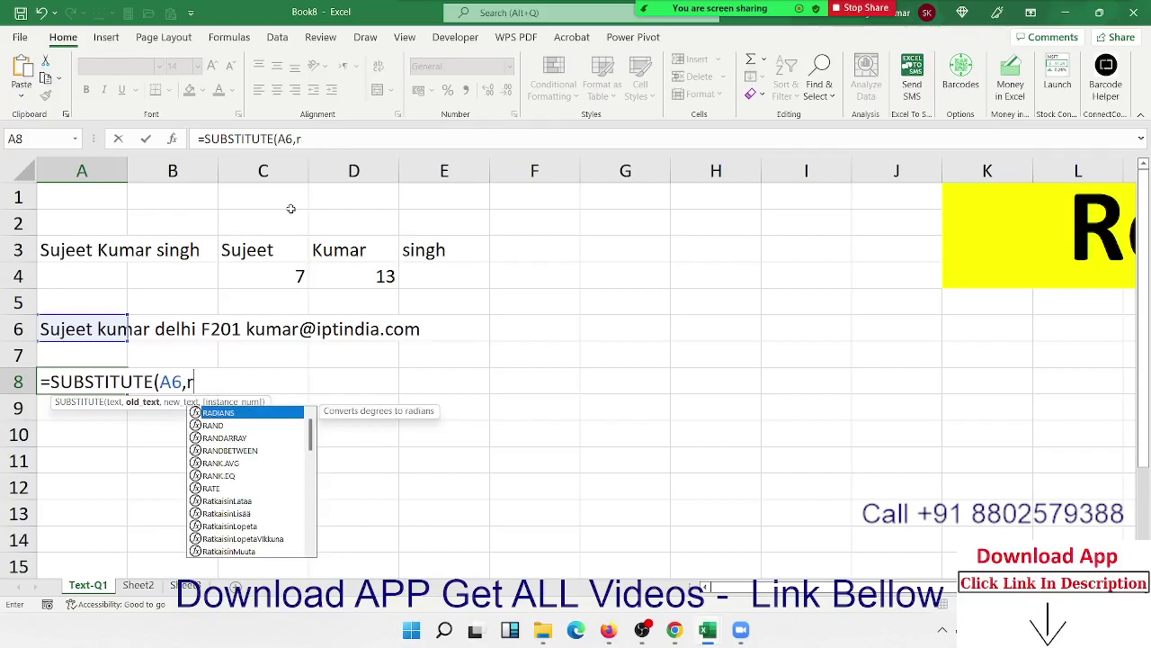
text(rpt)
key(BackSpace)
key(BackSpace)
key(BackSpace)
text(ep)
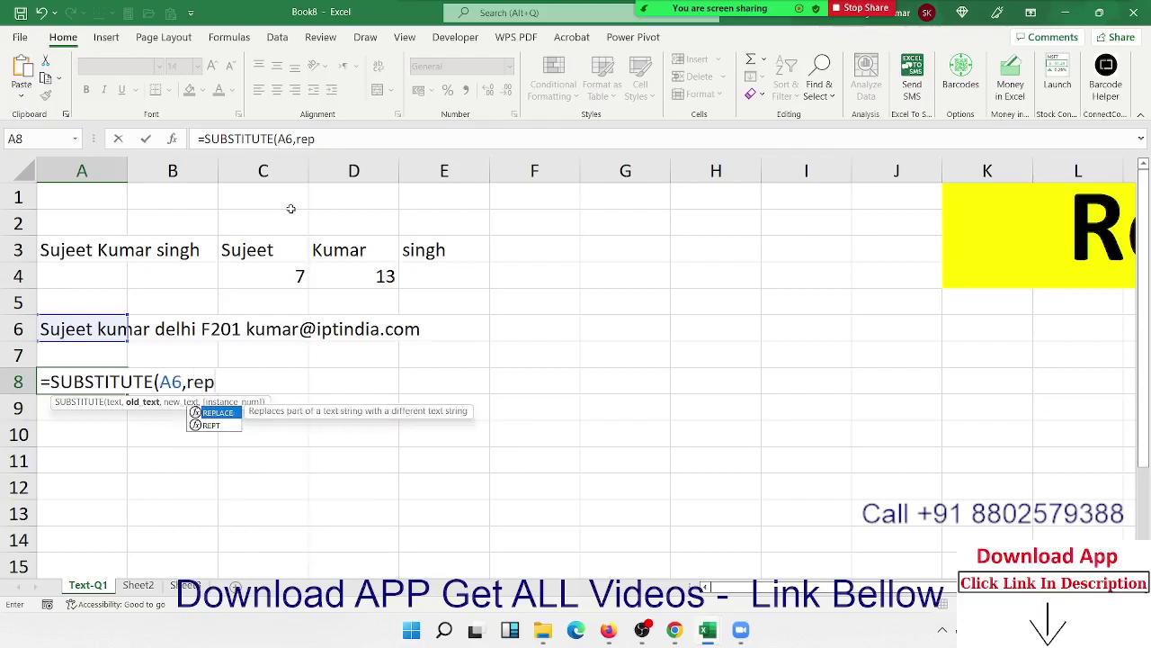
key(Down)
key(Tab)
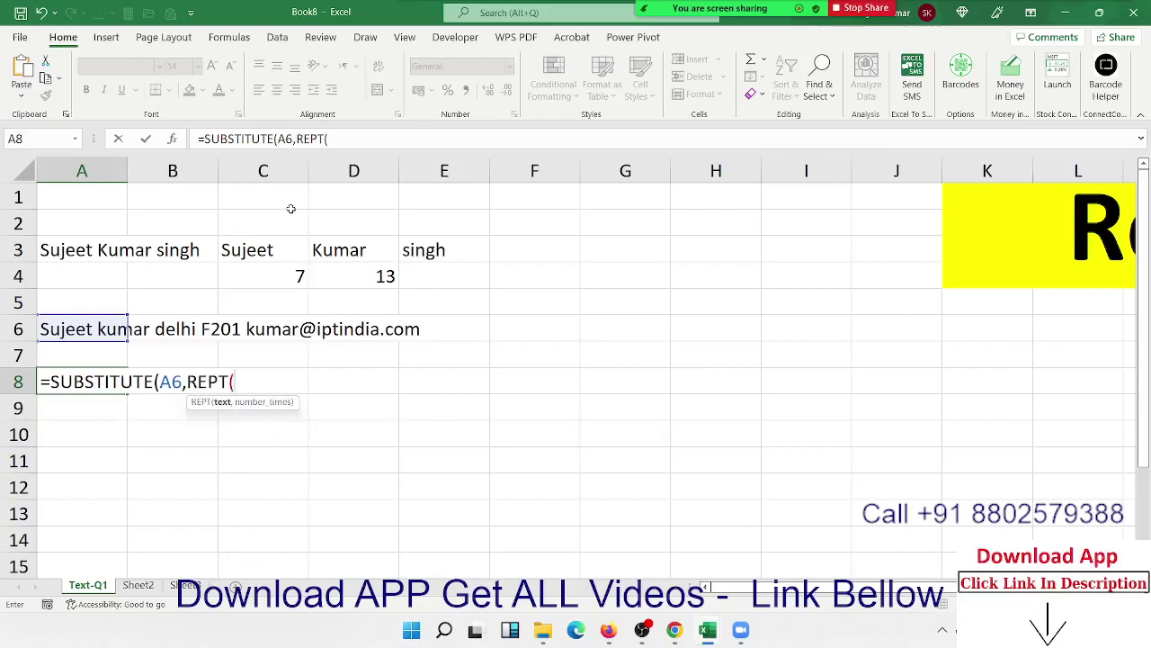
Finish =SUBSTITUTE(A6," ",REPT(" ",99)) in A8 and accept Excel's correction.
text(" )
text(",)
text(99))
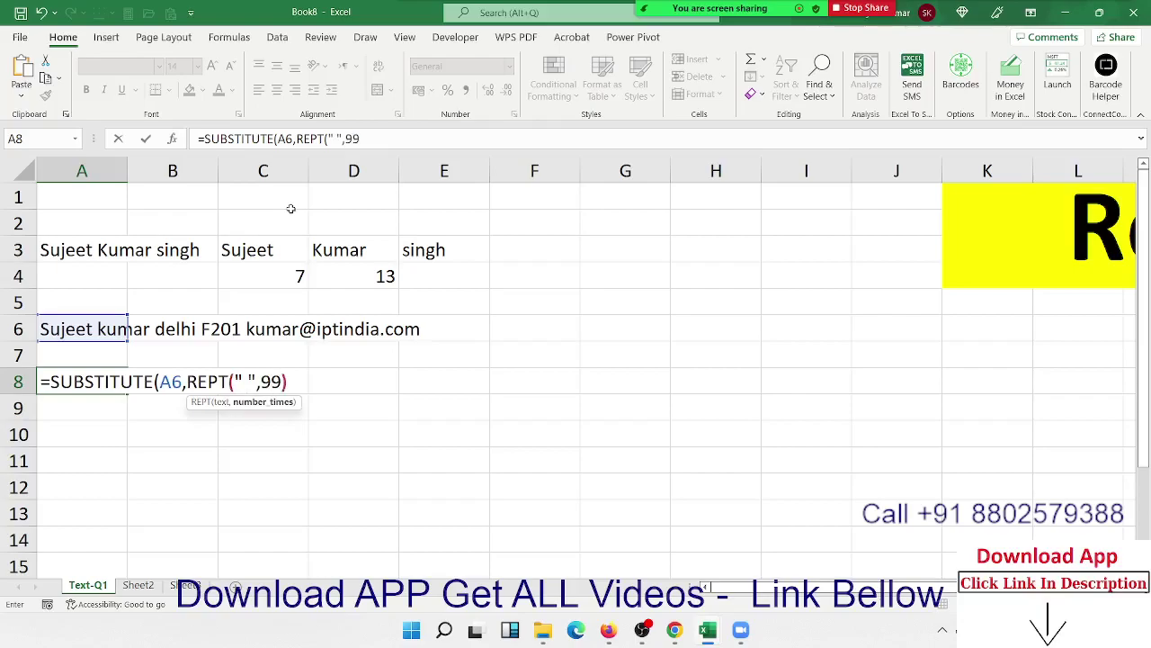
text(,)
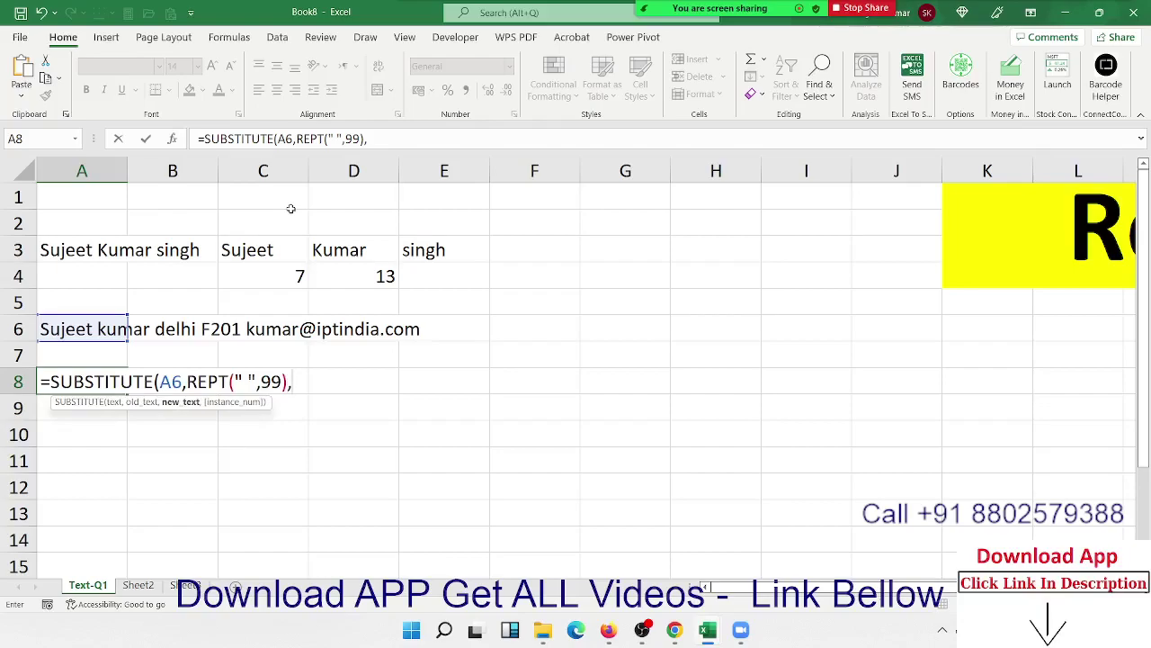
key(BackSpace)
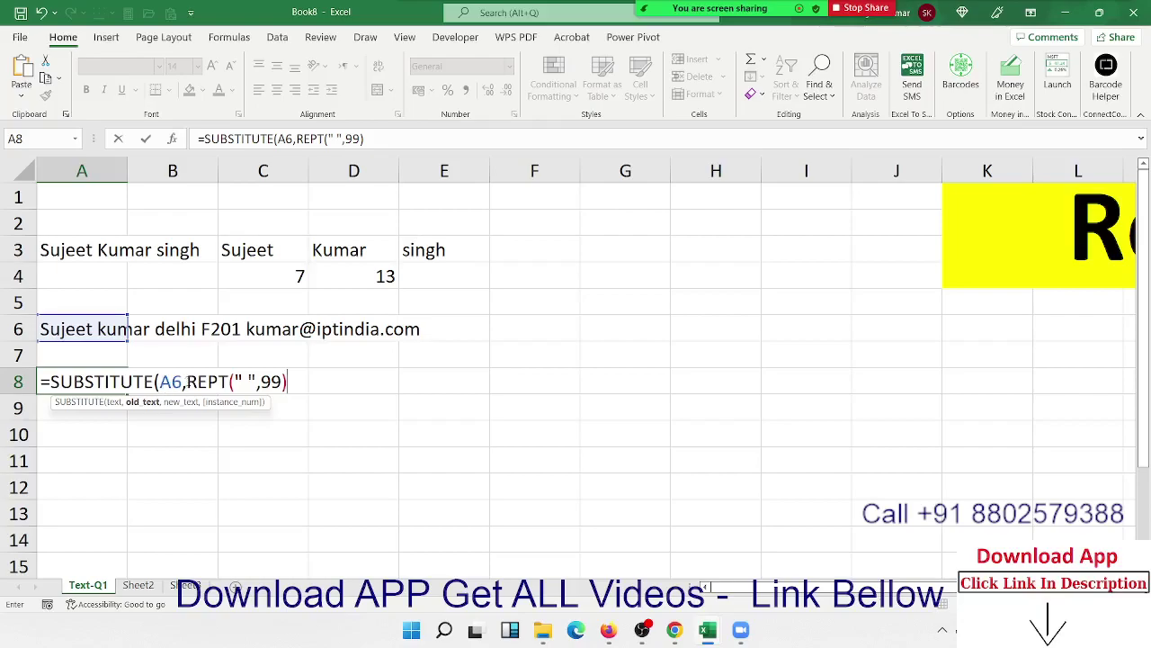
click(184, 382)
text(" ")
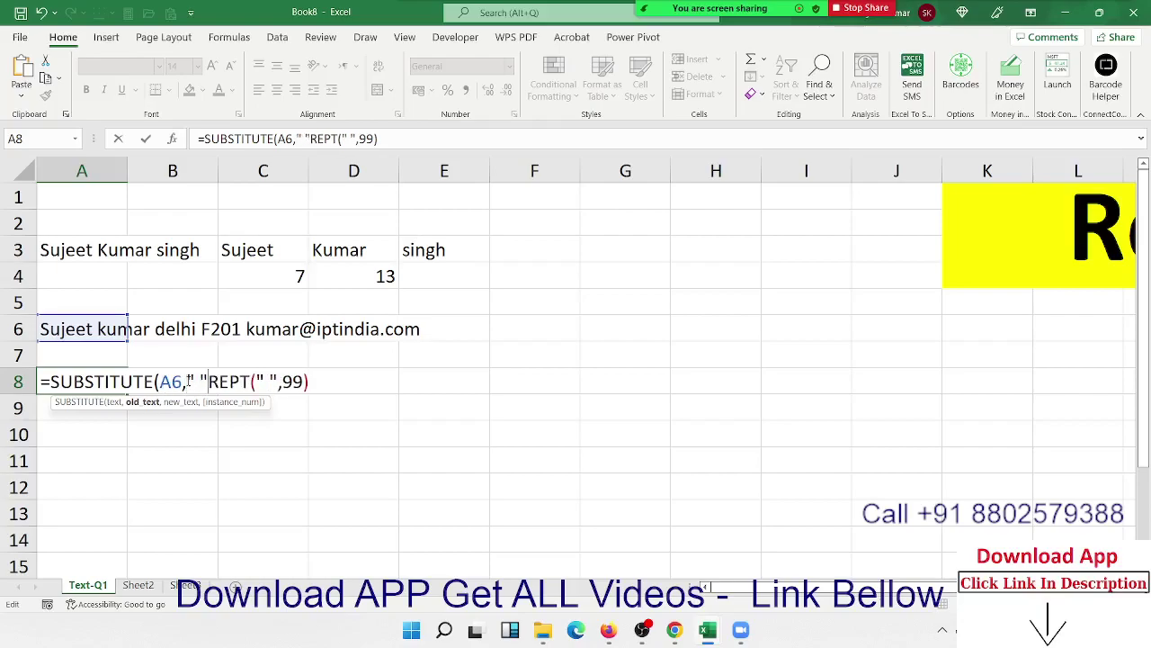
text(,)
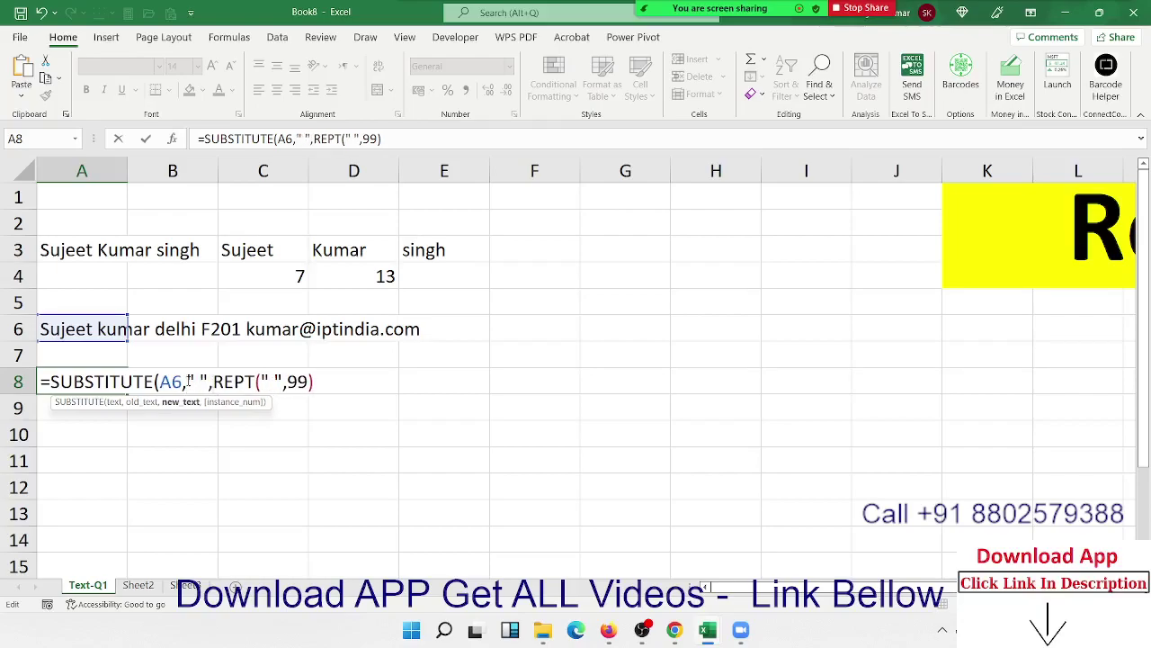
key(Return)
key(Return)
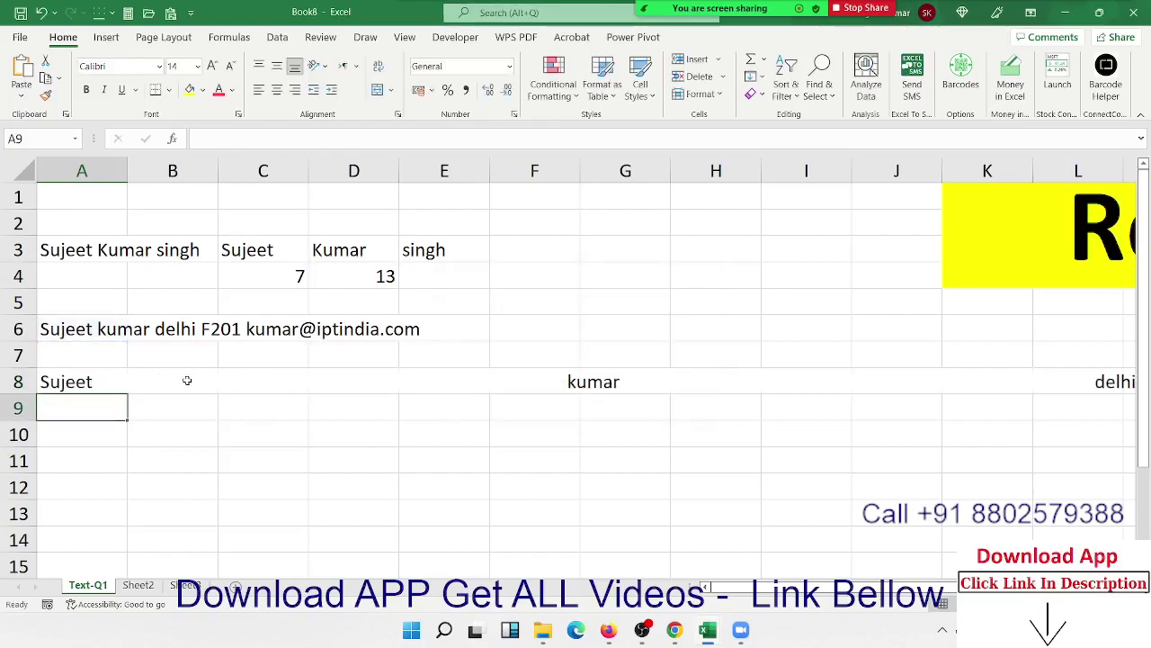
key(Up)
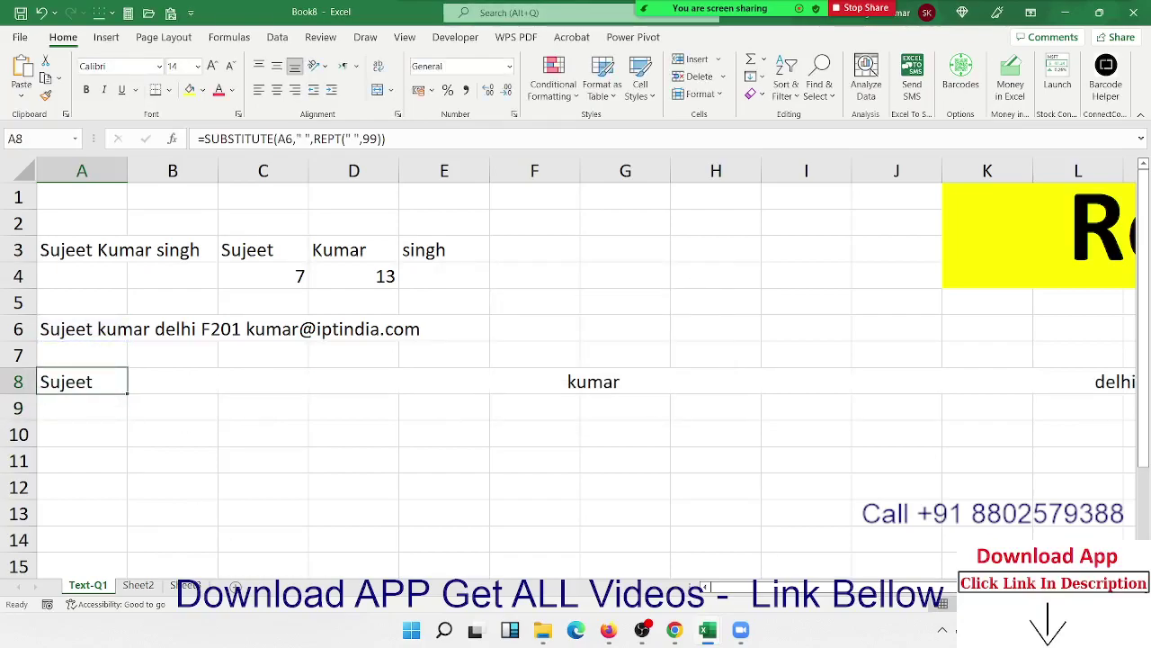
scroll(587, 375, right, 1)
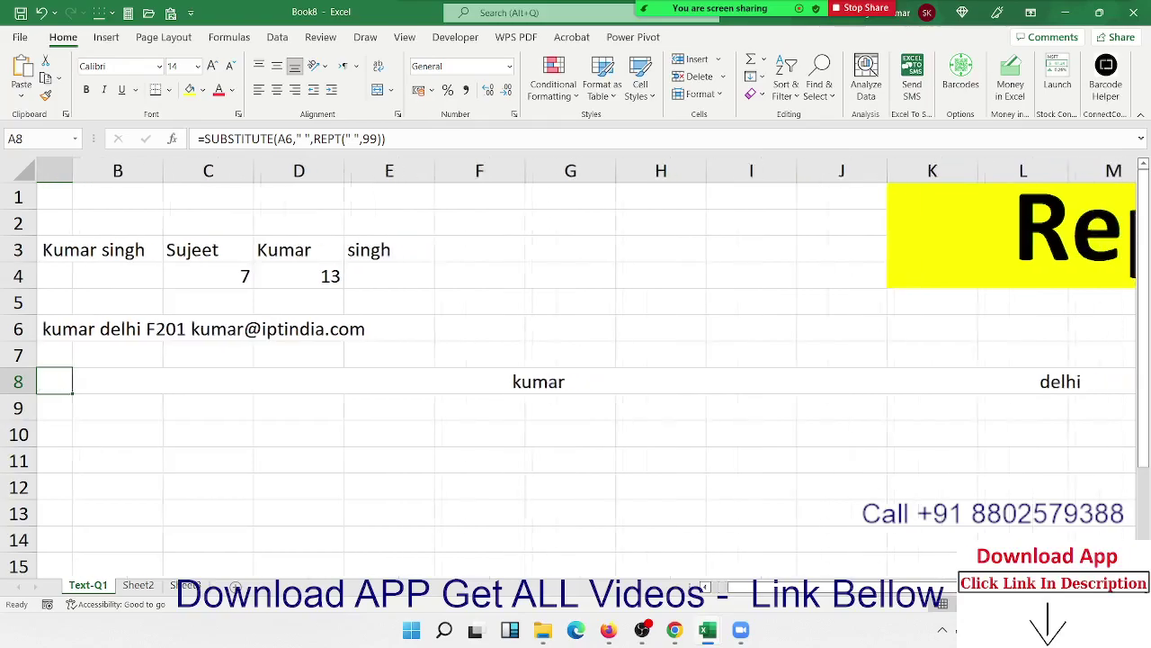
scroll(586, 375, right, 1)
scroll(587, 375, right, 1)
scroll(587, 375, right, 2)
scroll(587, 375, right, 3)
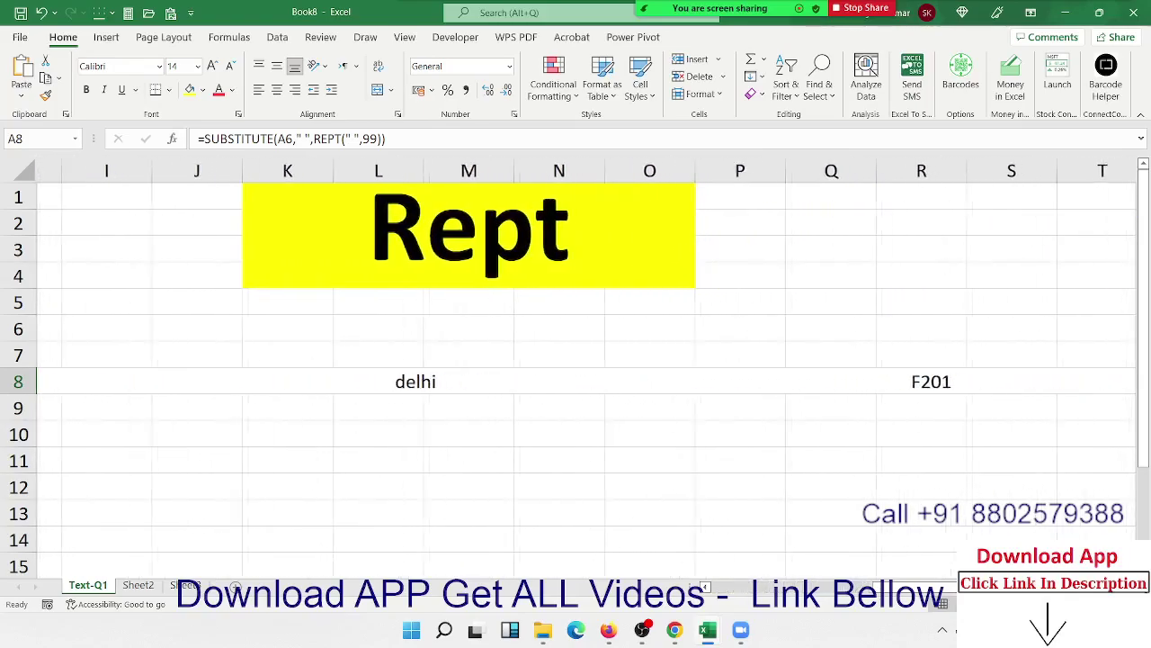
scroll(586, 375, right, 2)
scroll(586, 375, right, 2)
scroll(586, 376, right, 2)
scroll(586, 375, right, 2)
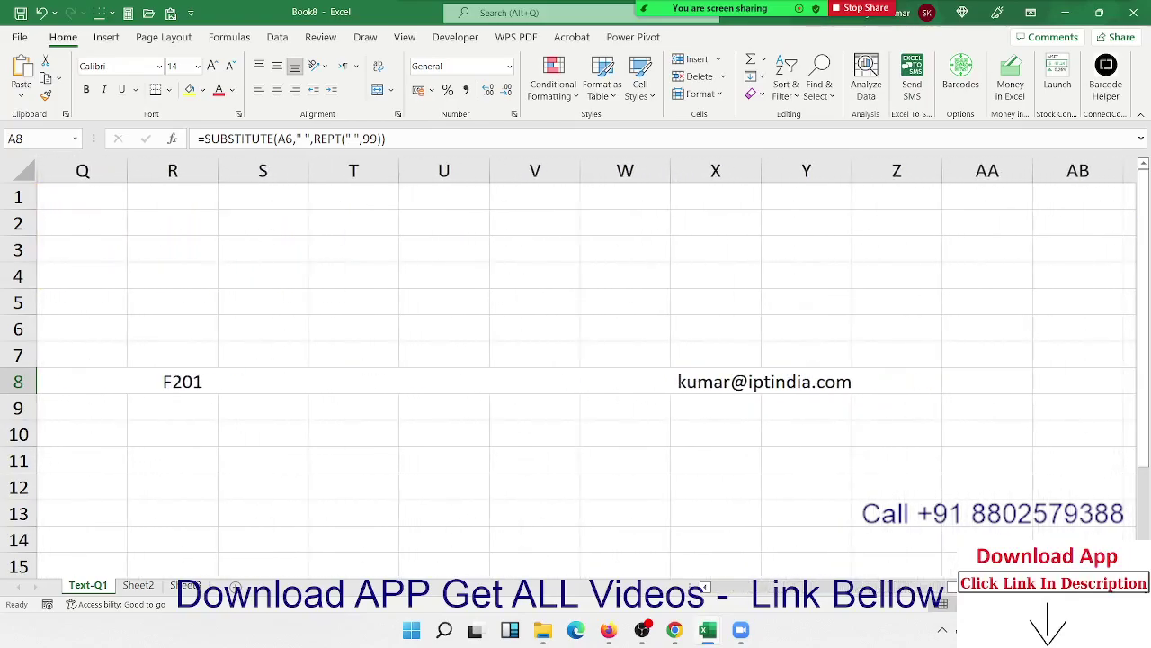
scroll(586, 375, left, 1)
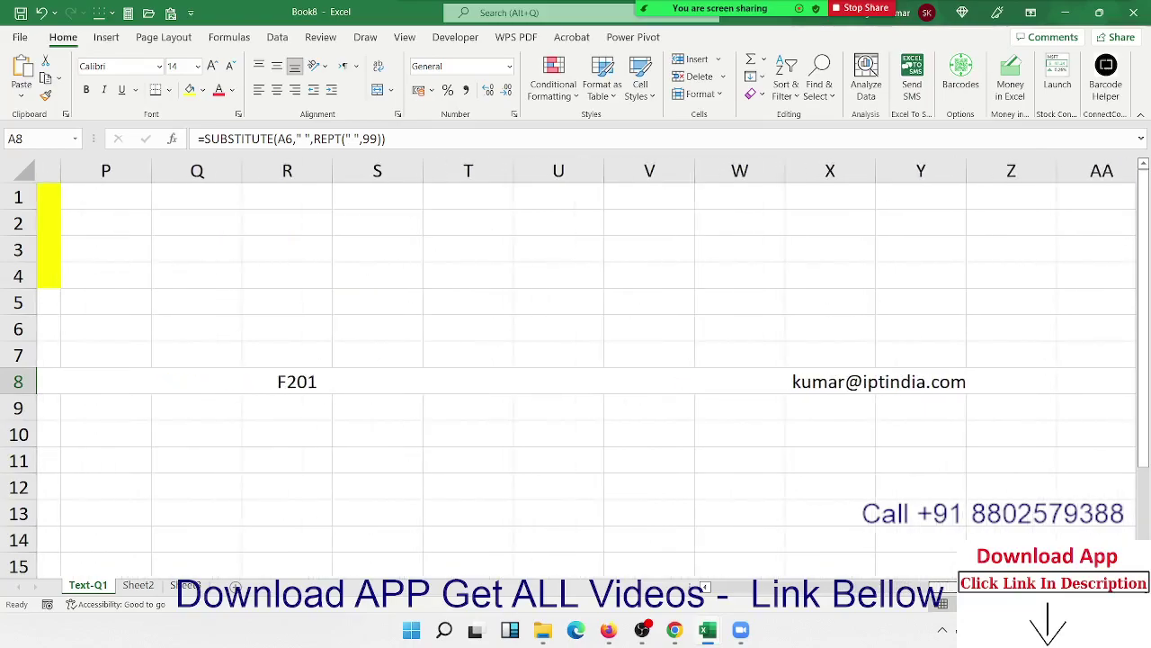
scroll(586, 375, left, 1)
scroll(587, 375, left, 2)
Enter =RIGHT(A8,99) in A9 to pull out the padded e-mail address.
scroll(587, 375, left, 4)
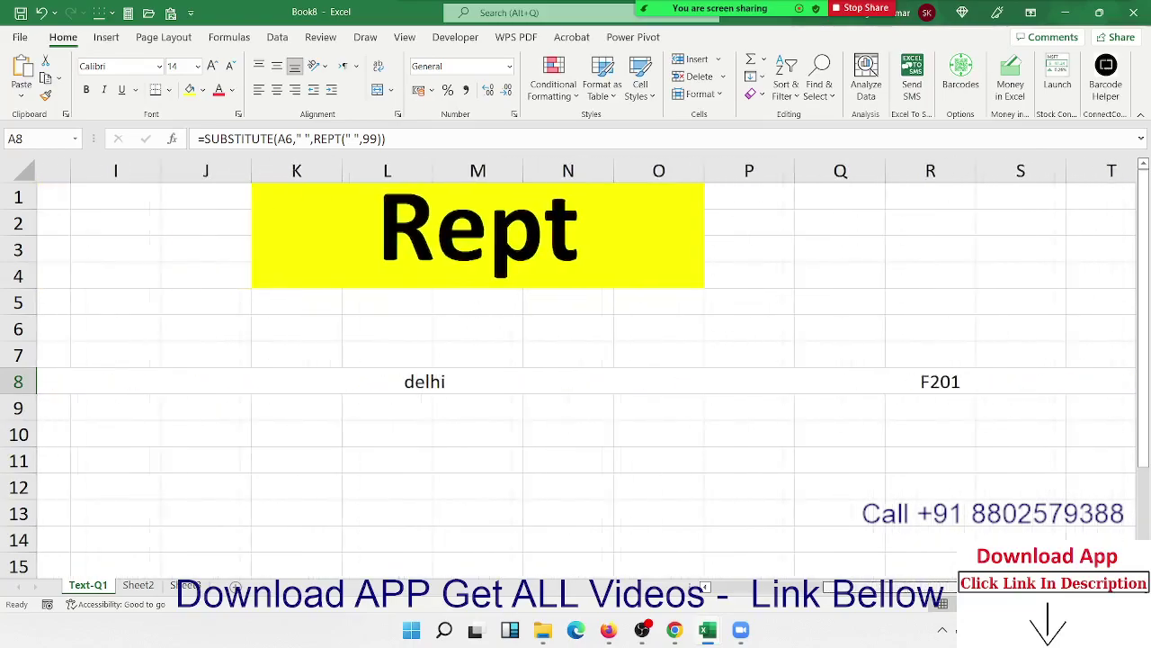
scroll(587, 375, left, 4)
scroll(587, 375, left, 4)
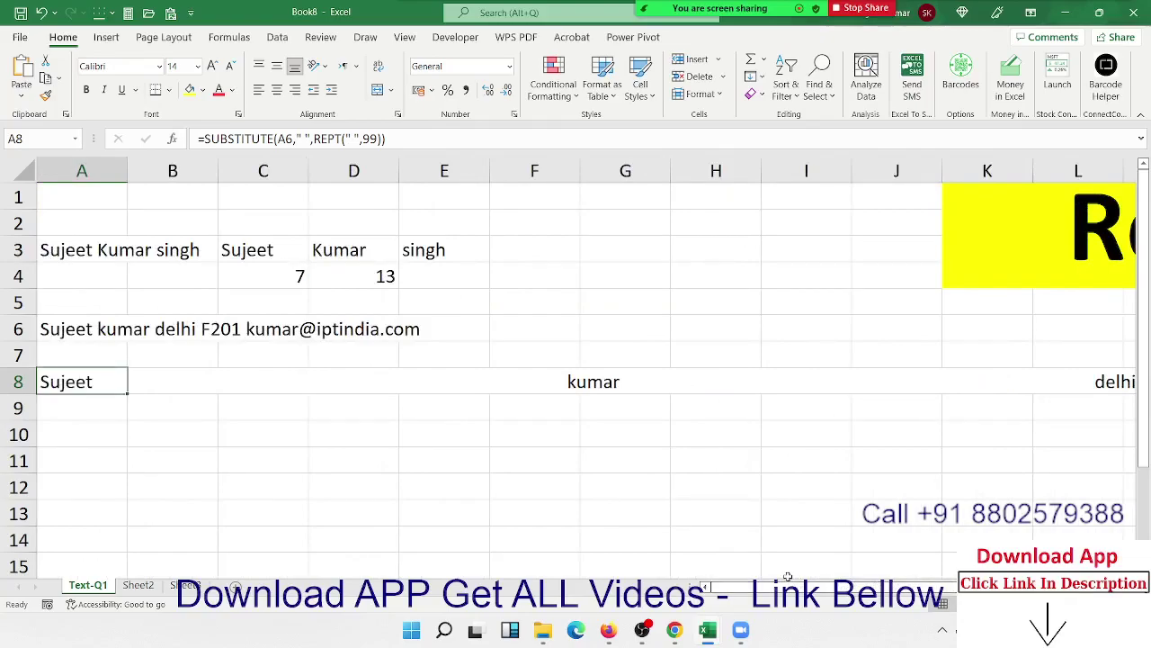
key(Down)
text(=)
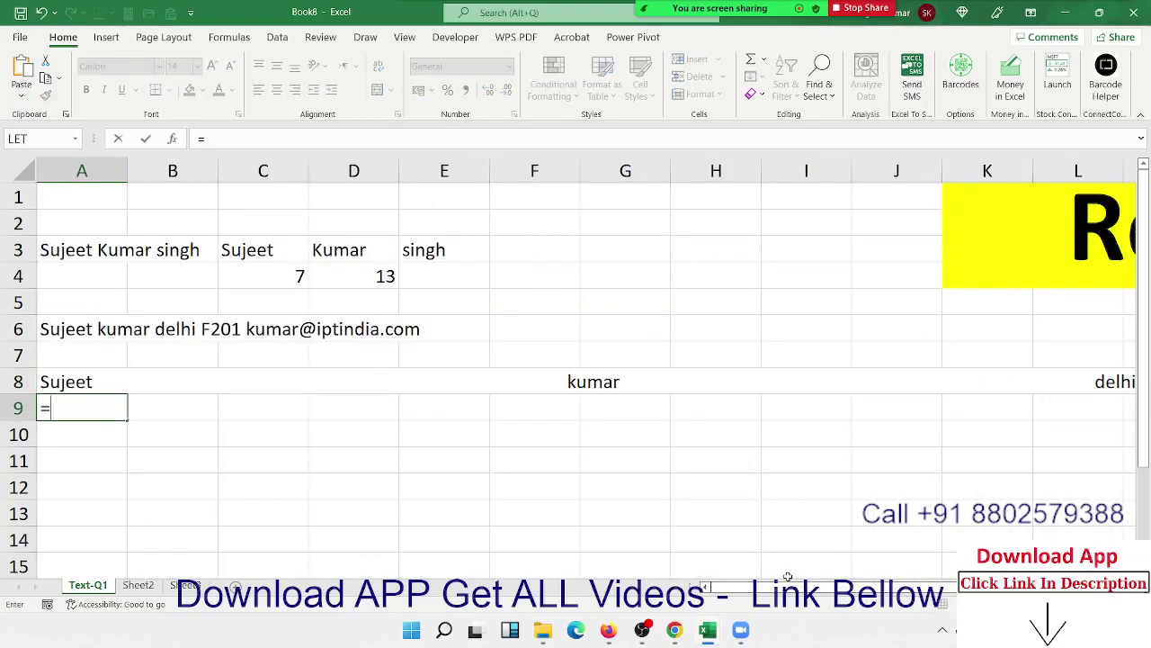
text(ri)
key(Tab)
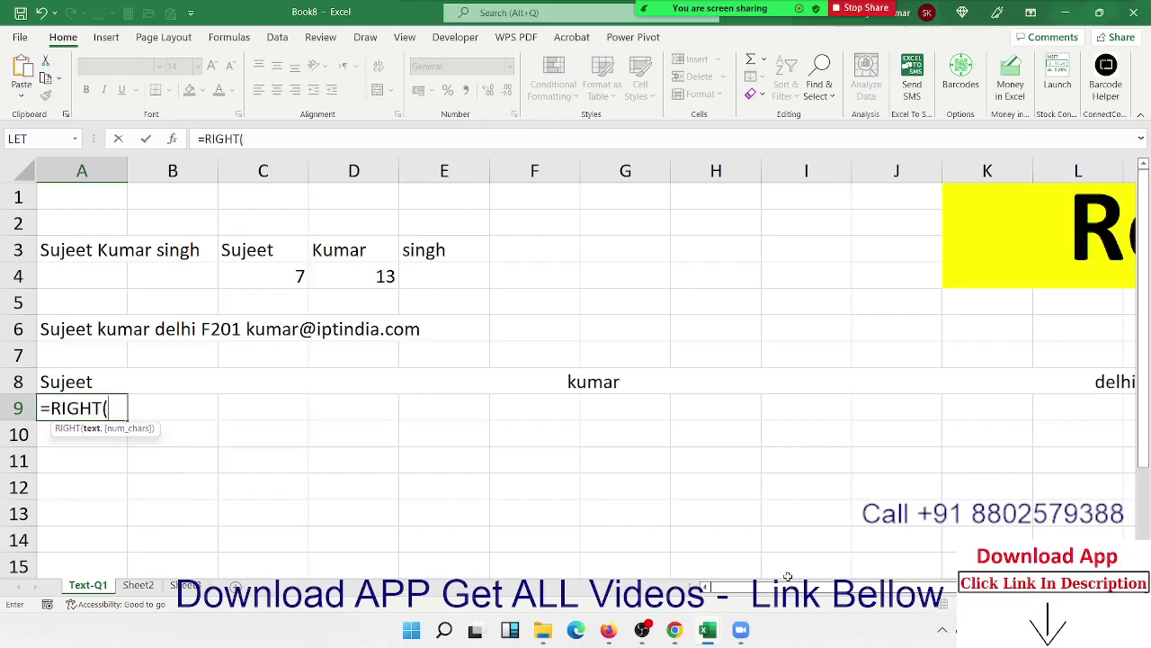
key(Up)
text(,)
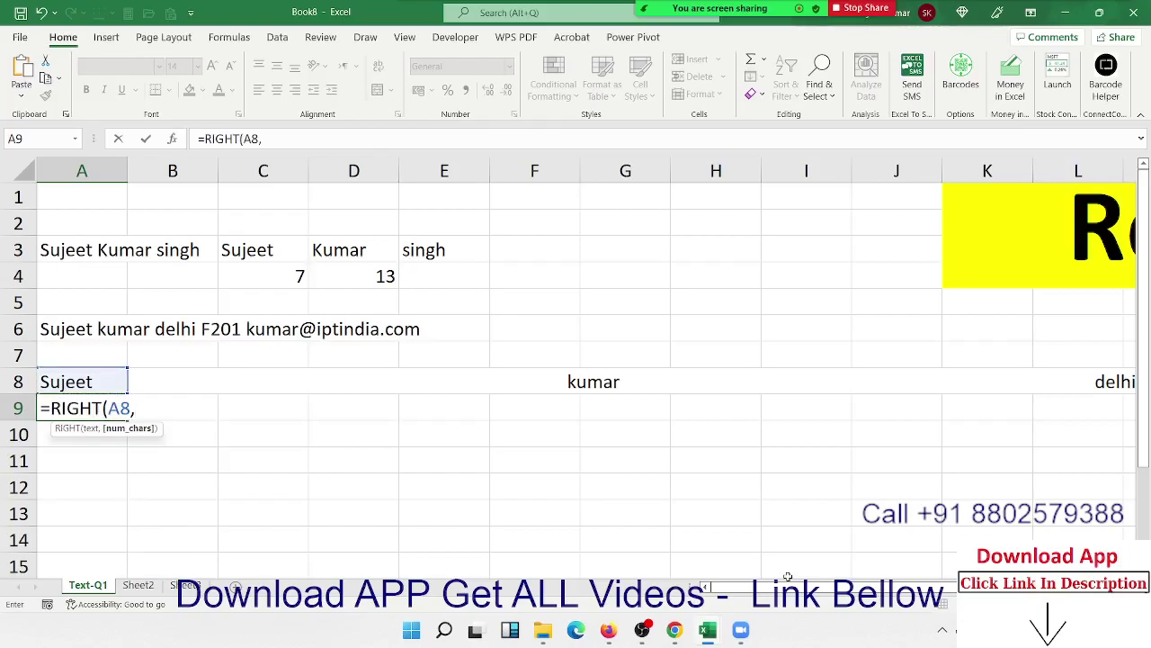
text(99)
key(Return)
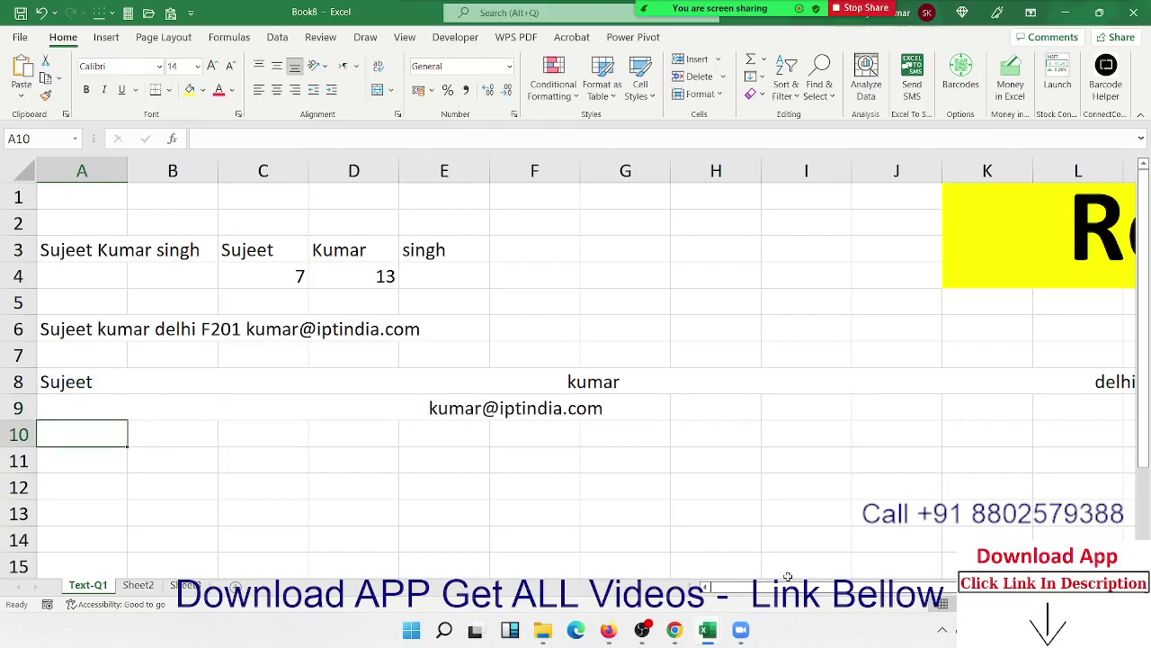
Enter =TRIM(A9) in A10 to strip the padding spaces from the e-mail address.
text(=t)
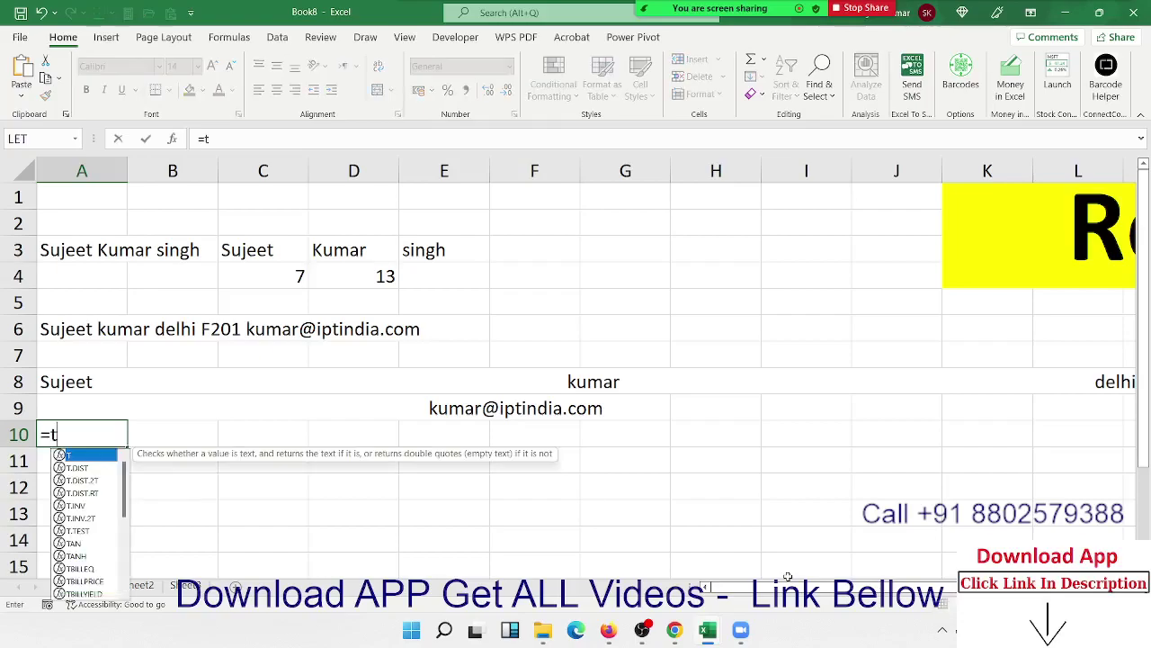
text(ri)
key(Tab)
key(Up)
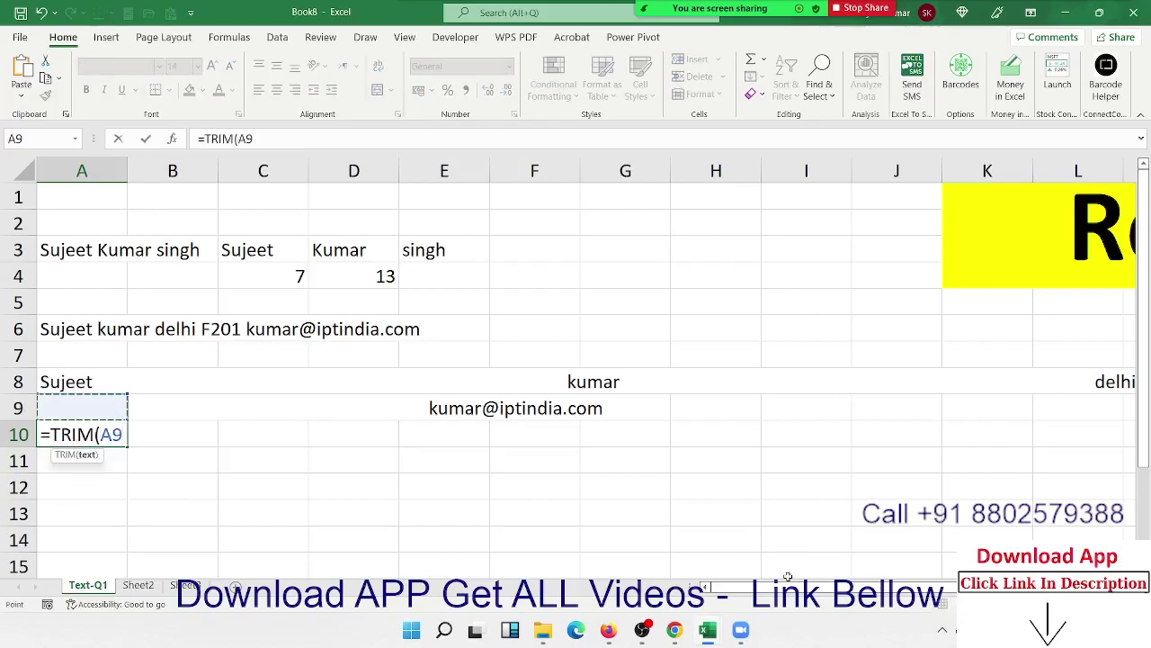
key(Return)
key(Up)
key(Down)
key(Down)
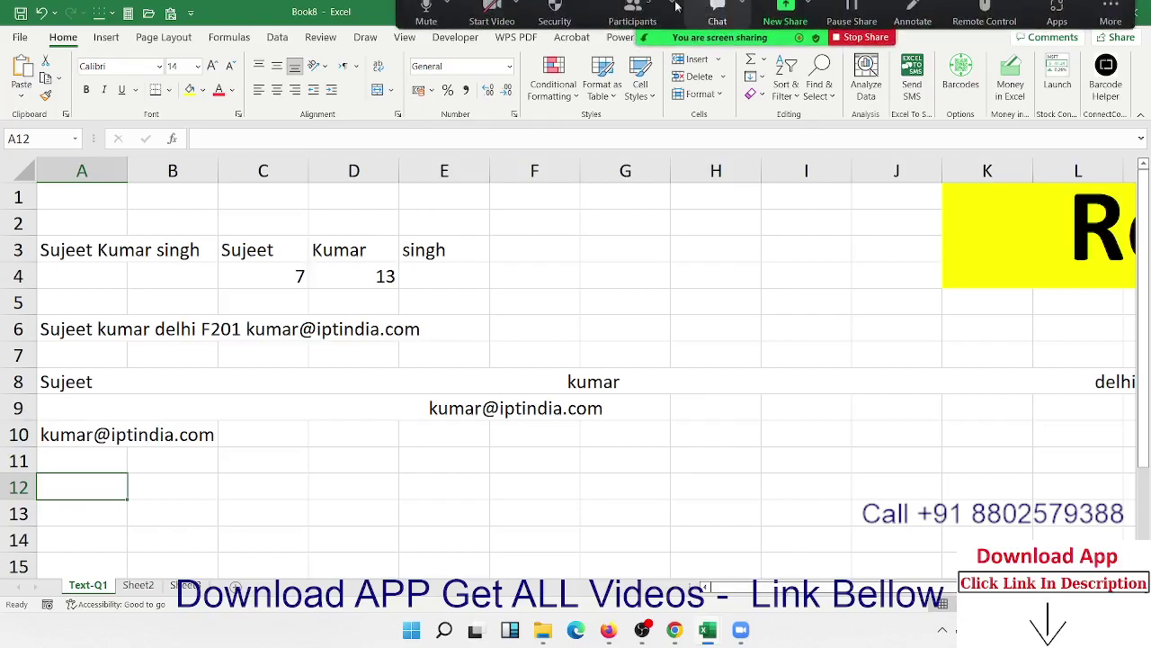
Check the meeting participants list, then return to the sheet and select the source text in A6.
click(633, 14)
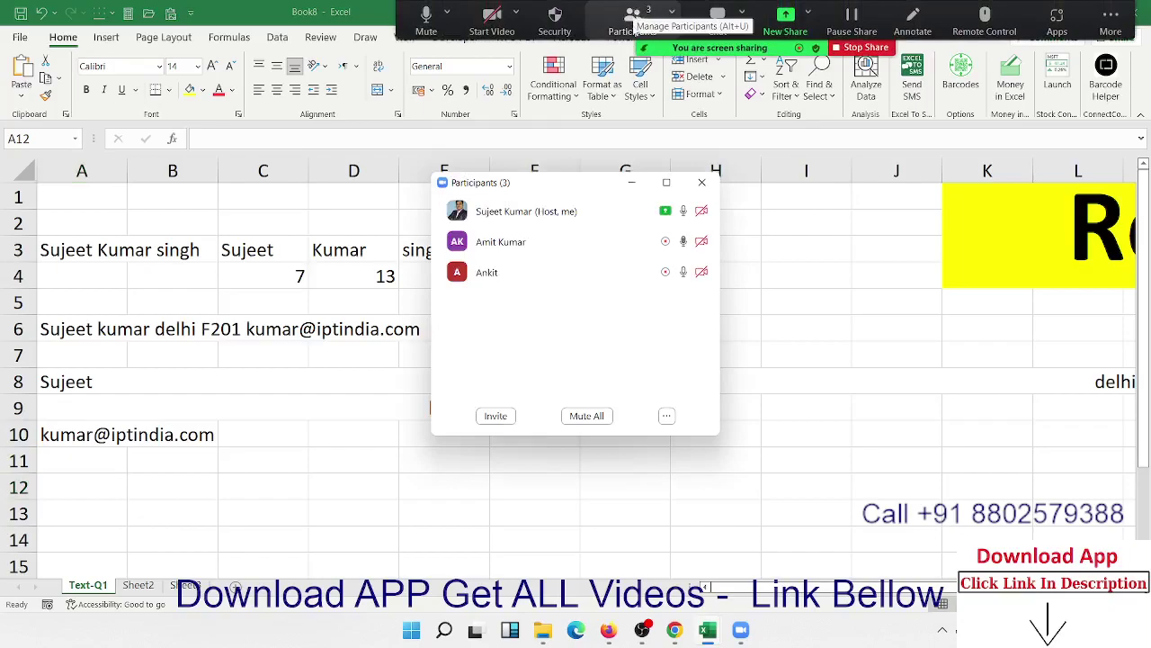
click(702, 182)
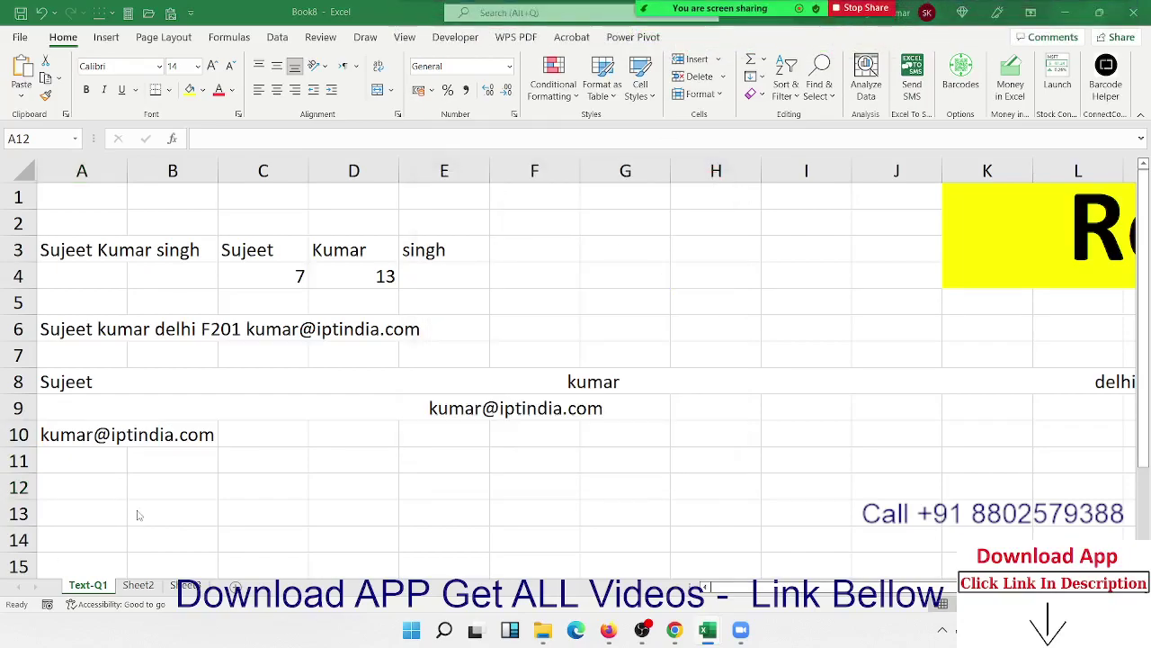
click(103, 500)
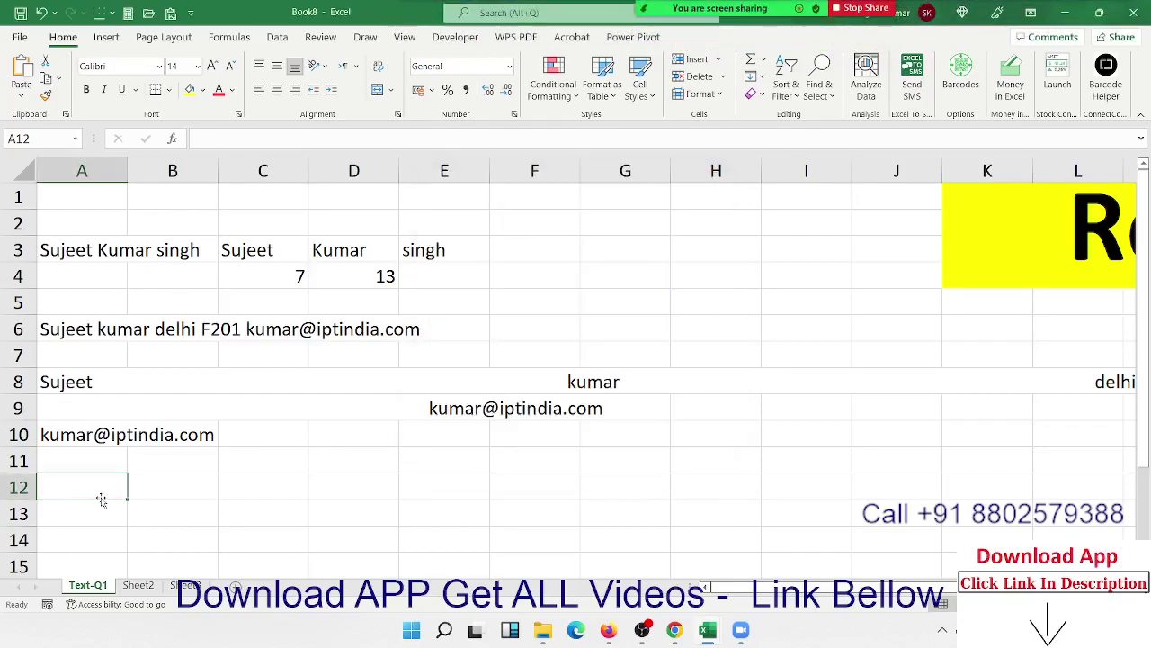
click(78, 333)
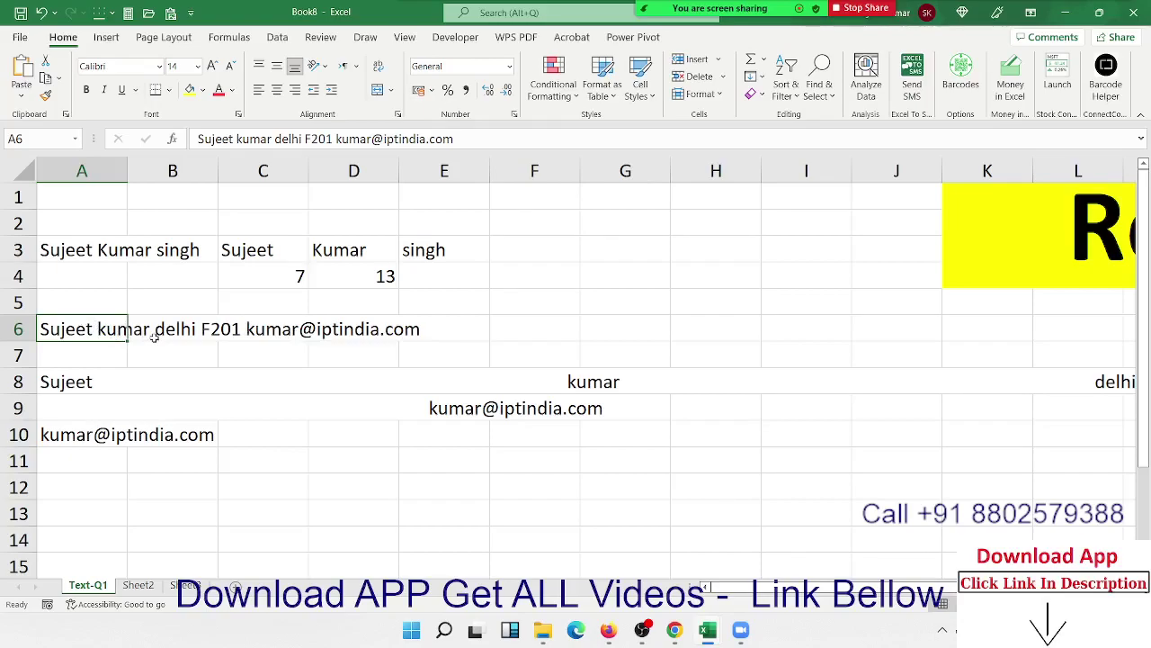
Inspect the REPT part of A8's SUBSTITUTE formula without changing it.
click(117, 381)
double_click(105, 381)
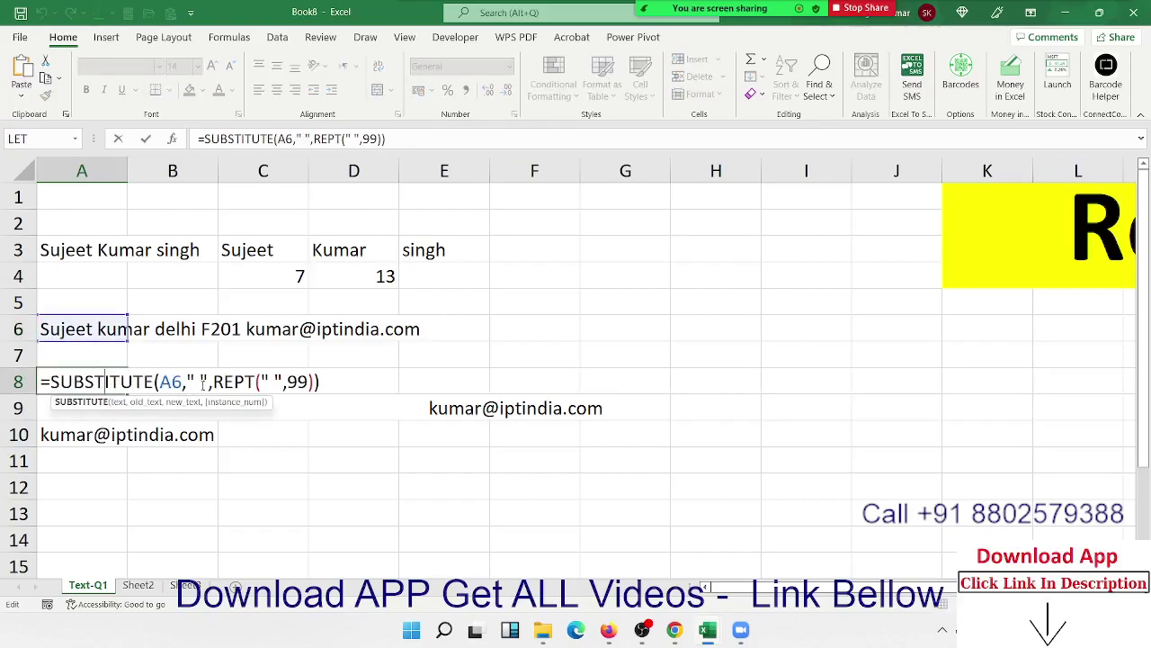
drag(223, 381, 311, 381)
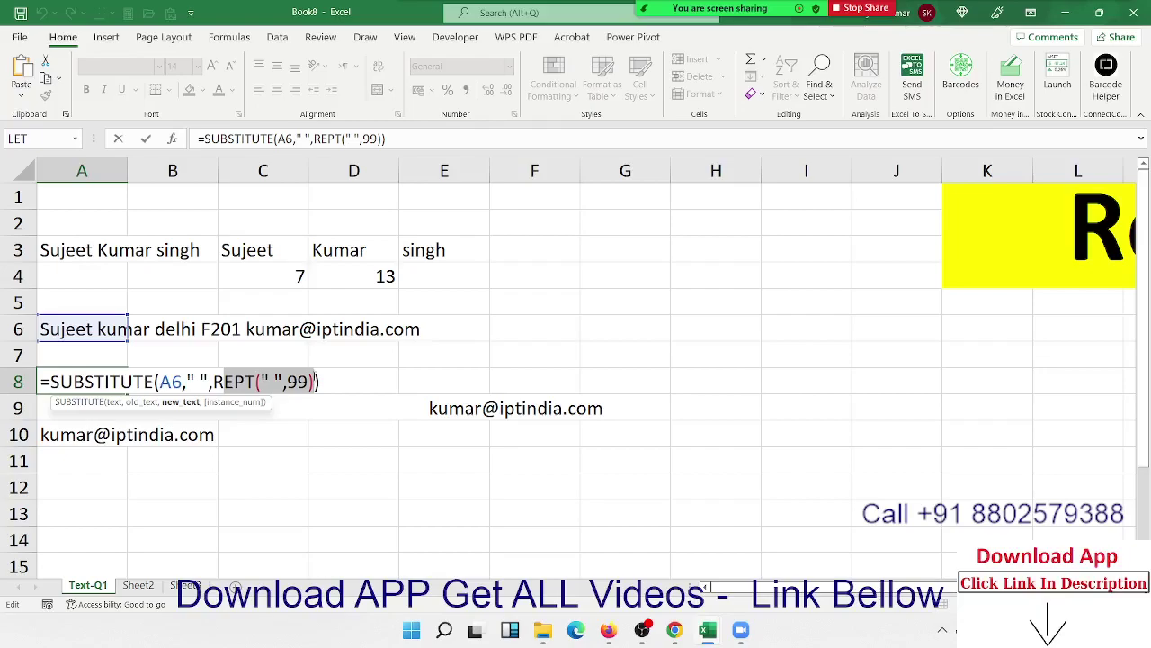
key(Return)
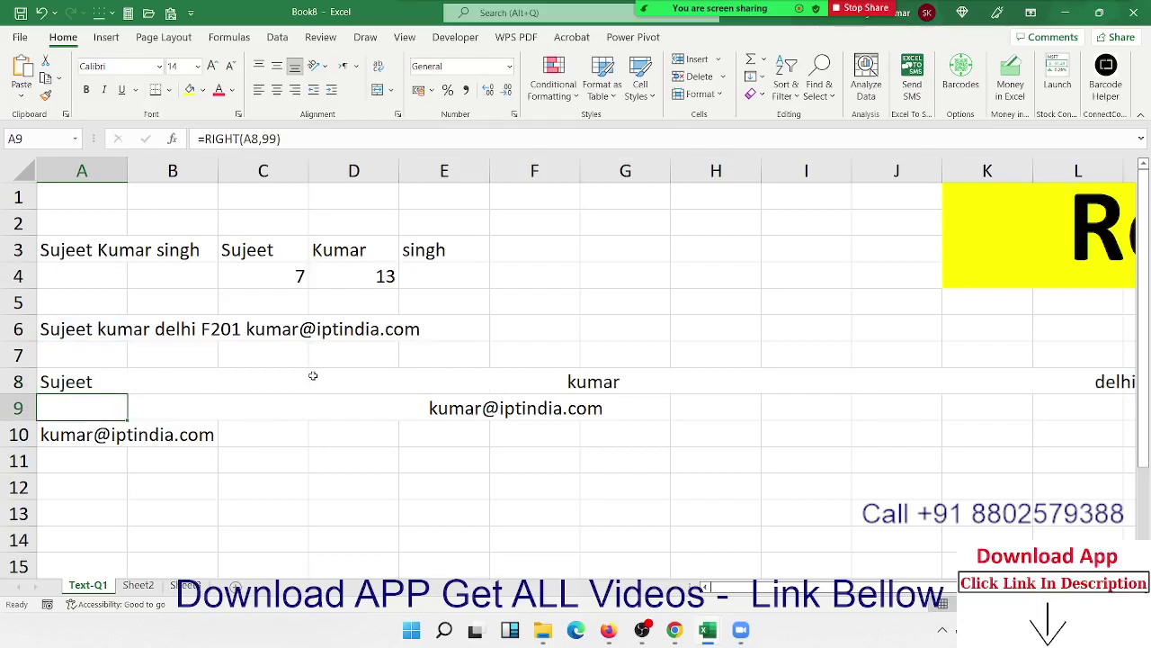
Review the result cells in column A, then move along row 6 to cell F6.
key(Down)
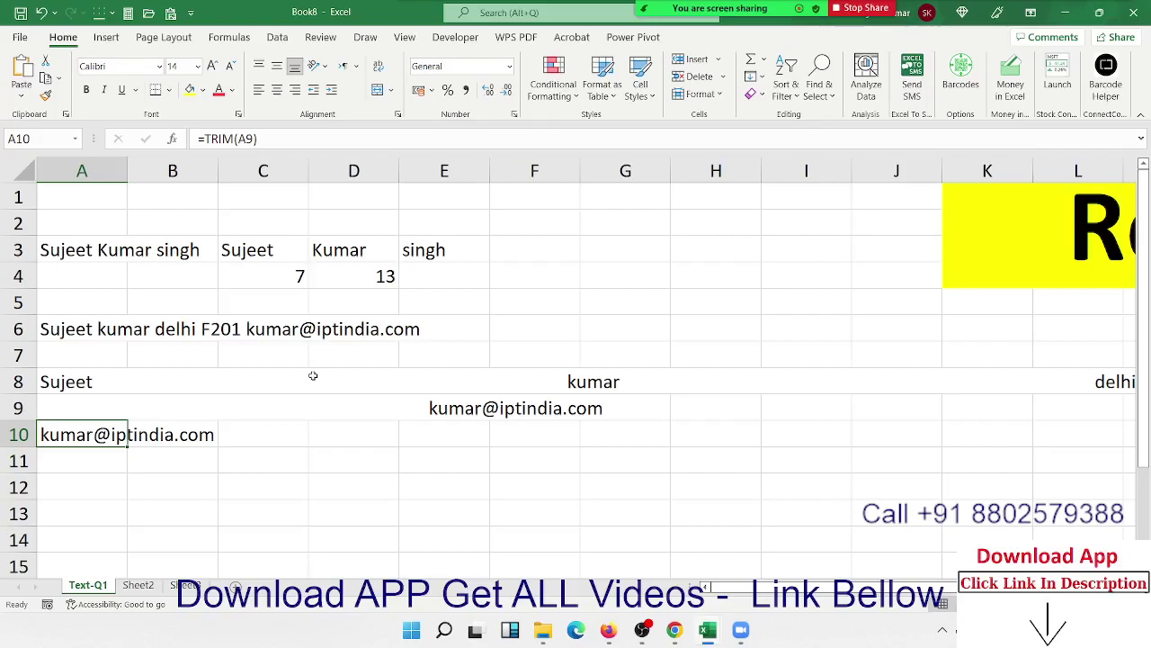
key(Down)
key(Up)
key(Down)
key(Up)
key(Up)
key(Up)
key(Up)
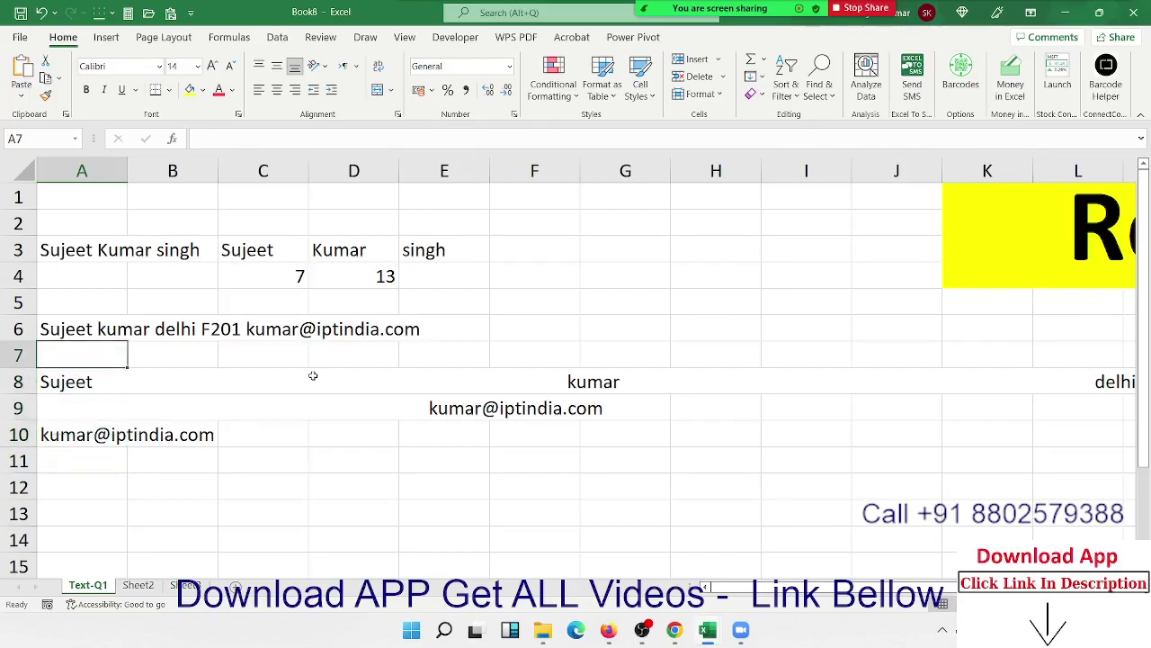
key(Up)
key(Right)
key(Right)
key(Right)
key(Right)
key(Right)
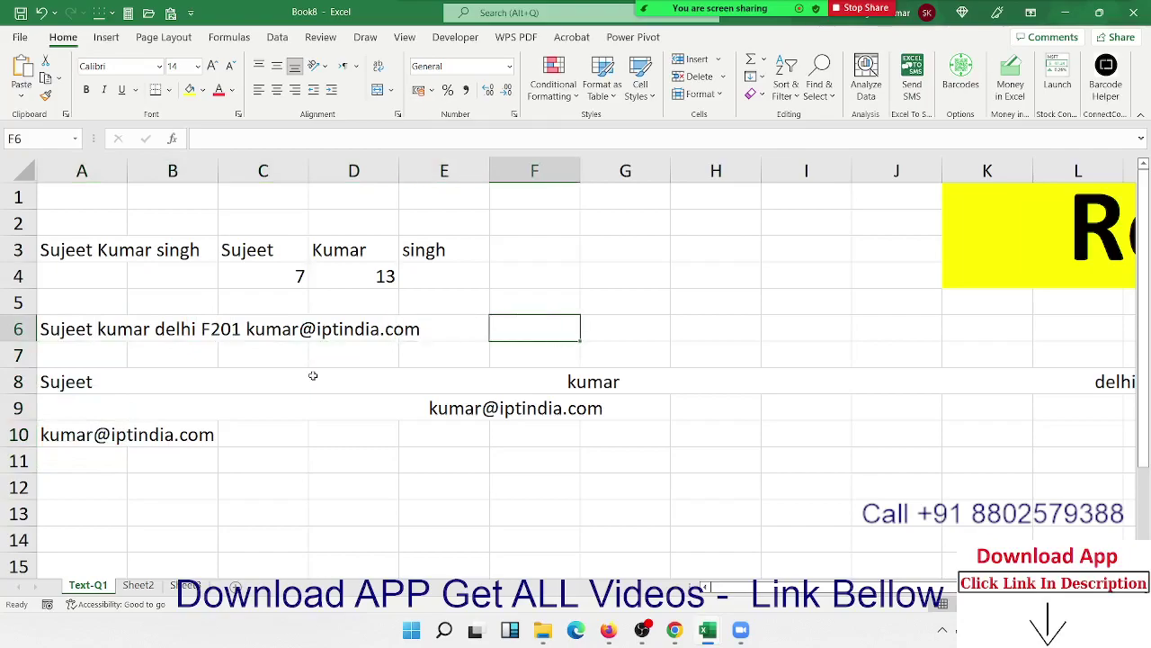
key(Left)
key(Left)
key(Left)
key(Left)
key(Left)
key(Right)
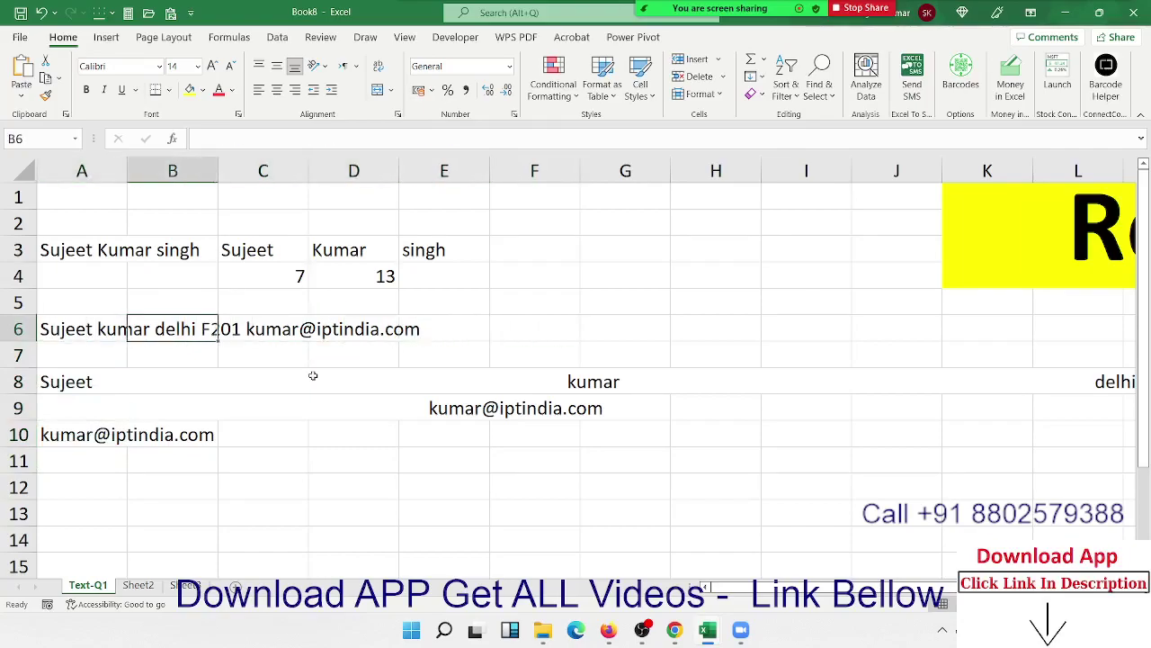
key(Right)
key(Right)
key(Right)
key(Right)
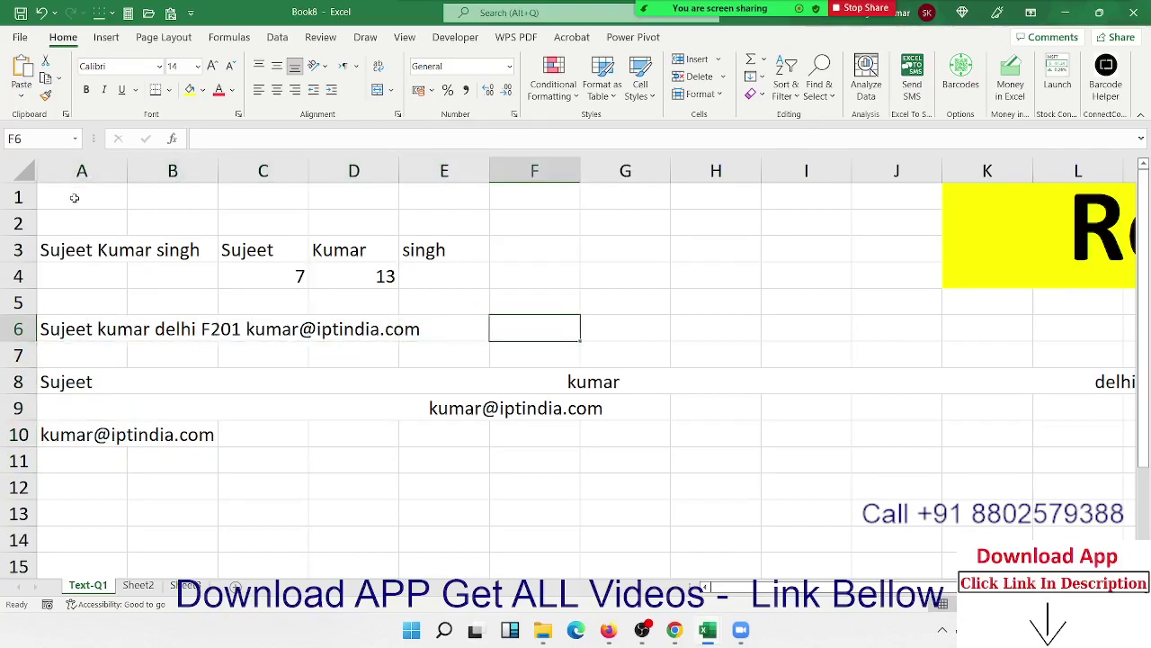
Fill cell F6 with yellow.
click(189, 90)
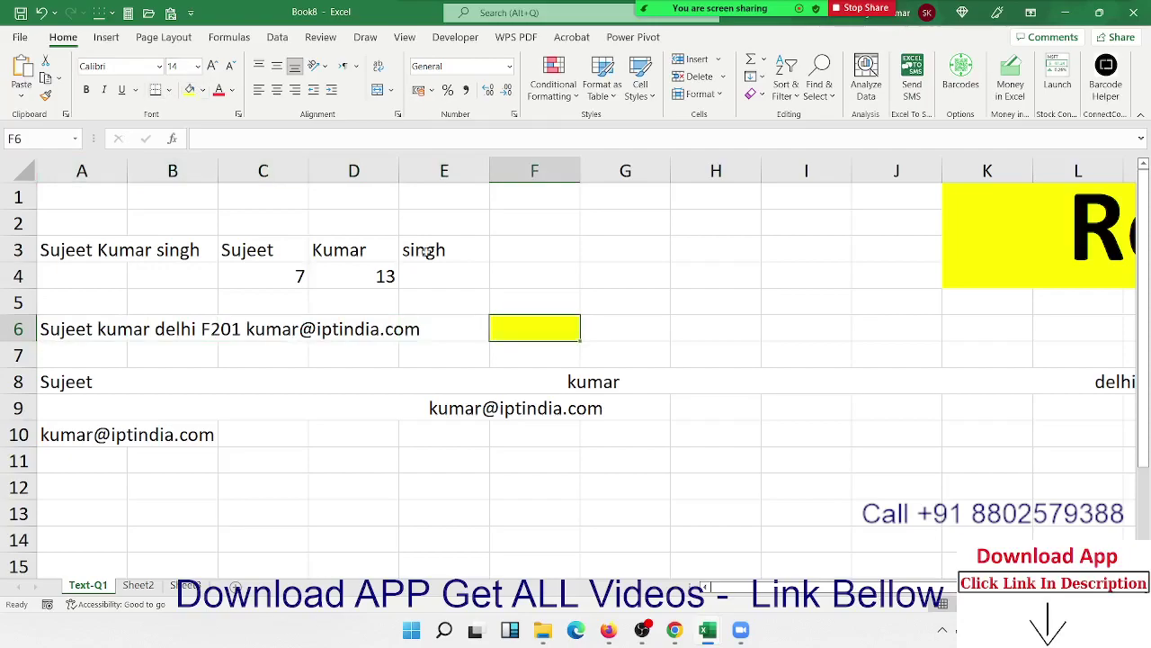
text(=su)
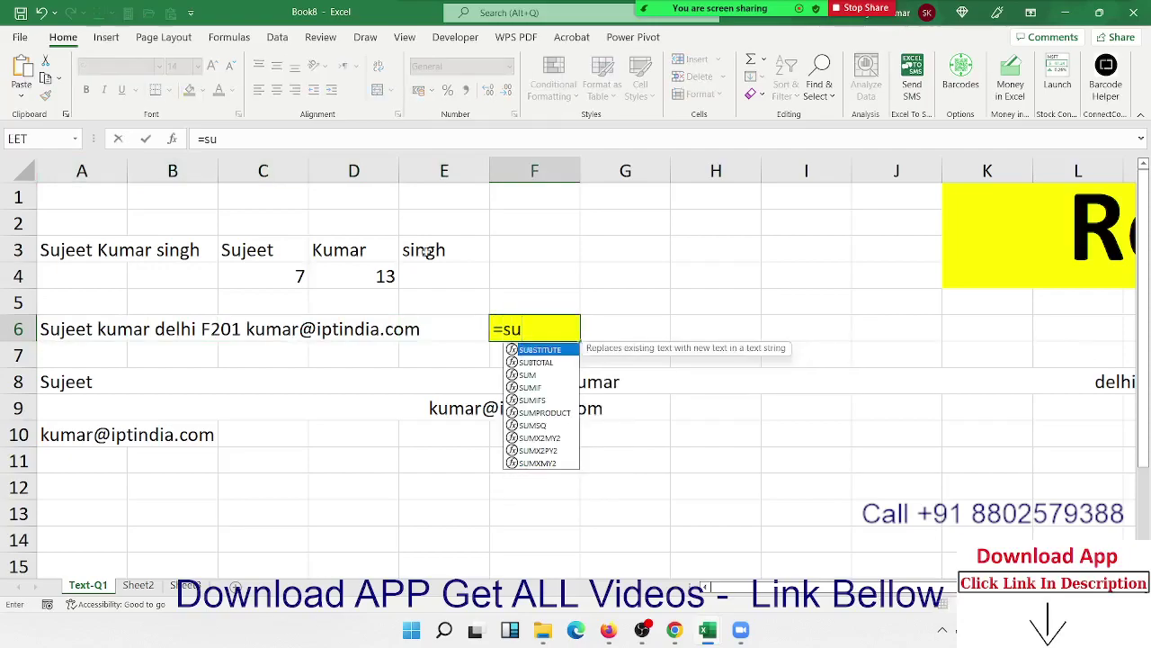
text(b)
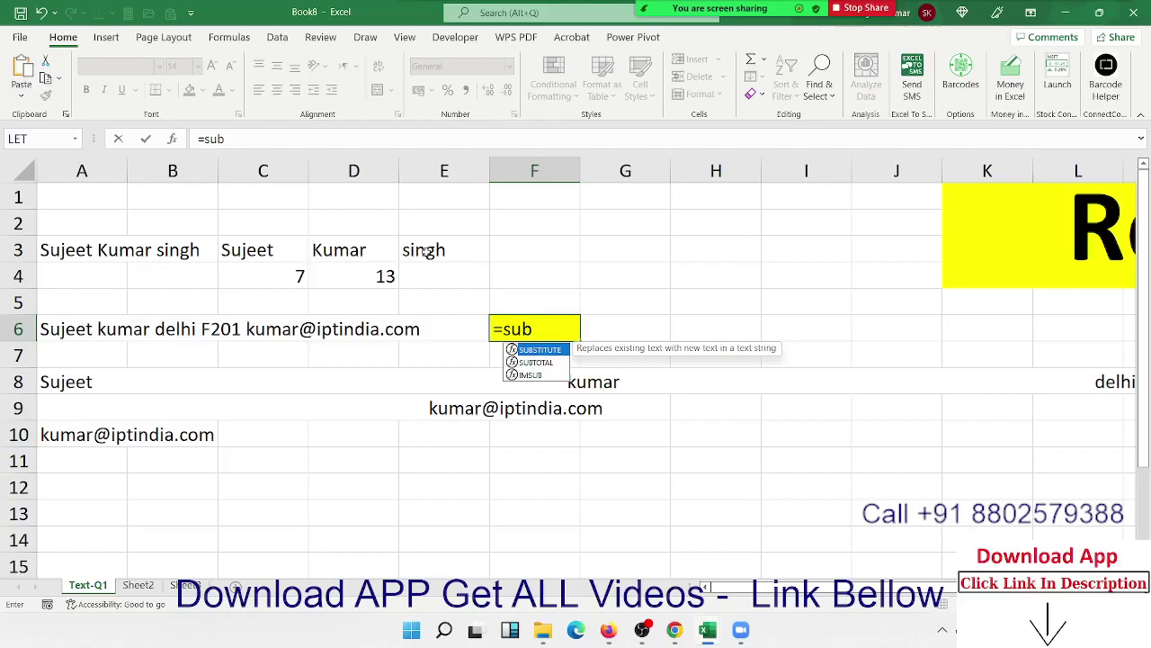
key(Tab)
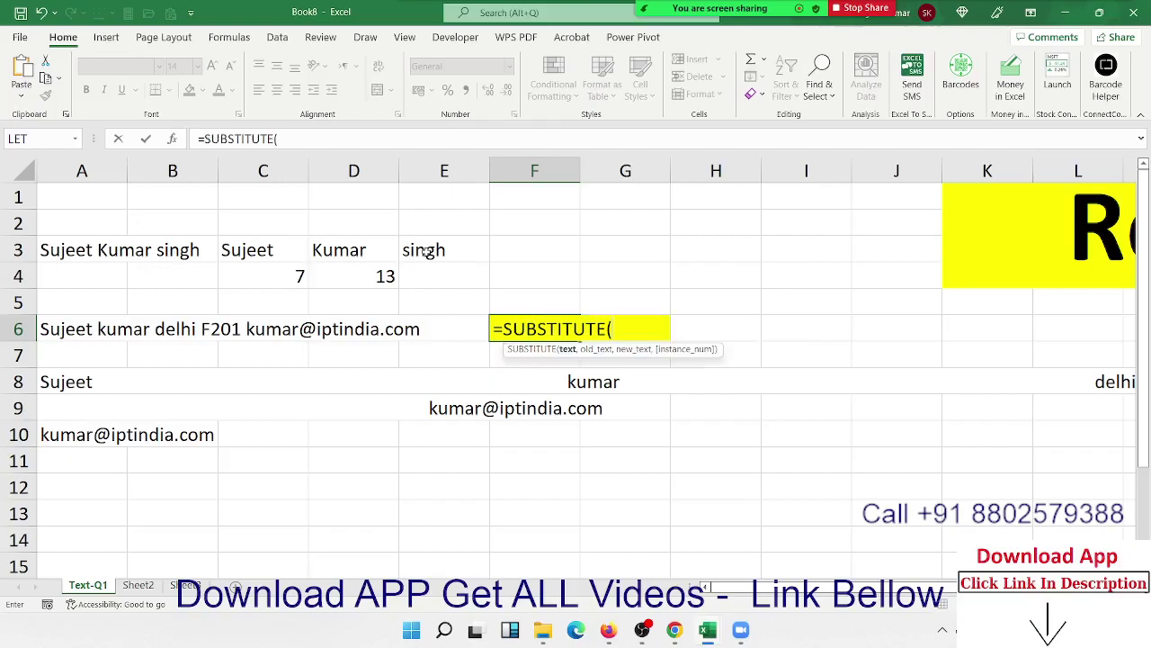
key(BackSpace)
key(BackSpace)
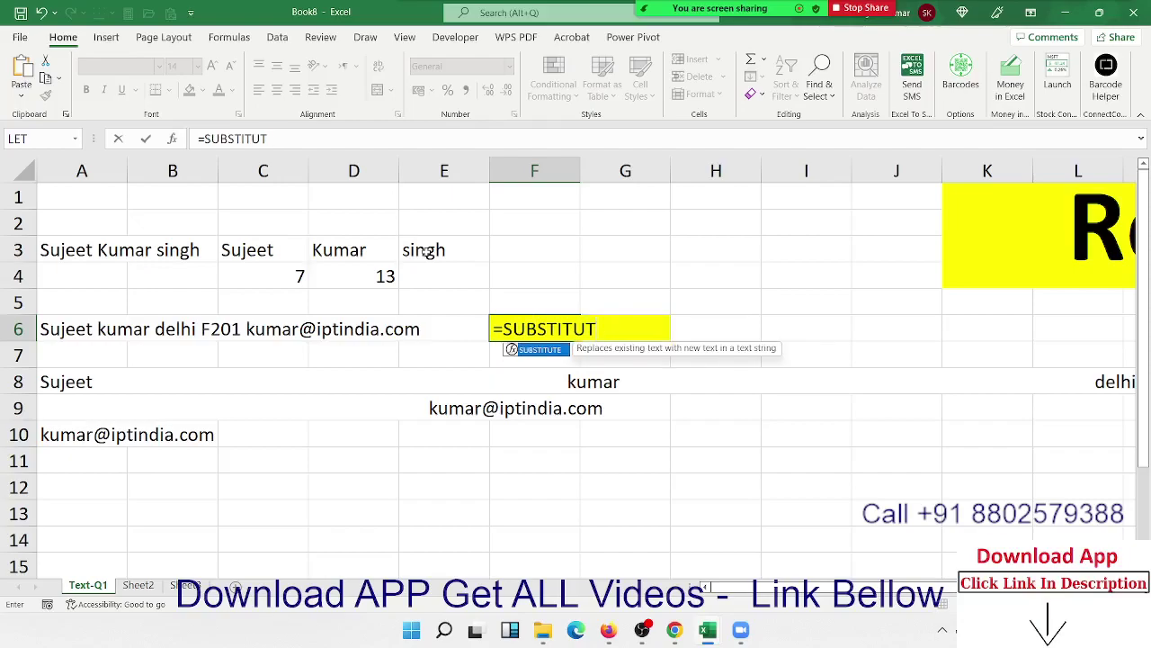
key(BackSpace)
key(BackSpace)
key(BackSpace)
key(BackSpace)
key(BackSpace)
key(BackSpace)
Build =TRIM(SUBSTITUTE(A6," ",REPT(" ",99))) in F6.
text(t)
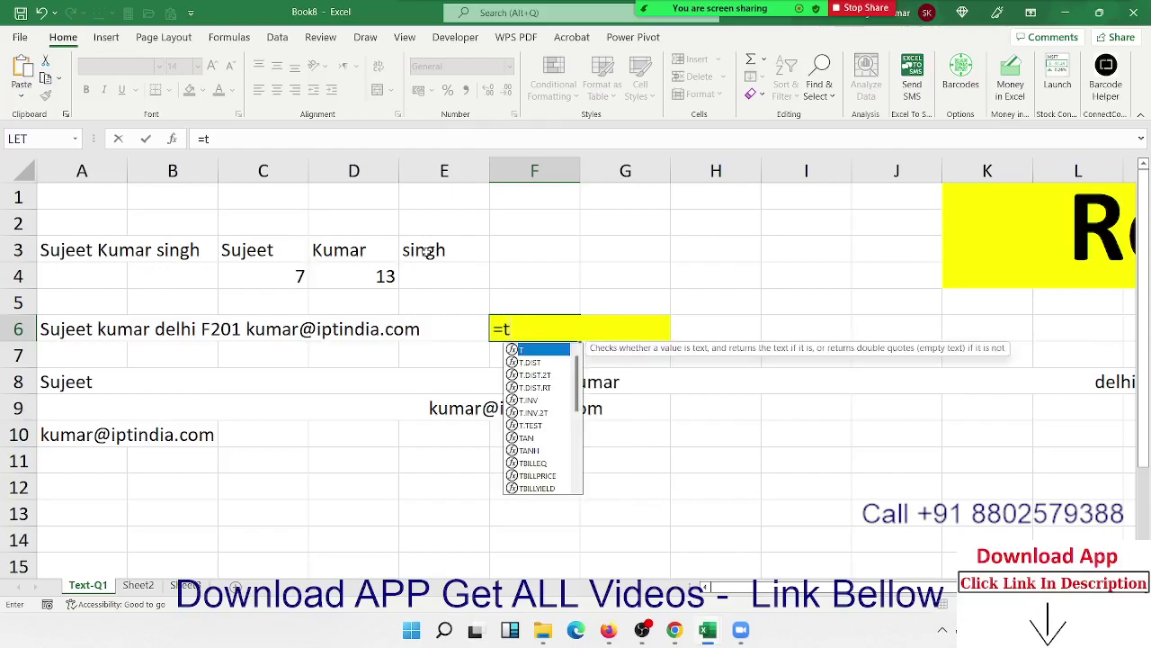
text(ri)
key(Tab)
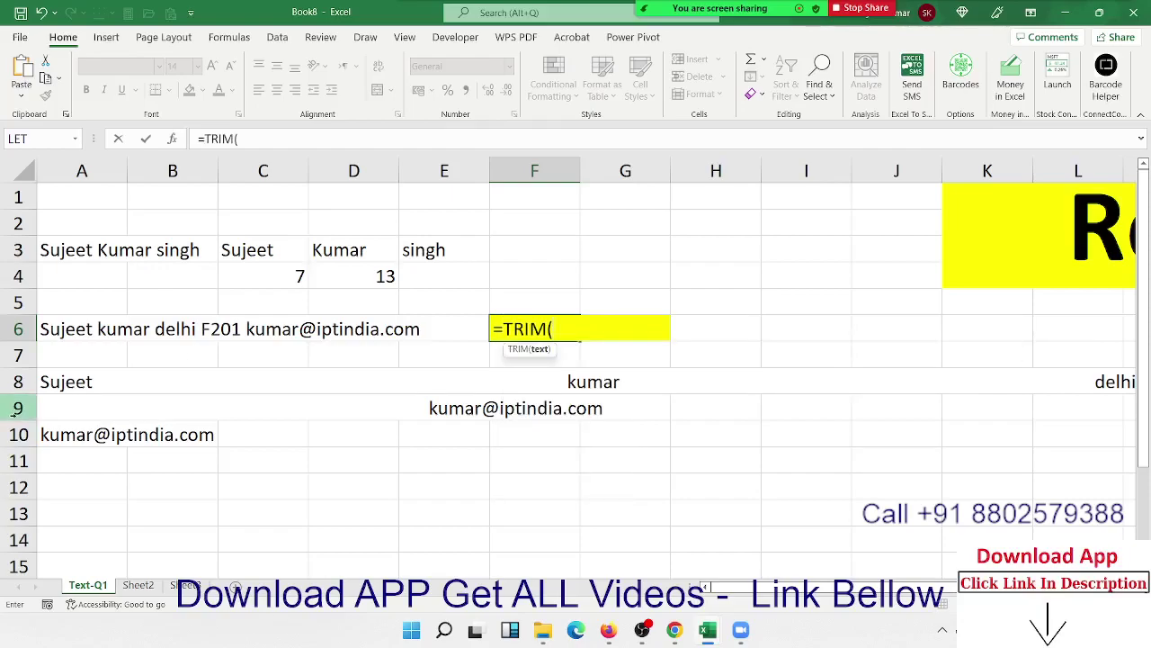
text(s)
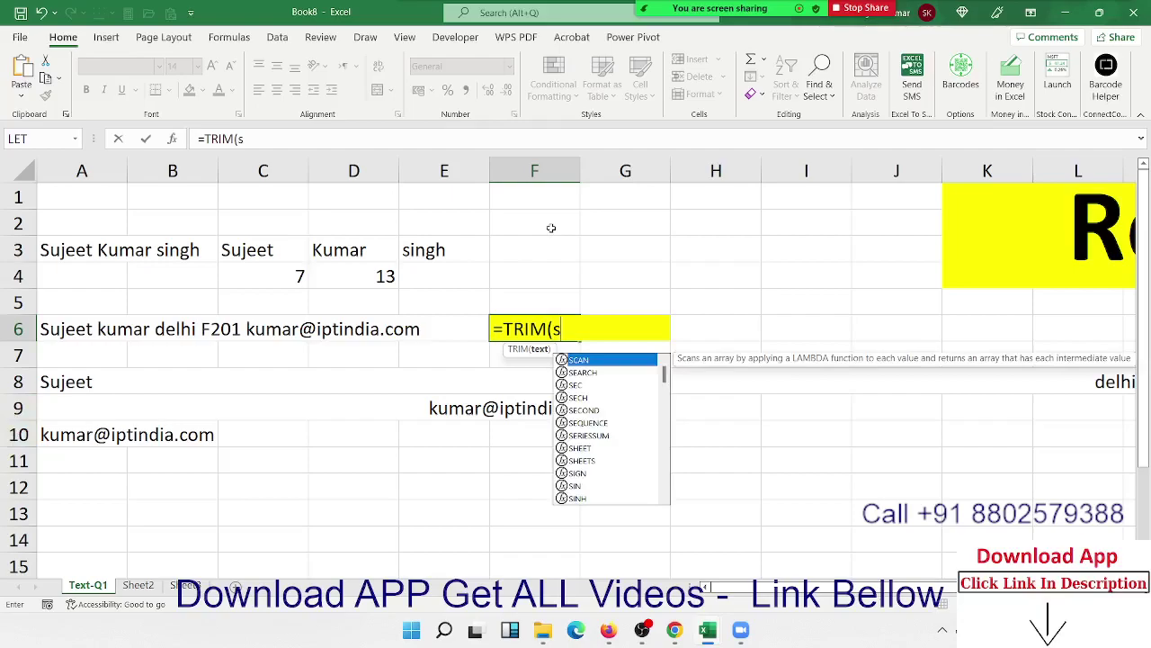
text(ub)
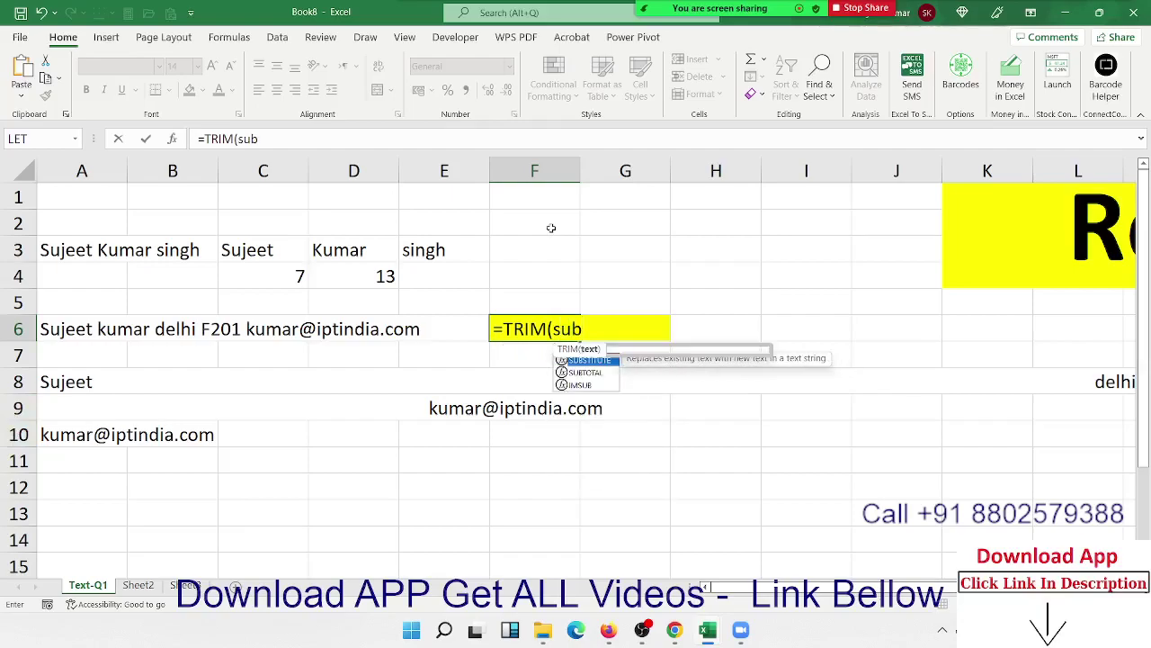
key(Tab)
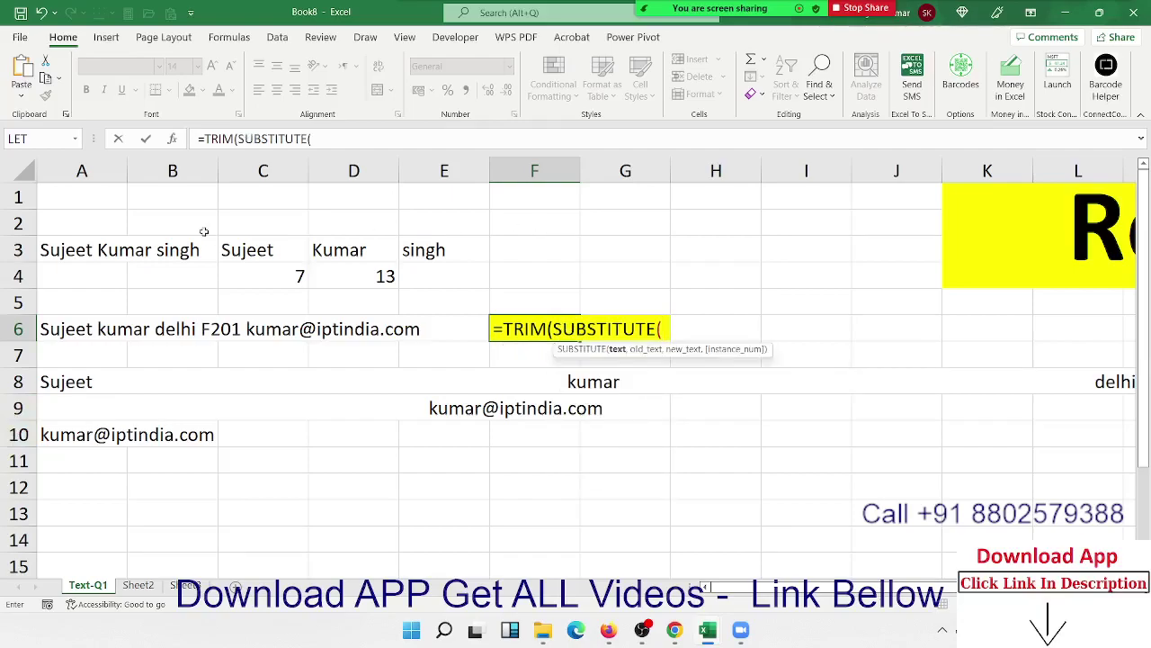
click(80, 331)
text(,)
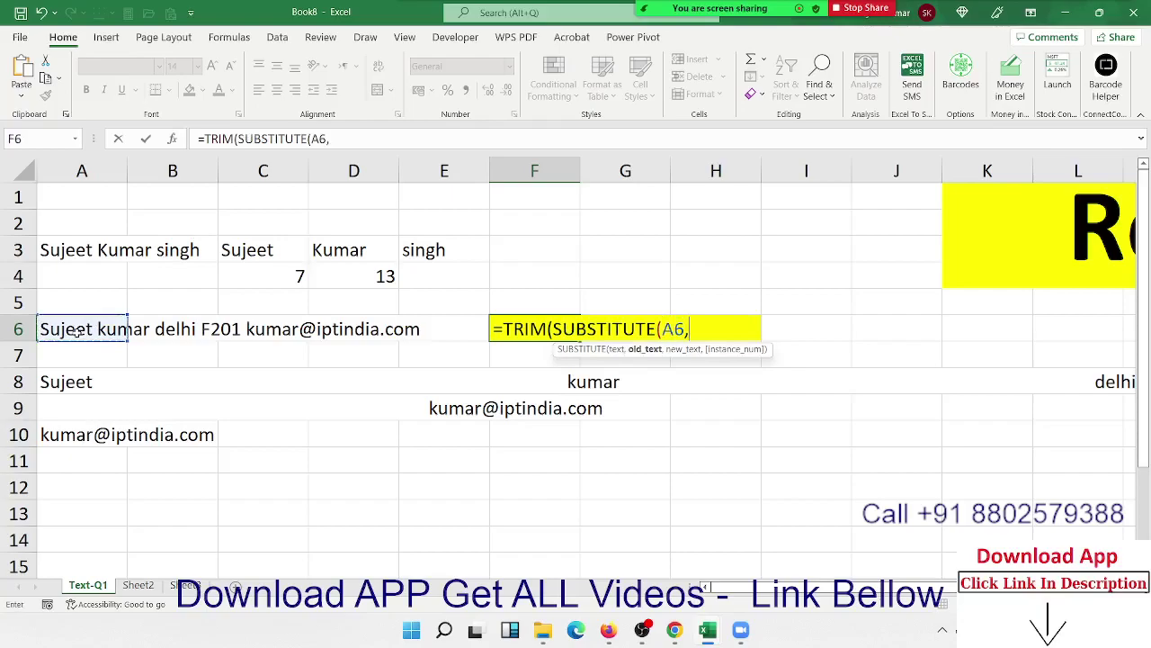
text(" "m)
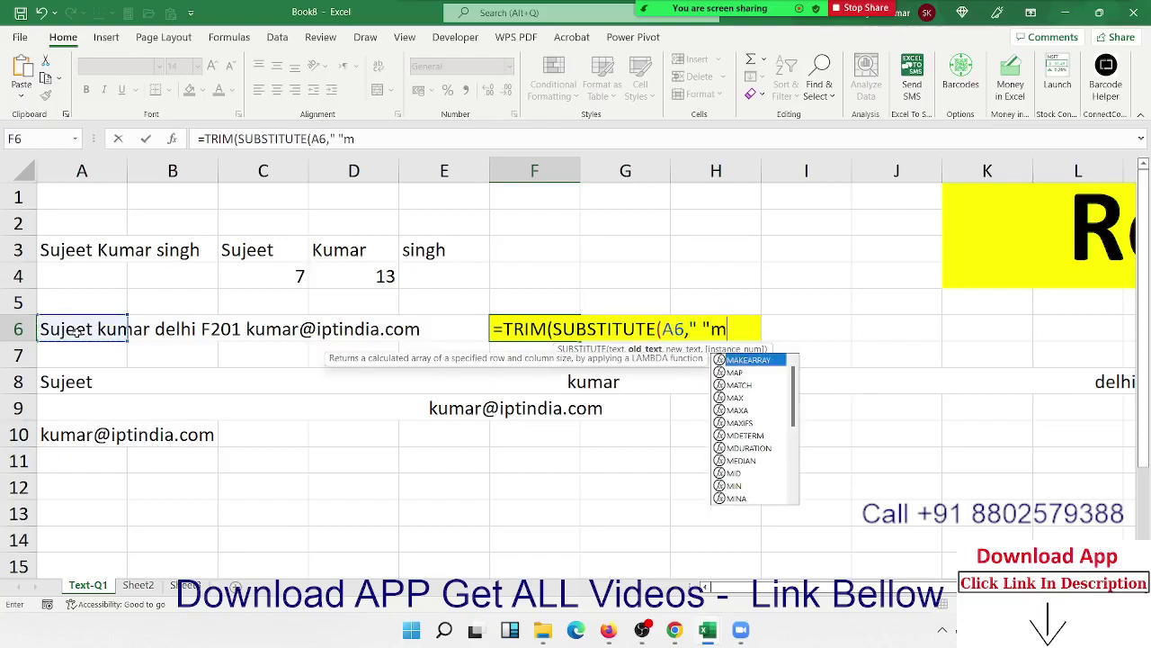
key(BackSpace)
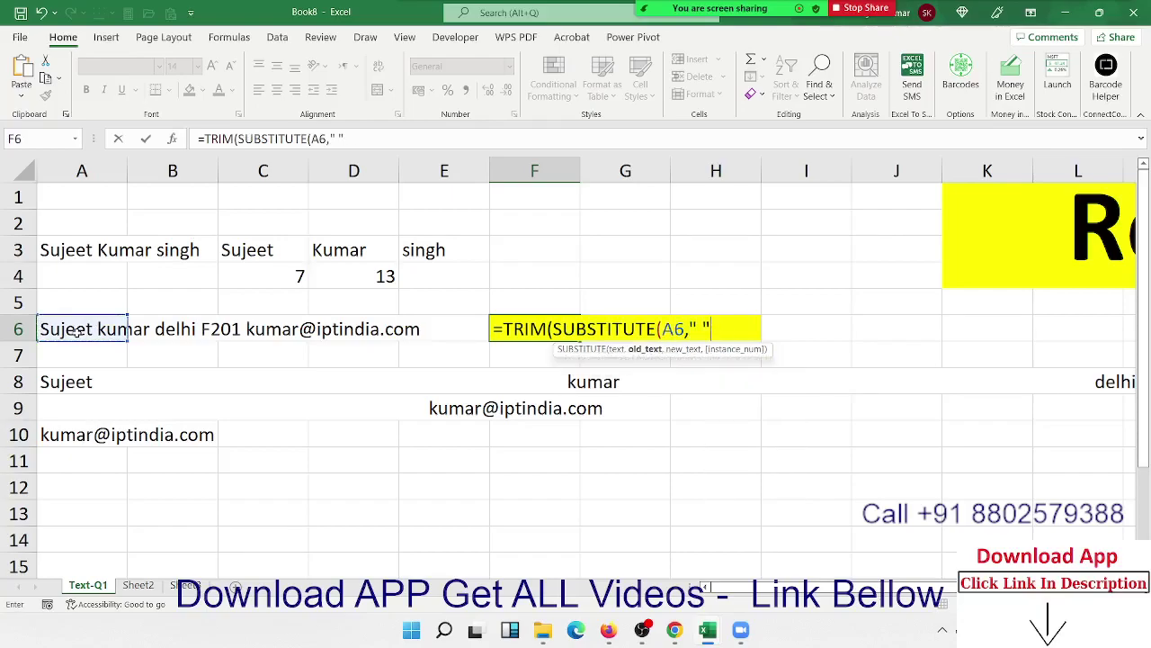
text(,)
text(r)
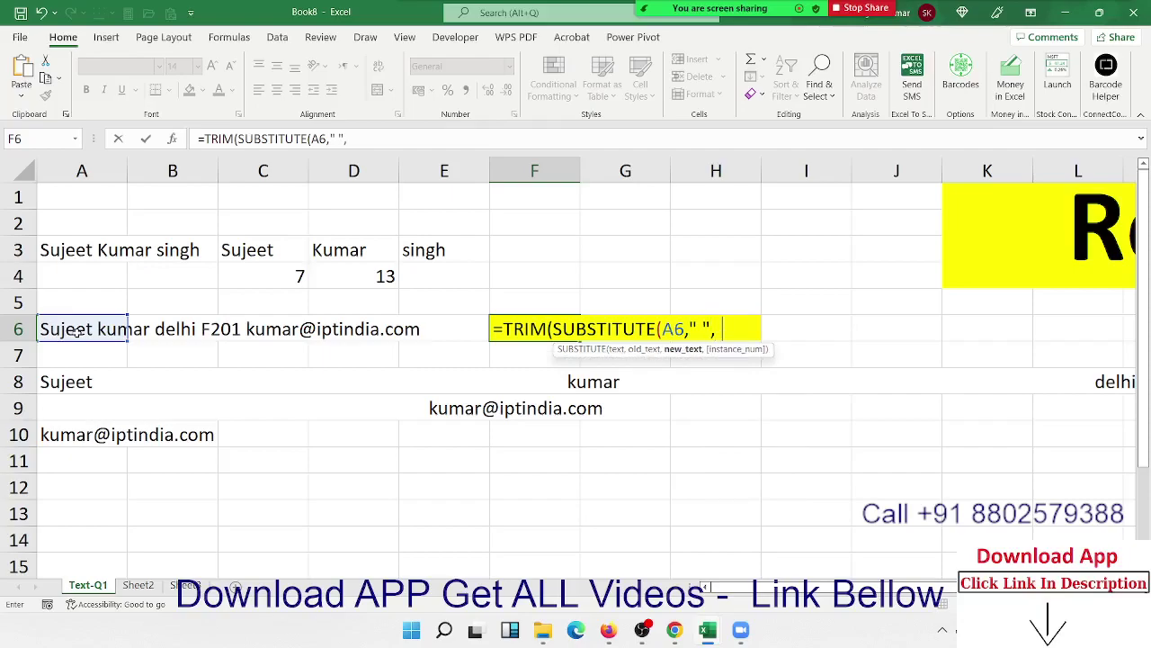
text(e)
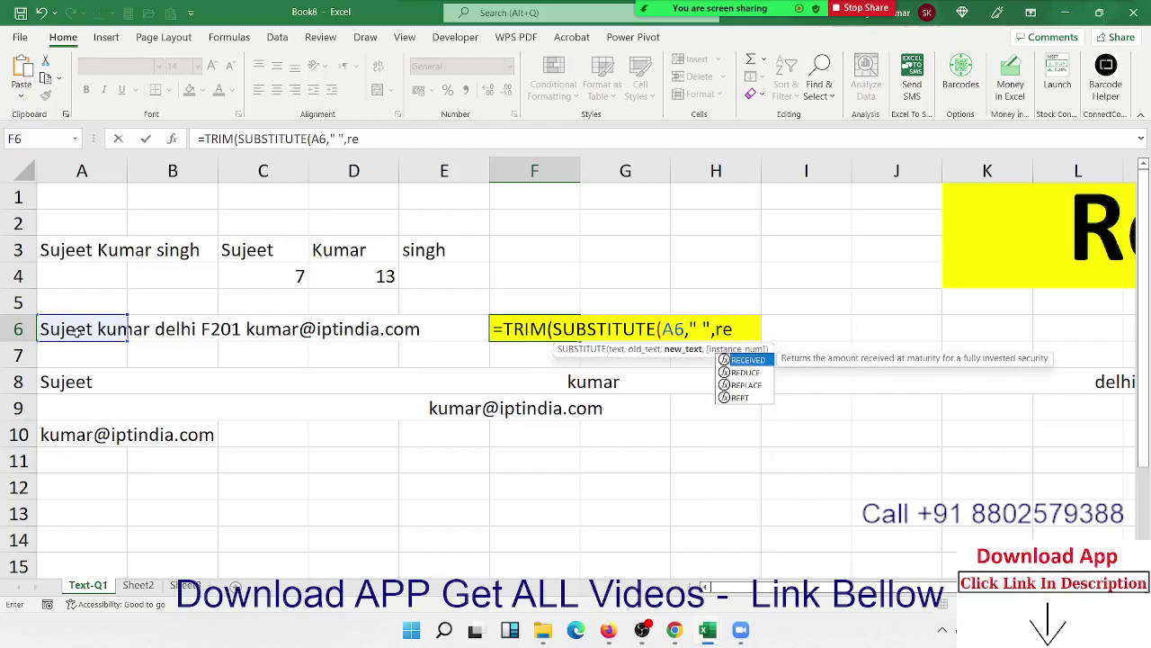
text(pt()
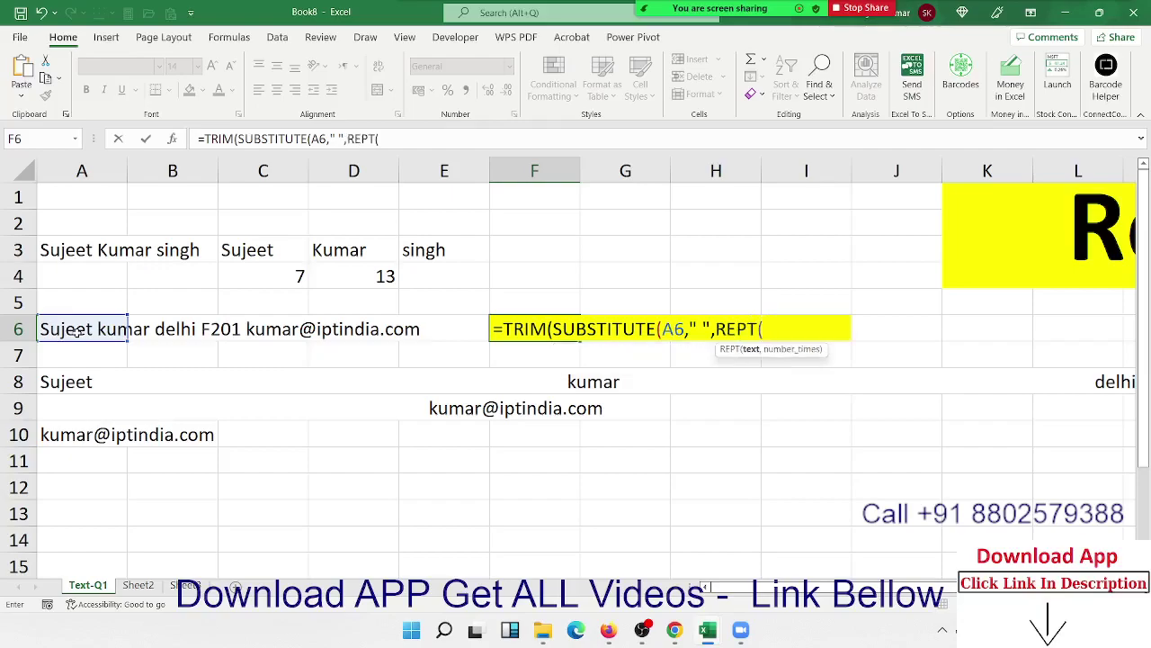
text(" ")
text(,99)
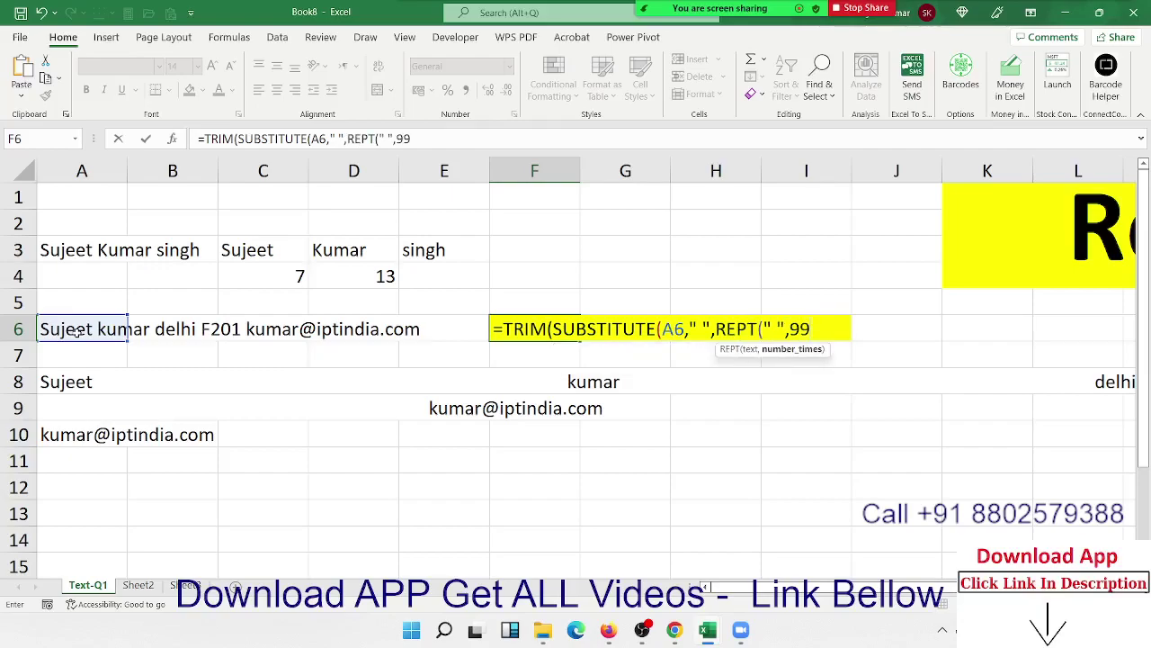
text())
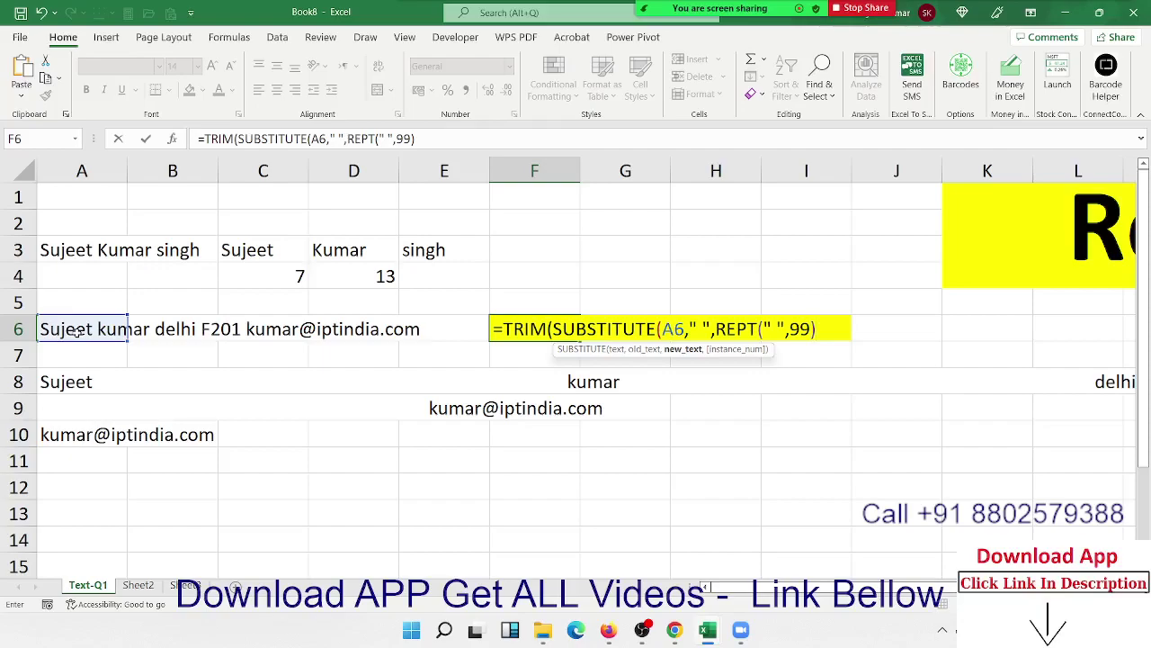
text())
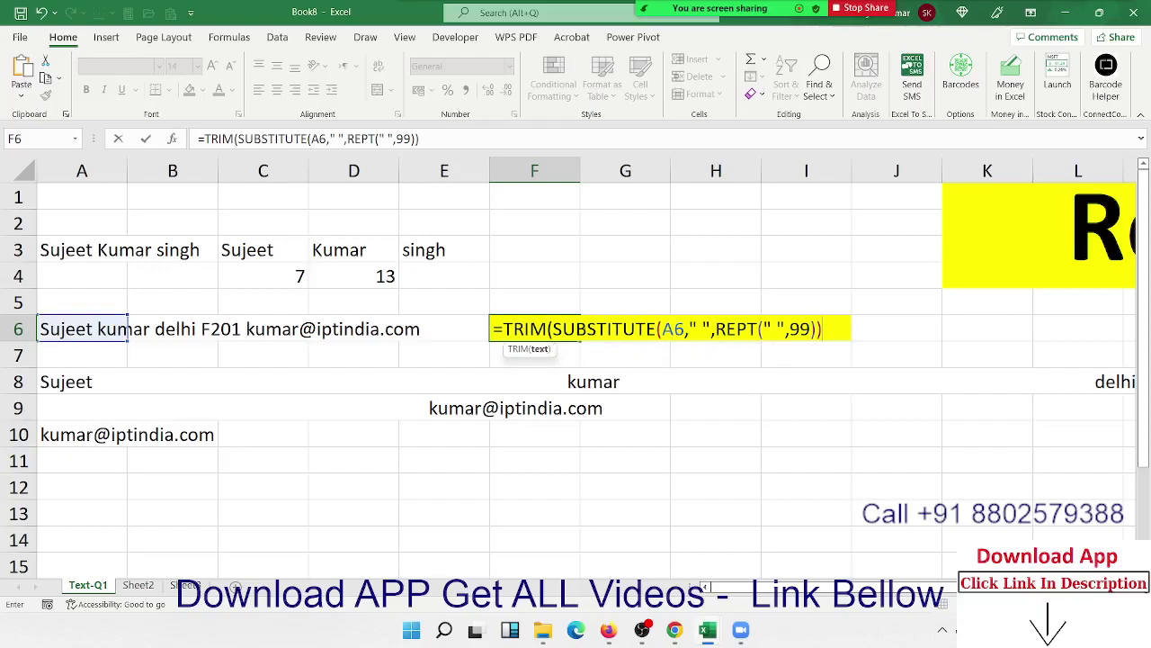
Wrap the SUBSTITUTE in RIGHT(...,99) and commit, accepting Excel's suggested correction.
click(580, 329)
text(RIGHT()
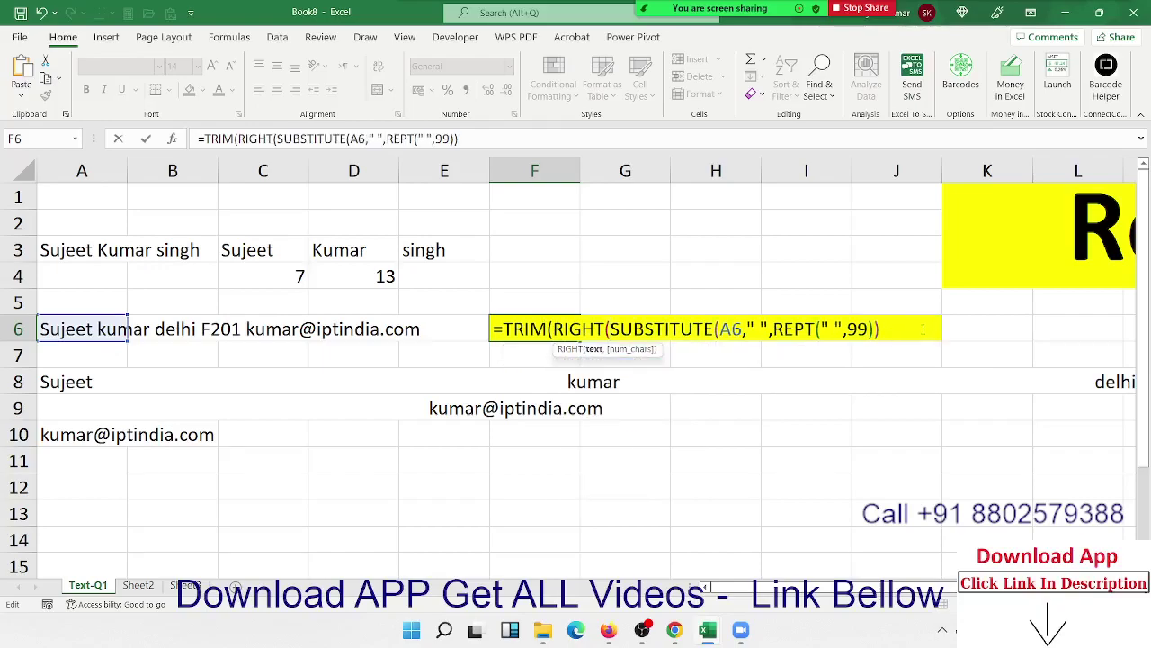
text(,9)
text(9))
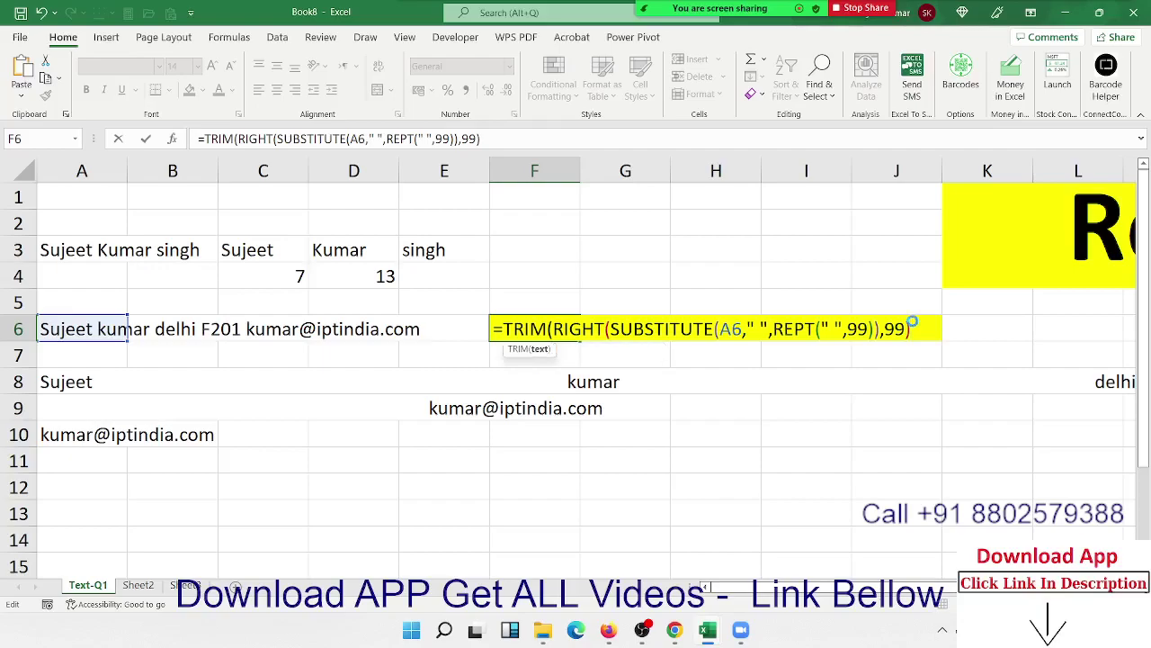
key(Return)
key(Return)
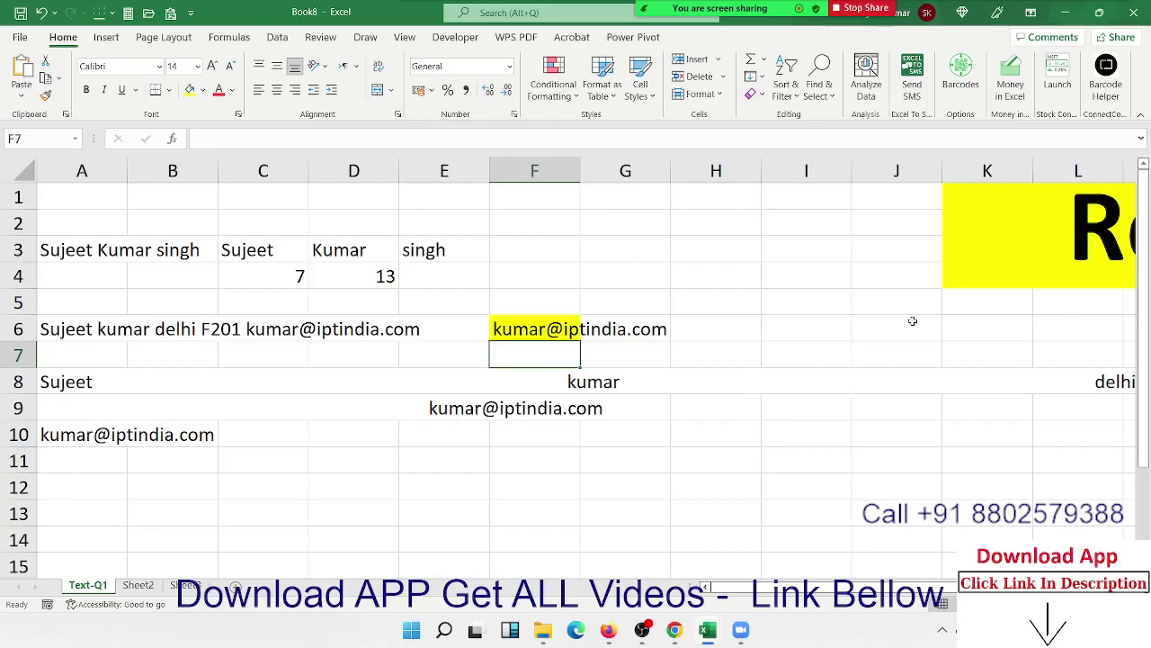
key(Up)
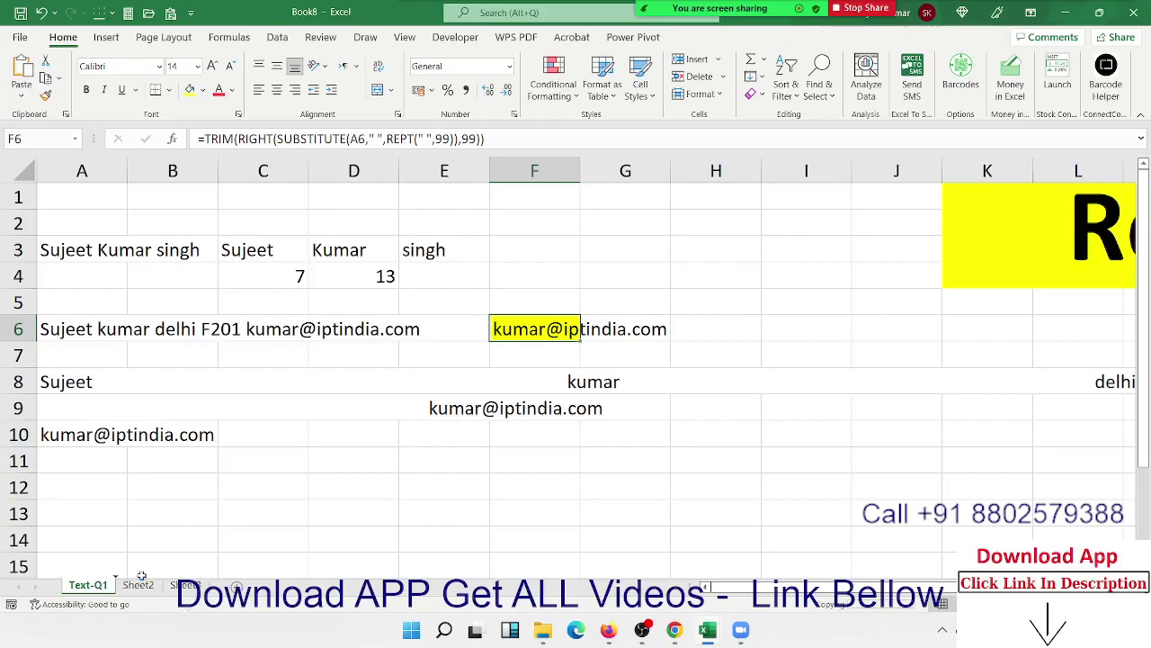
Copy the Text-Q1 sheet and rename the copy Text-Q(2).
drag(141, 576, 141, 578)
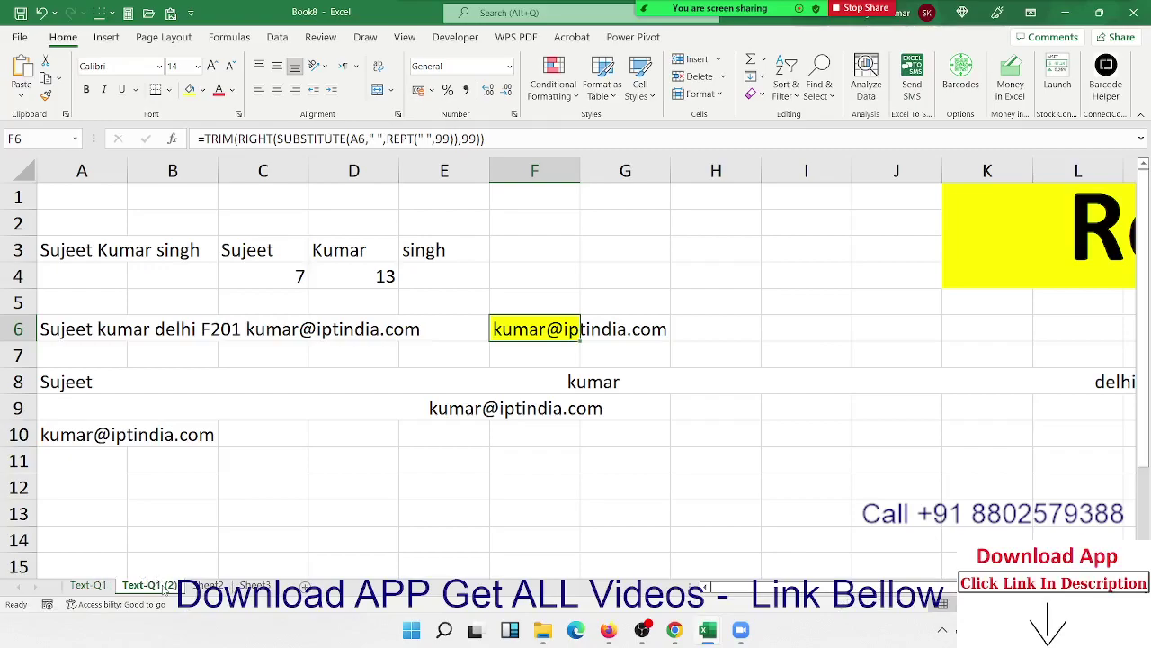
double_click(164, 585)
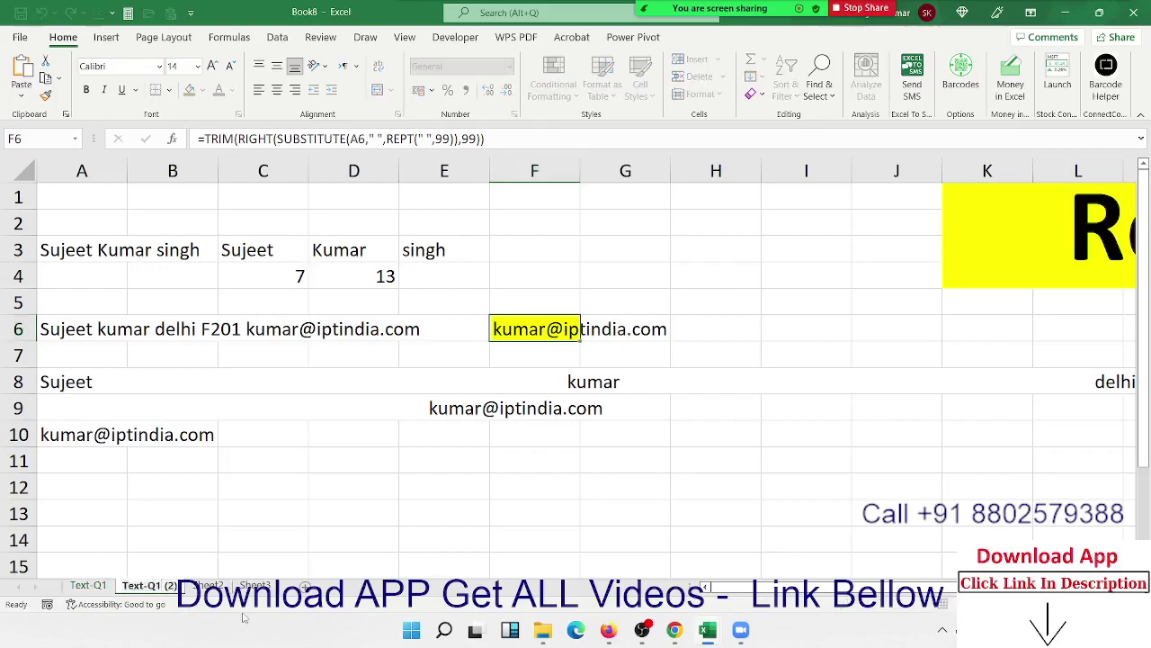
key(BackSpace)
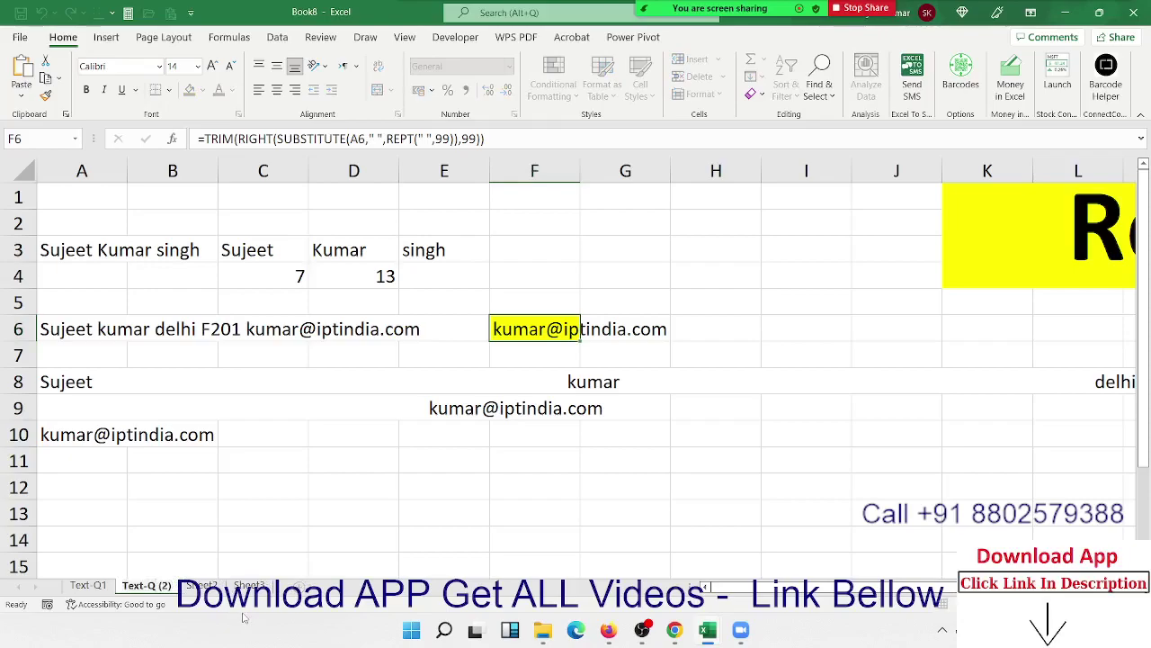
key(Delete)
key(Return)
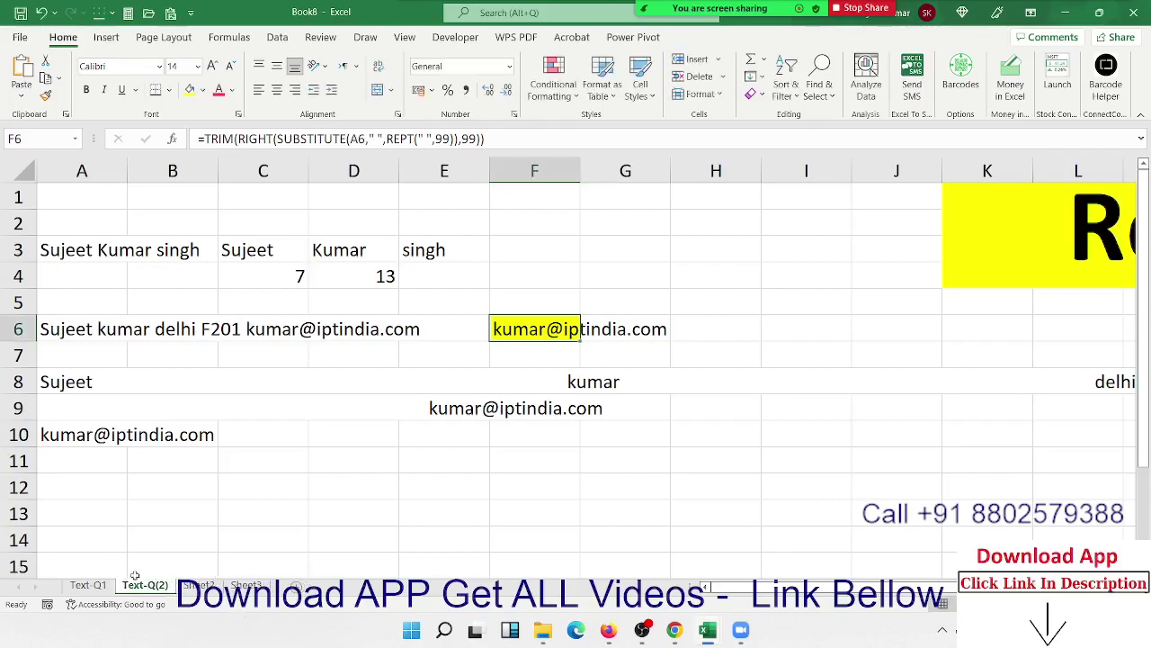
Review the FIND formulas in C4 and D4 and the F6 formula, then select rows 6–11.
click(256, 282)
click(347, 293)
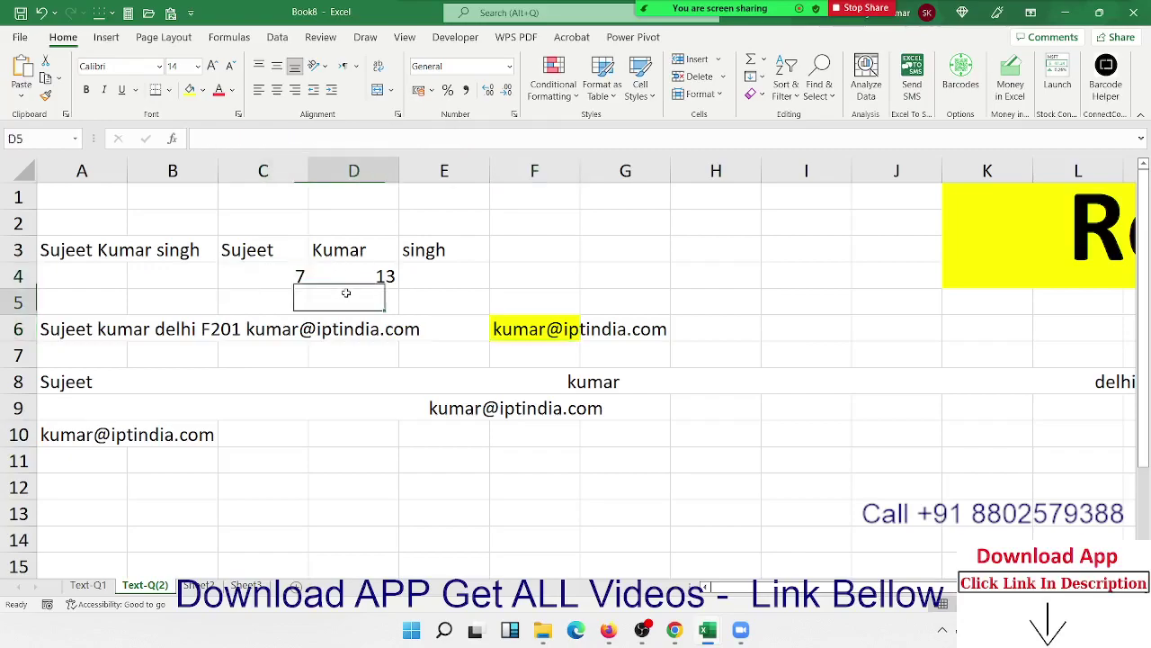
click(357, 278)
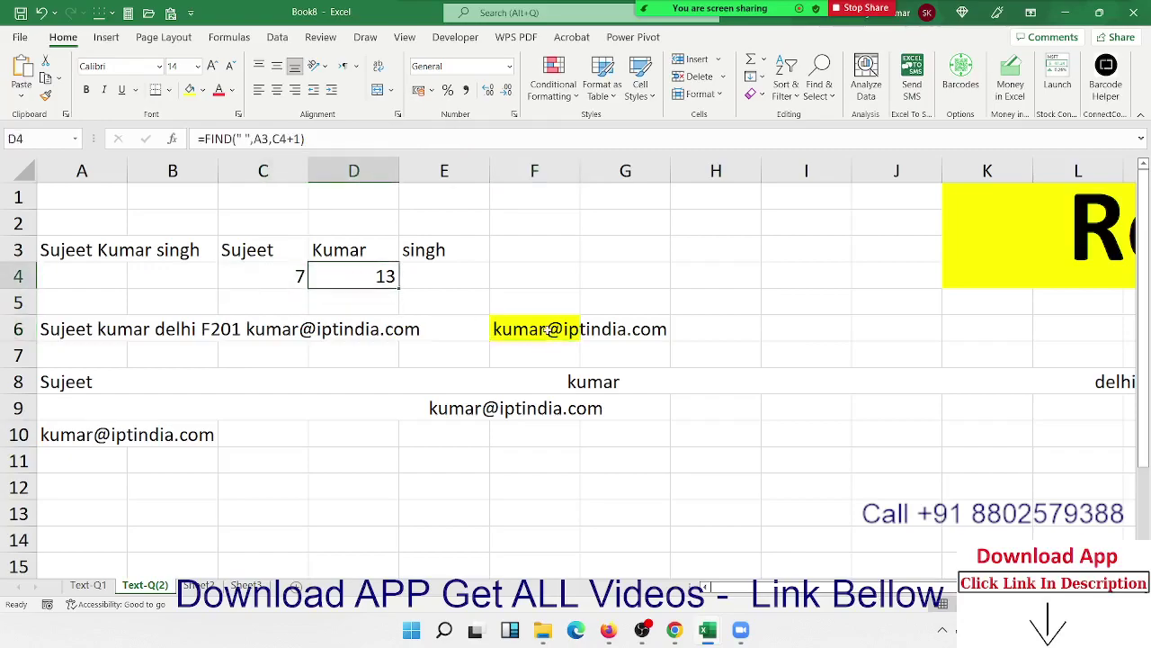
click(547, 330)
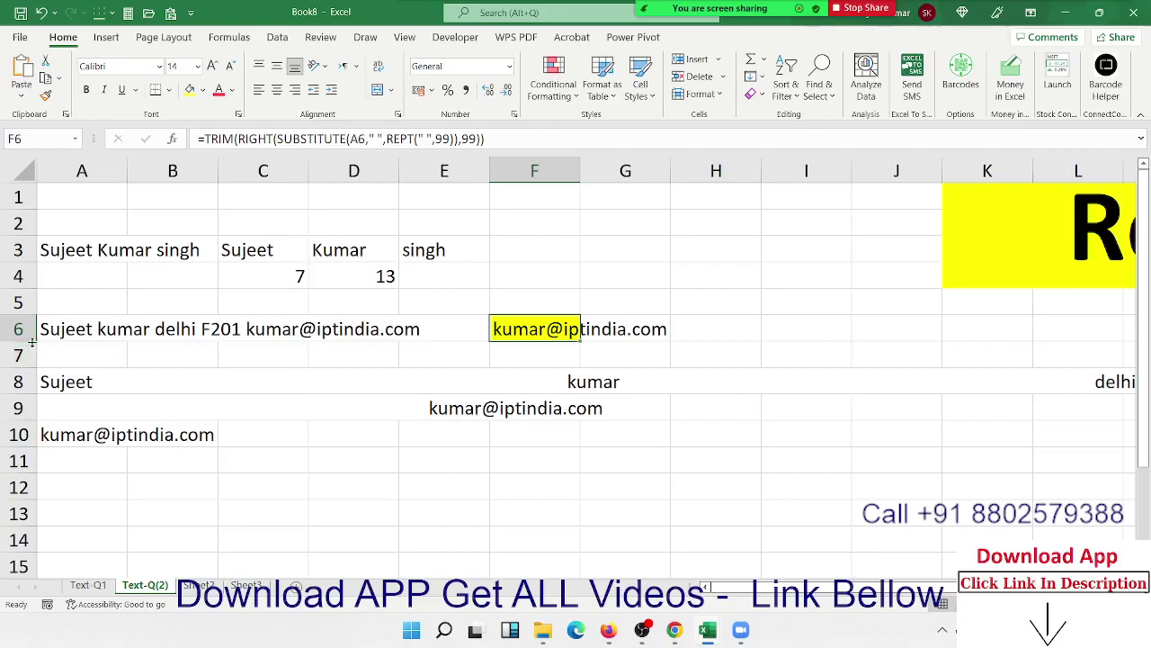
drag(20, 329, 18, 461)
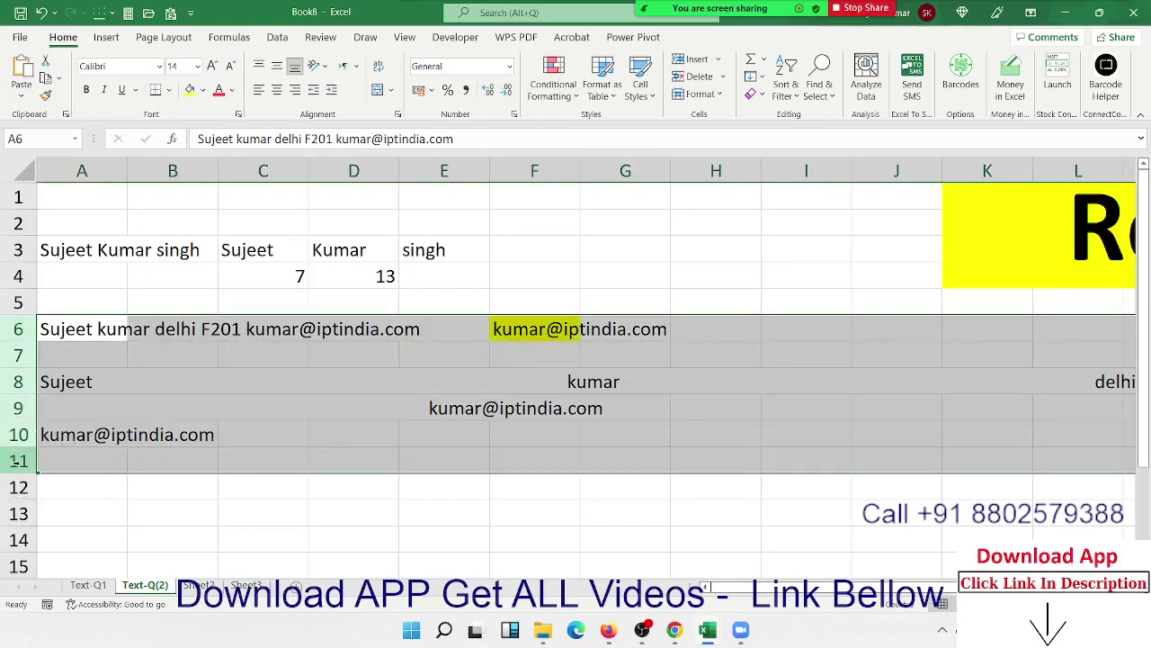
Clear the contents of rows 6–11 and the names and numbers in A3:E4.
key(Delete)
click(81, 303)
mouse_move(108, 251)
mouse_down()
mouse_move(400, 261)
mouse_move(486, 282)
mouse_up()
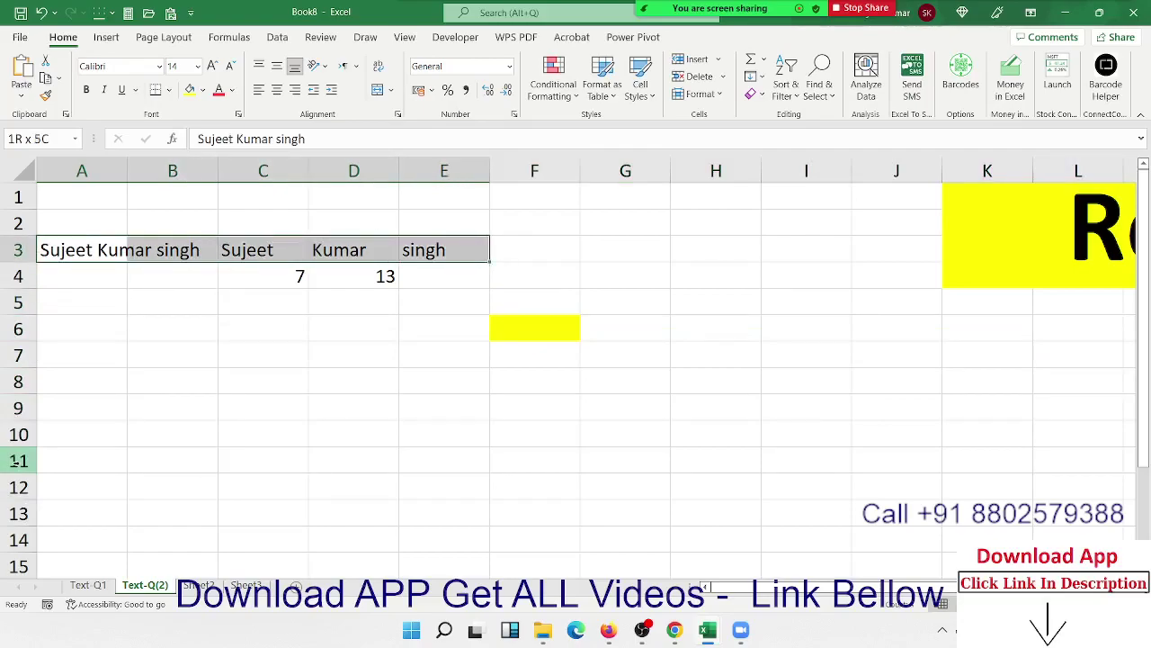
key(Delete)
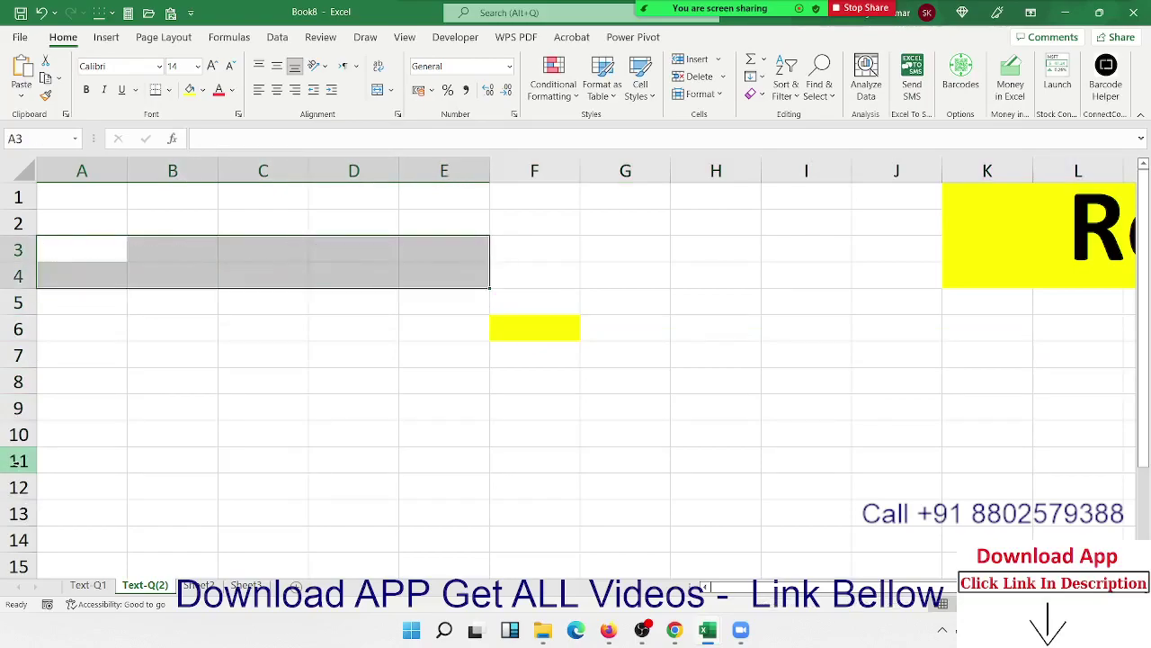
key(Up)
key(Right)
key(Right)
key(Right)
key(Right)
key(Right)
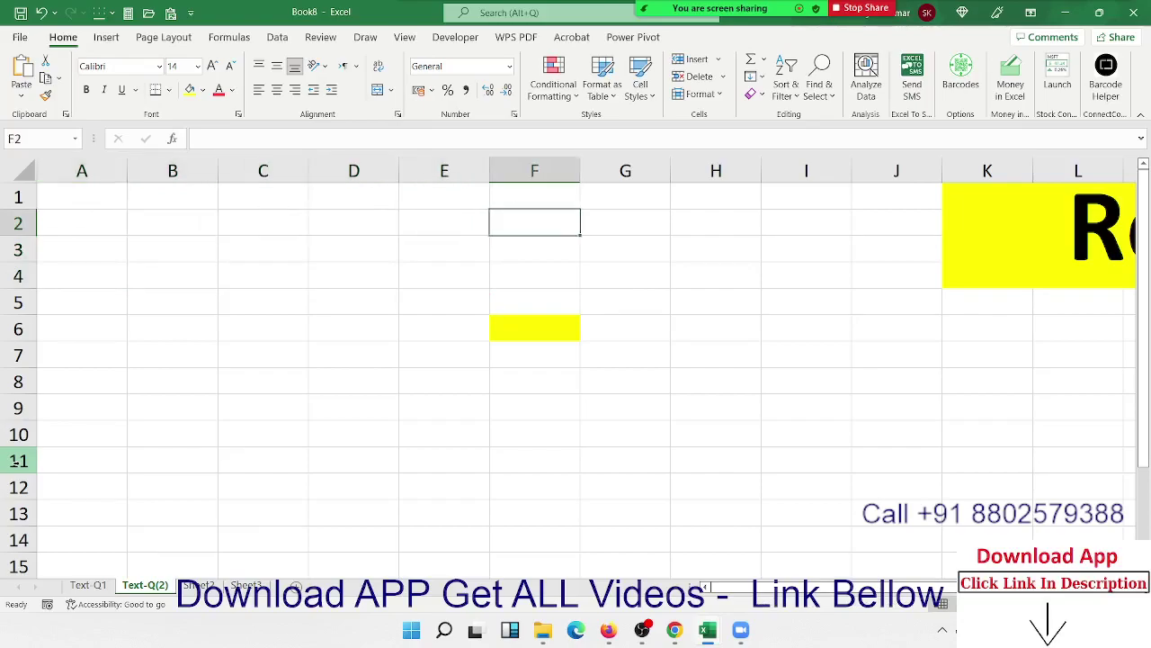
key(Down)
key(Down)
key(Down)
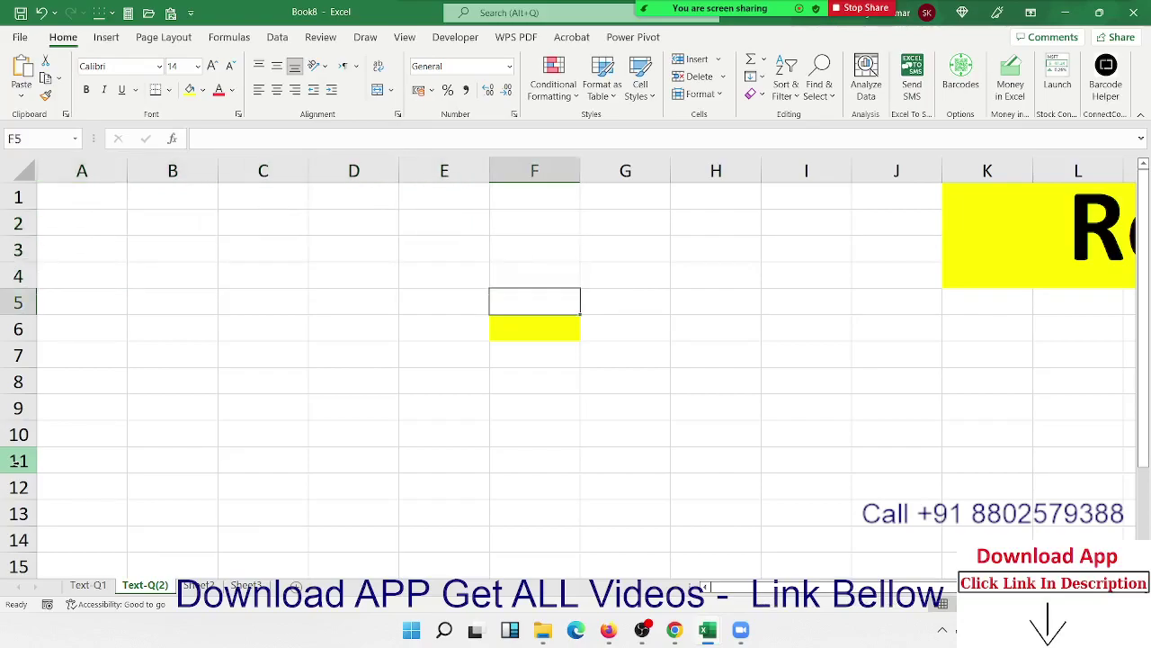
ctrl+scroll(19, 461, down, 2)
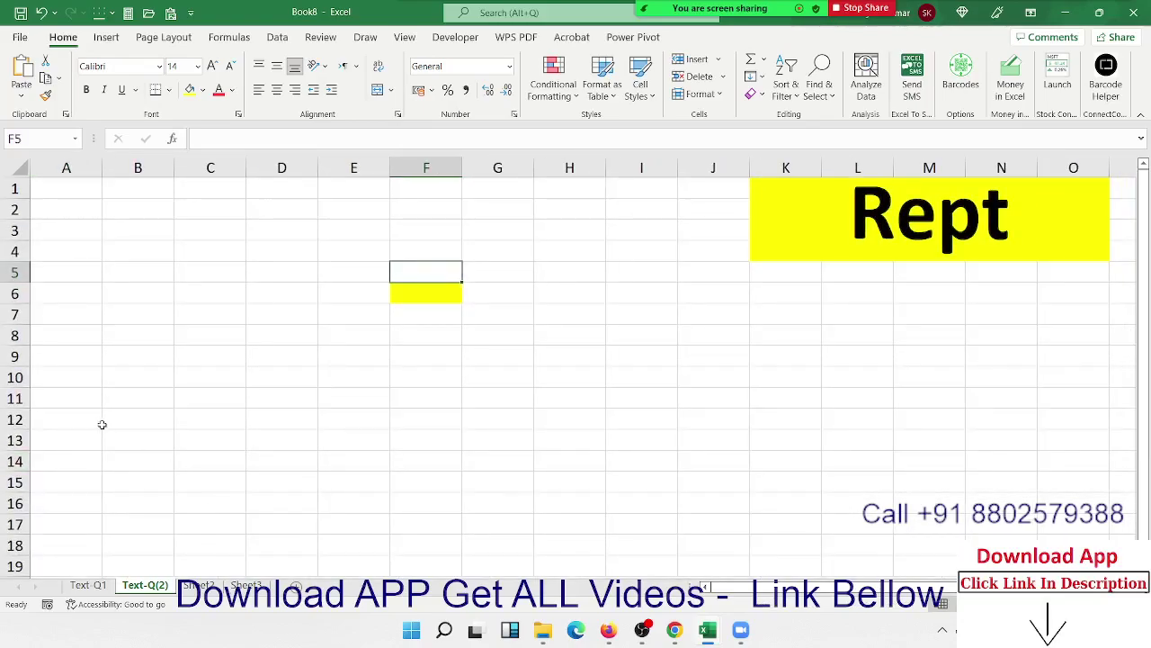
Enter a Sales header in A1 with values 85, 36, 95, 36, 74, 25, 62 below it.
click(92, 190)
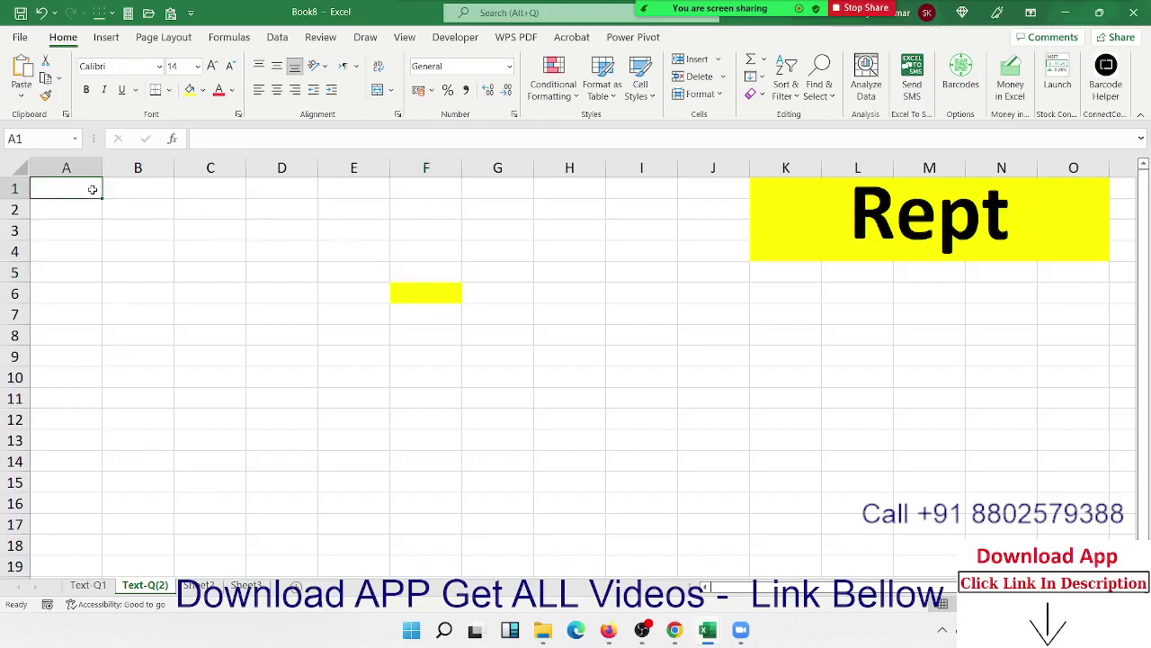
text(Sales)
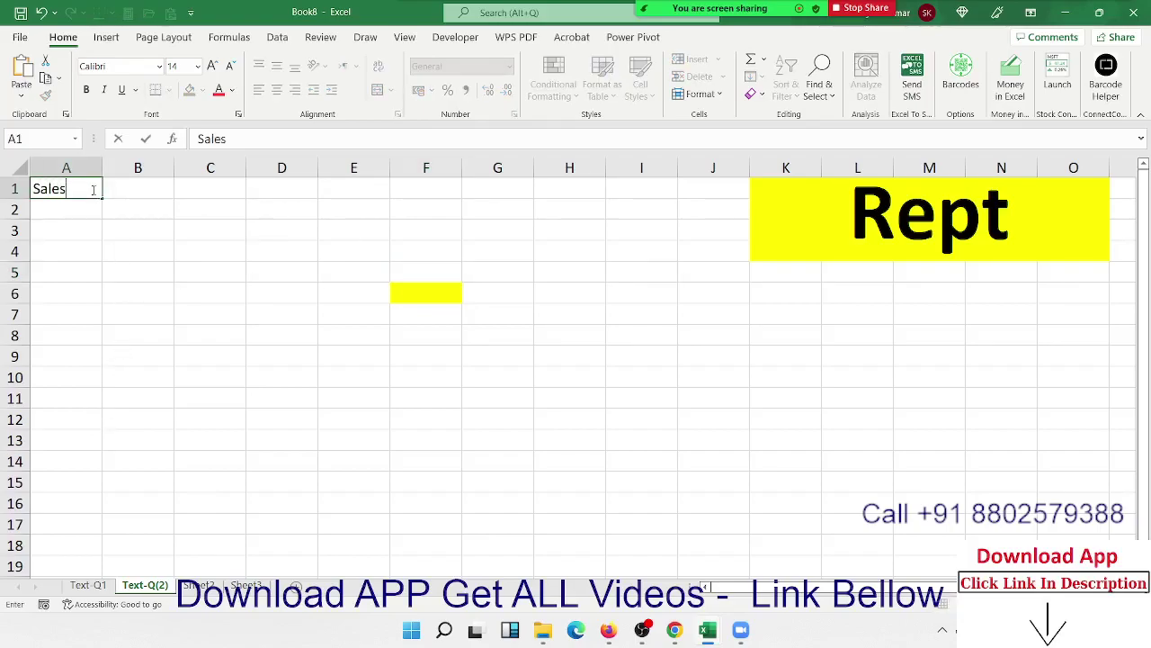
key(Return)
text(85)
key(Return)
text(36)
key(Return)
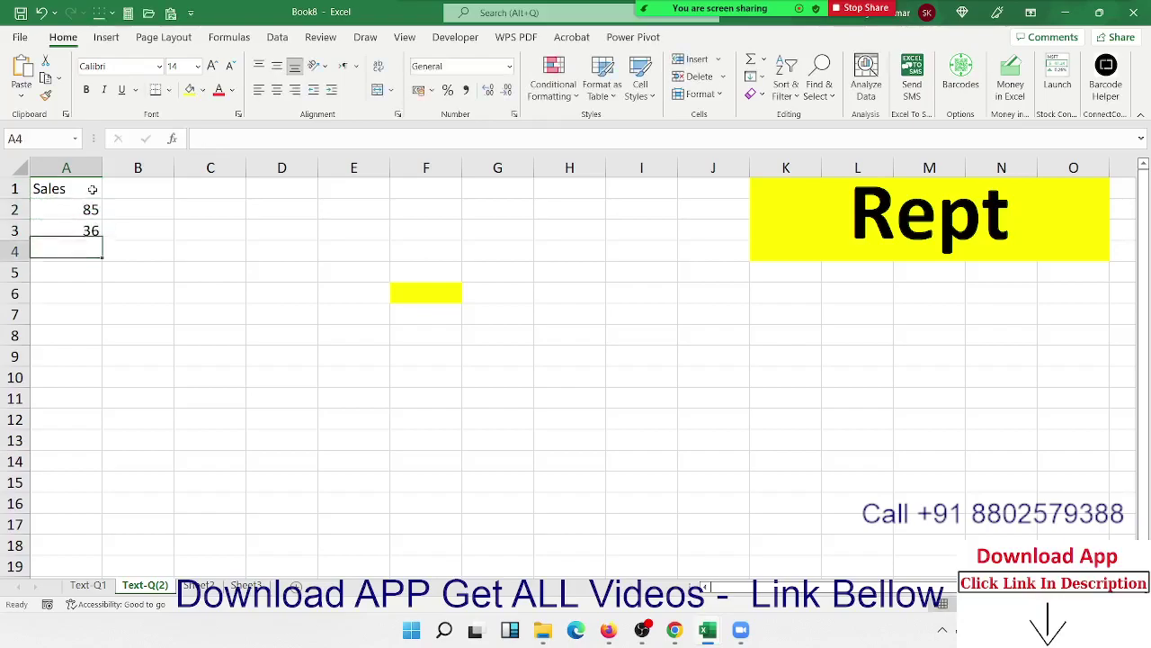
text(95)
key(Return)
text(363)
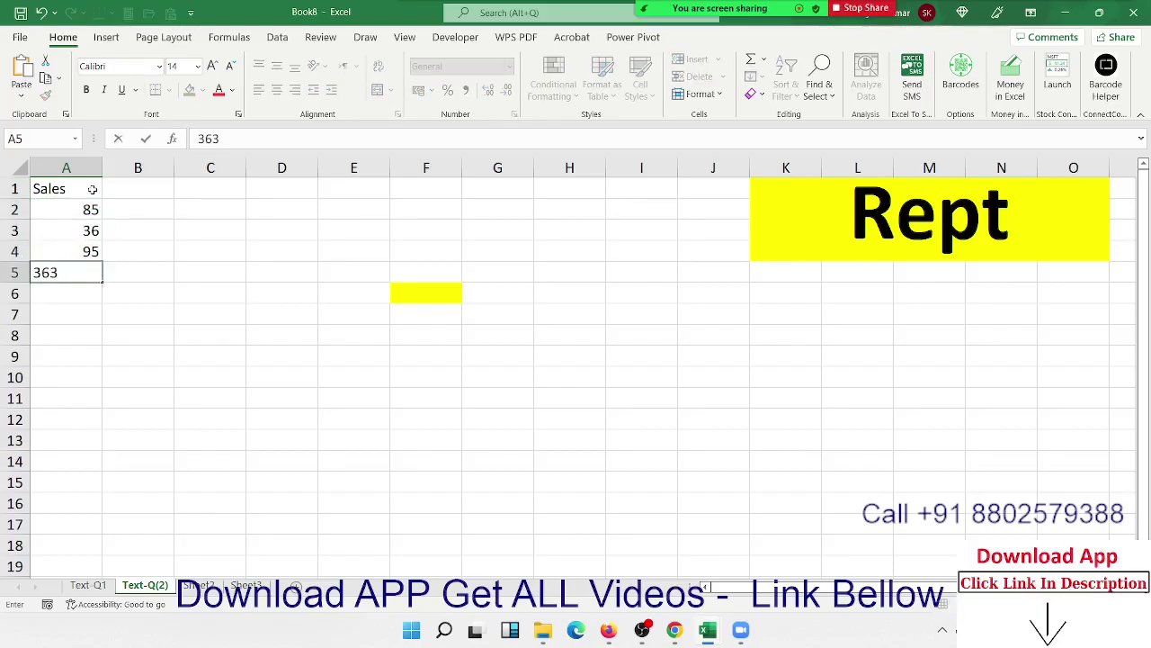
key(BackSpace)
key(Return)
text(74)
key(Return)
text(2)
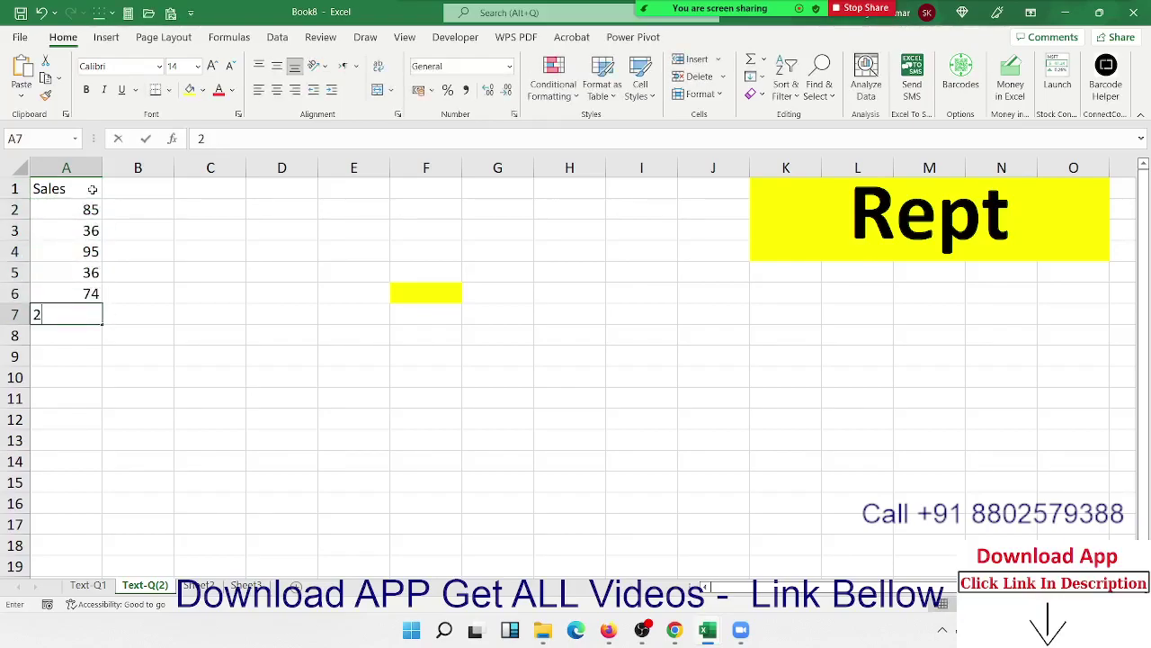
text(5)
key(Return)
text(62)
key(Return)
Select the Sales values in A2:A8.
key(Up)
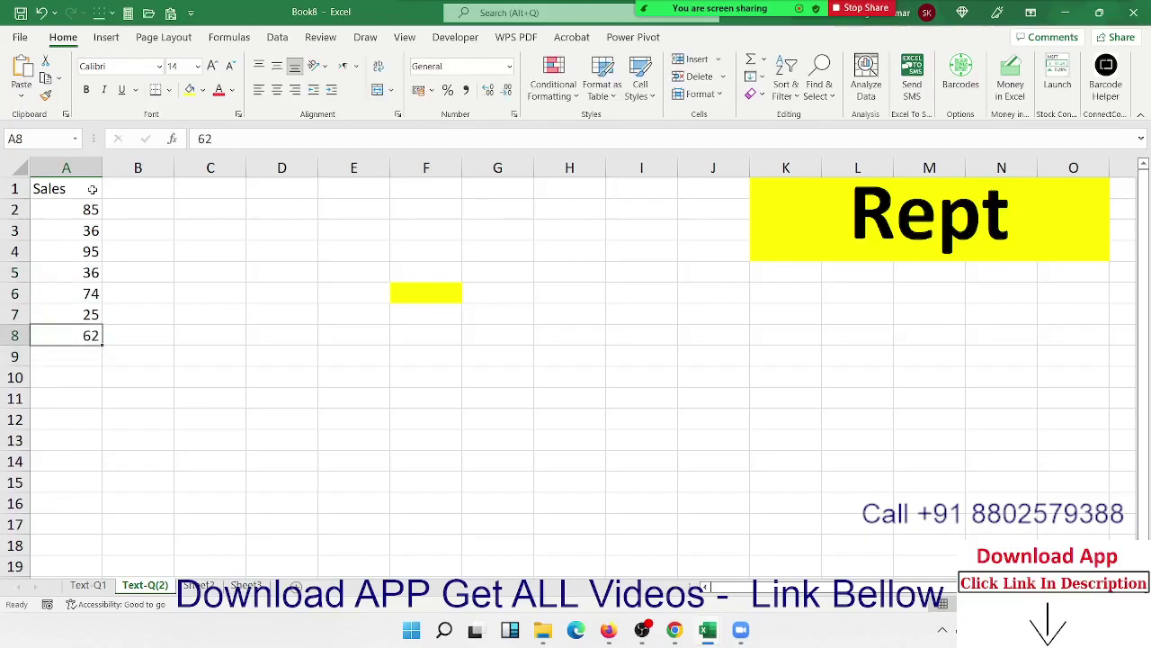
key(ctrl+shift+Down)
key(ctrl+Home)
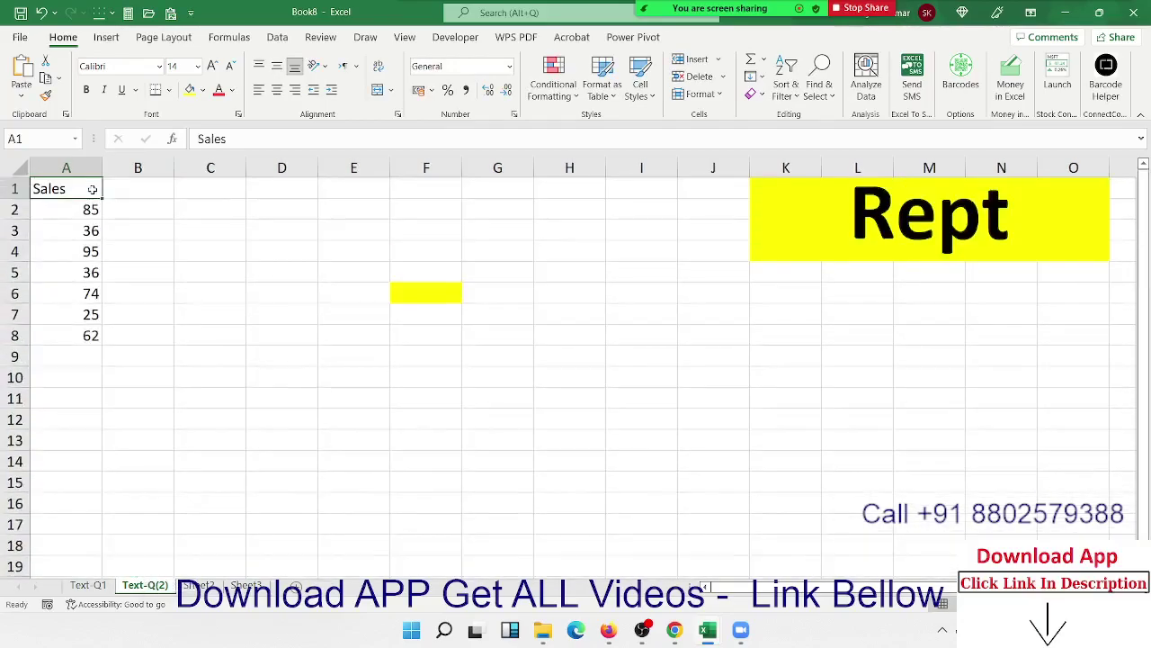
key(Down)
key(ctrl+shift+Down)
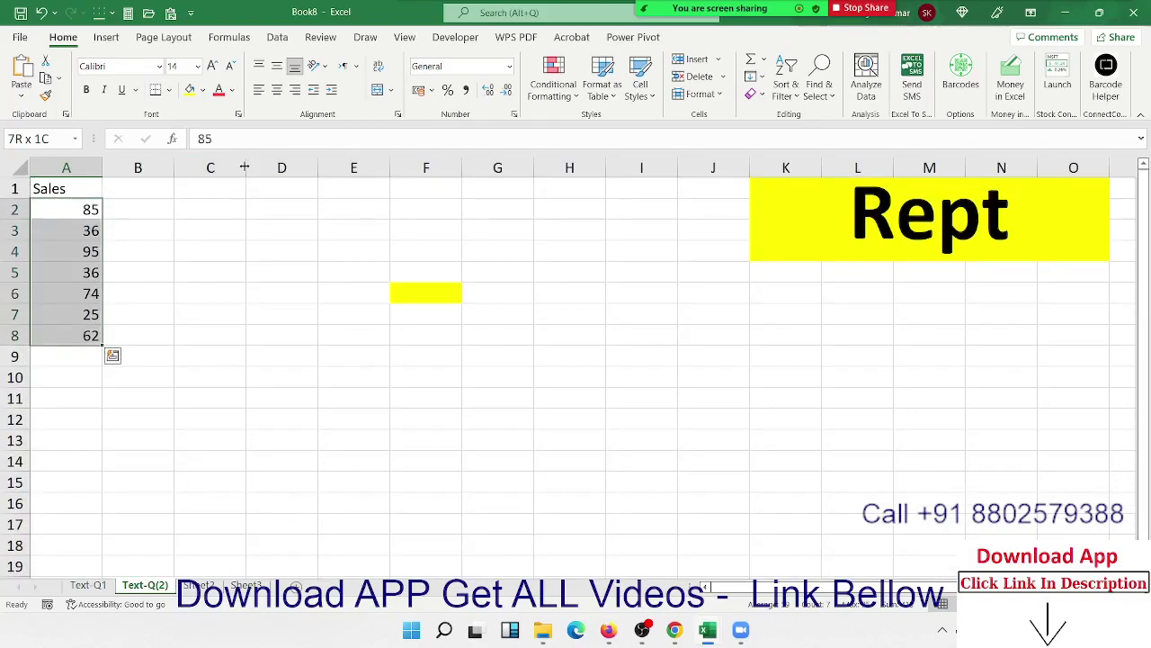
Apply blue Gradient Fill data bars to A2:A8 via Conditional Formatting.
click(554, 86)
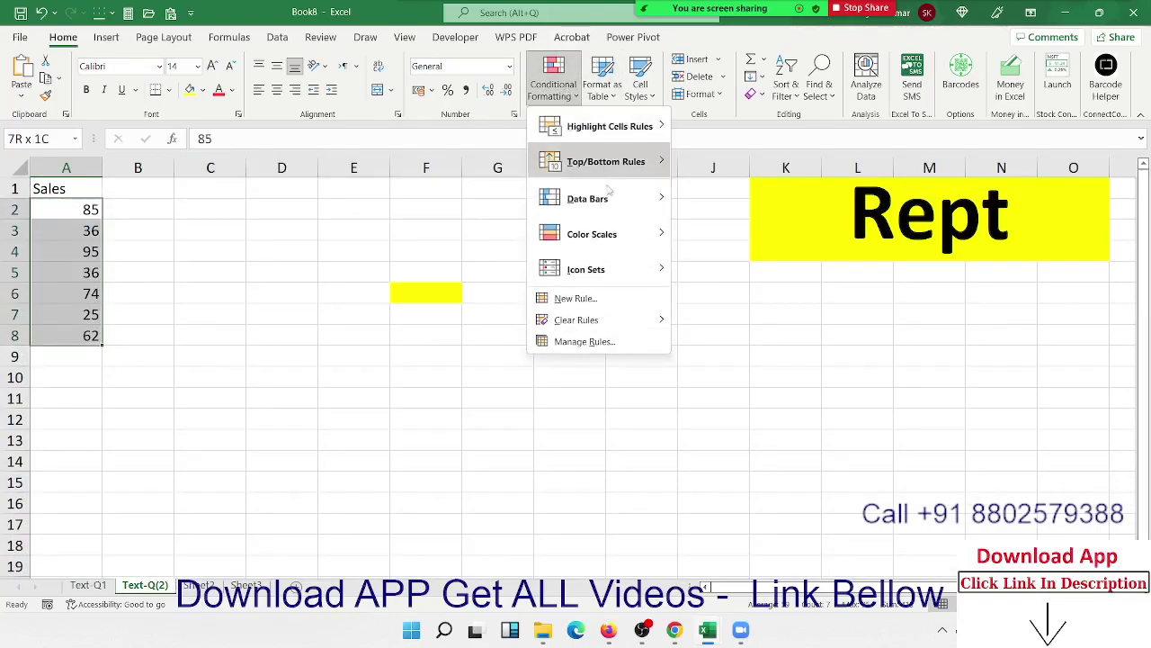
mouse_move(621, 200)
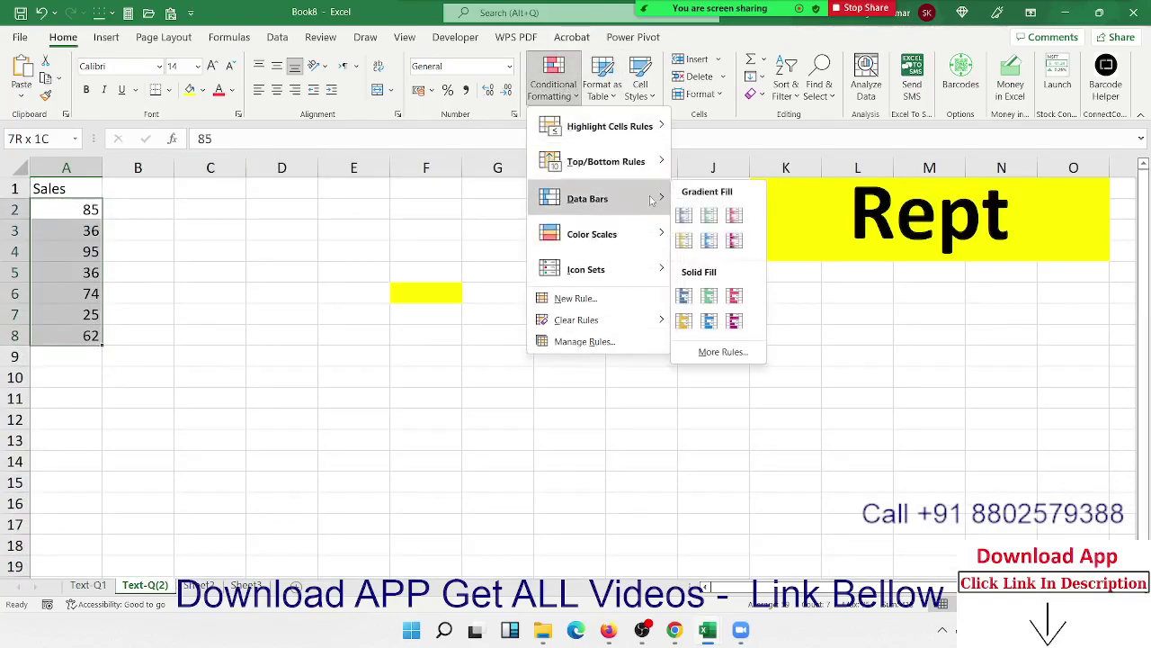
click(684, 215)
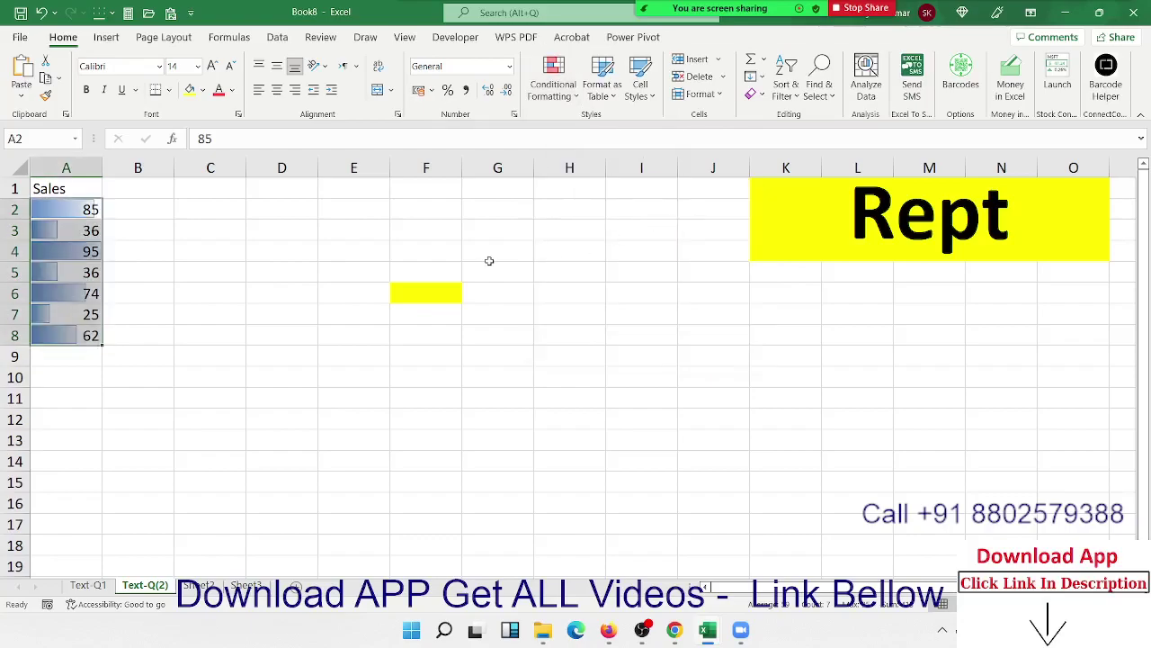
click(364, 226)
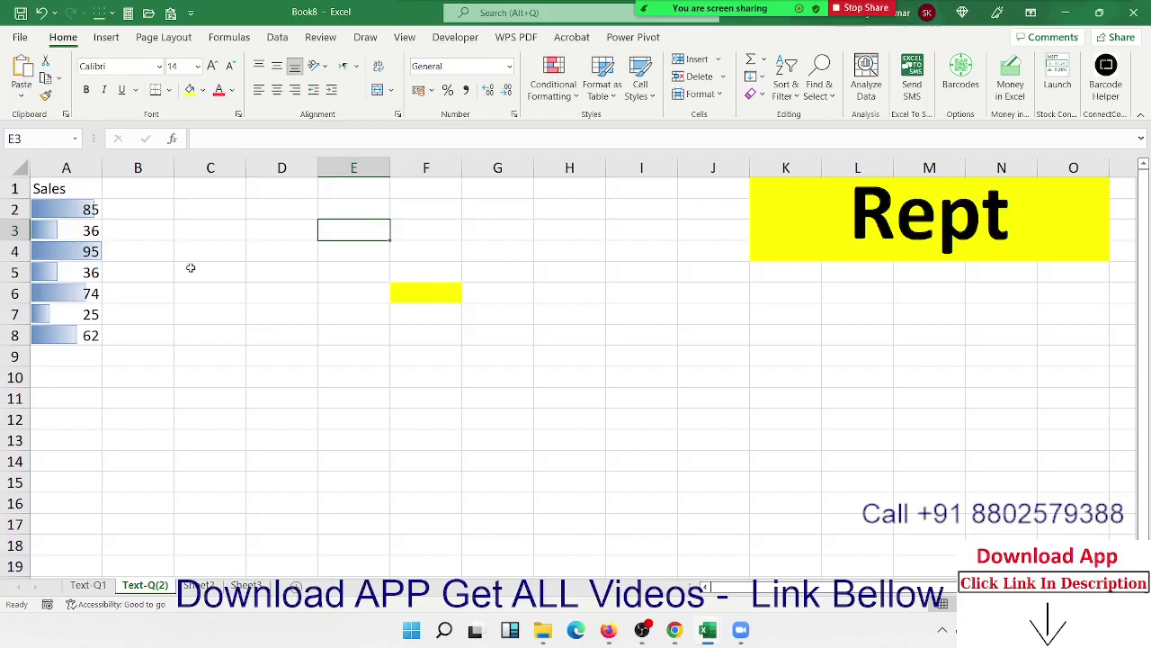
drag(42, 216, 44, 232)
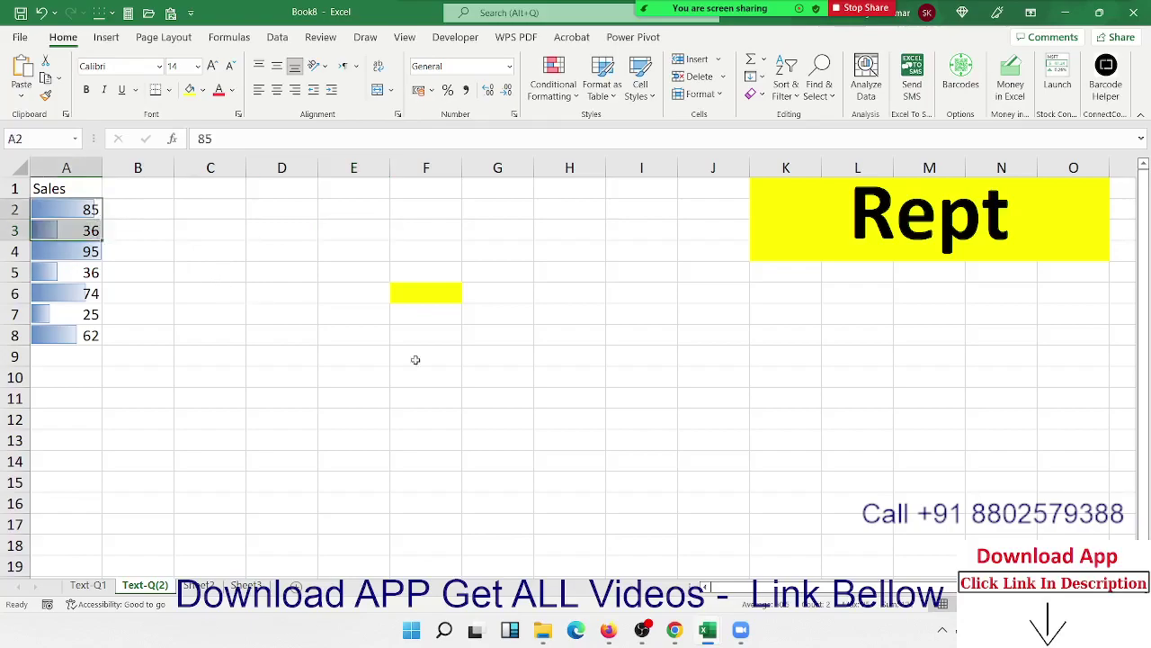
click(517, 392)
text(=)
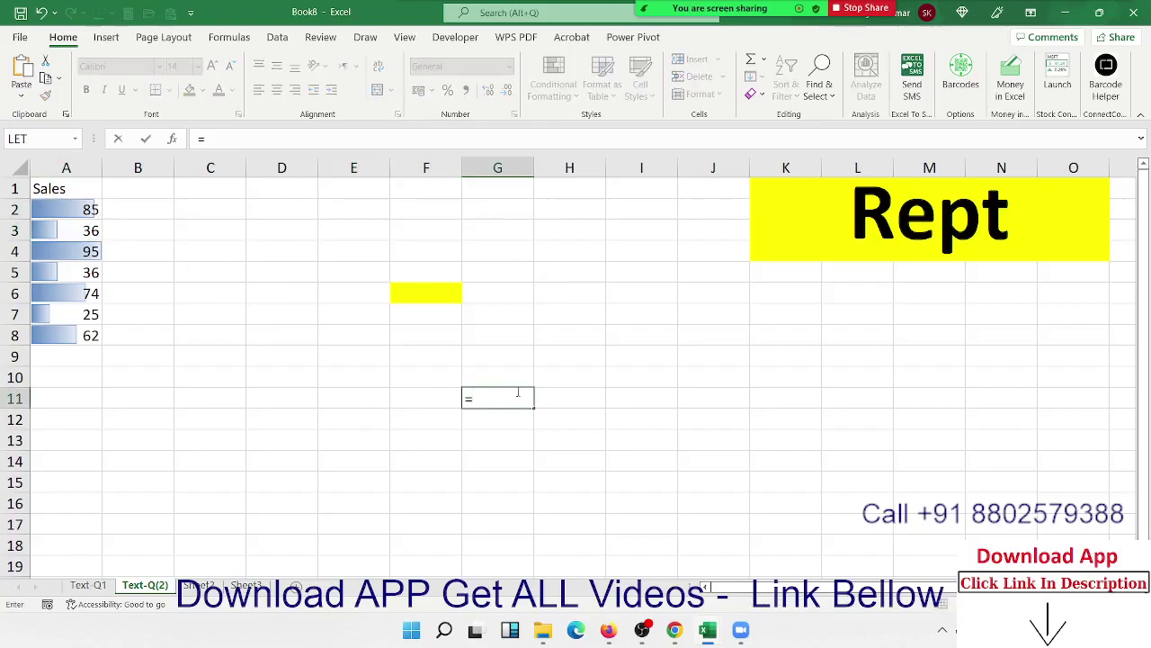
click(87, 212)
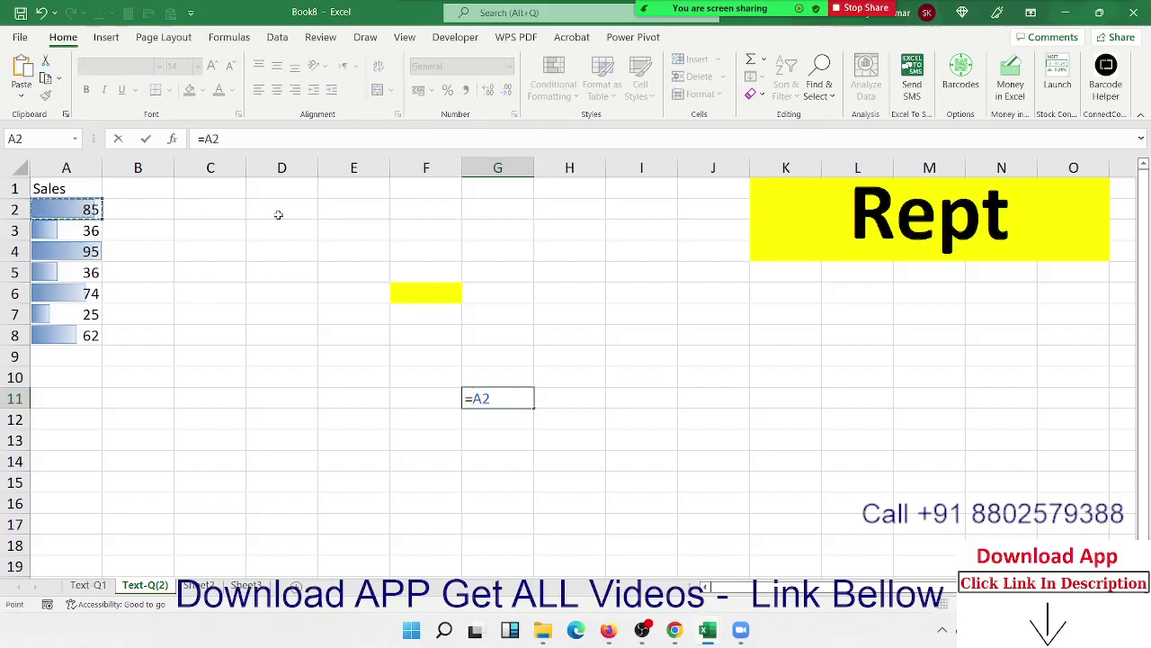
key(Return)
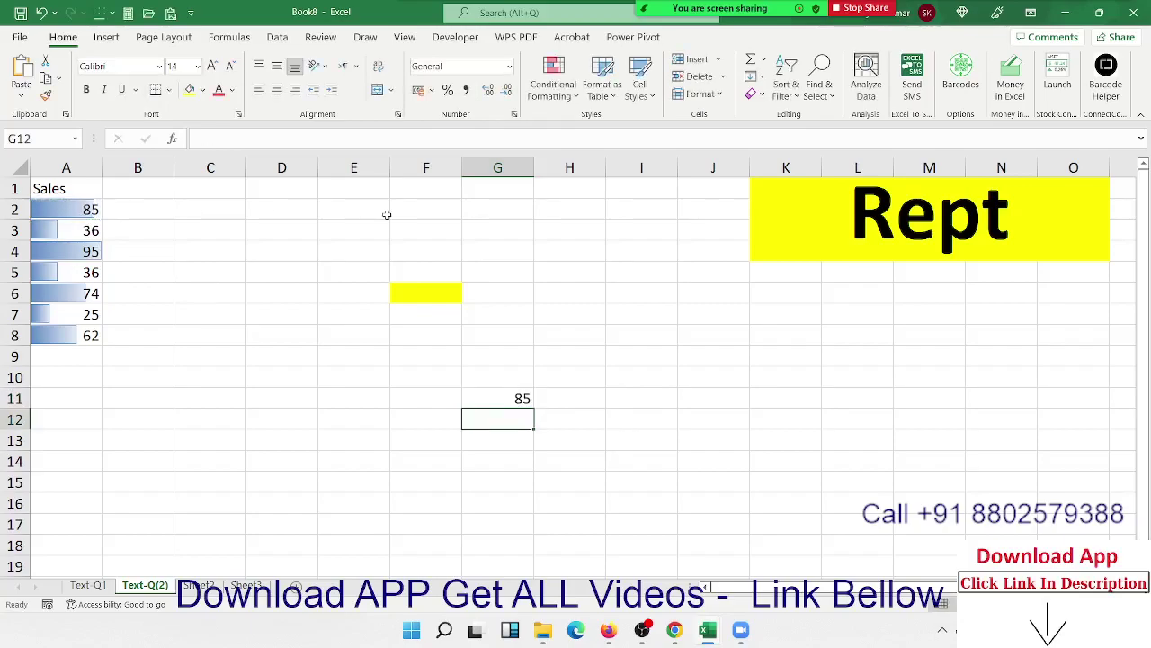
key(Up)
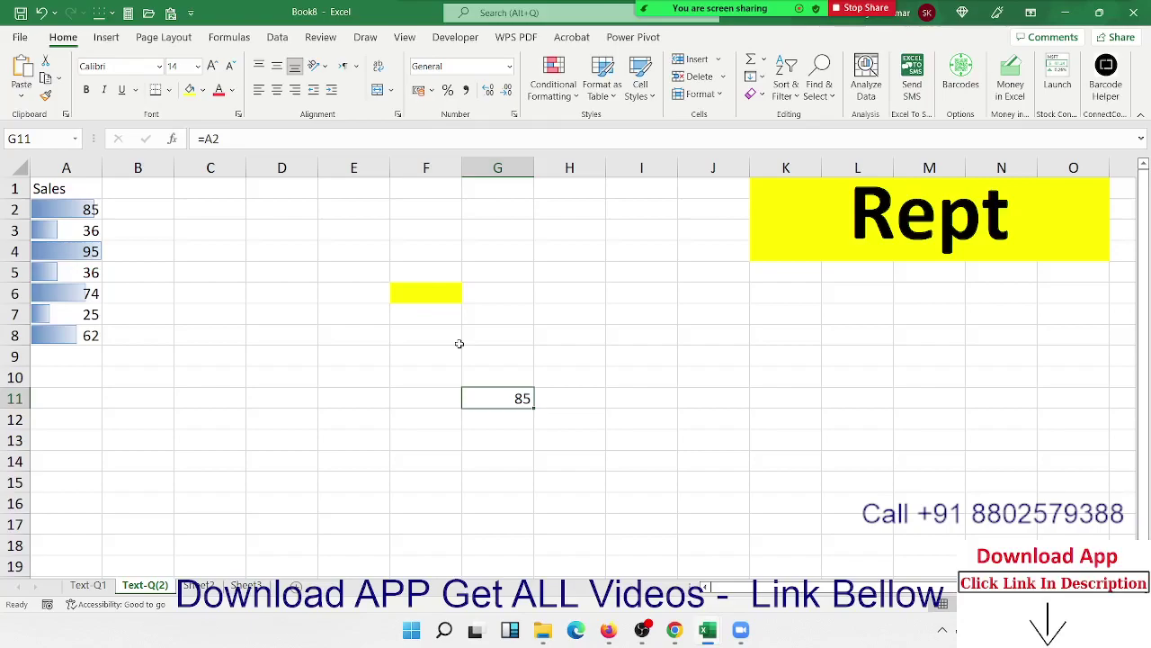
key(Right)
key(Left)
key(Delete)
key(Left)
key(Left)
key(Home)
key(Up)
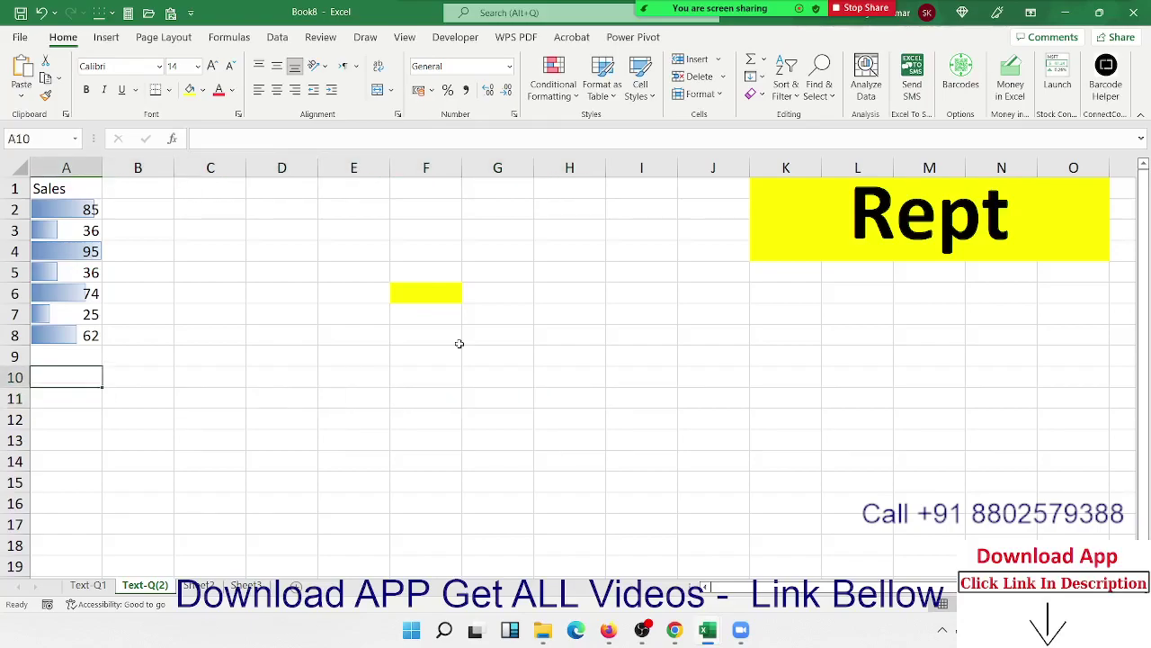
key(Up)
key(Up)
key(ctrl+shift+Up)
key(Right)
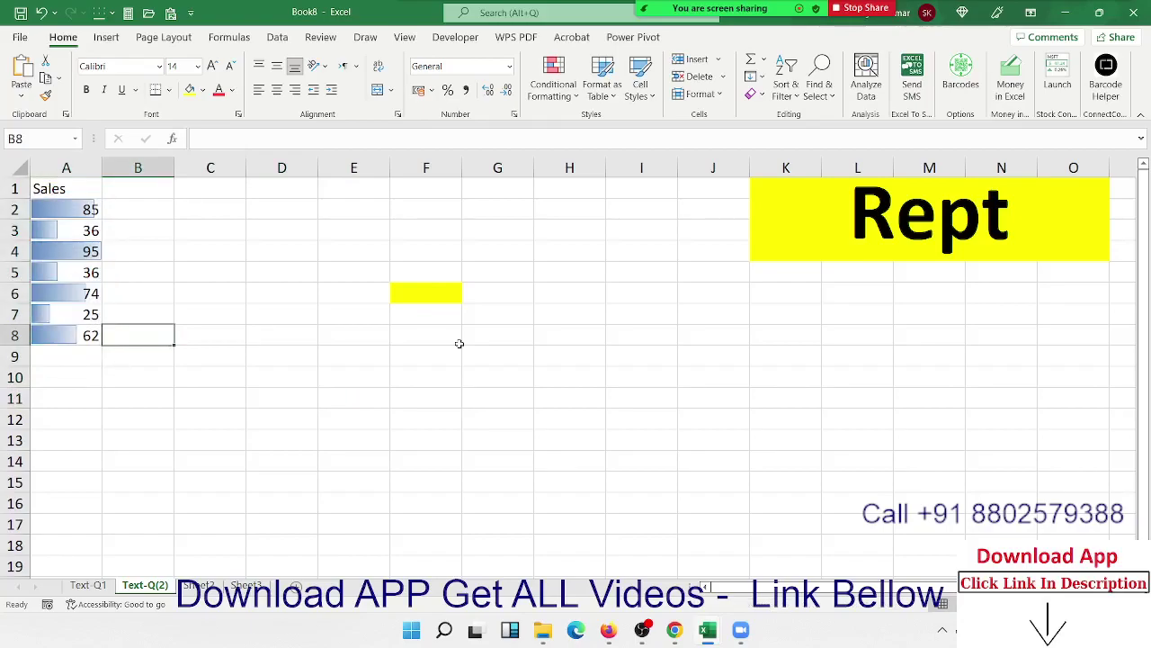
key(ctrl+shift+Up)
key(Left)
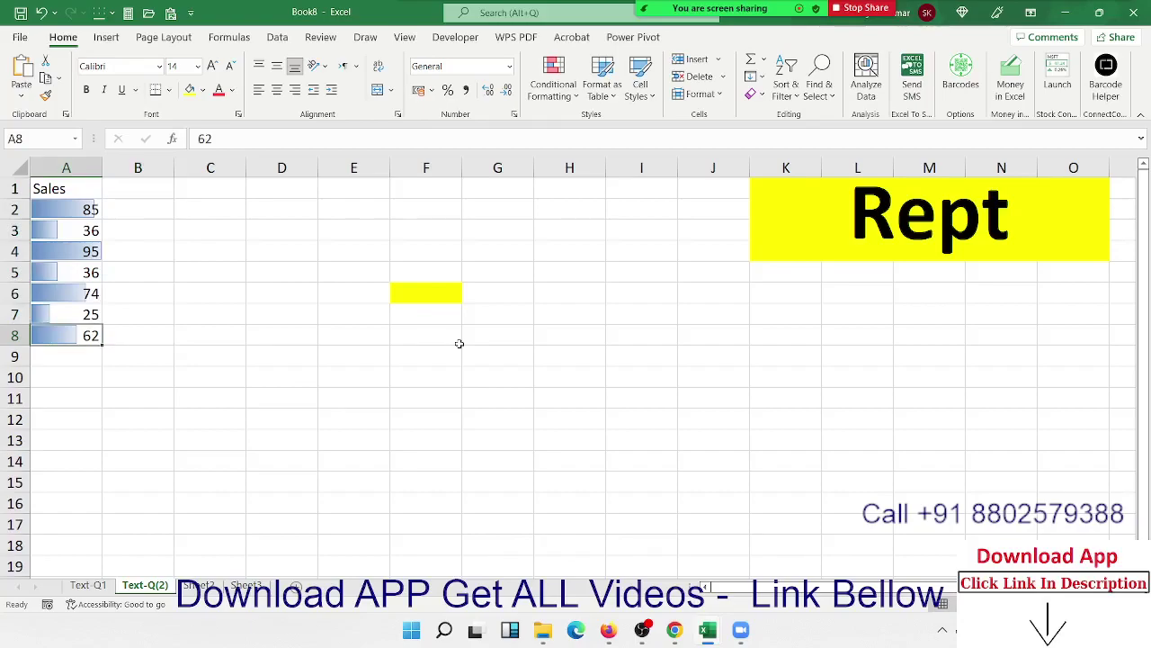
Enter =REPT("|",A2) in cell B2.
key(Up)
key(Up)
key(Up)
key(Up)
key(ctrl+Up)
key(Right)
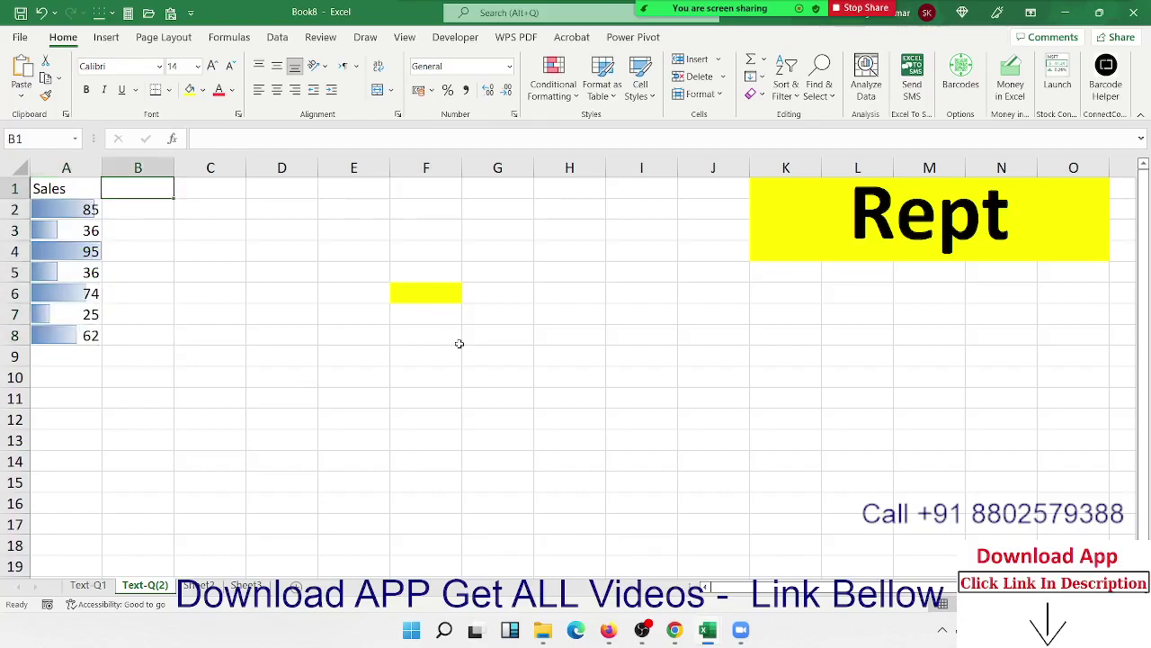
key(Down)
text(=r)
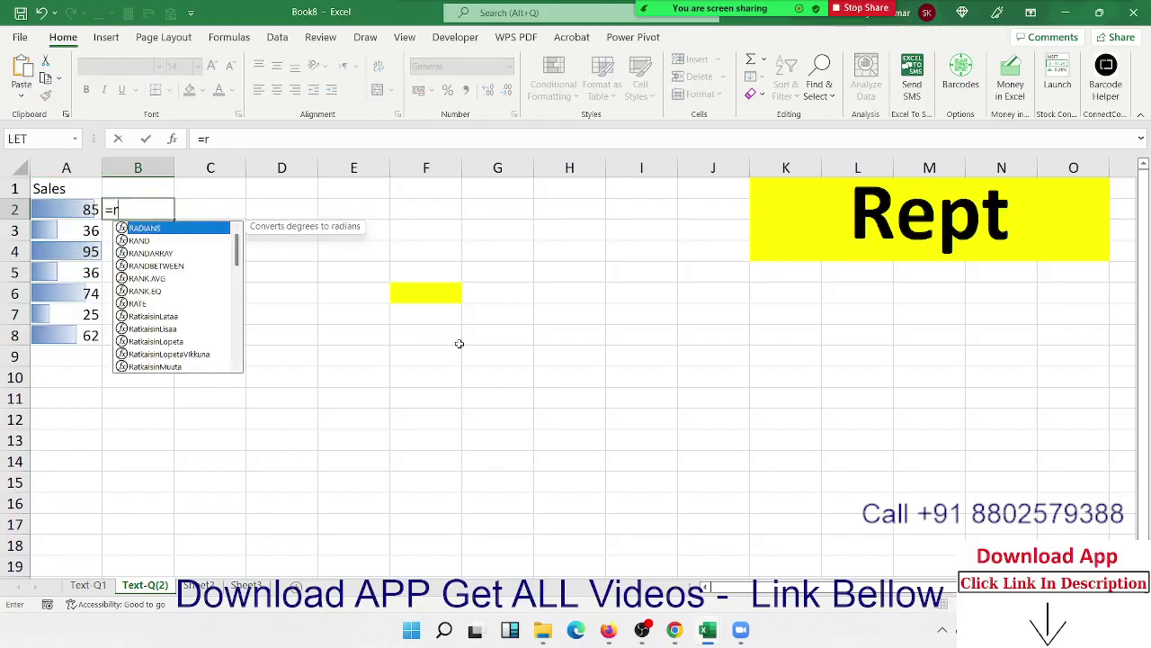
text(e)
key(Down)
key(Down)
key(Down)
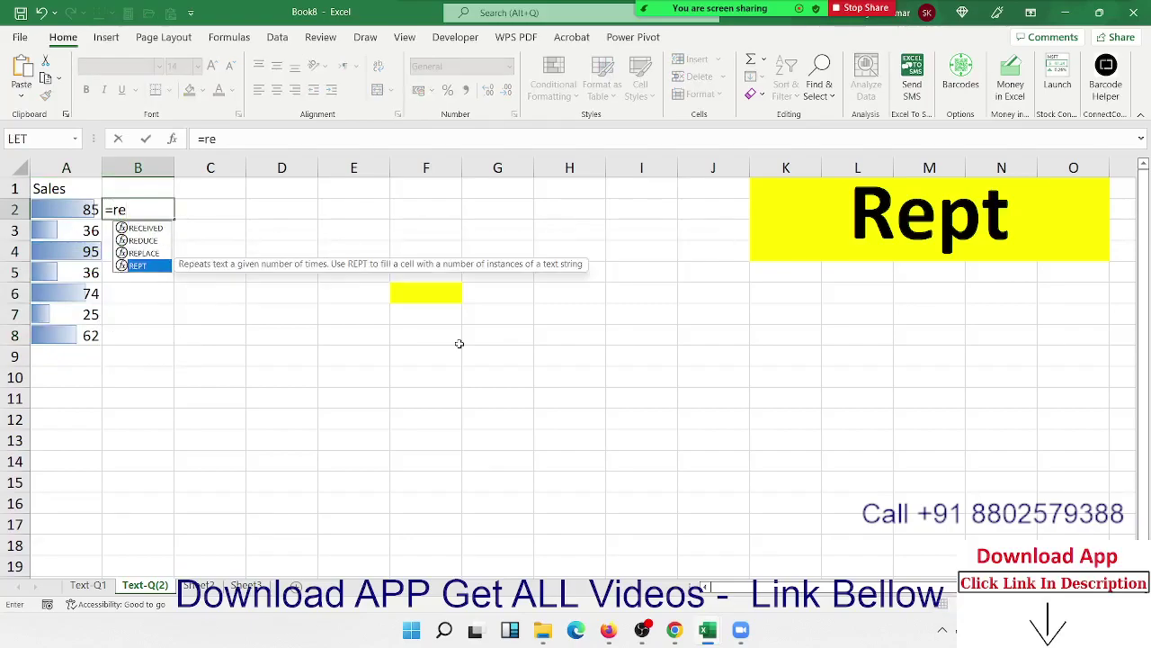
key(Tab)
text(")
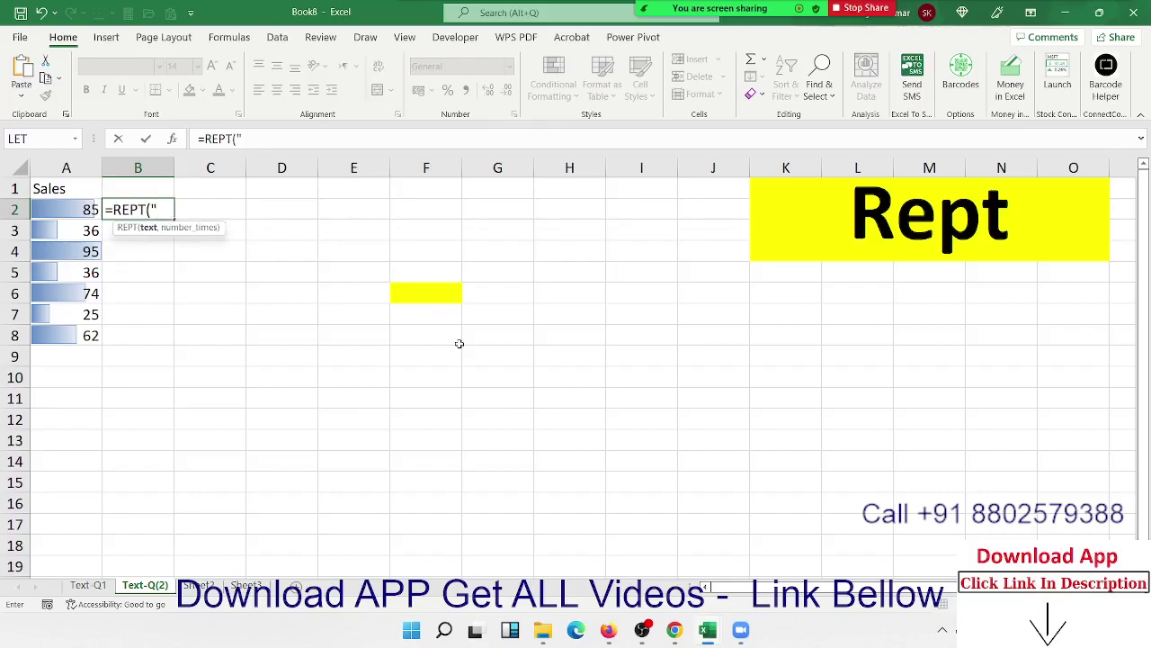
text(|",)
click(65, 209)
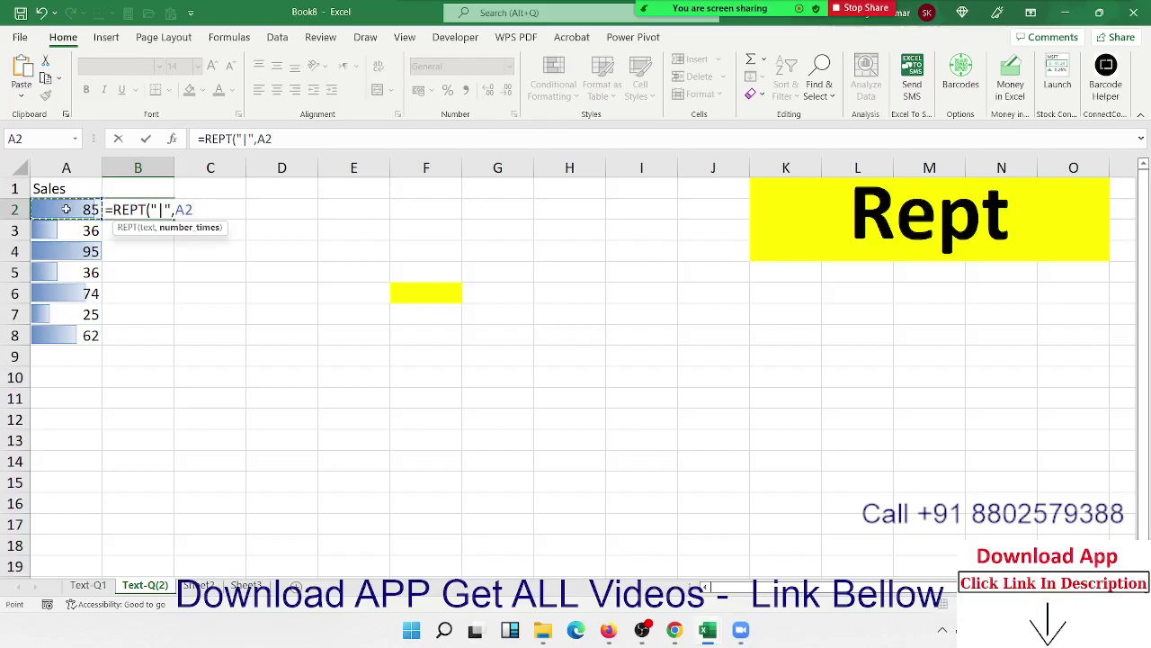
key(Return)
Fill the REPT formula down through B2:B8 with Ctrl+D.
key(Left)
key(ctrl+Down)
key(Right)
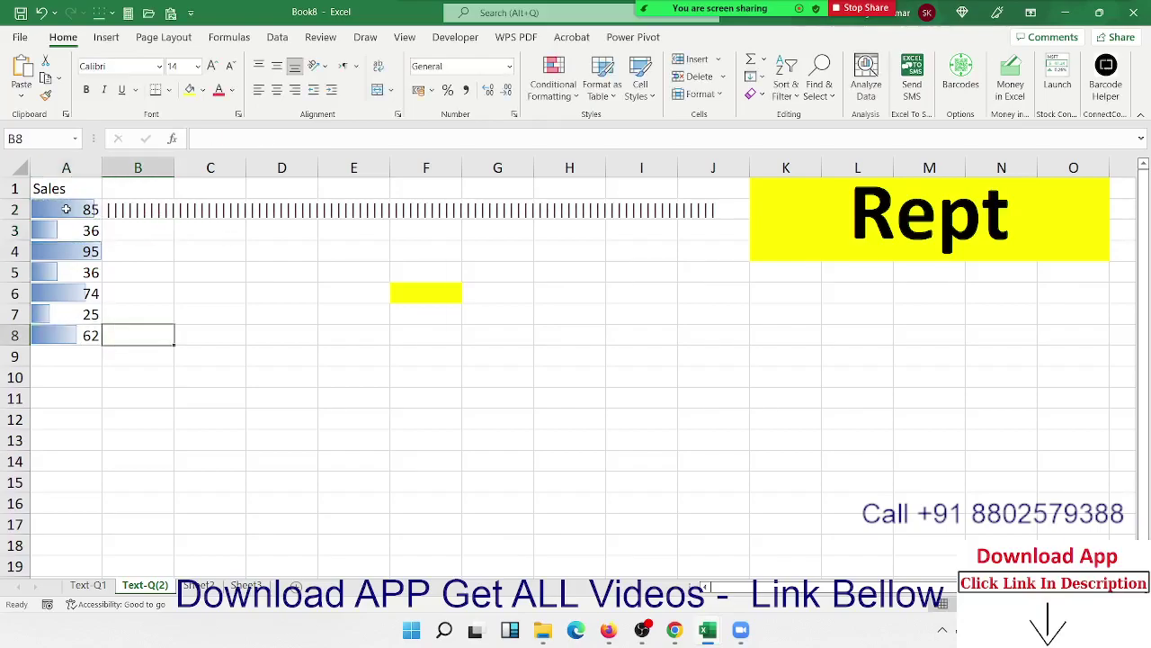
key(ctrl+shift+Up)
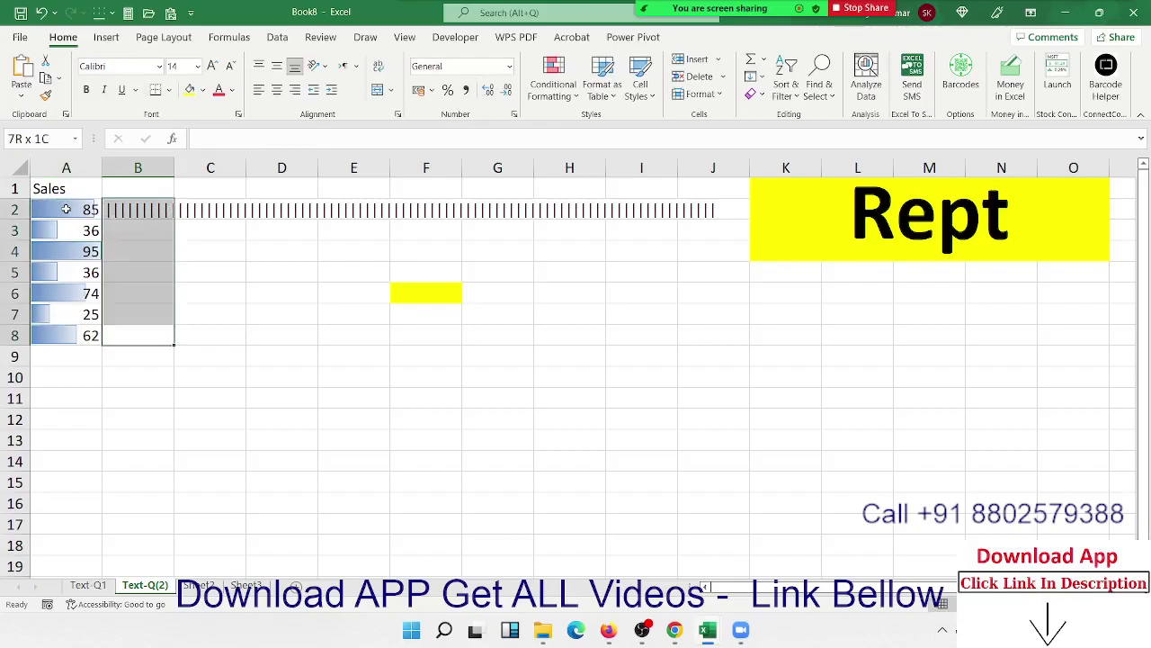
key(ctrl+d)
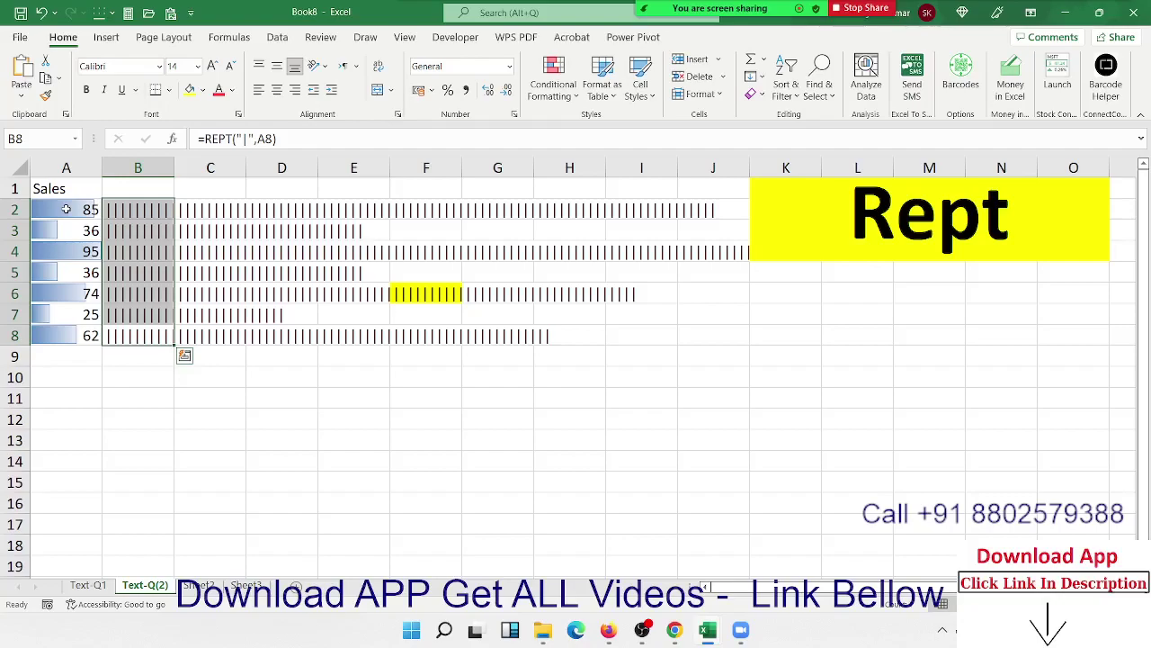
Set B2:B8 to the Britannic Bold font so the pipe strings render as solid bars.
click(159, 66)
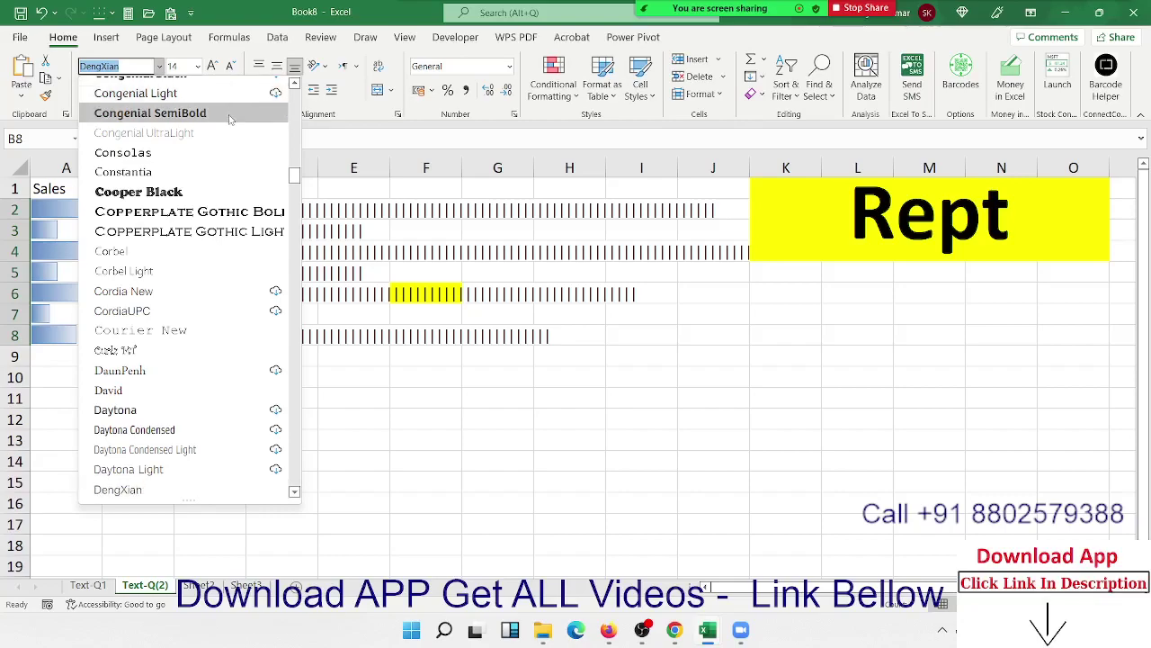
scroll(229, 121, up, 10)
scroll(231, 131, up, 13)
scroll(233, 140, down, 6)
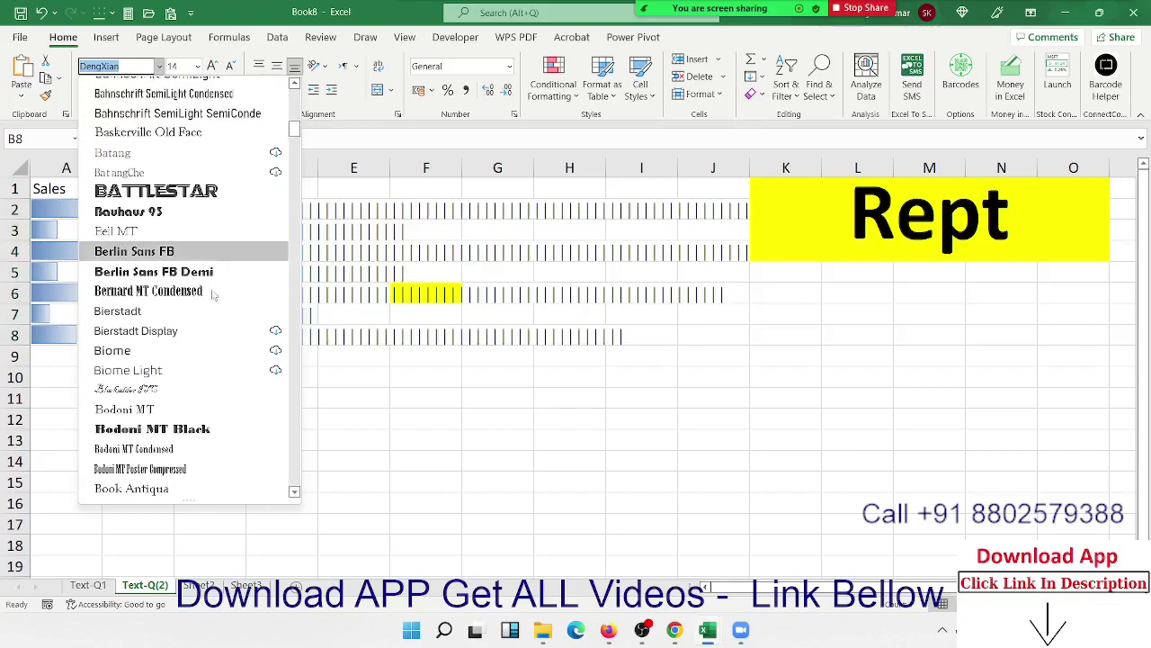
scroll(206, 310, down, 7)
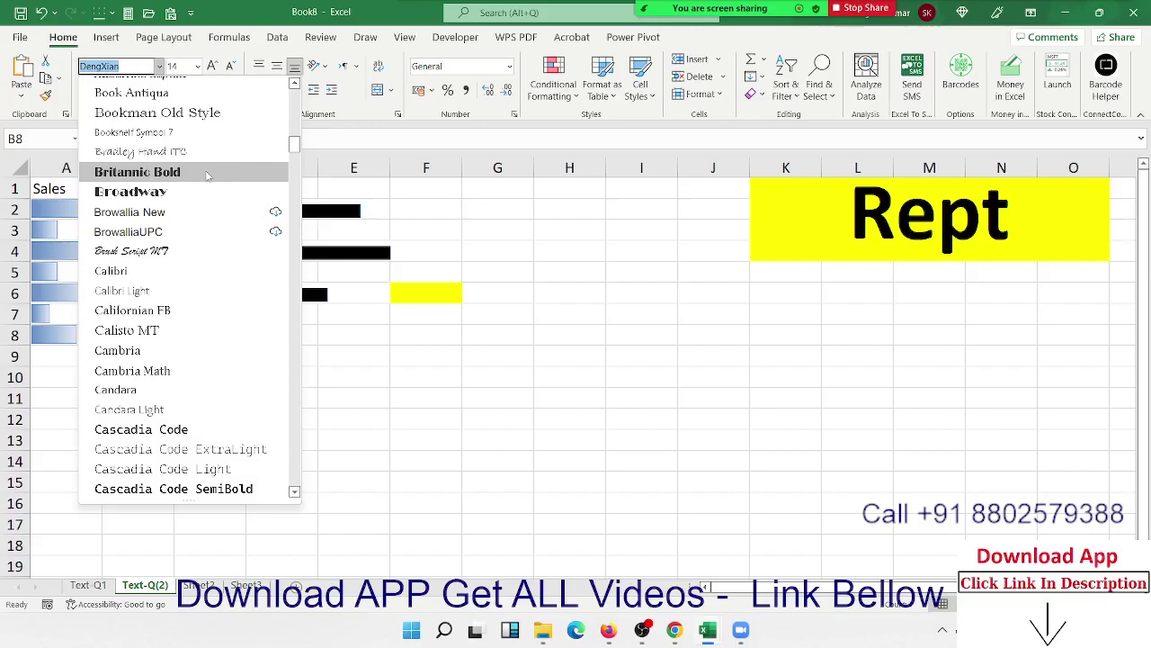
click(207, 173)
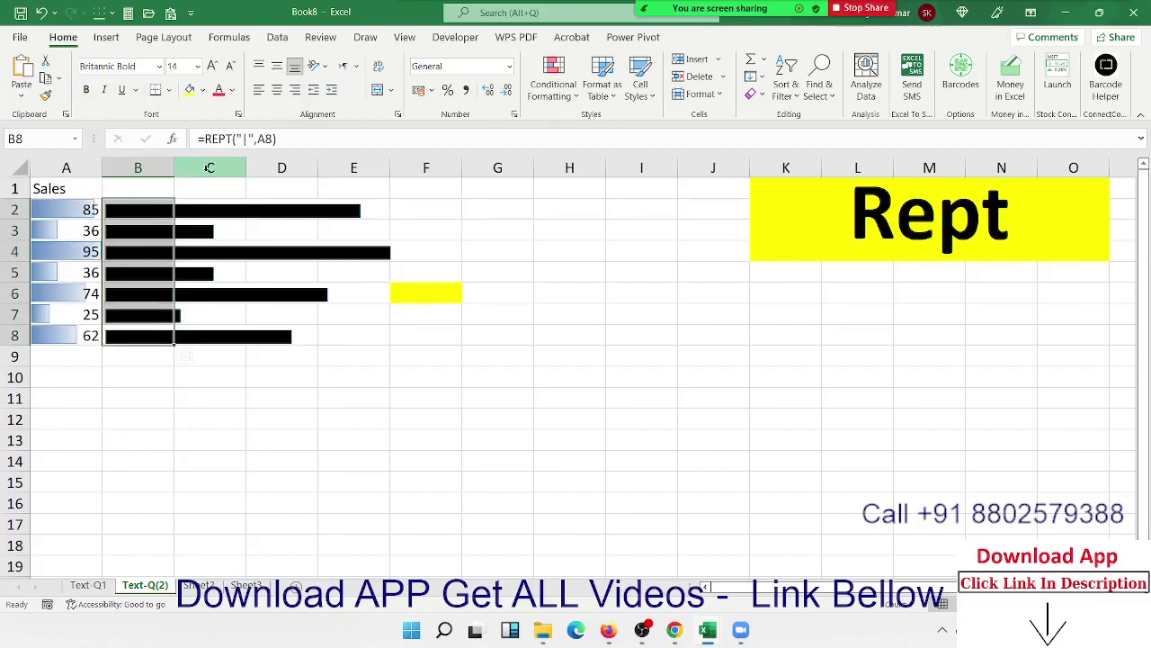
click(279, 416)
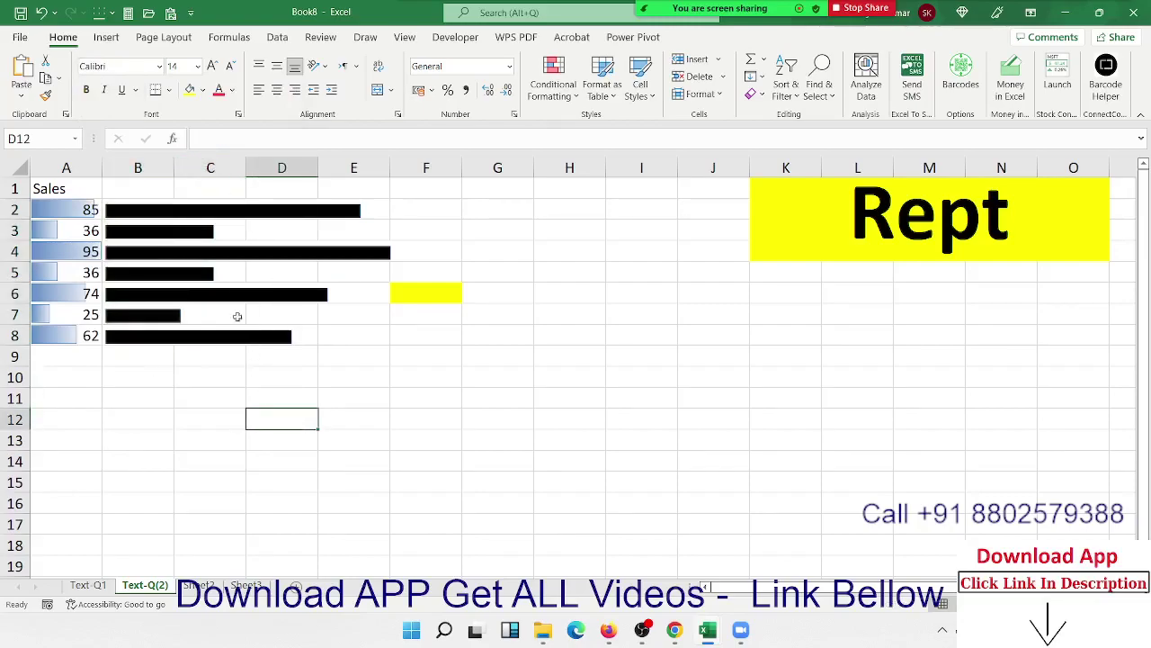
Change B2 to =REPT("|",A2/5) and copy it down to B8.
click(142, 209)
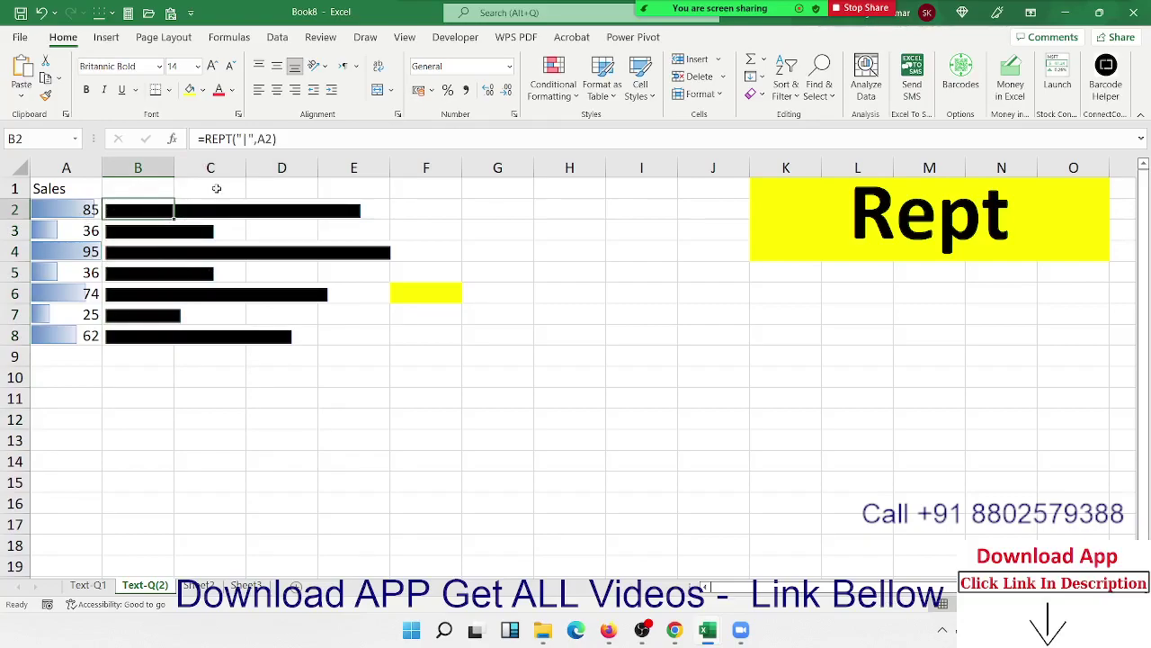
click(275, 139)
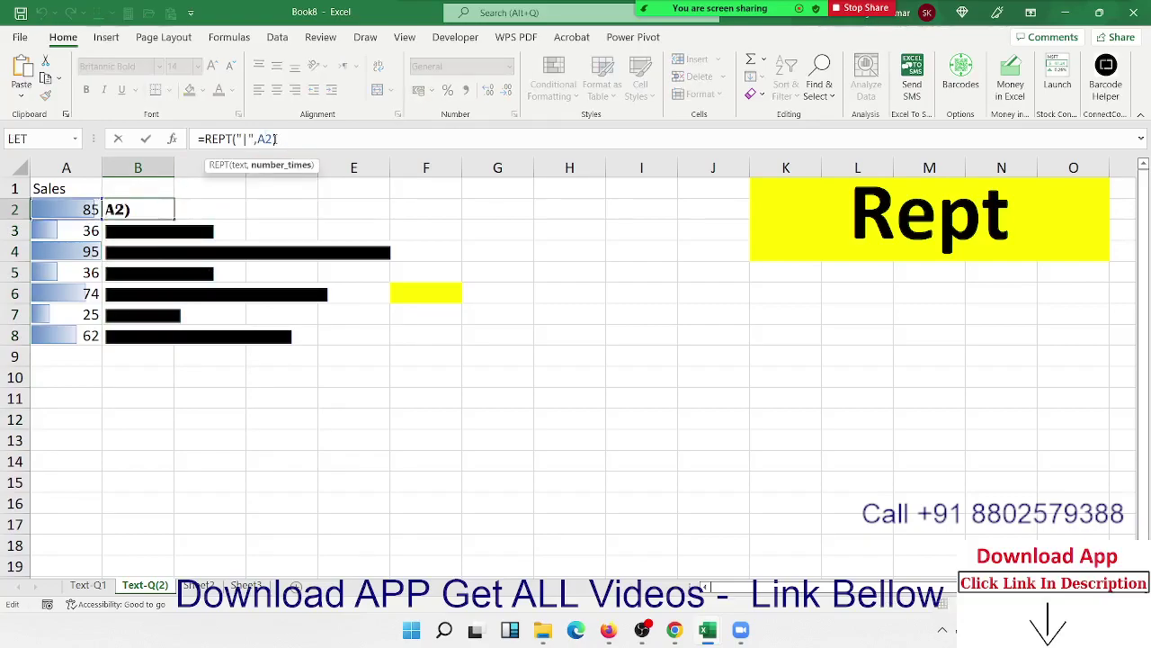
text(/)
key(Return)
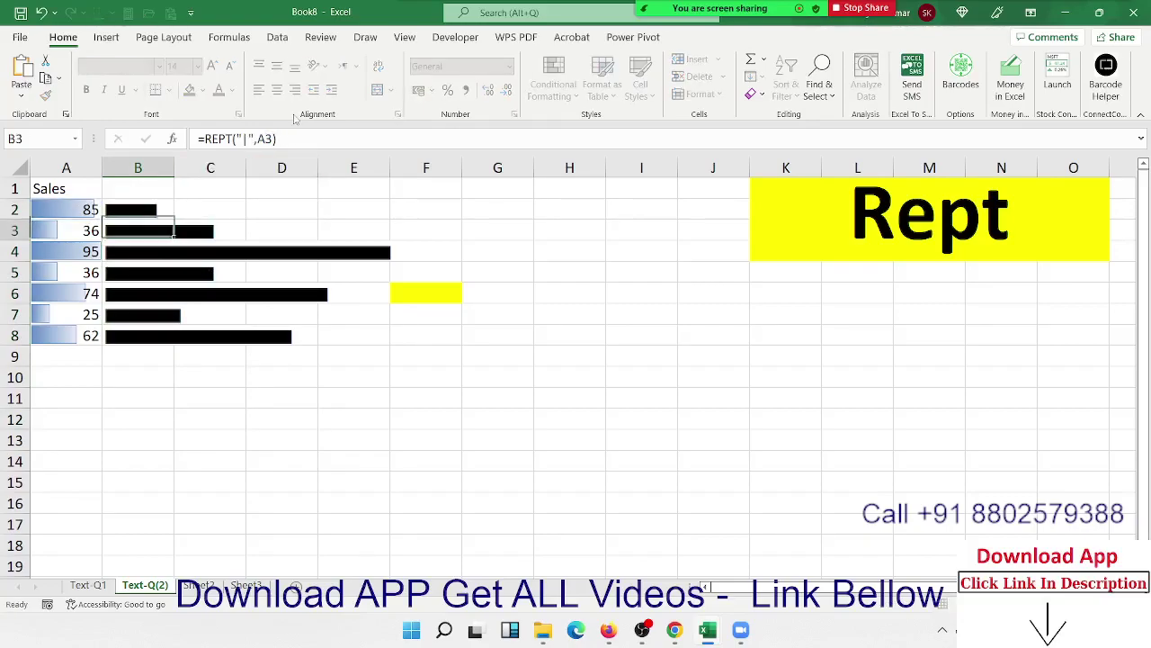
click(160, 206)
double_click(172, 217)
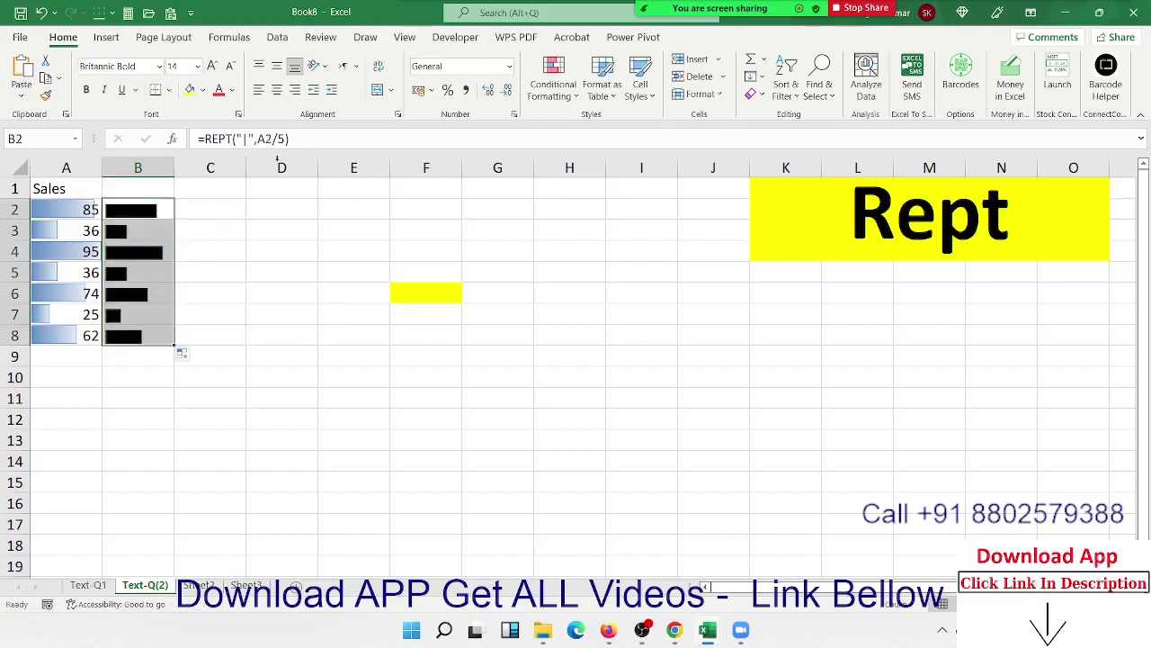
Recolor the Sales bars in B2:B8 from black to dark blue.
click(232, 90)
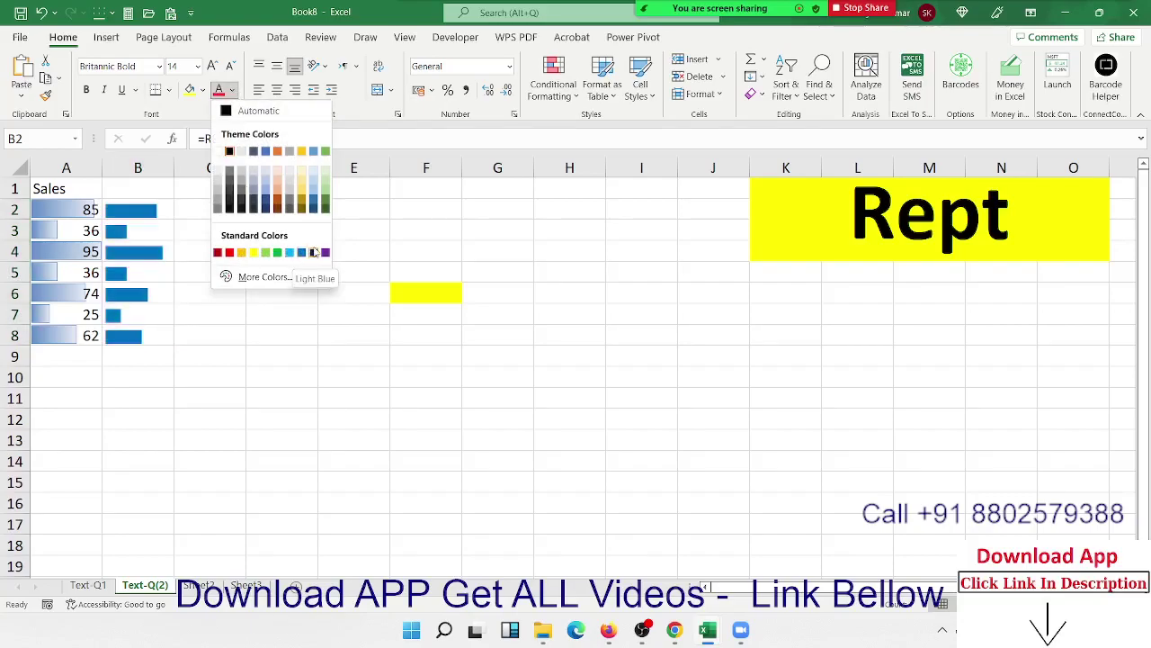
click(314, 252)
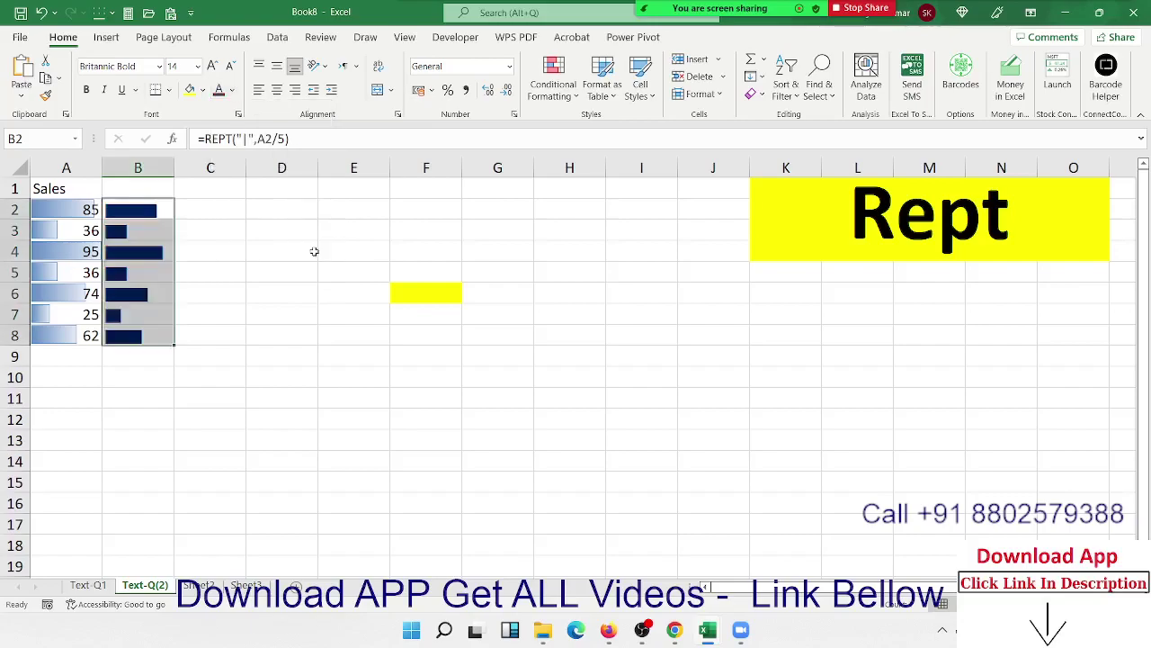
click(406, 410)
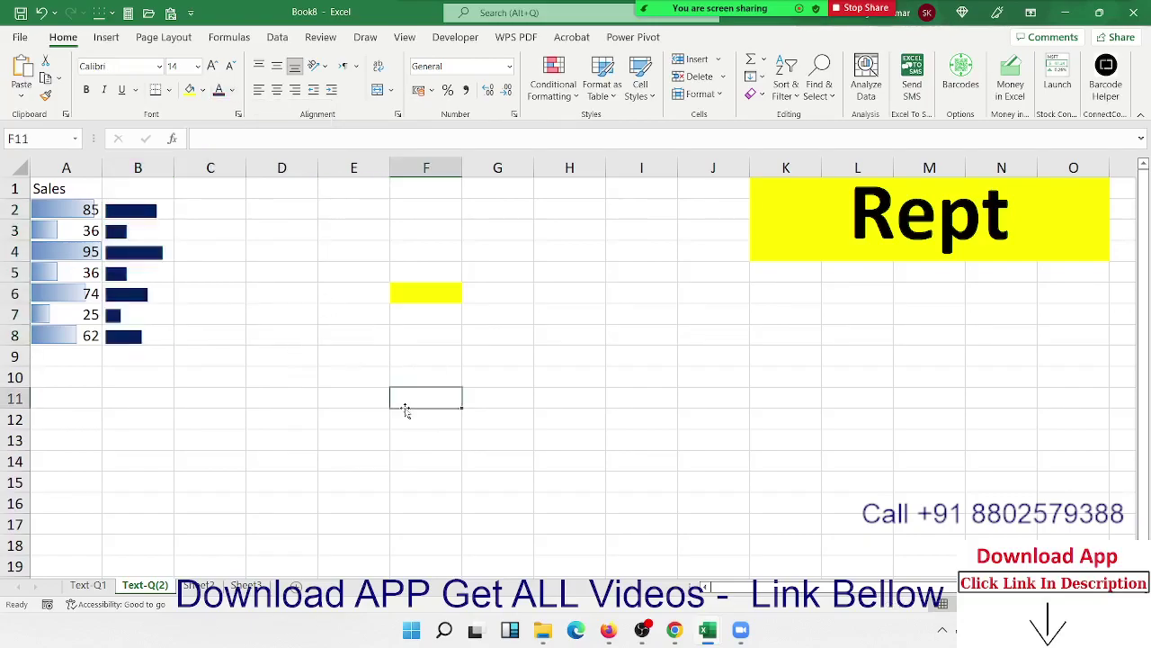
Enter =A2 in F11 and =B2 in G11 as a sample value and bar.
text(=)
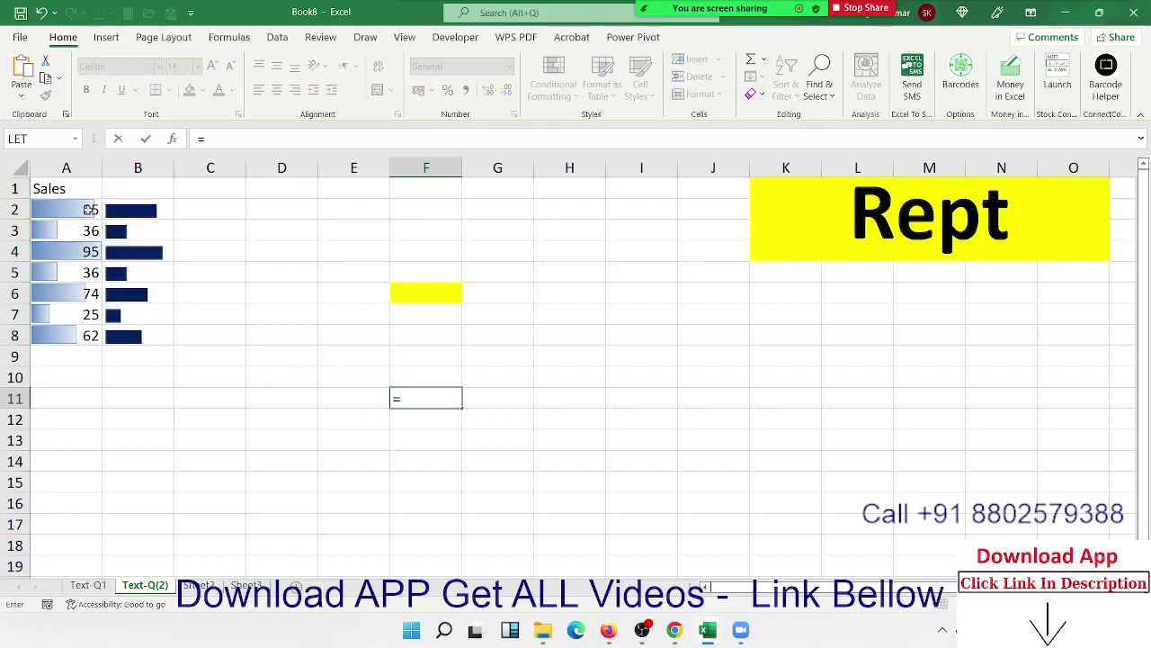
click(90, 210)
key(Return)
key(Up)
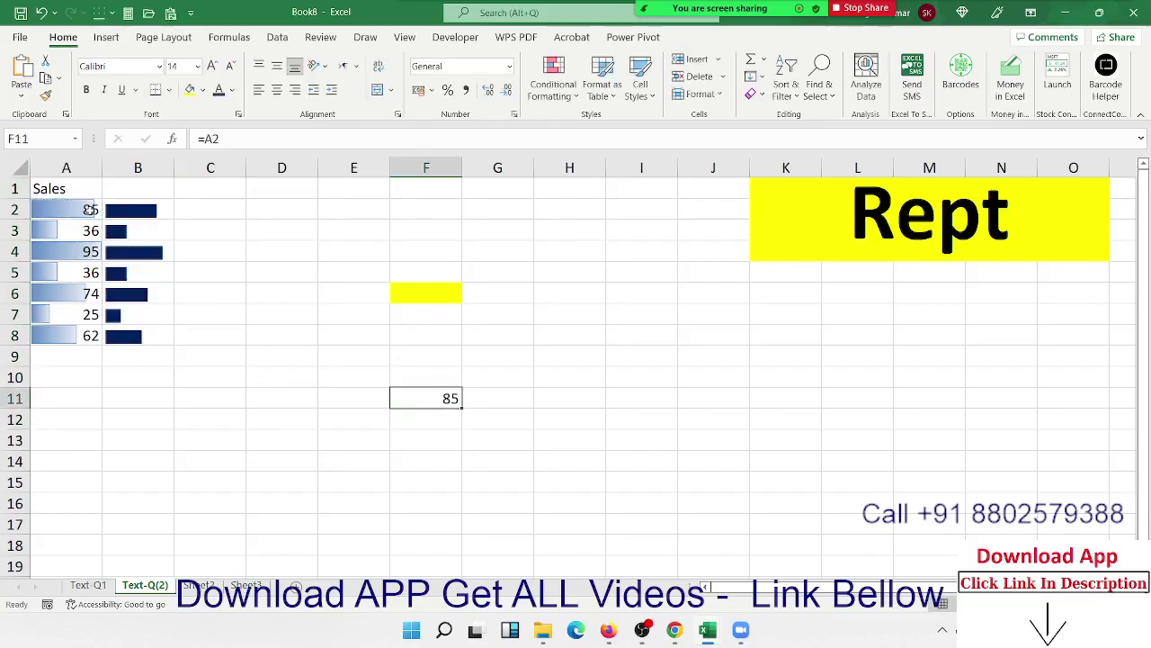
key(Right)
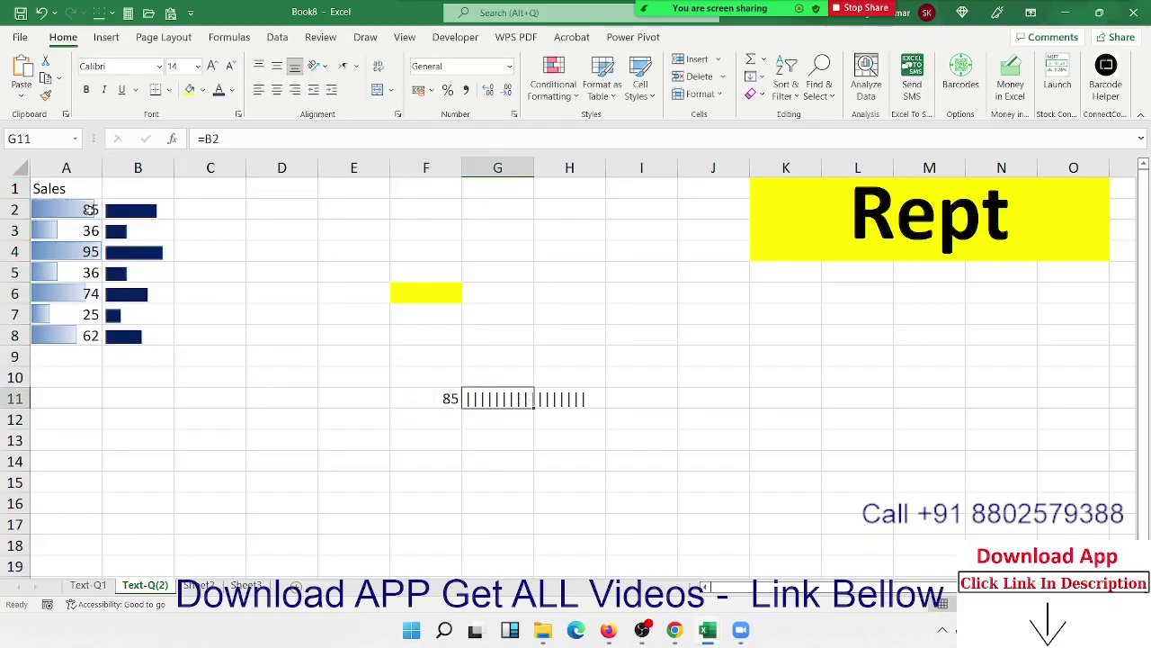
key(Return)
key(Up)
key(Left)
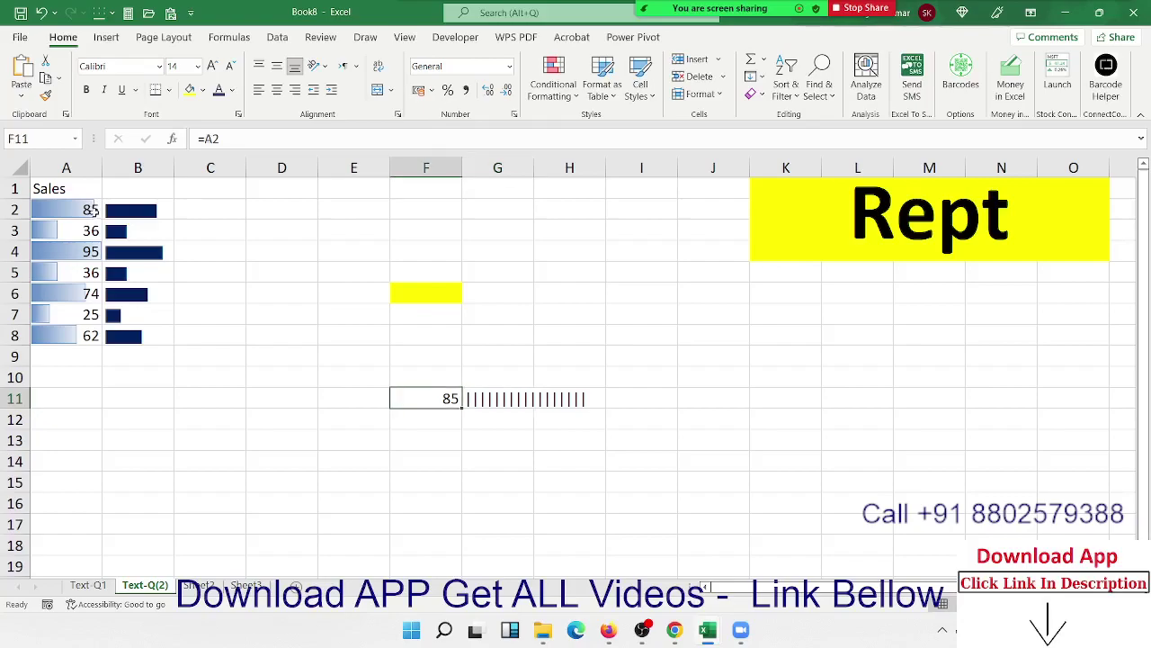
Copy B2's bar formatting onto G11 with Format Painter.
click(148, 204)
click(45, 94)
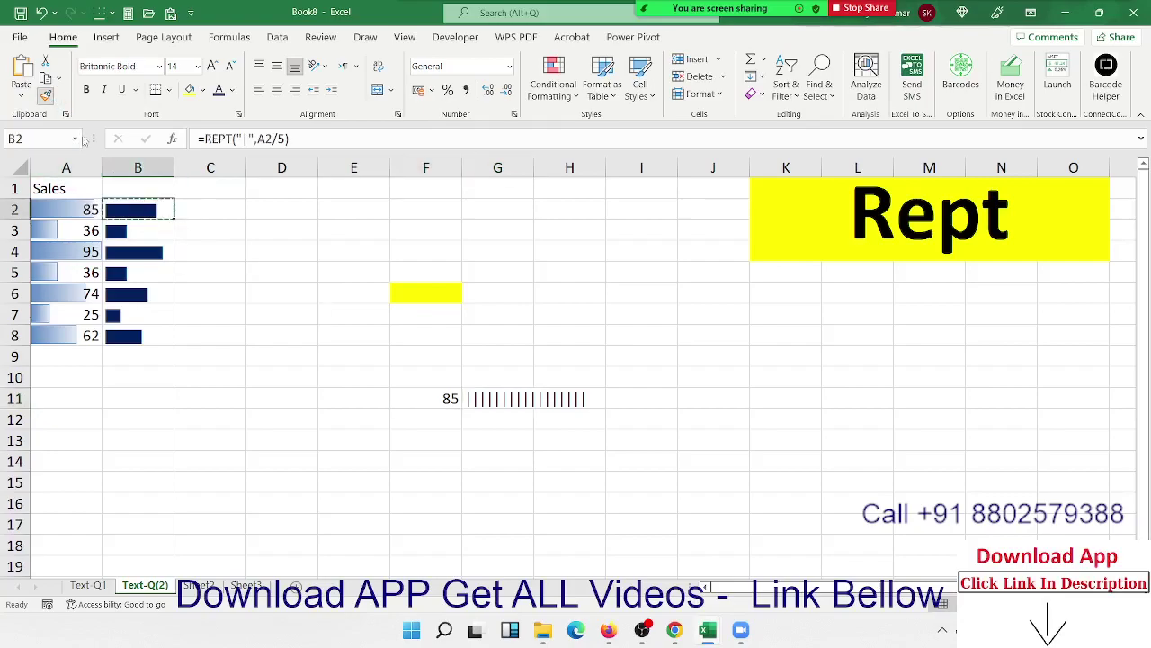
click(486, 399)
click(424, 419)
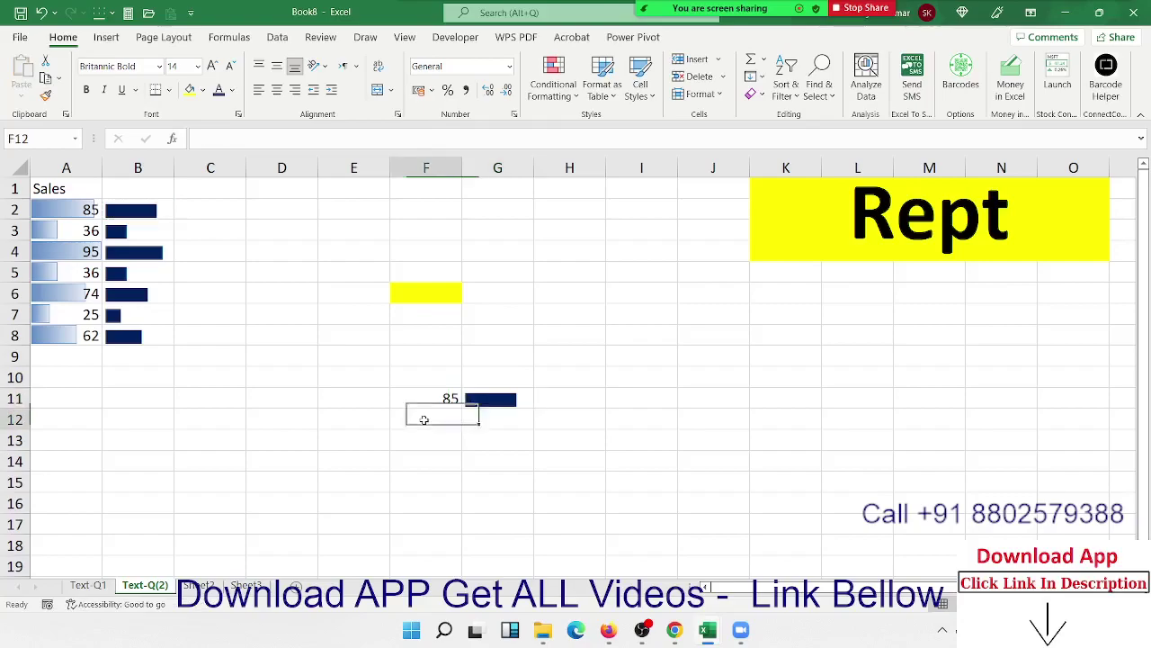
drag(424, 396, 477, 404)
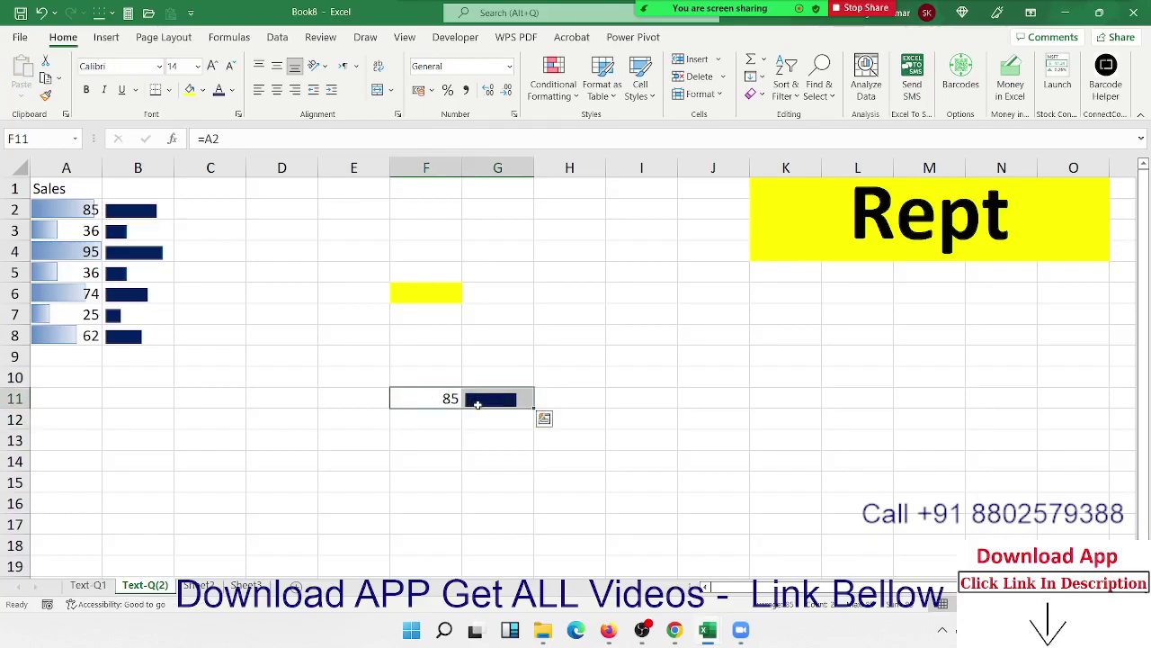
Check the F11 and G11 formulas, then duplicate the sheet as Text-Q(3).
click(416, 404)
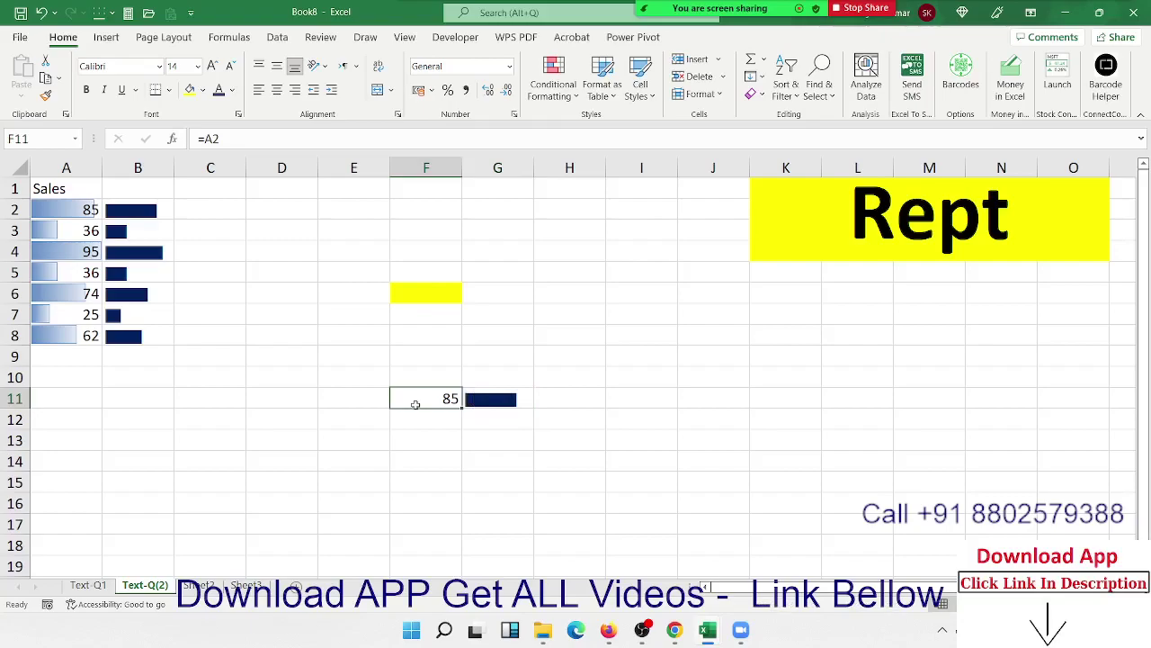
click(495, 404)
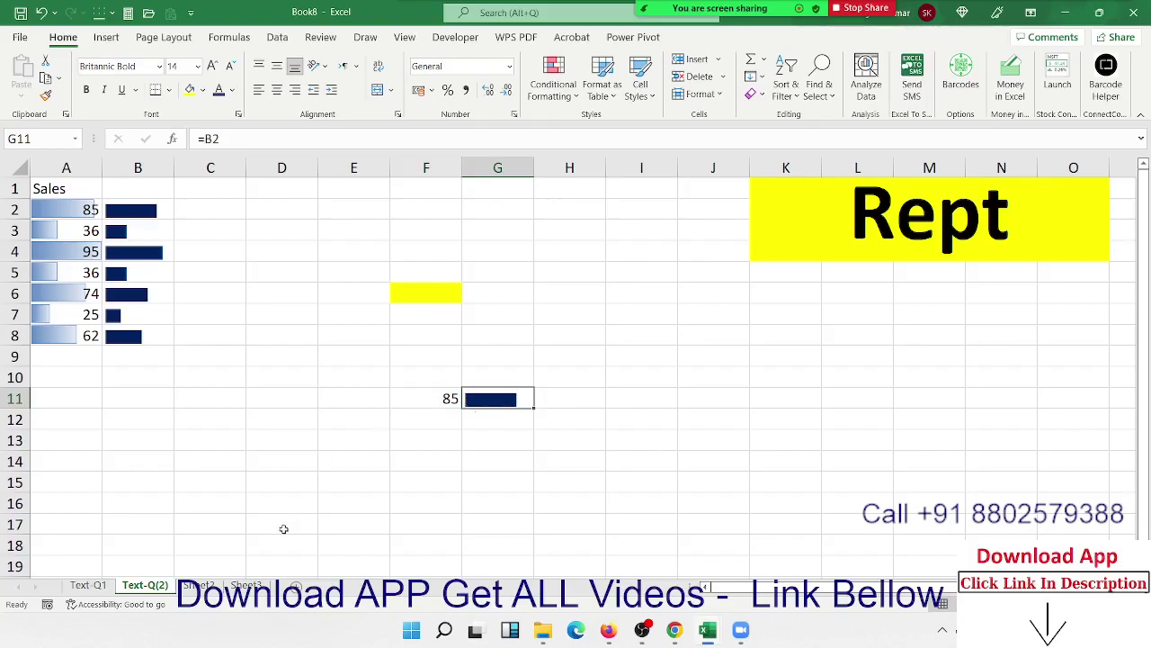
ctrl+drag(148, 586, 206, 585)
double_click(209, 586)
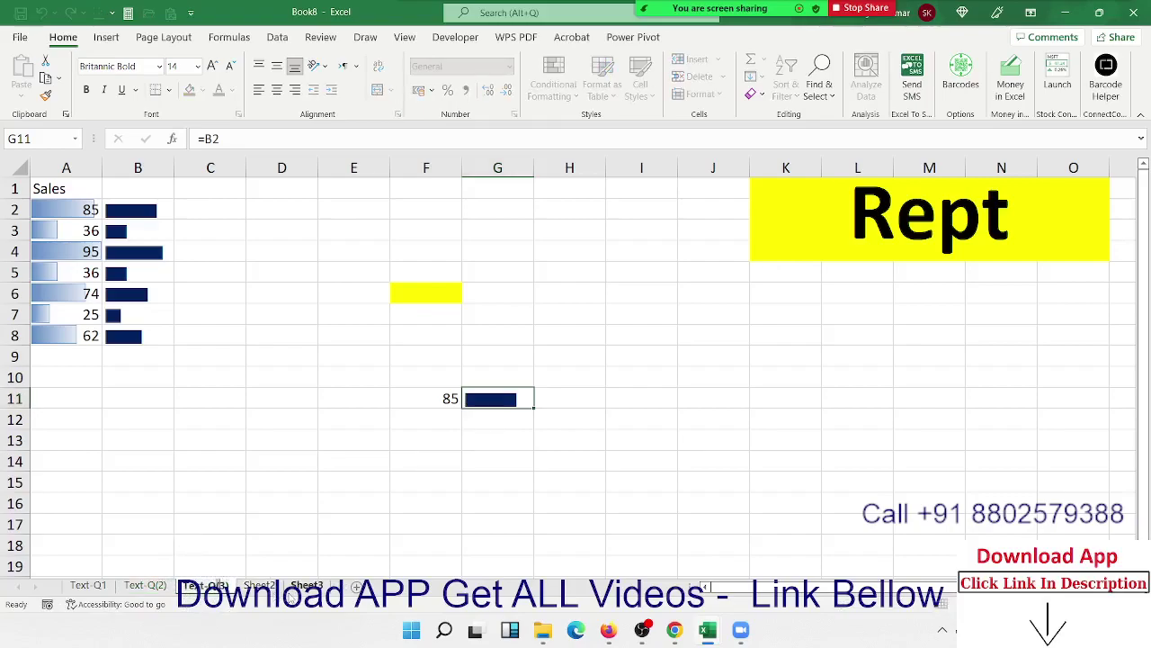
Finish naming the copied sheet and clear the demo area E5:H13.
key(Return)
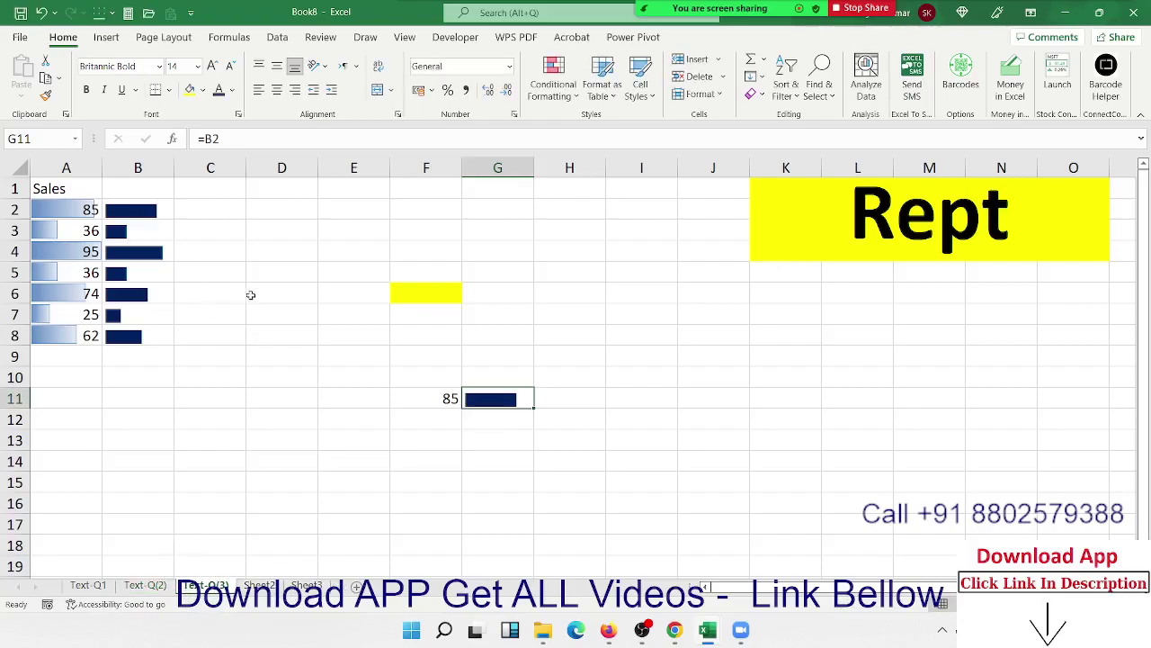
click(251, 294)
drag(344, 270, 535, 431)
key(Delete)
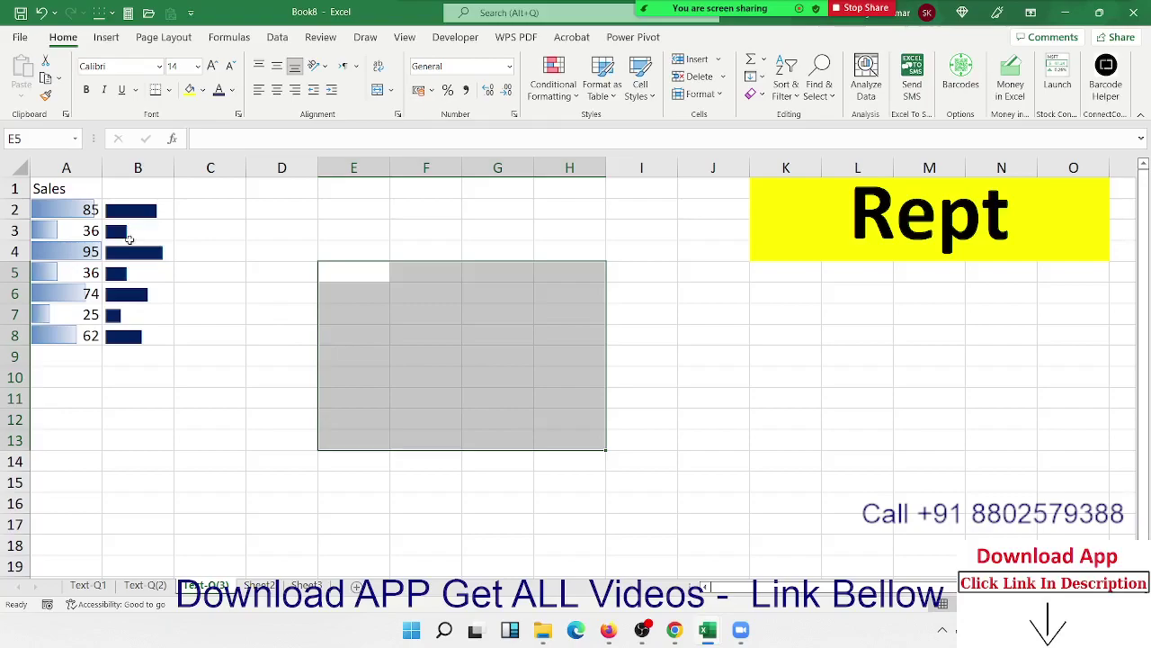
Paste an empty cell over A2:B8 to wipe the Sales values and bars.
click(179, 374)
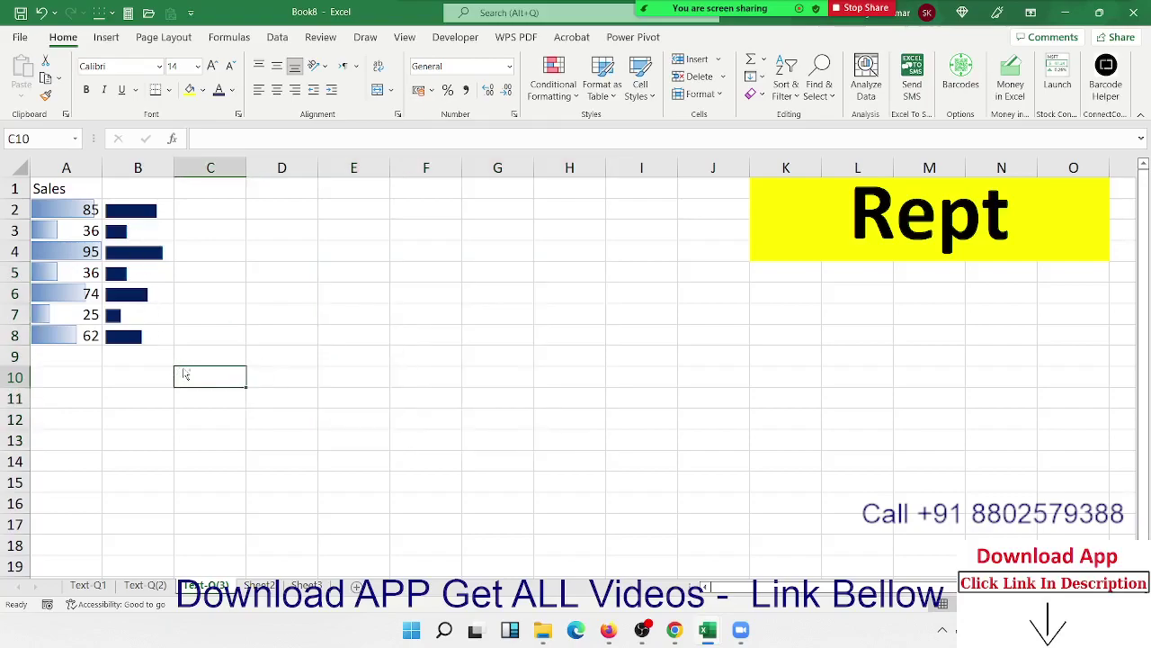
key(ctrl+c)
key(Up)
key(Up)
key(Left)
key(shift+Left)
key(shift+Up)
key(shift+Up)
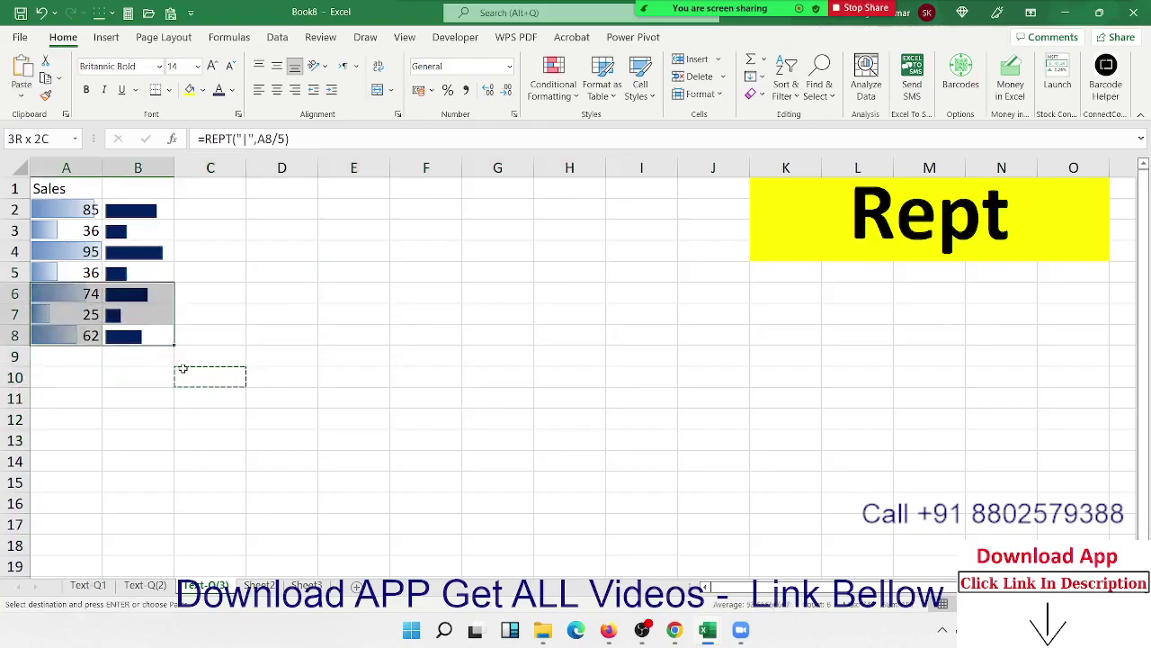
key(shift+Up)
key(shift+Up)
key(shift+Up)
key(shift+Up)
key(Return)
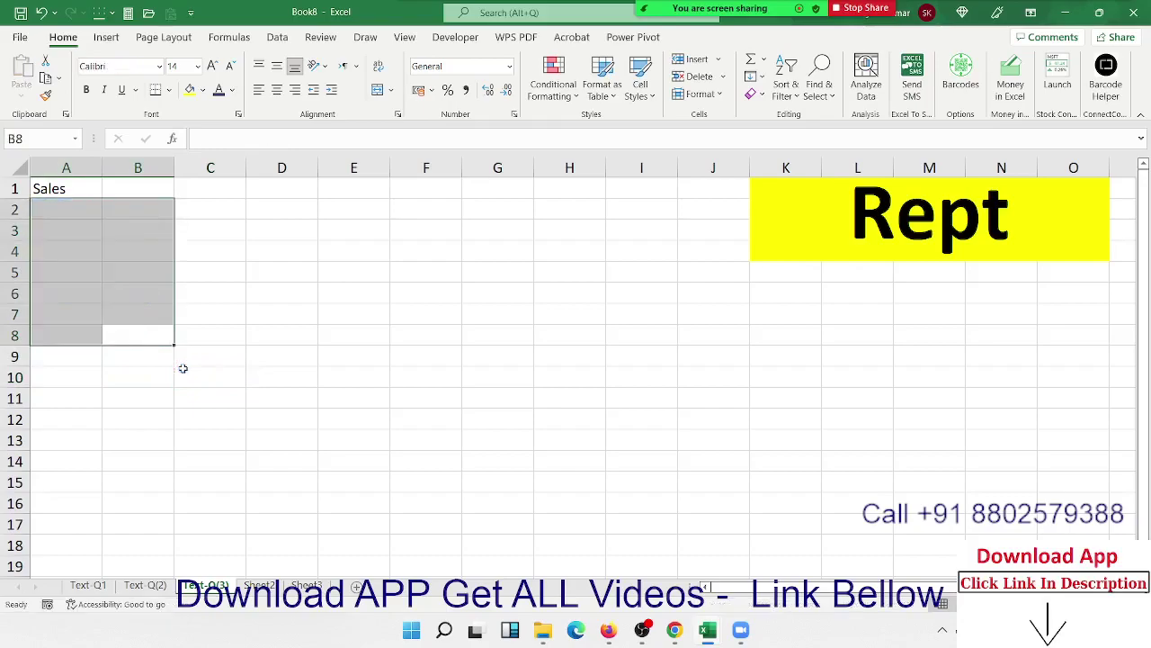
Delete the Sales heading in A1.
key(ctrl+Up)
key(Left)
key(Delete)
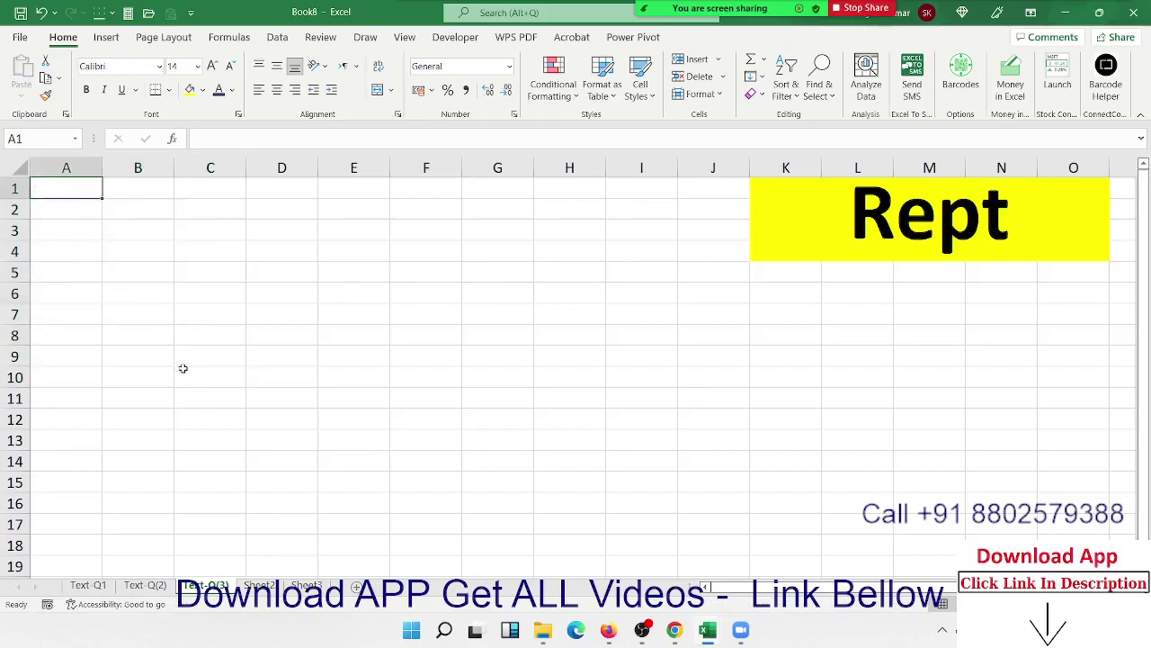
key(Right)
key(Right)
key(Left)
key(Left)
Head A1 with Profit/Loss and enter 85, 96, -54 and -9 below it.
text(Pr)
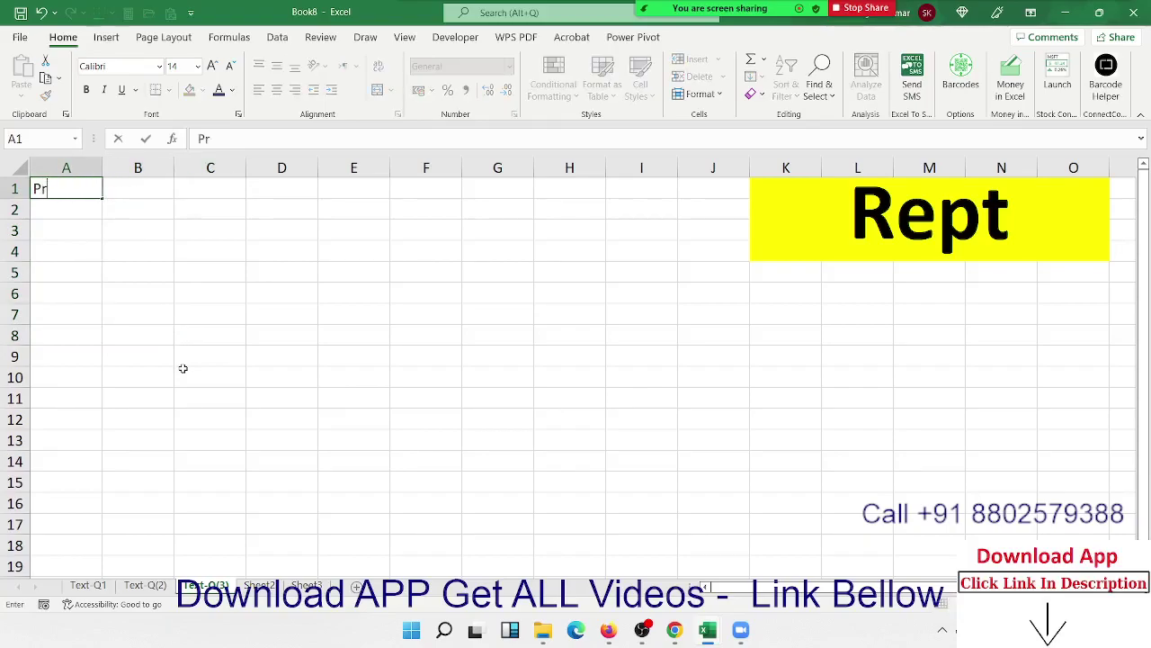
text(ofit/)
text(Loss)
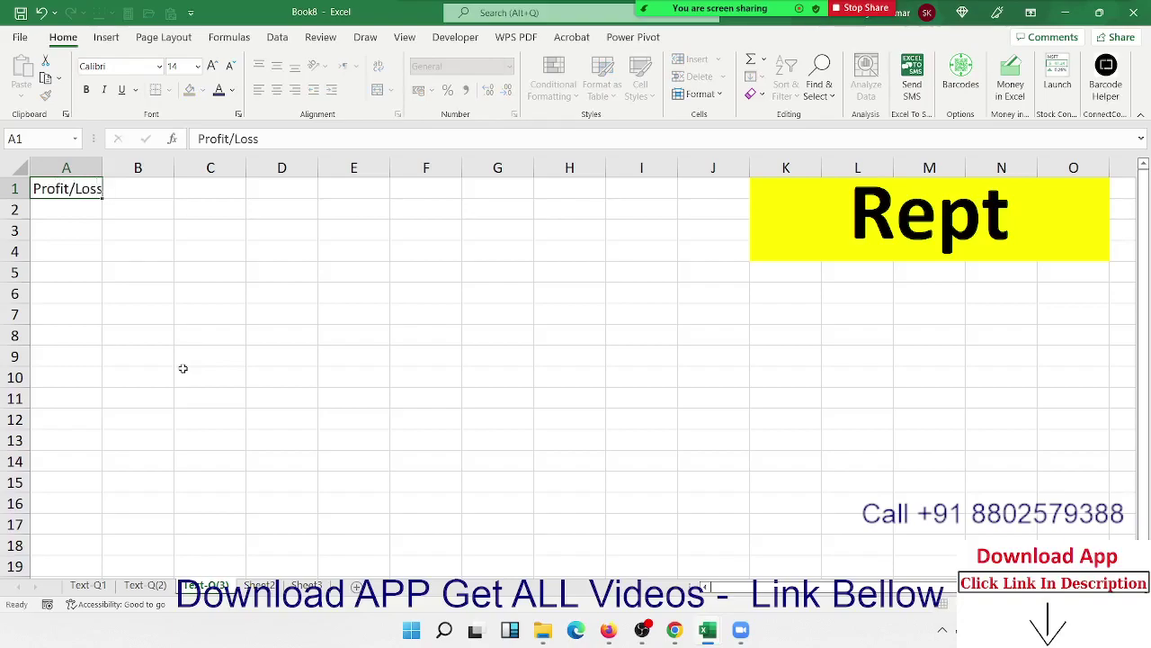
key(Return)
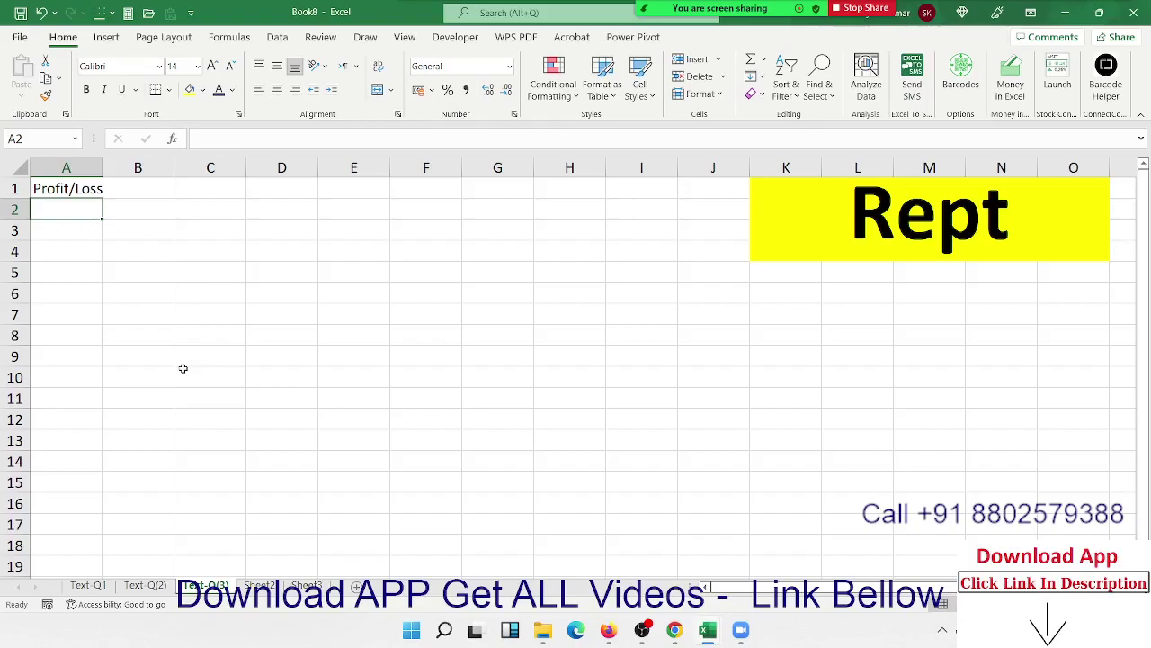
text(85)
key(Return)
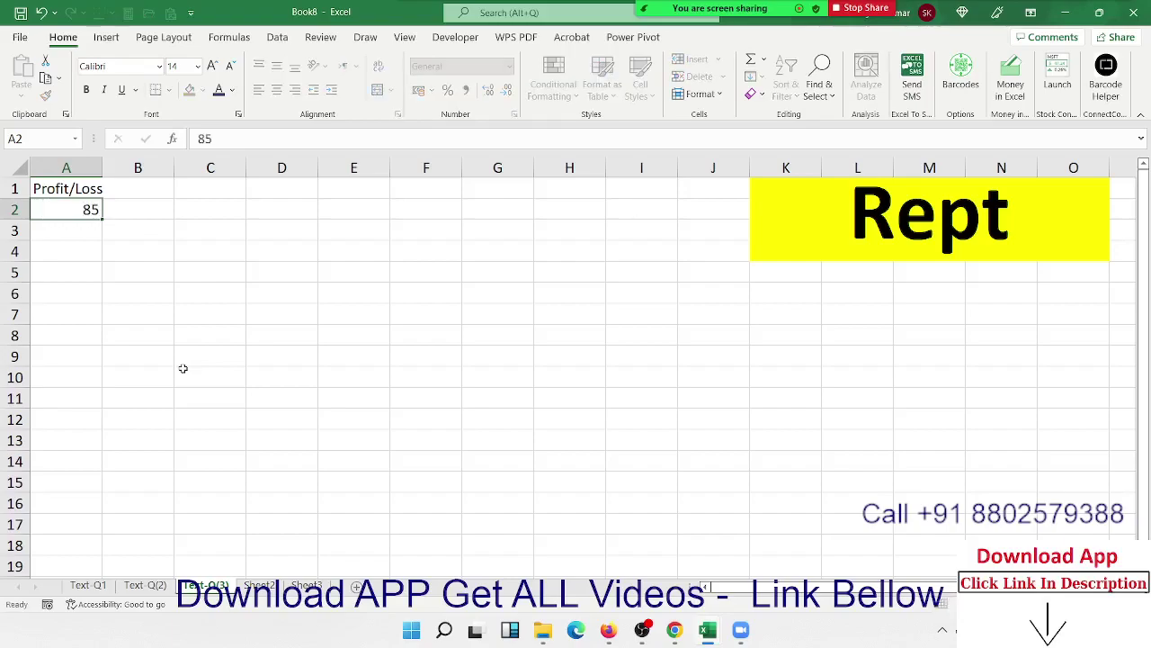
text(96)
key(Return)
text(-54)
key(Return)
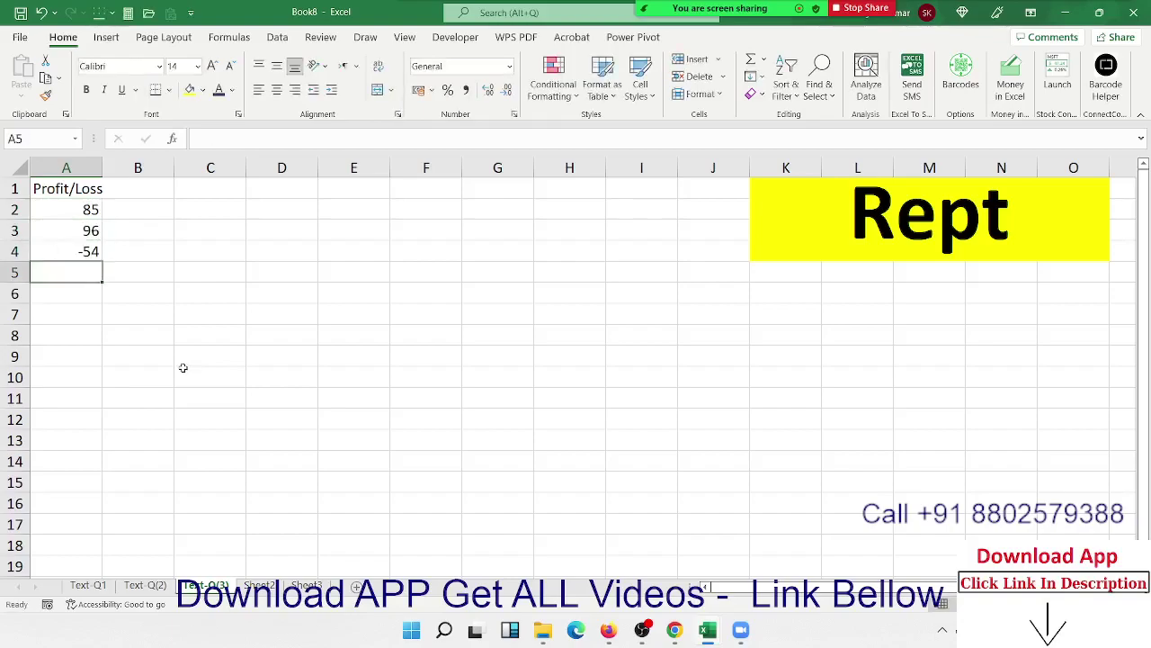
text(-9)
key(Return)
Enter -65 and 25 in A6:A7 and widen column A to fit.
text(5)
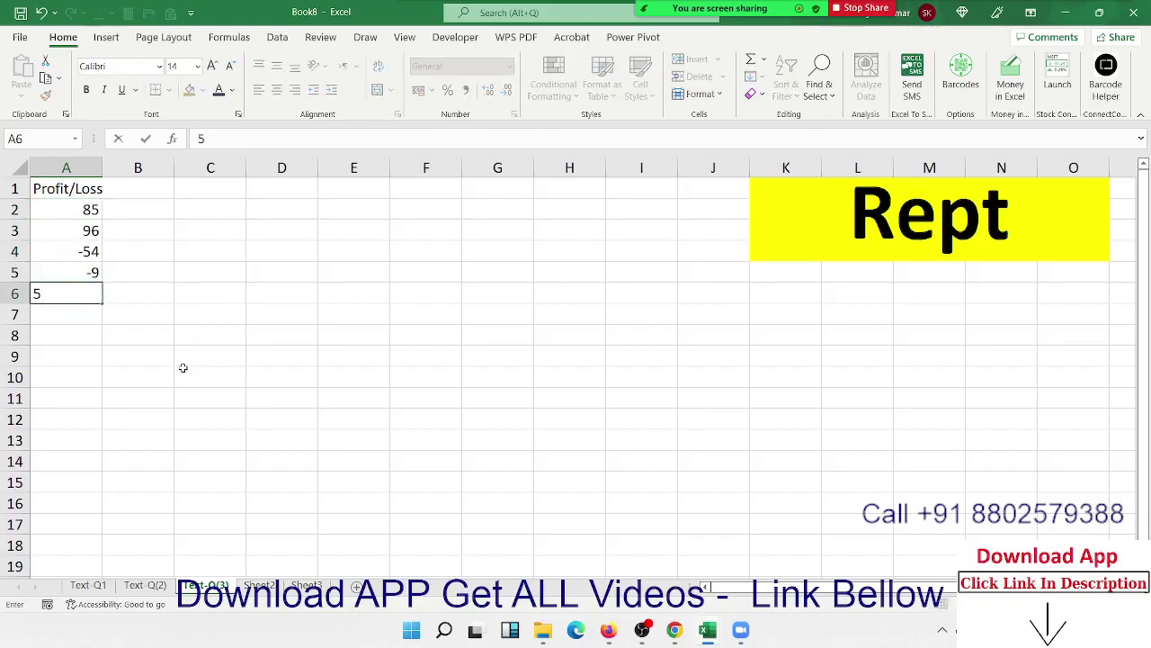
key(BackSpace)
text(-)
text(65)
key(Return)
text(25)
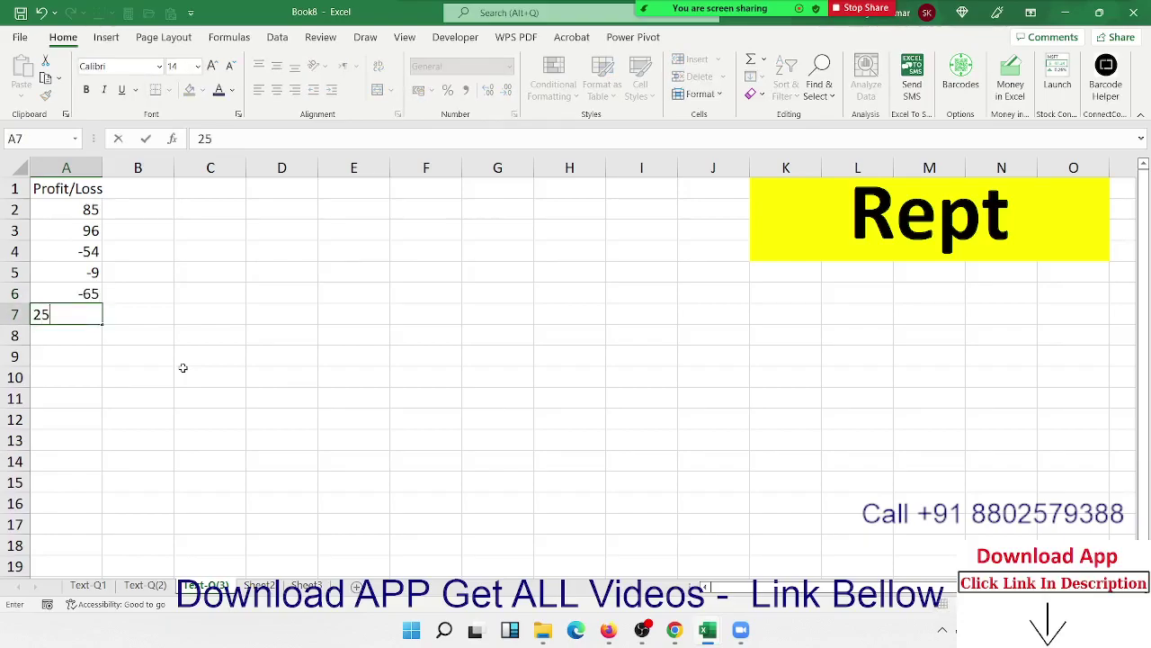
text(3)
key(BackSpace)
key(Up)
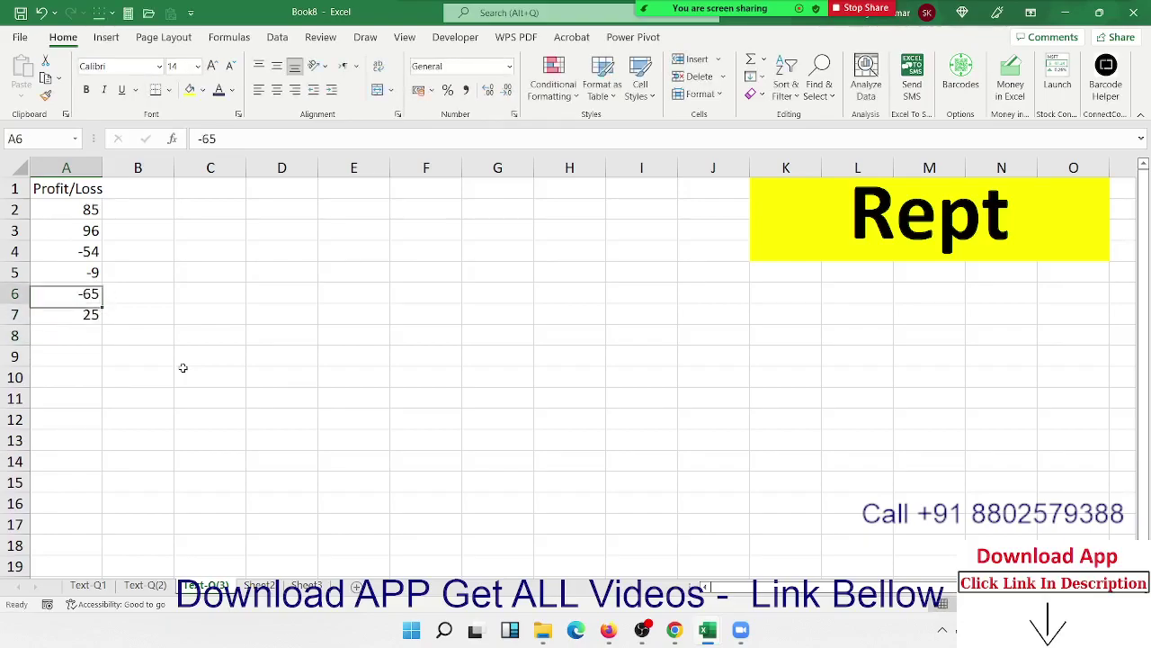
key(Up)
key(Up)
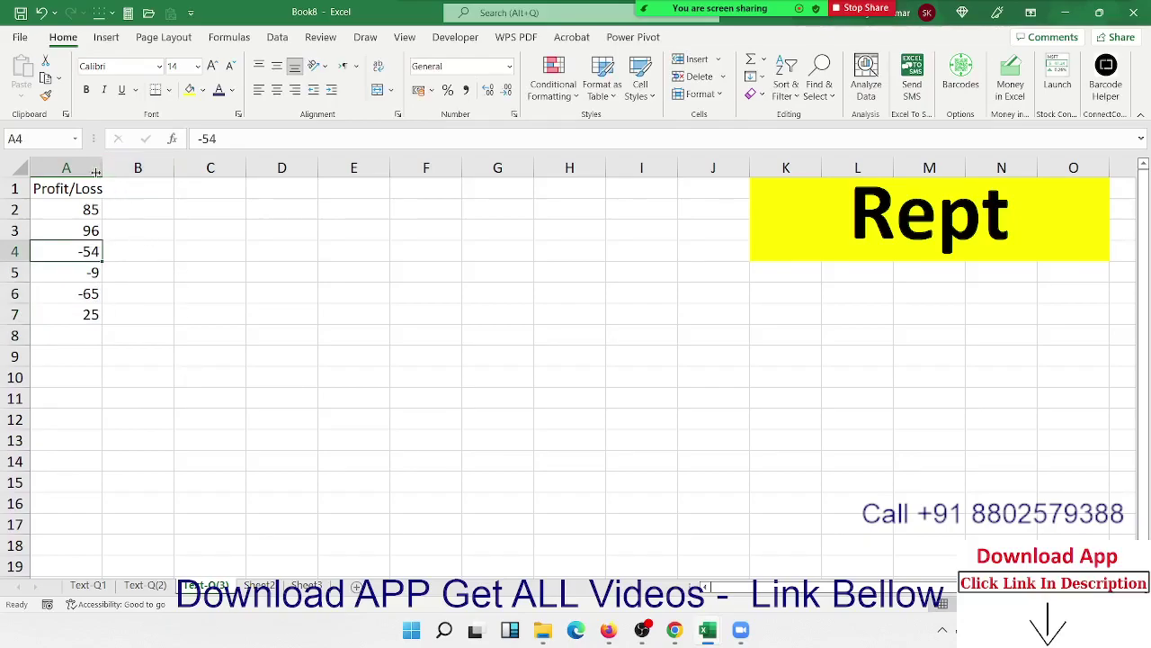
drag(100, 170, 105, 170)
Head column B with Loss and column C with Profit.
click(142, 186)
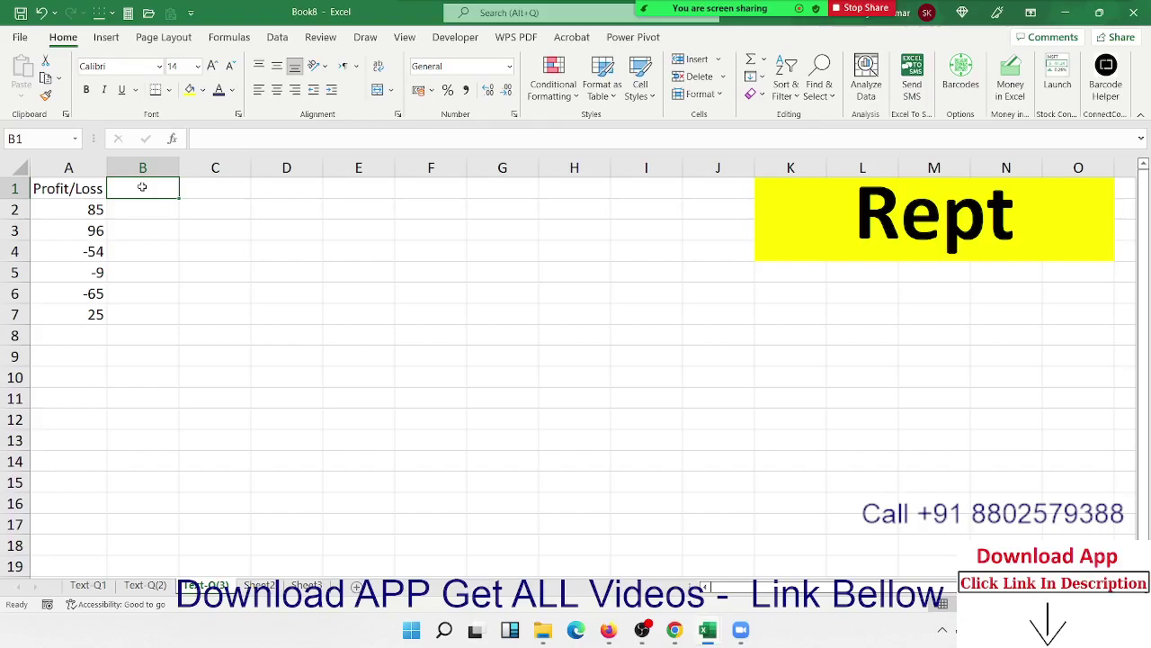
text(Profi)
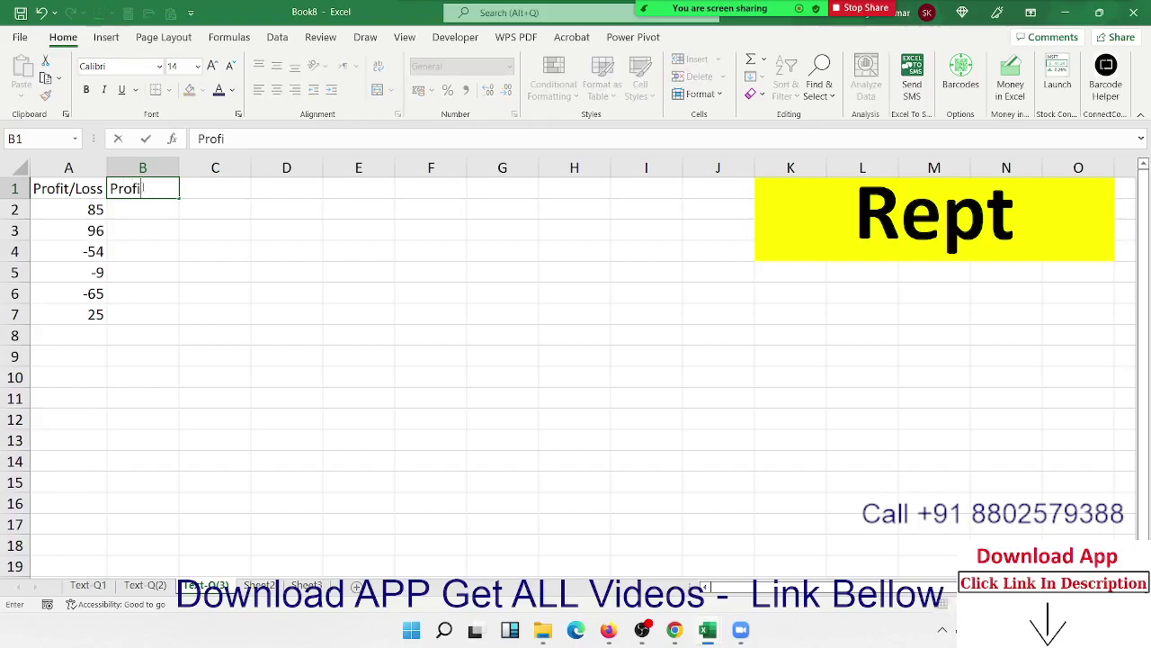
key(BackSpace)
key(BackSpace)
key(BackSpace)
key(BackSpace)
text(Lo)
key(Tab)
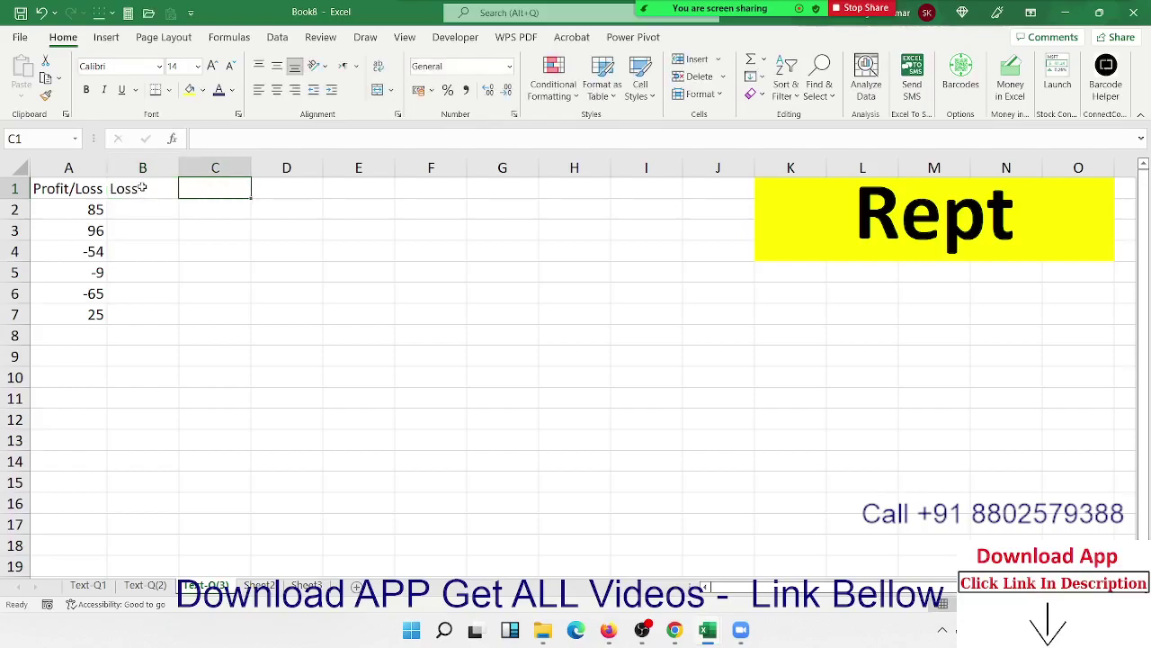
text(Prof)
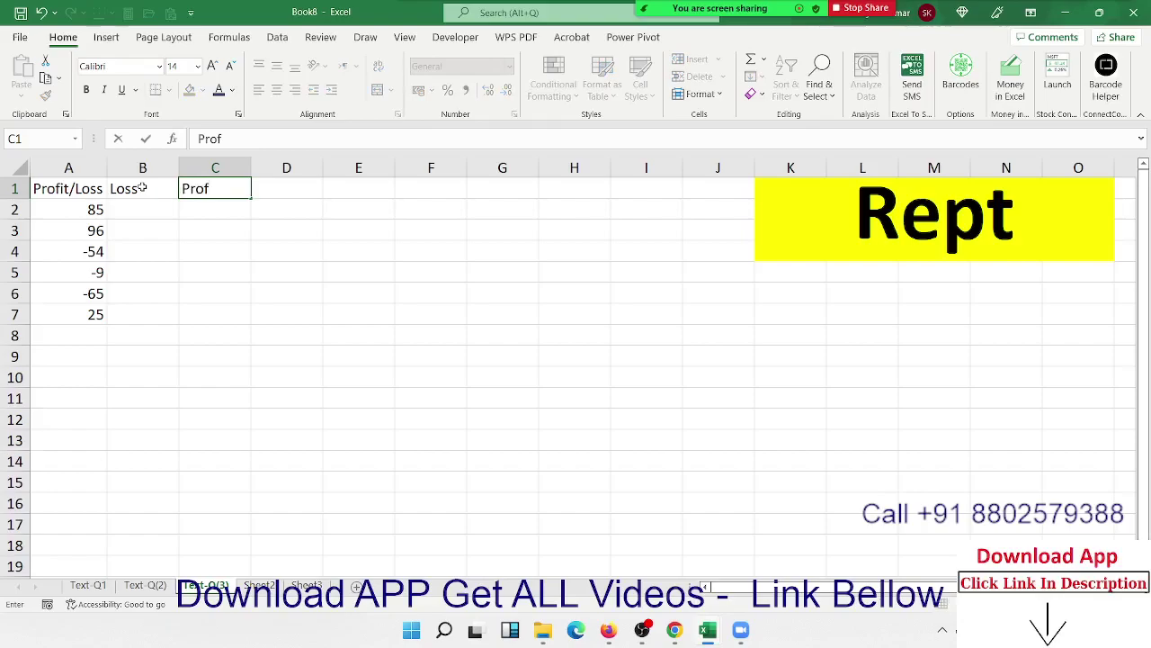
text(it)
key(Return)
key(Left)
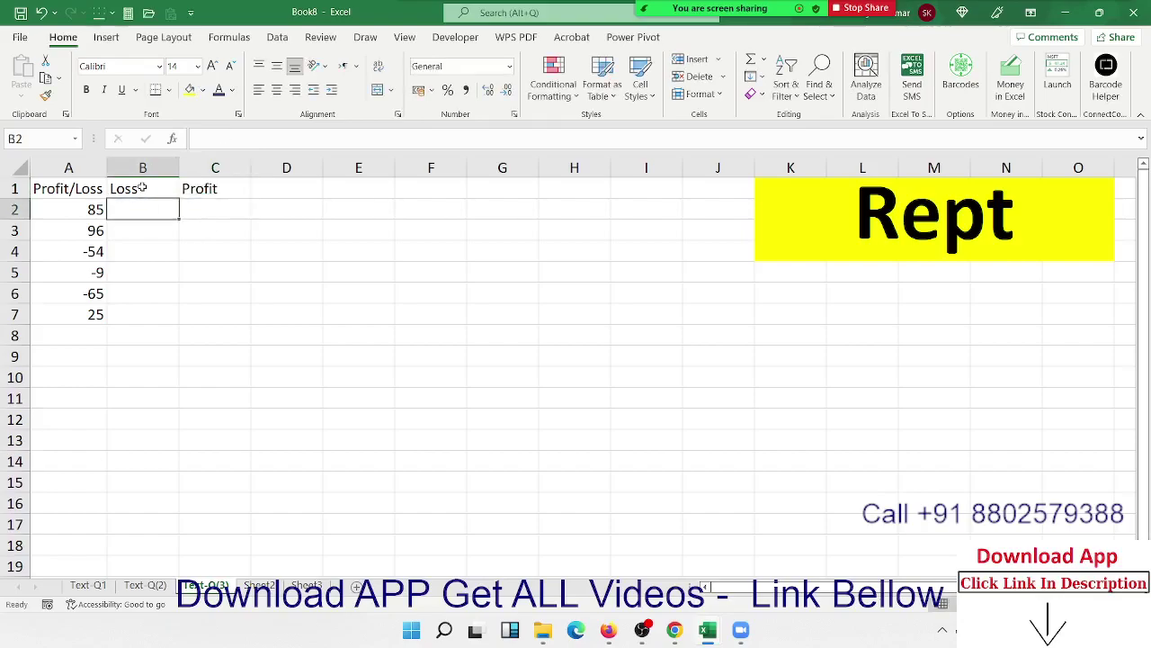
Start building =IF(A2<0,REPT("|",ABS(A2)),"") in B2 using REPT and ABS.
text(=IF()
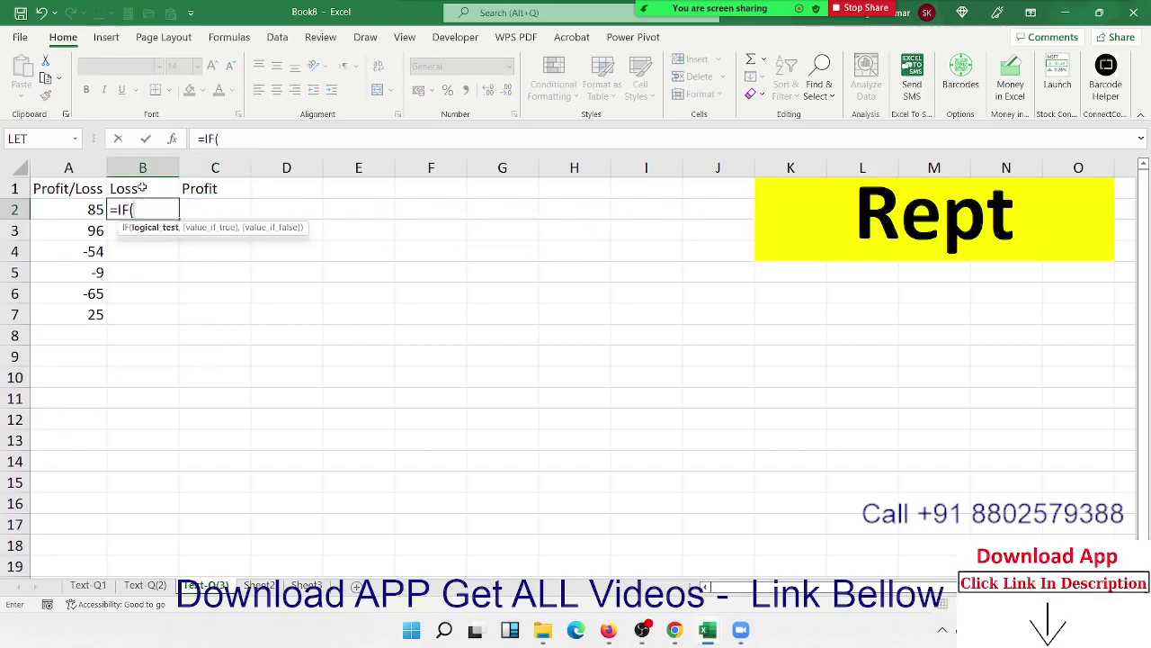
key(Left)
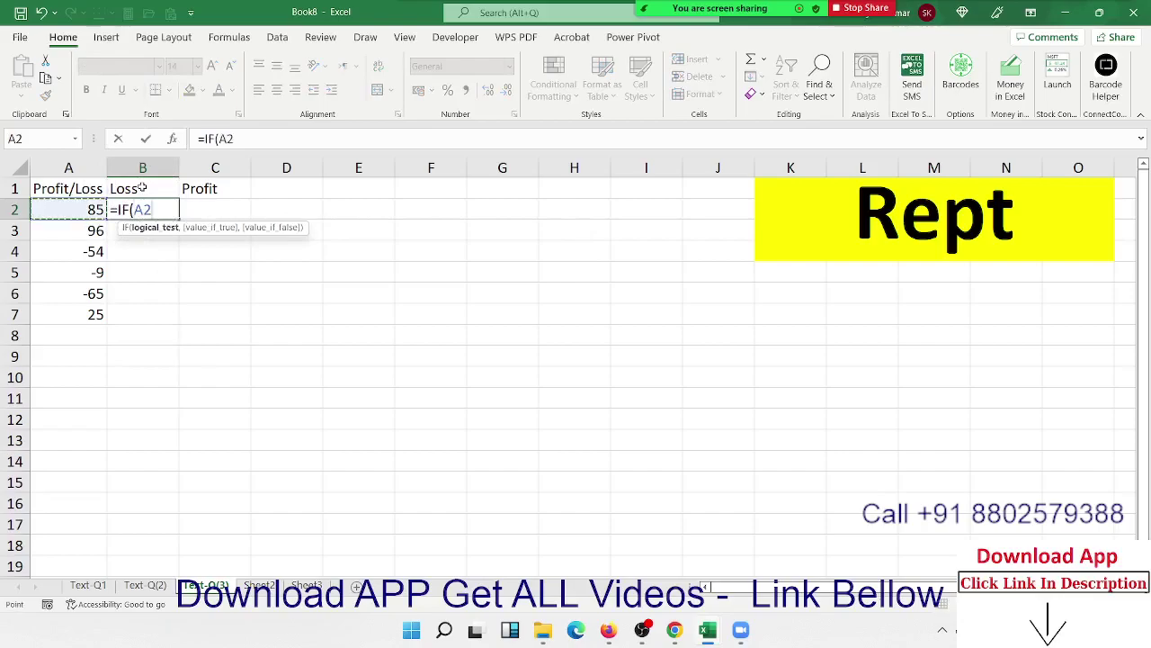
text(<)
text(0,re)
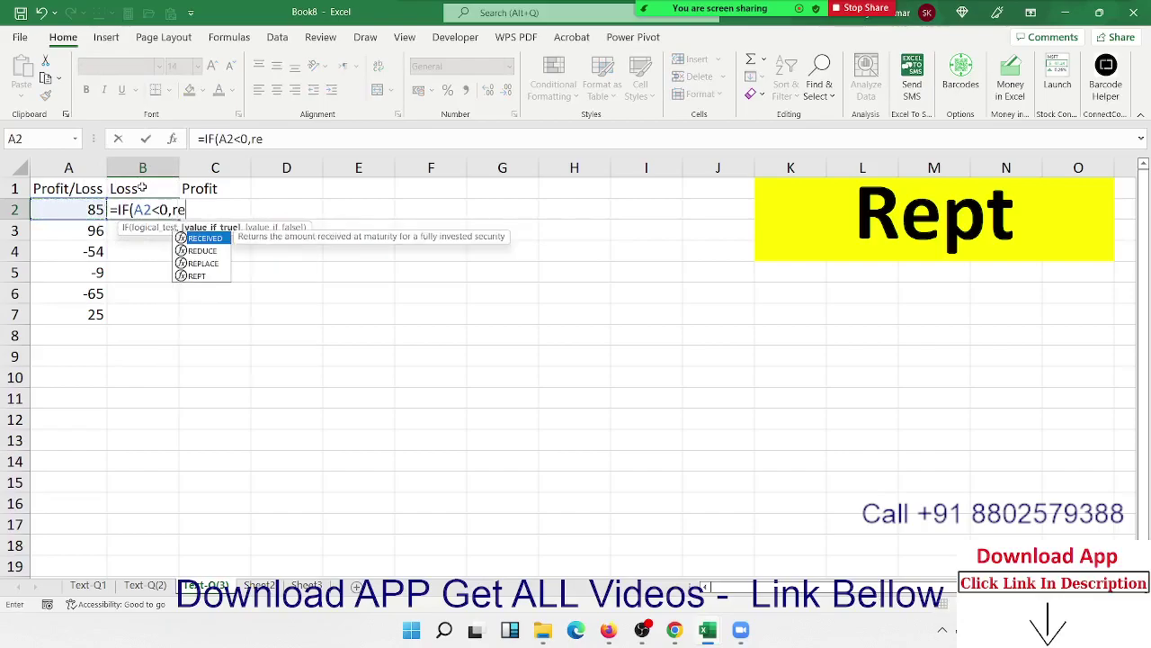
key(Down)
key(Down)
key(Down)
key(Tab)
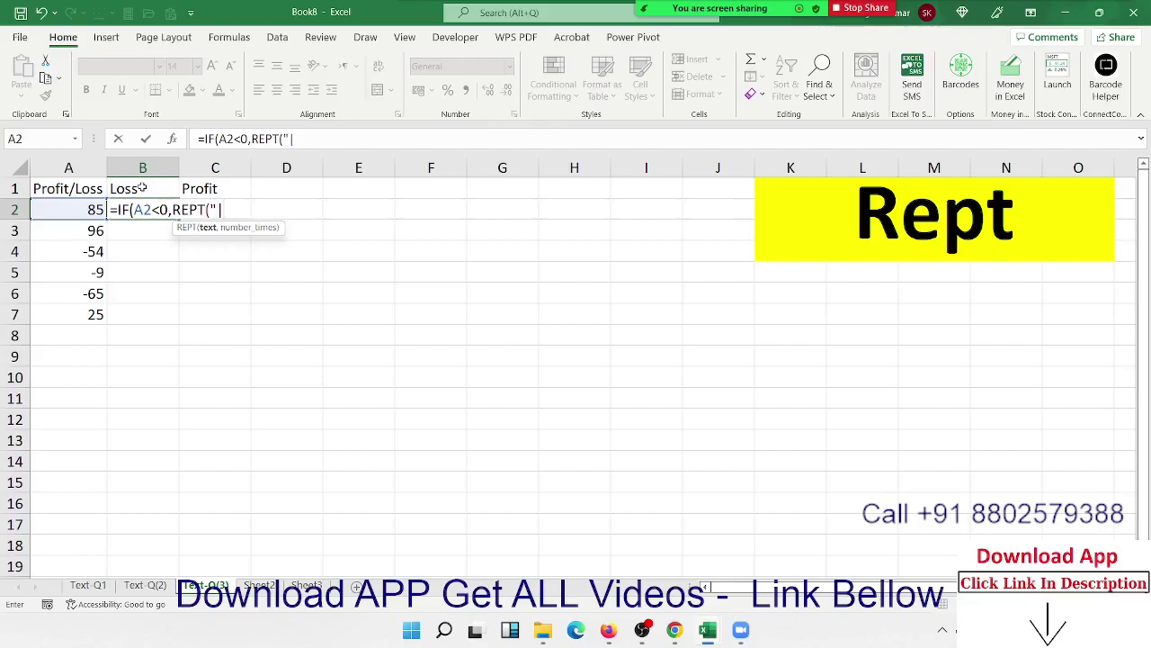
text(,)
text(abs)
key(Tab)
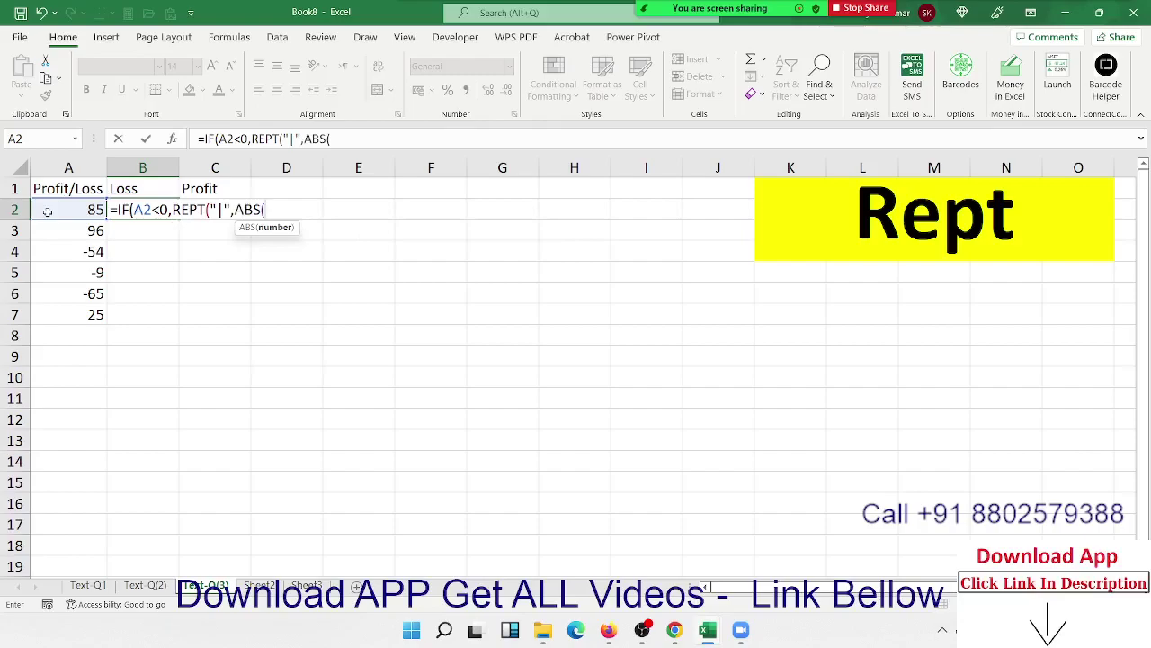
click(48, 210)
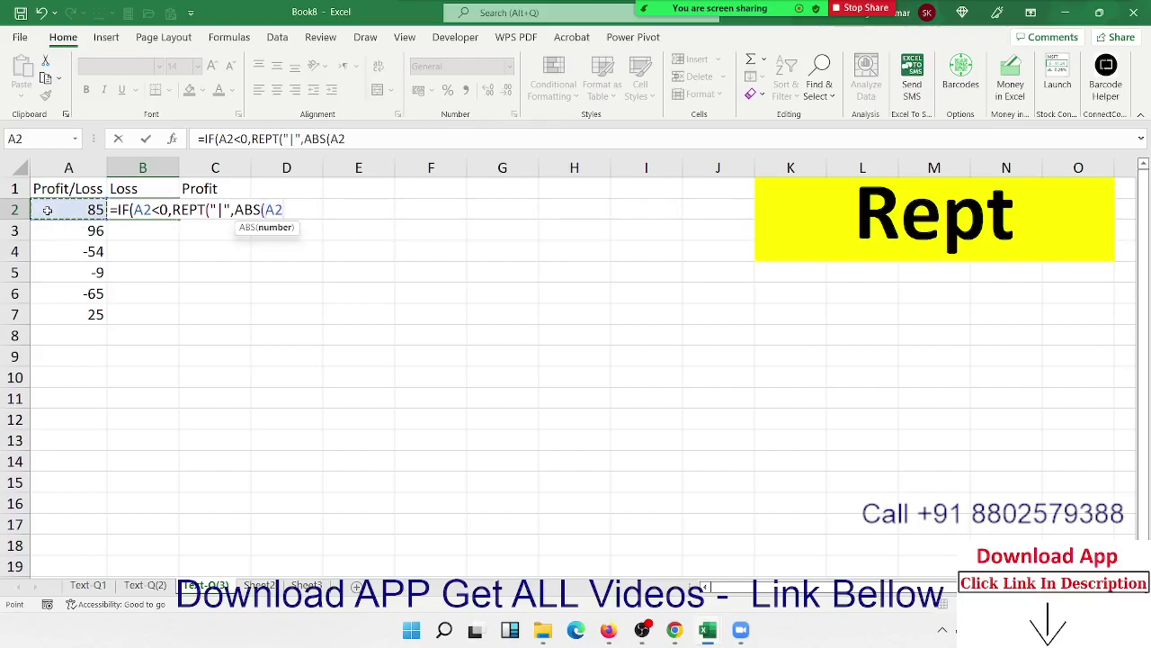
Finish the Loss formula in B2, fixing the missing parenthesis, and fill it down to B7.
text())
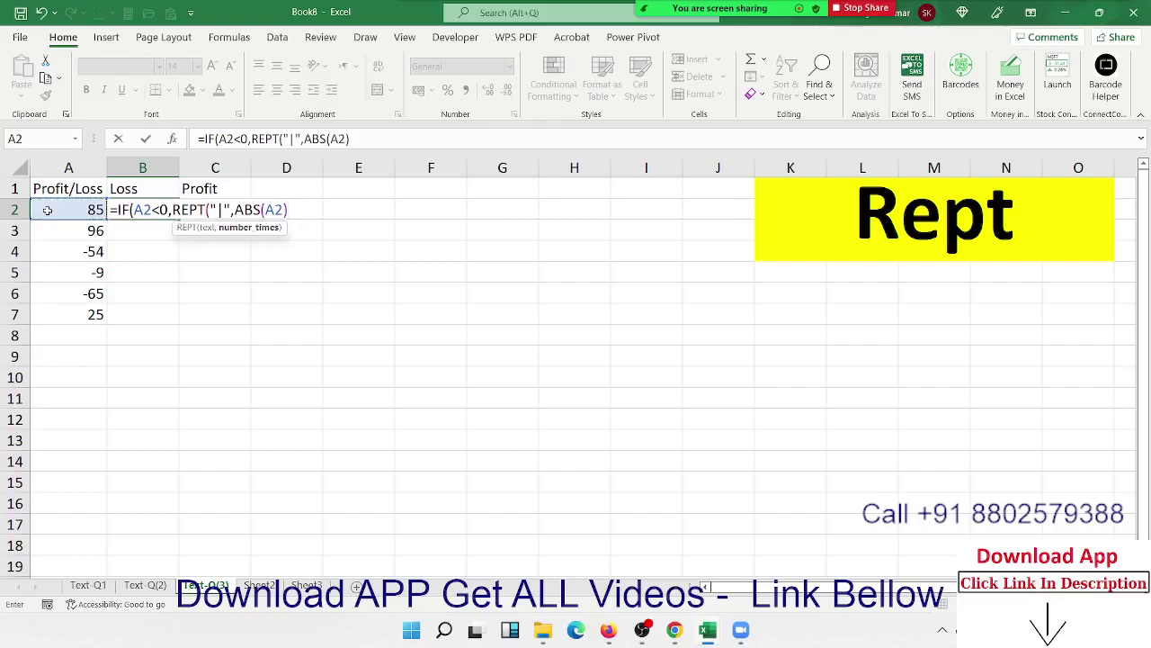
text(,"")
key(Return)
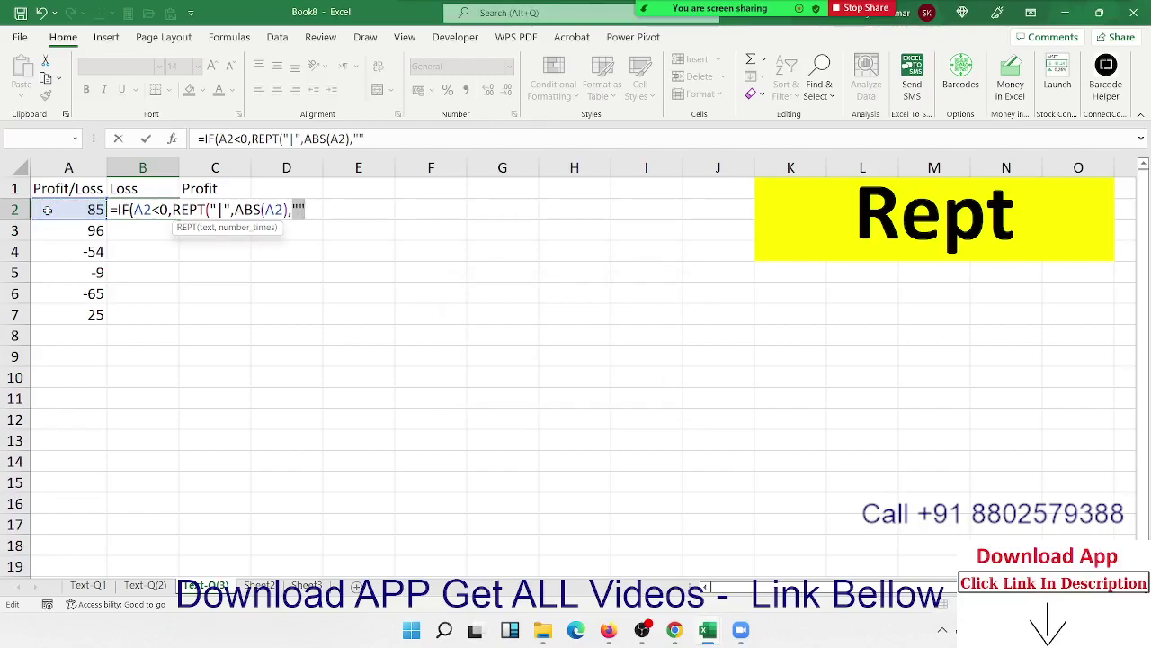
key(Return)
key(Return)
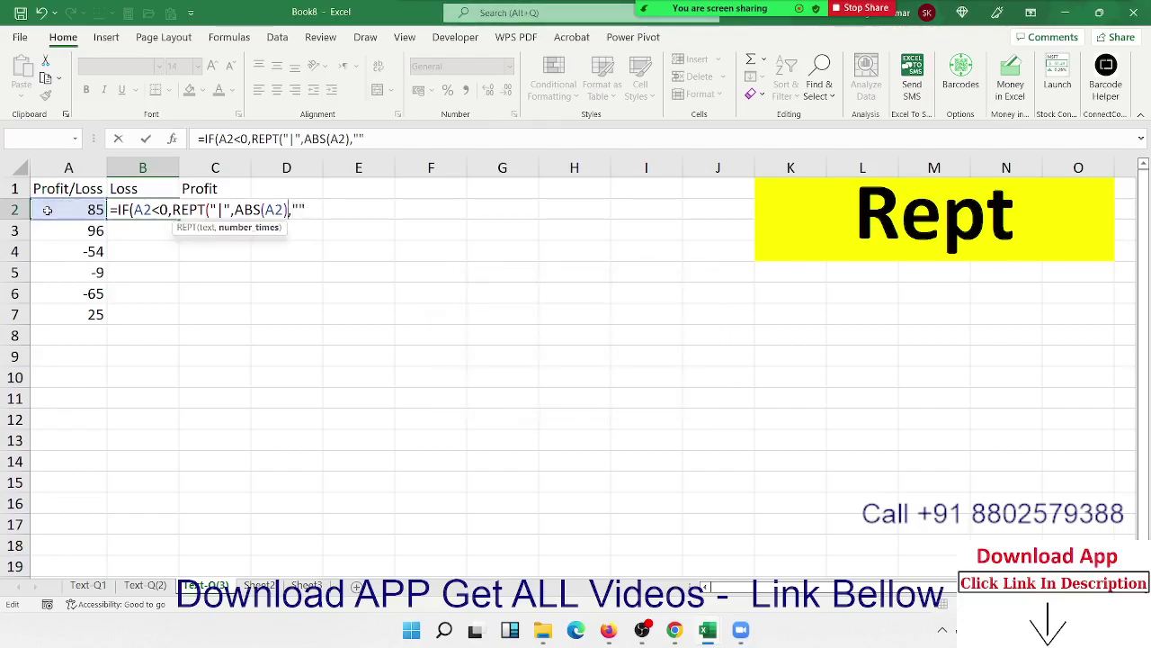
text())
key(Return)
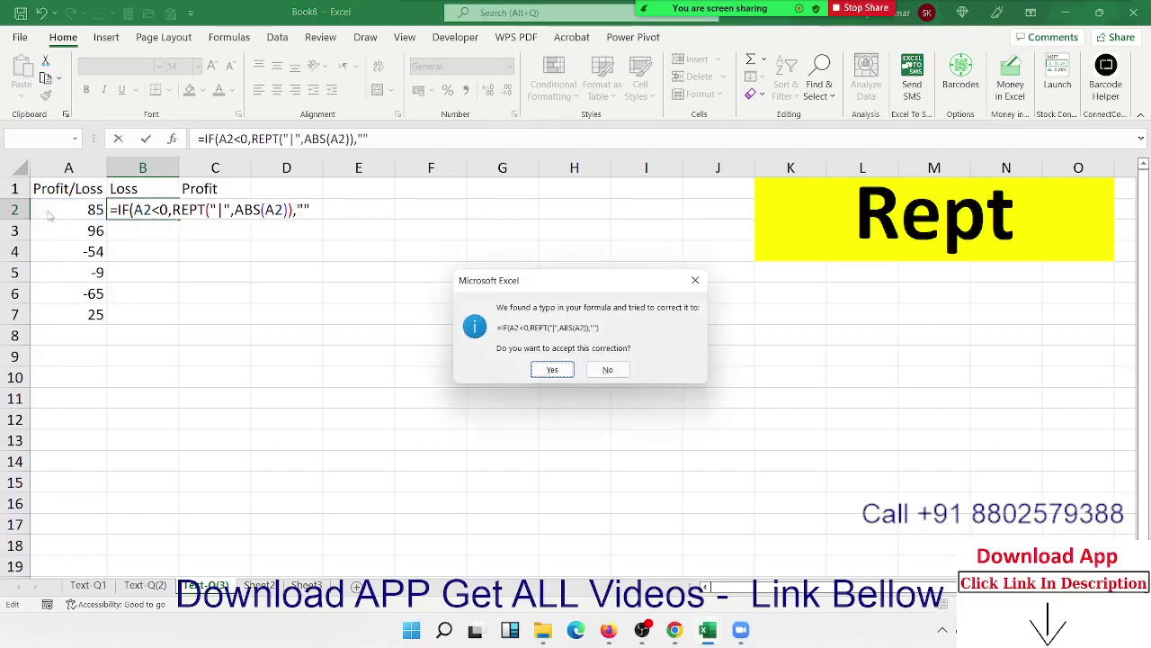
key(Return)
key(Up)
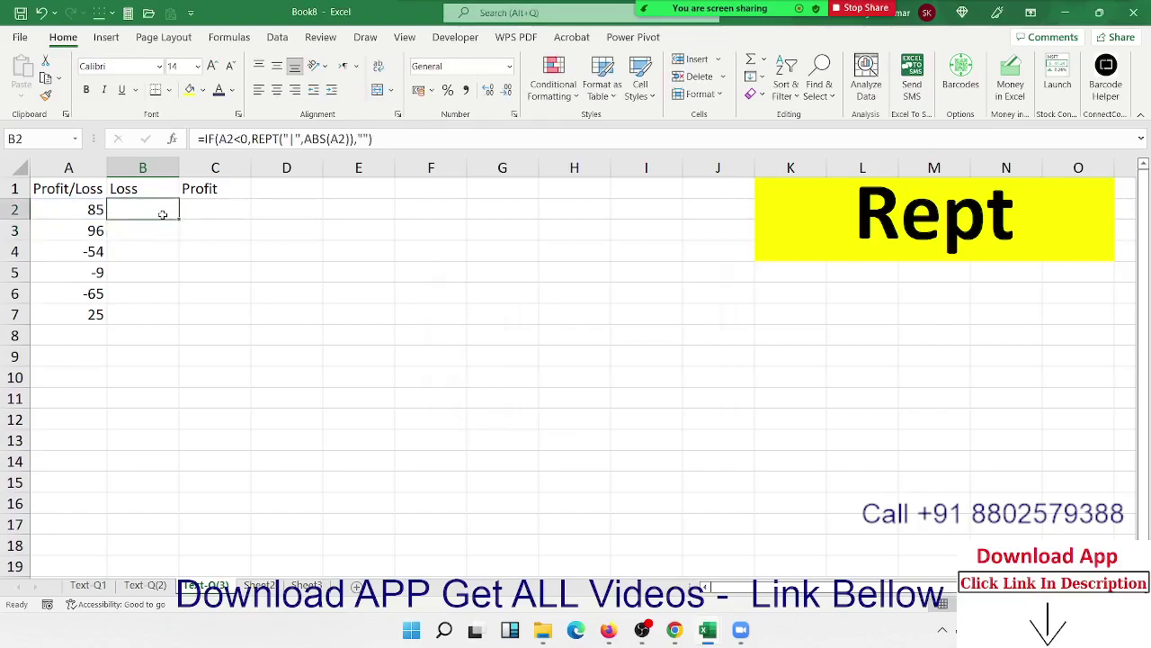
double_click(180, 217)
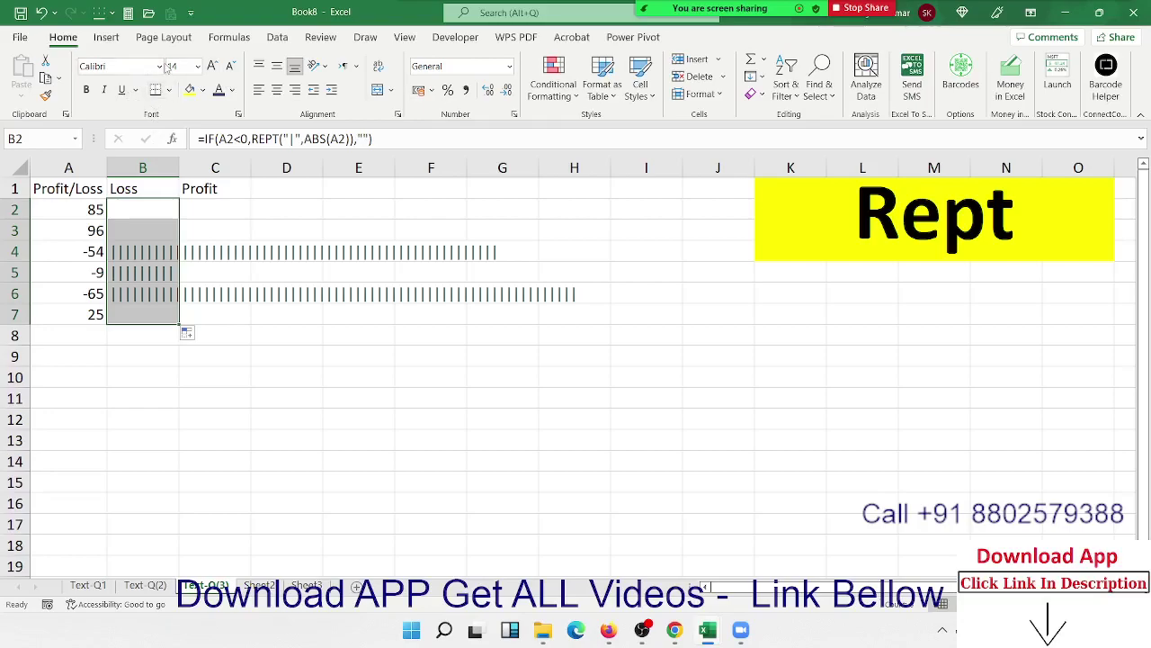
Apply the Britannic Bold font to the Loss bars in B2:B7.
click(160, 67)
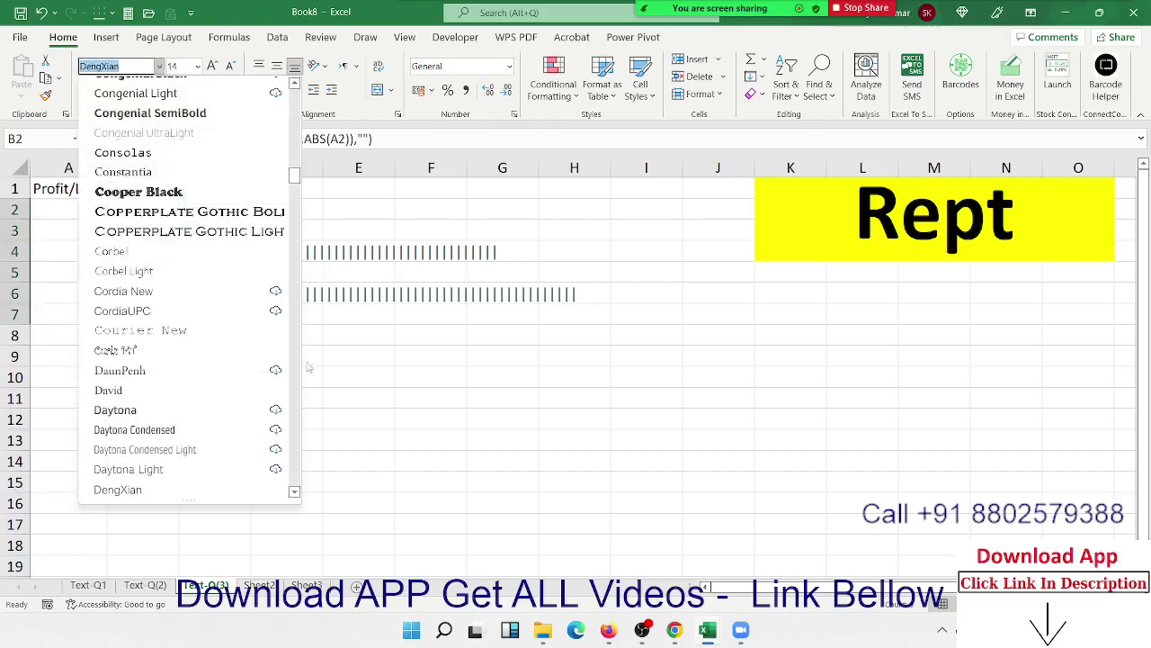
scroll(254, 325, down, 3)
scroll(250, 333, up, 5)
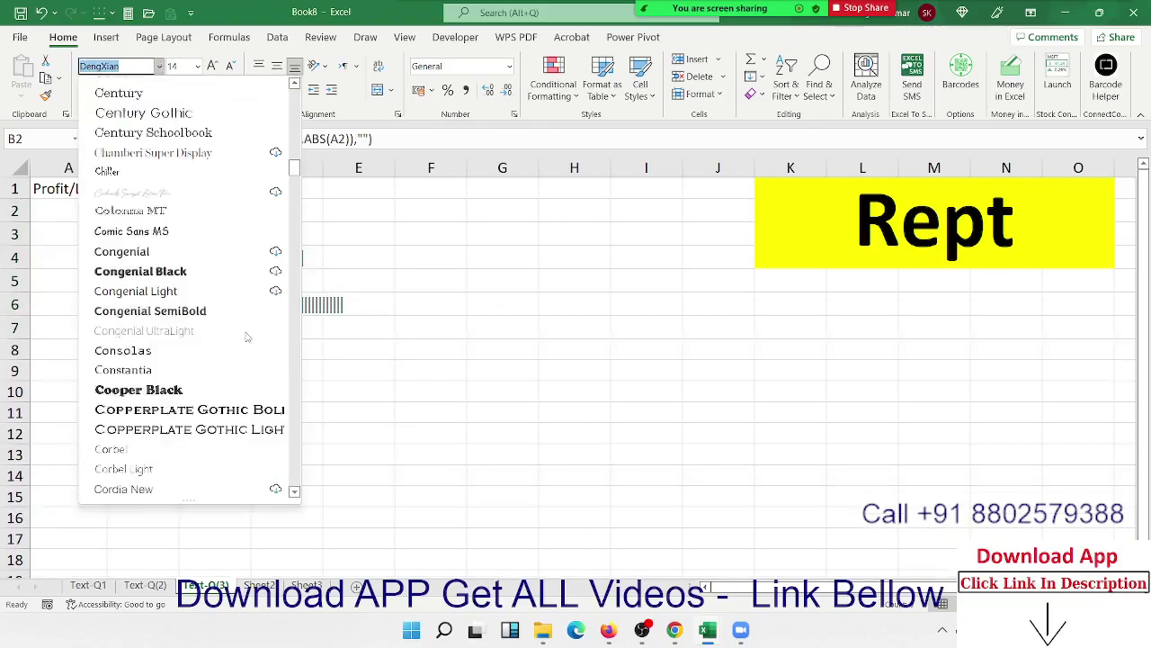
scroll(248, 334, up, 6)
scroll(245, 339, up, 5)
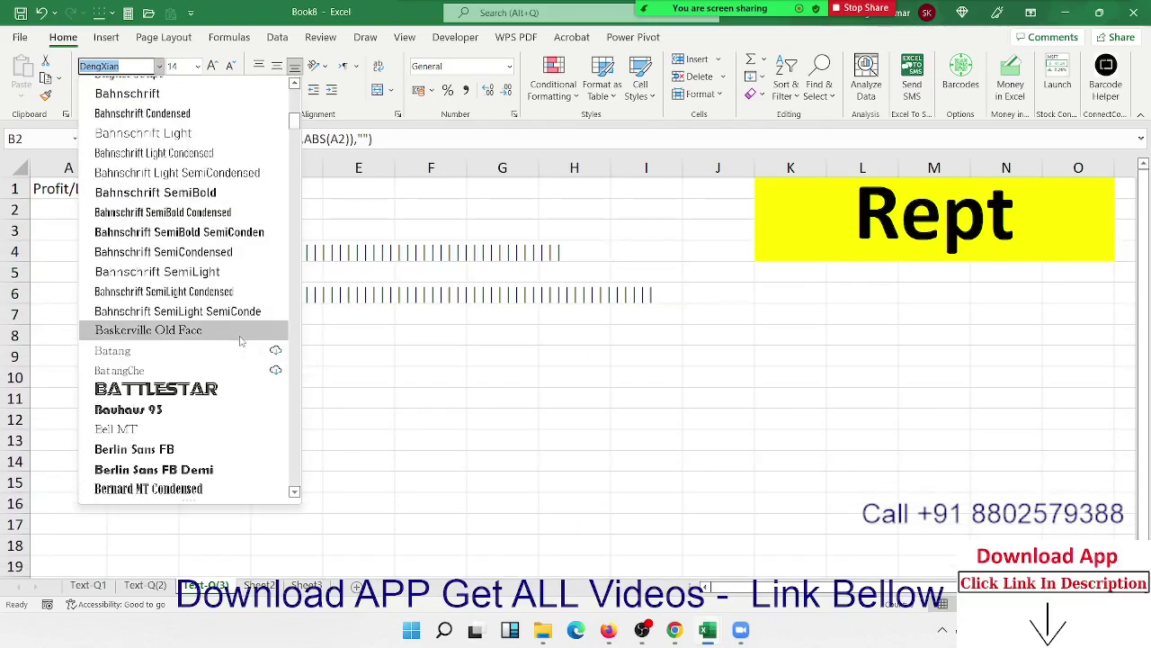
scroll(245, 353, down, 3)
scroll(190, 414, down, 3)
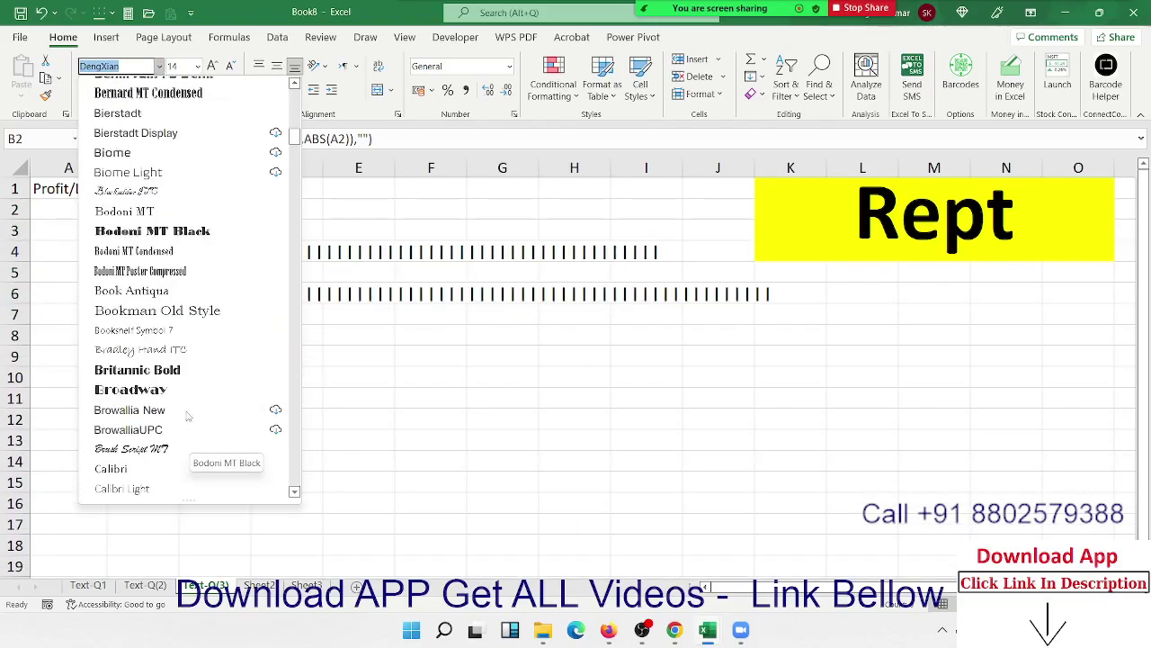
click(186, 375)
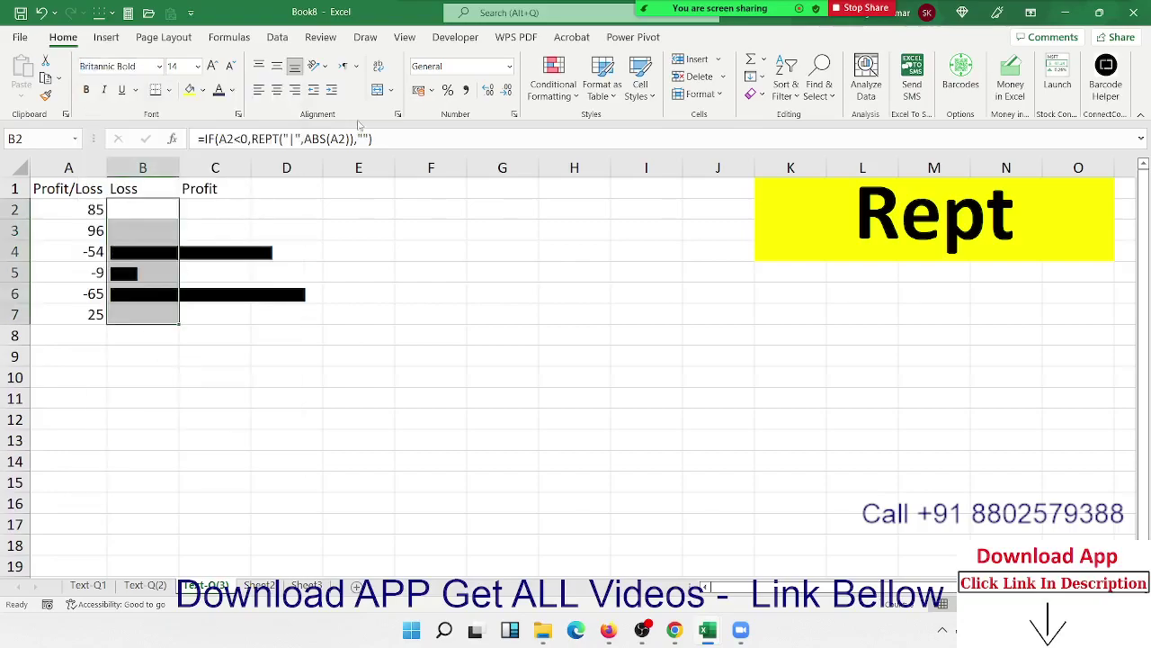
Right-align the Loss bars in column B and colour them red.
click(295, 90)
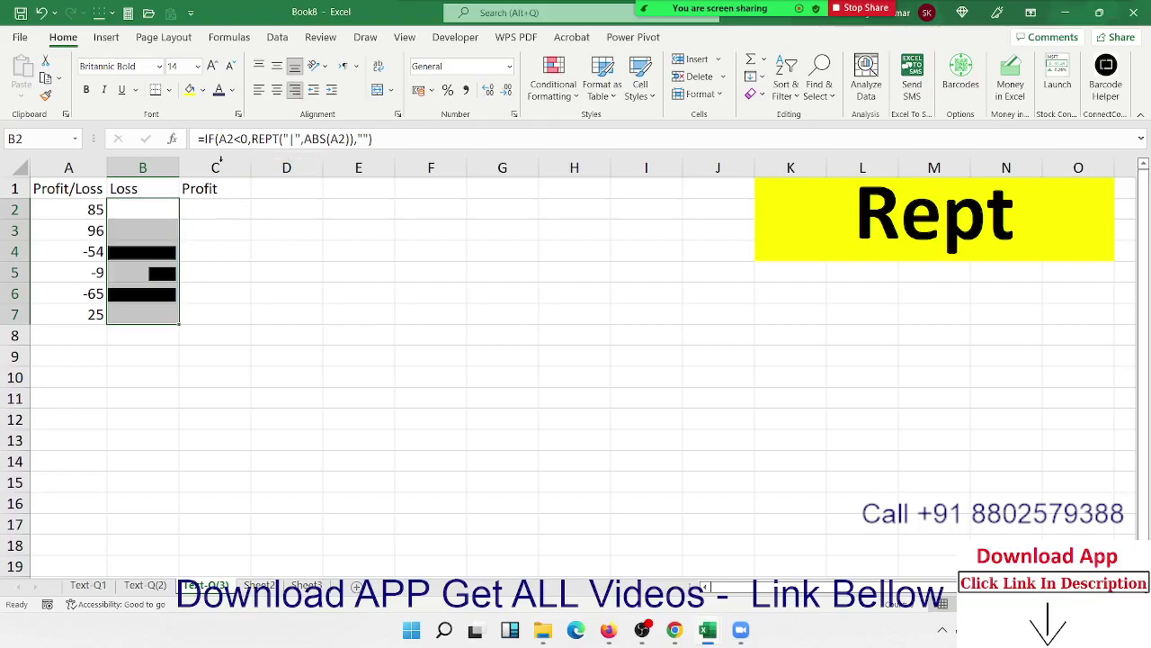
click(232, 90)
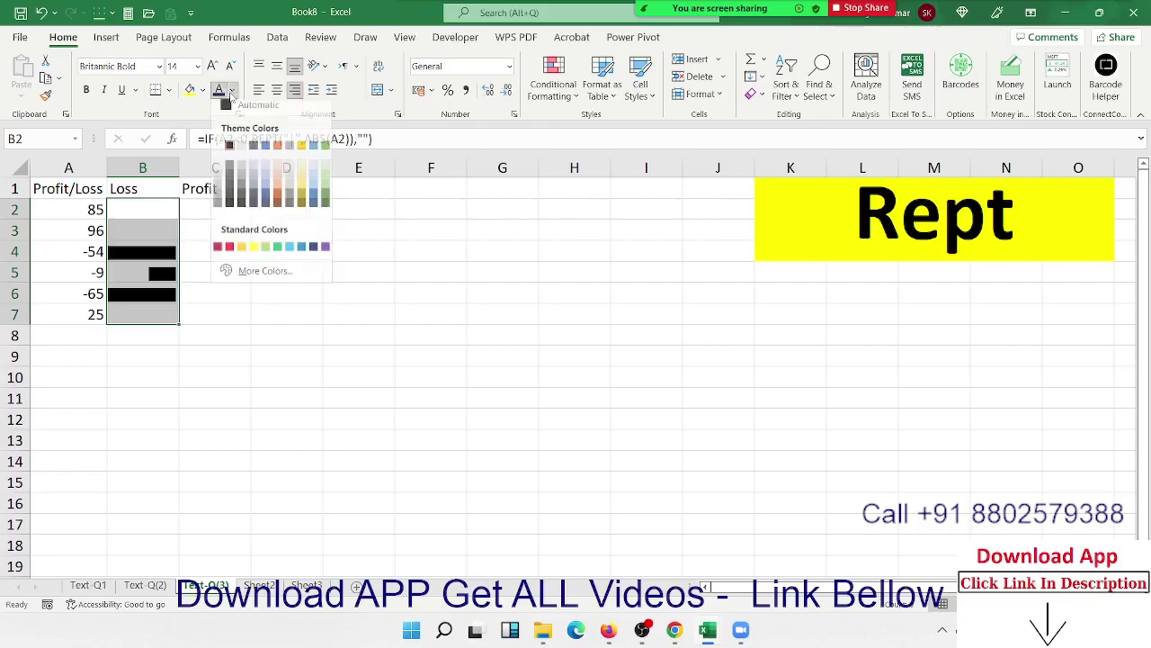
click(230, 252)
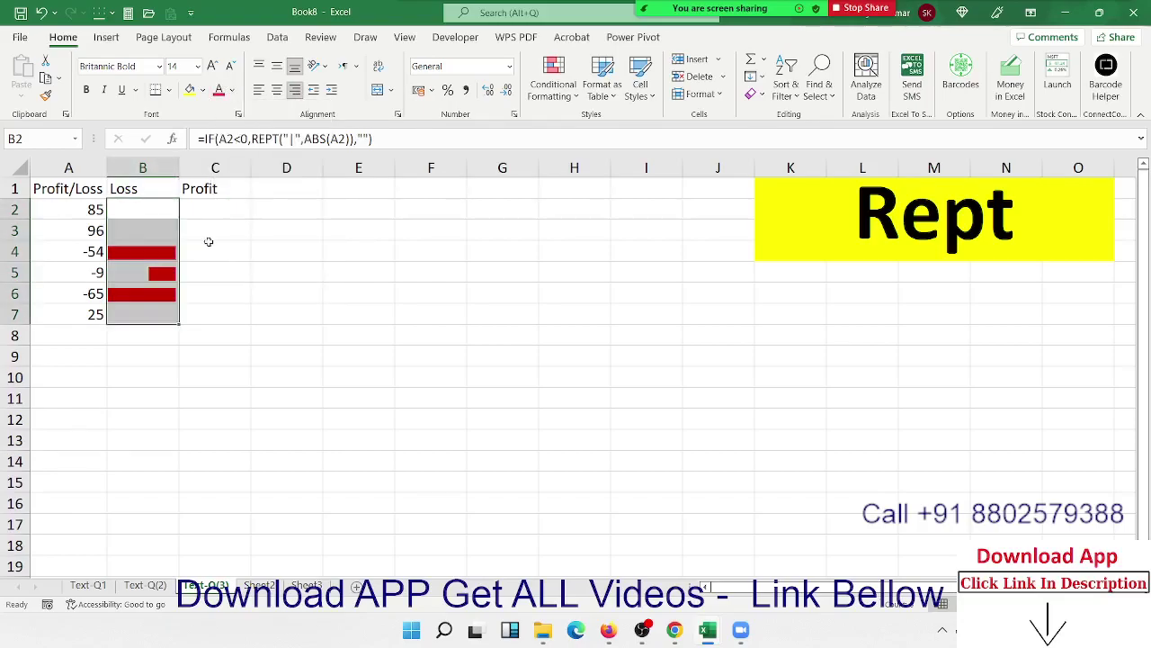
click(163, 216)
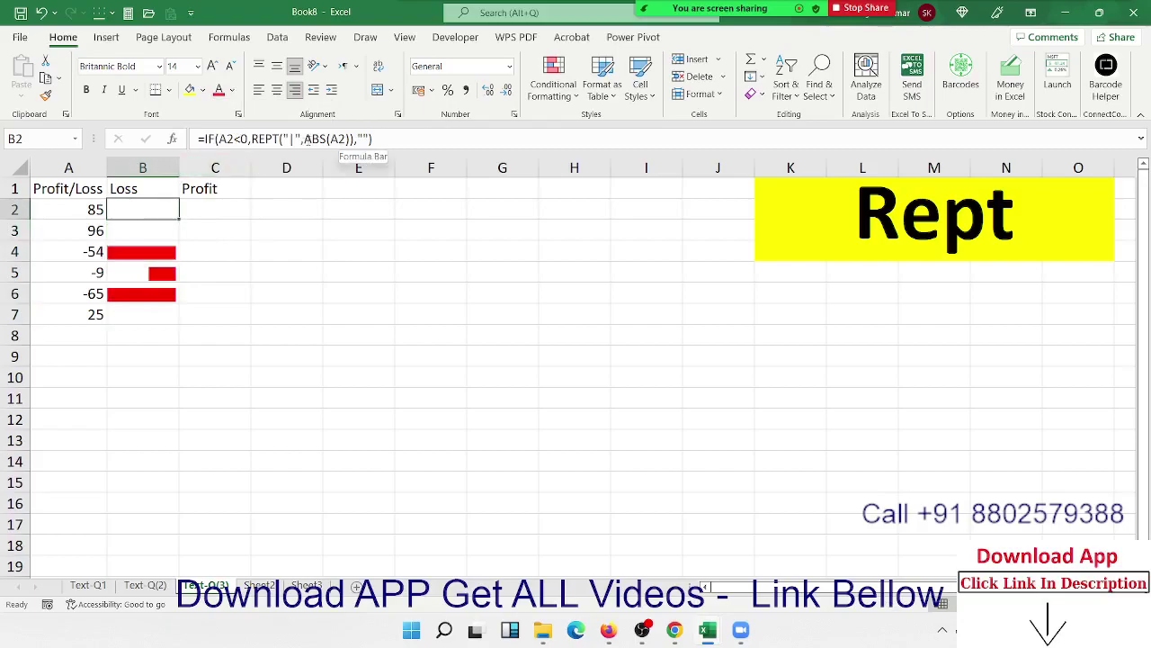
Change the Loss formula in B2 to ABS(A2)/5 and fill it down to B7.
click(350, 139)
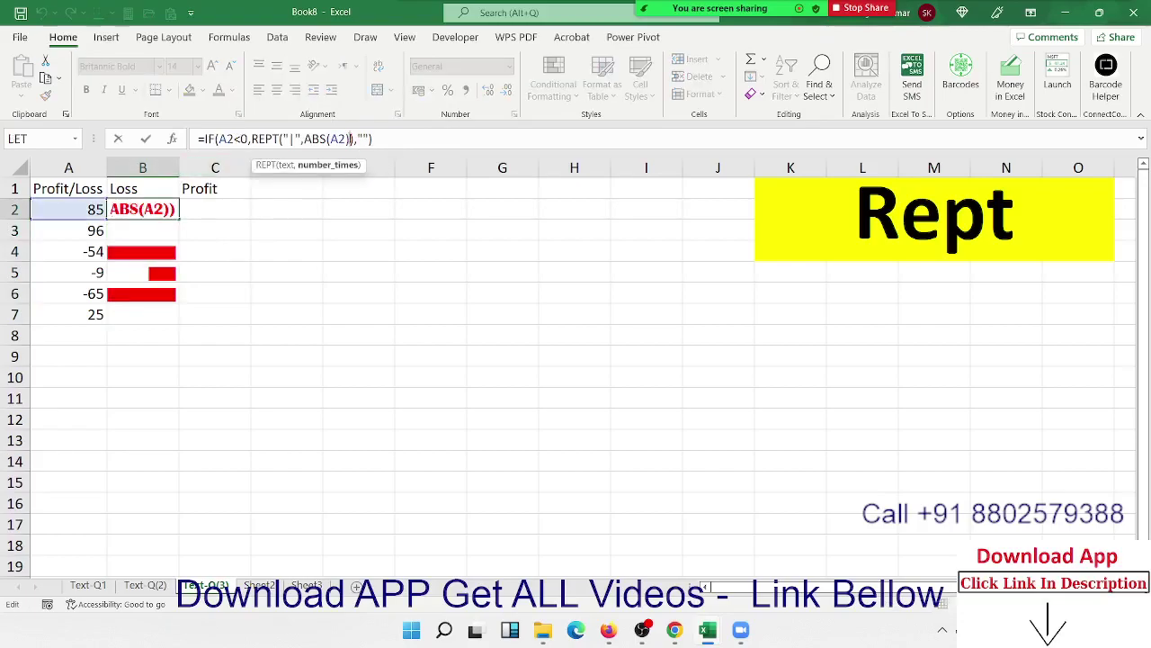
text(/5)
key(Return)
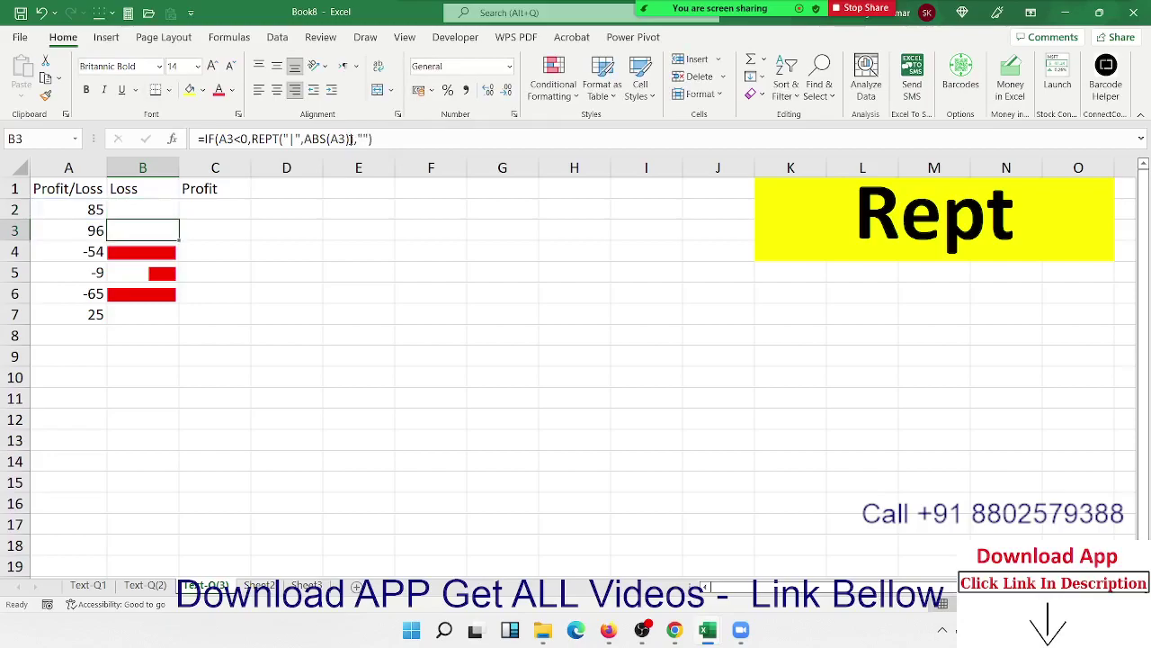
key(Up)
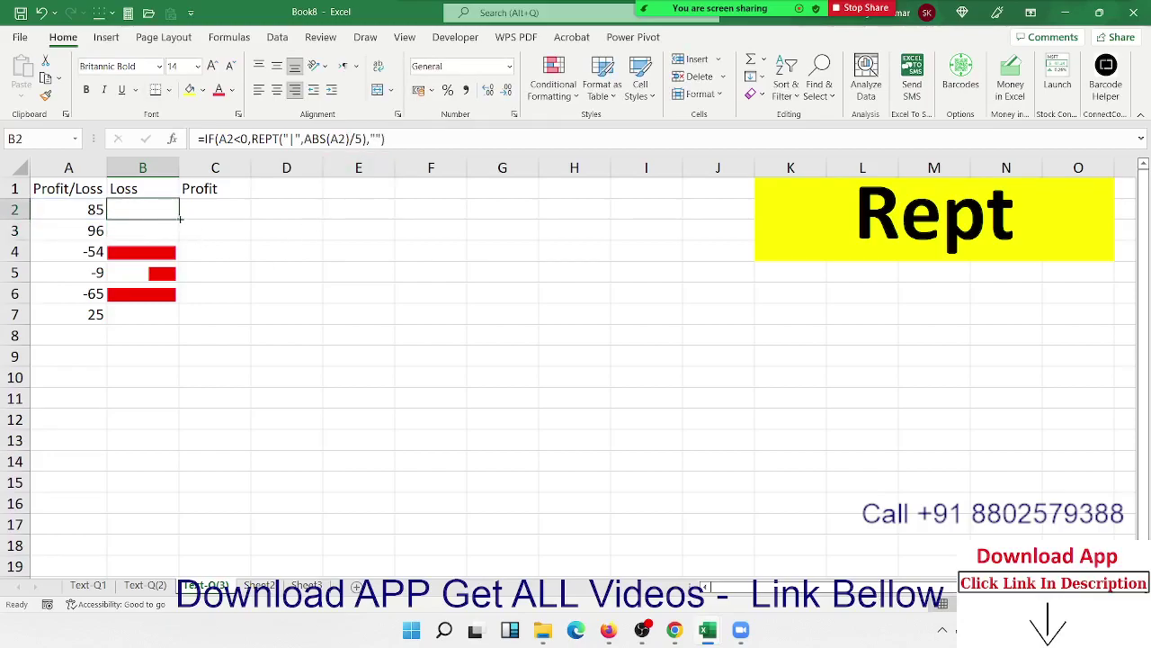
double_click(179, 217)
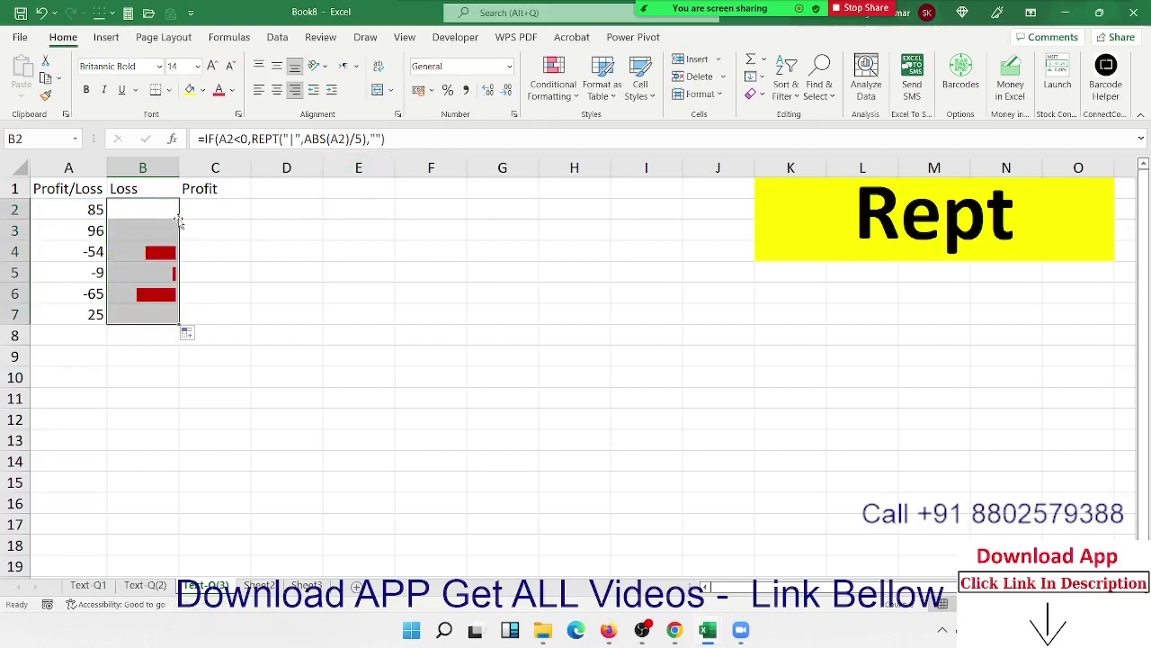
Copy the B2 formula text and begin the Profit formula in C2.
click(163, 213)
click(414, 138)
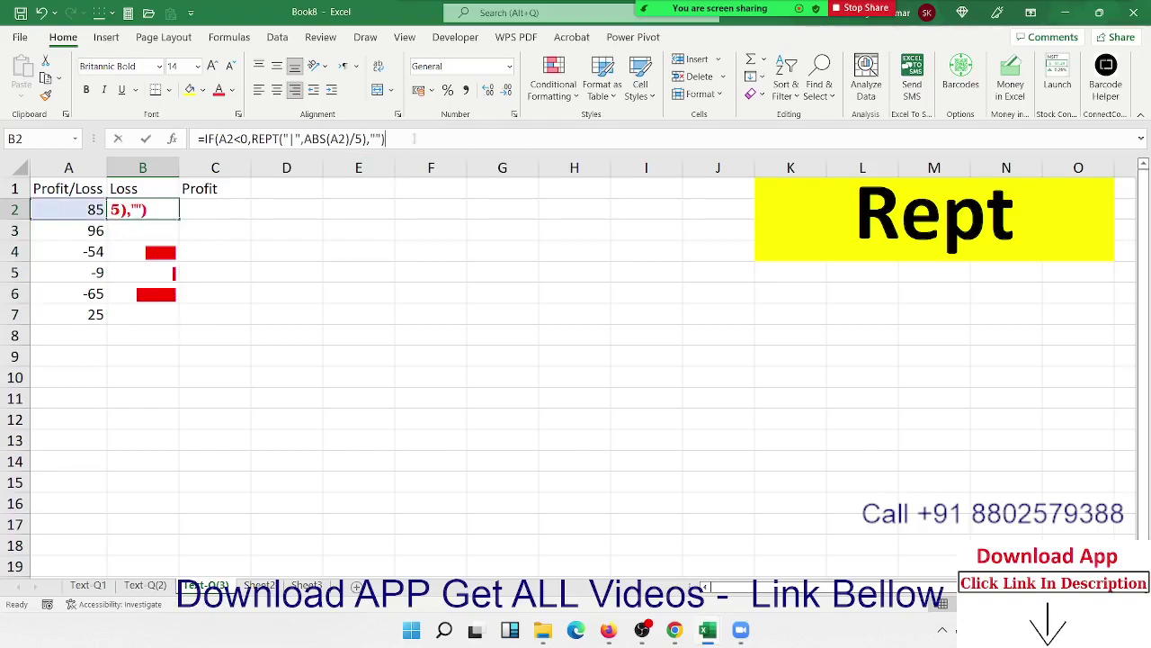
key(Escape)
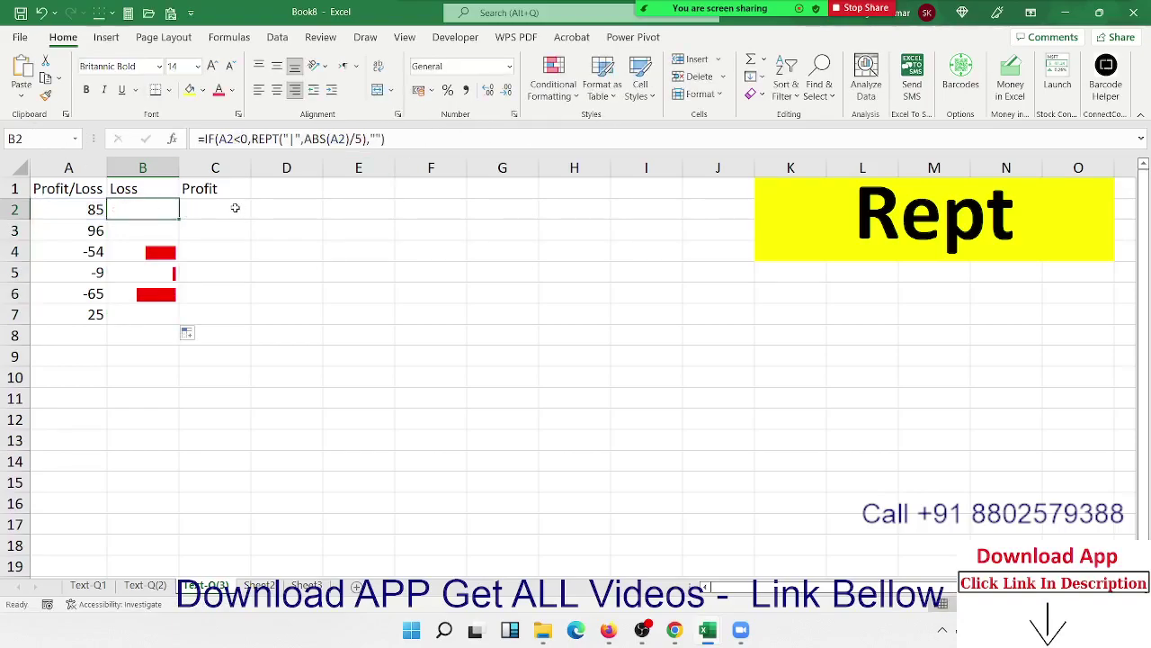
double_click(235, 207)
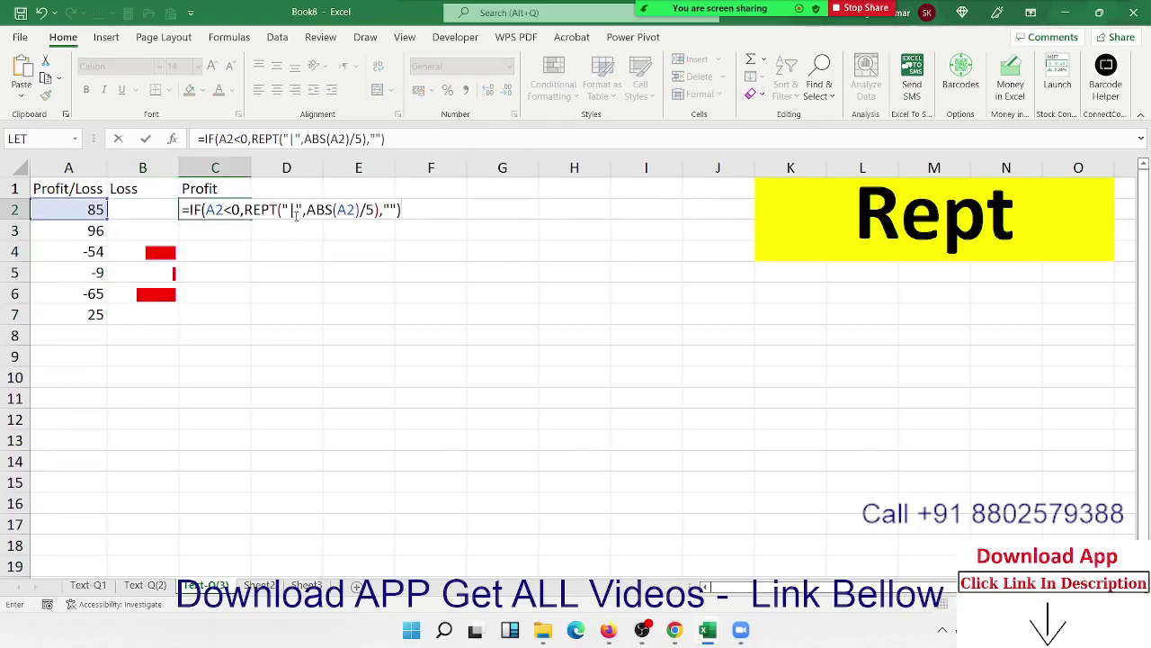
Change the C2 comparison from < to > and fill the Profit formula down to C7.
click(231, 210)
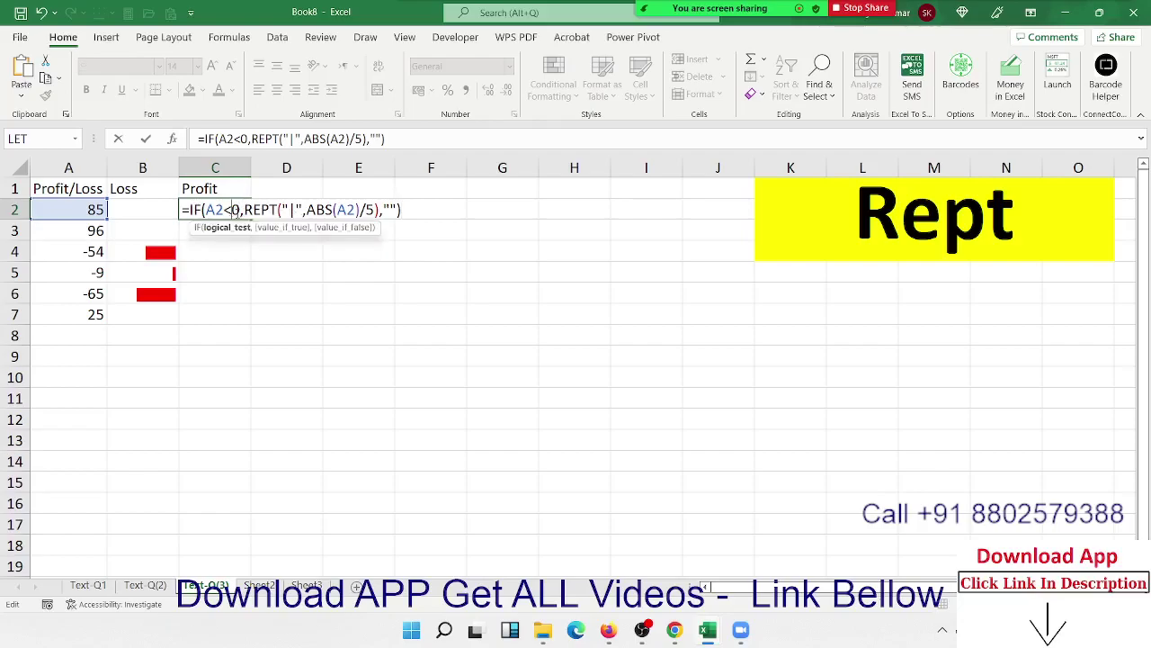
key(BackSpace)
text(>)
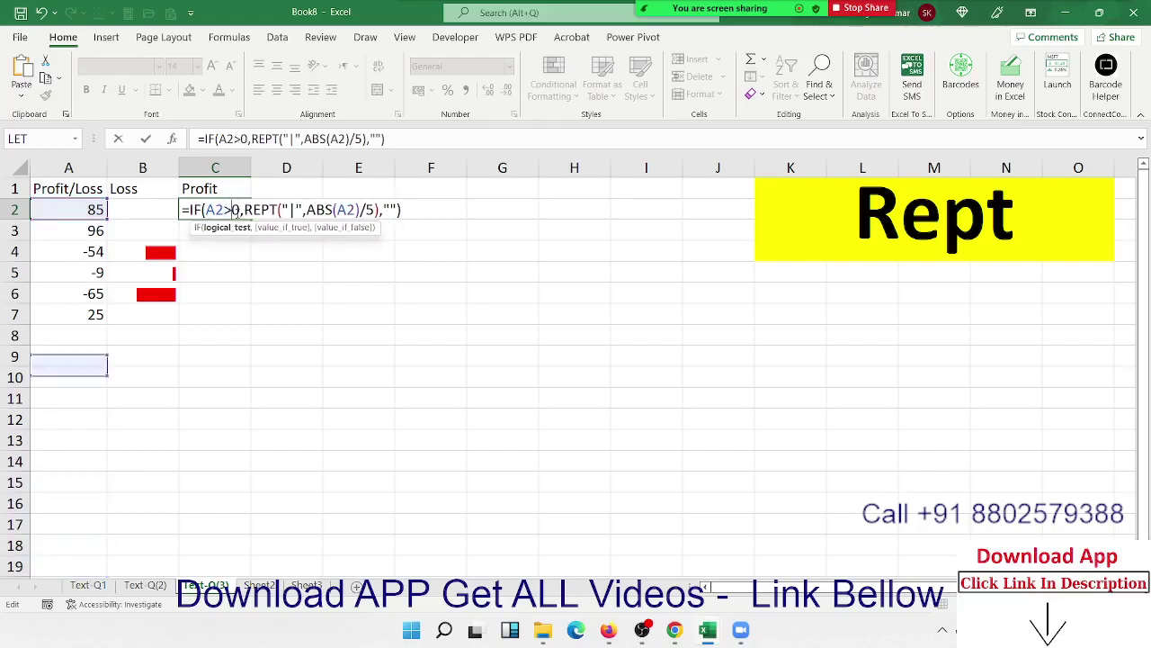
key(ctrl+Return)
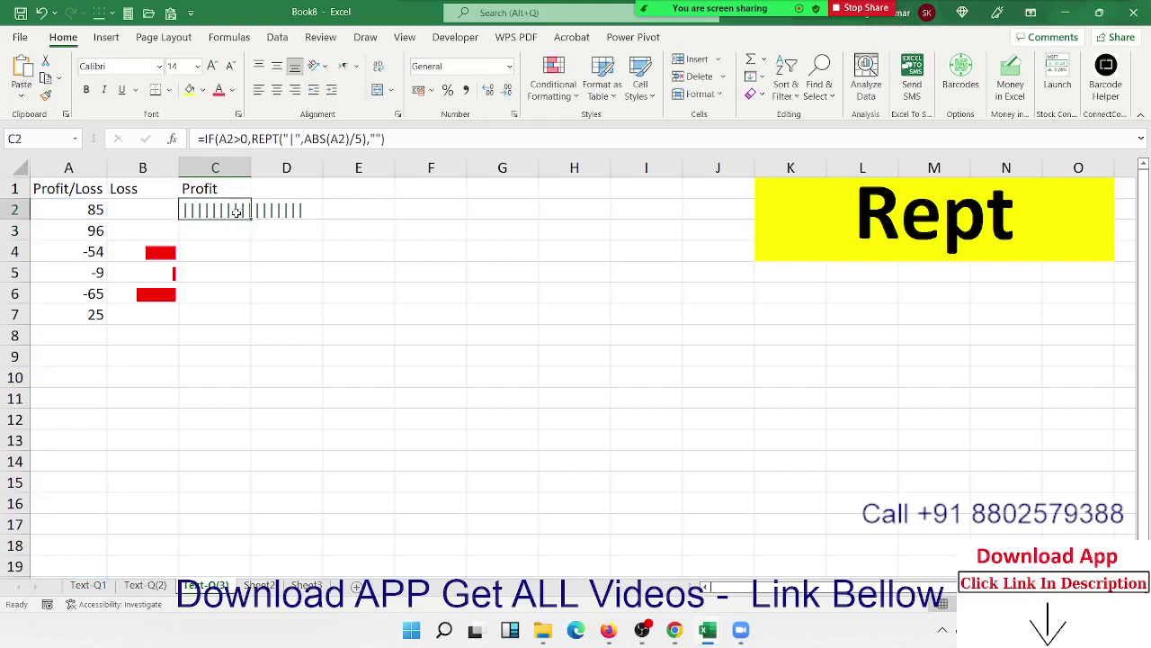
double_click(250, 215)
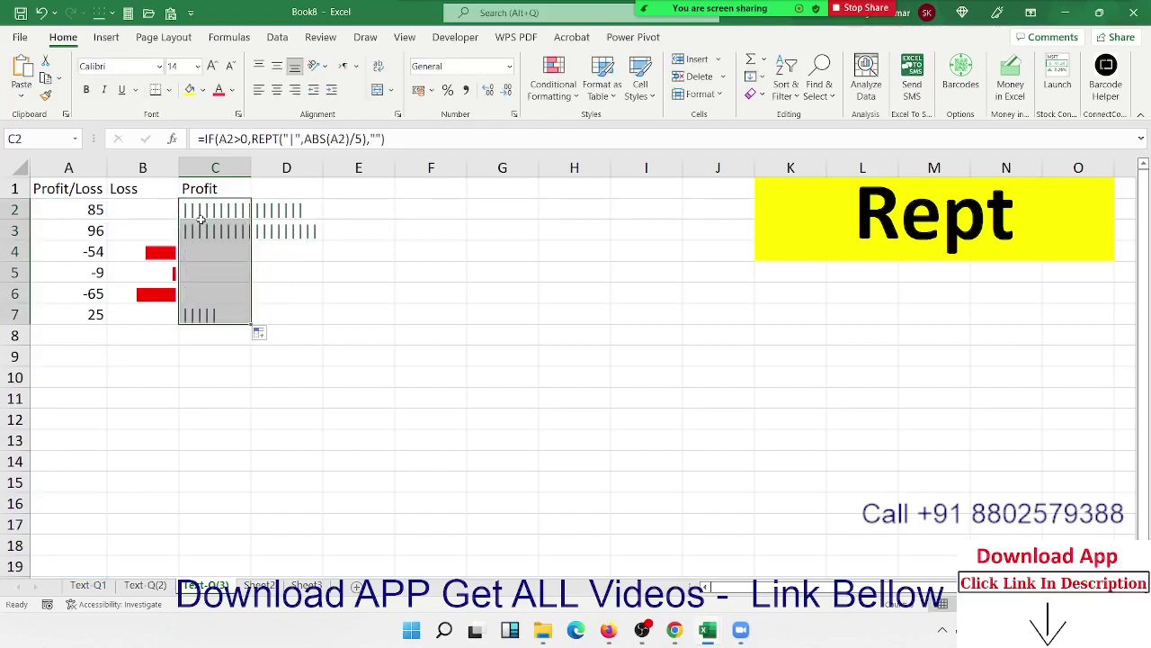
Copy B2's formatting onto C2:C7, left-align the Profit bars and colour them green.
click(157, 204)
click(46, 95)
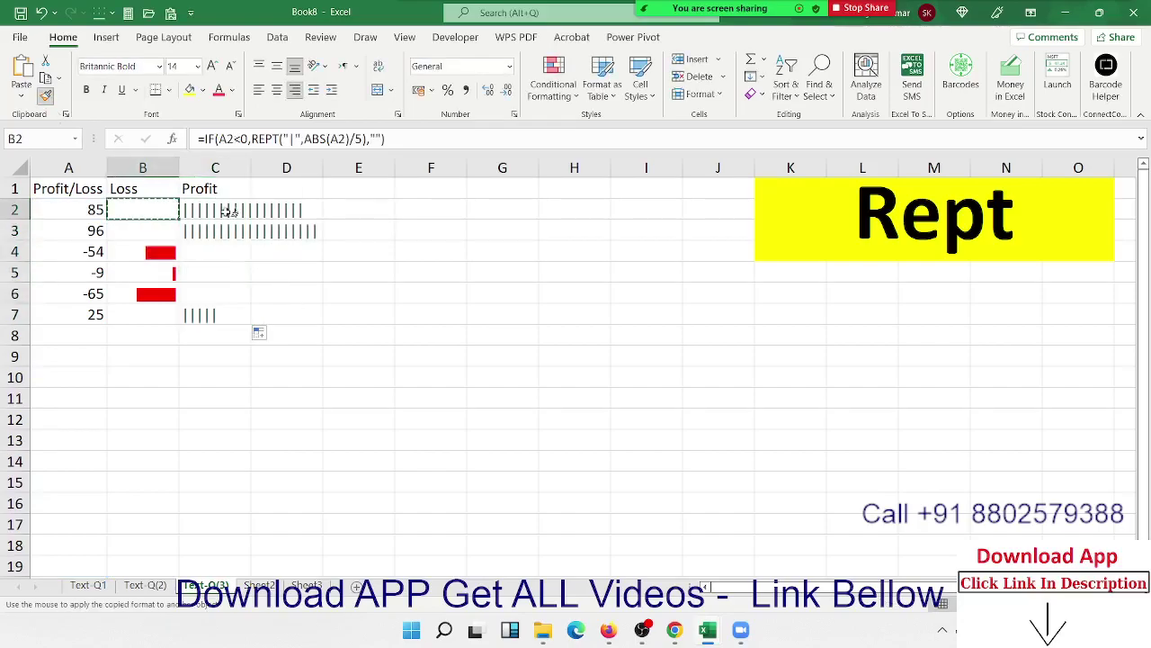
drag(220, 212, 222, 321)
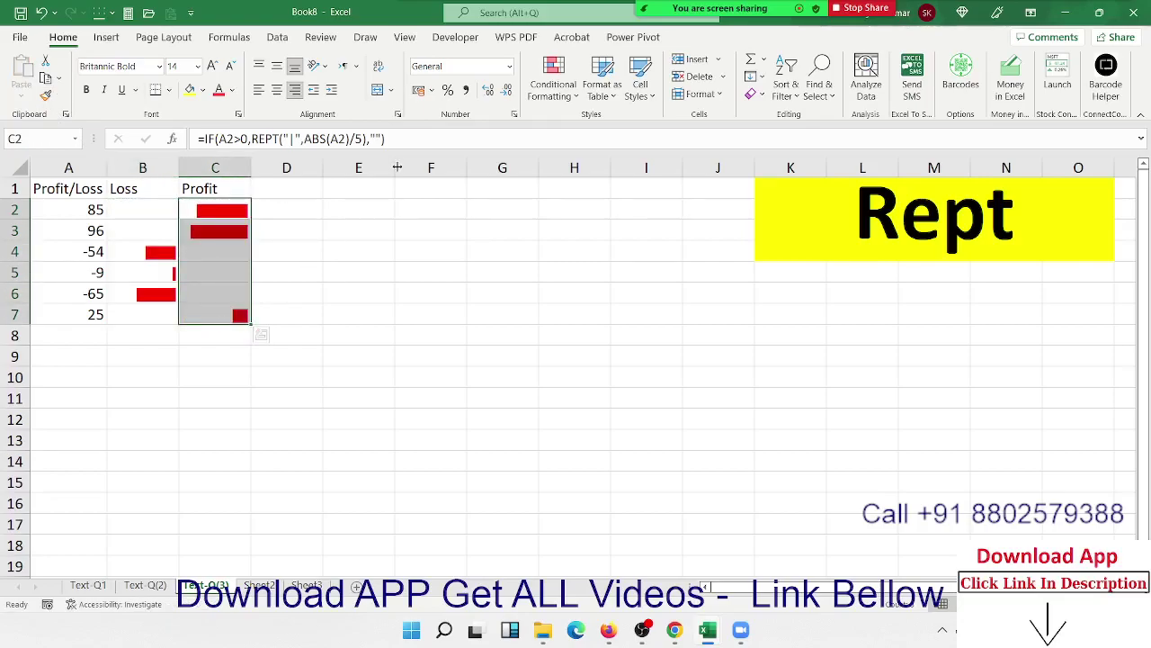
click(258, 91)
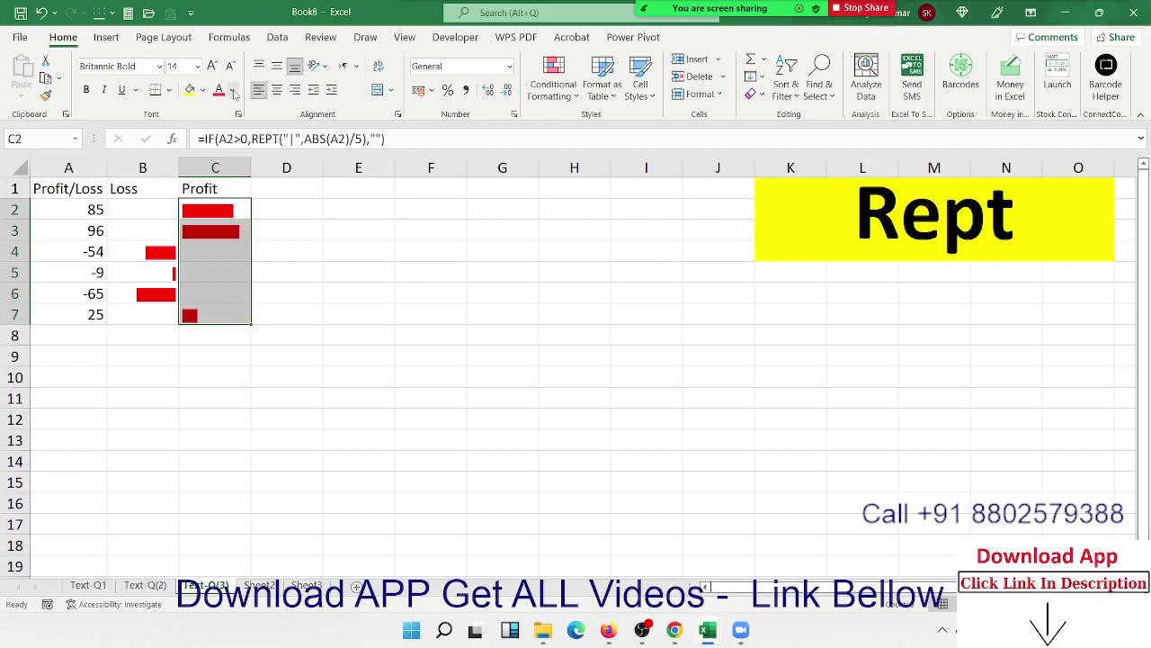
click(232, 91)
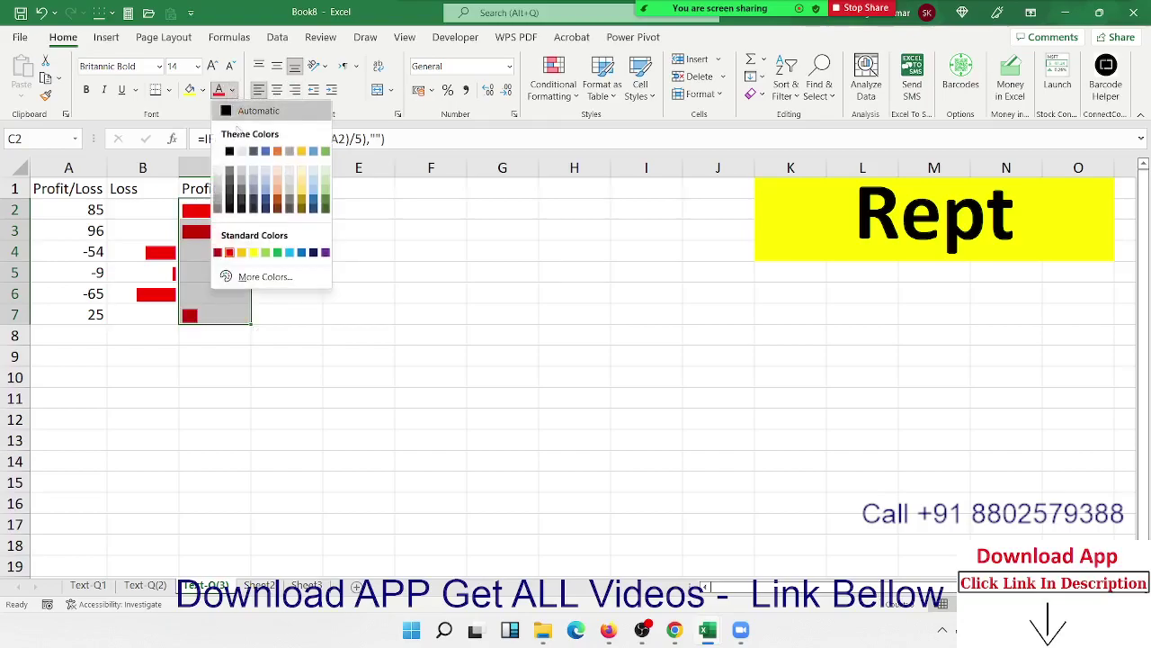
click(268, 253)
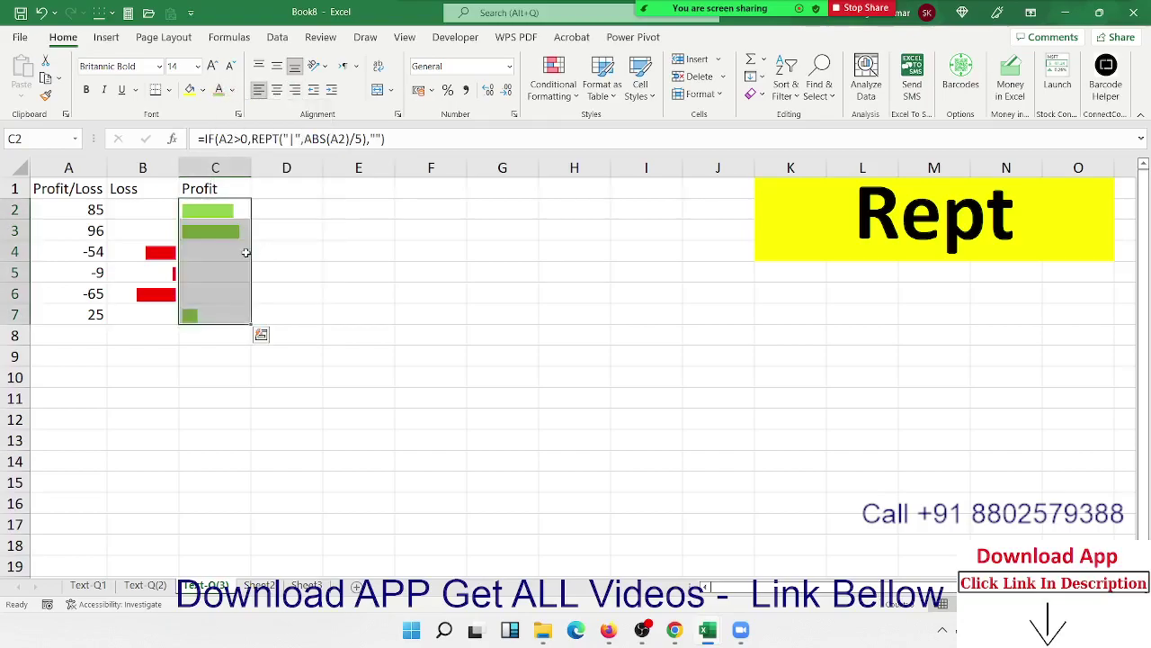
right_click(246, 253)
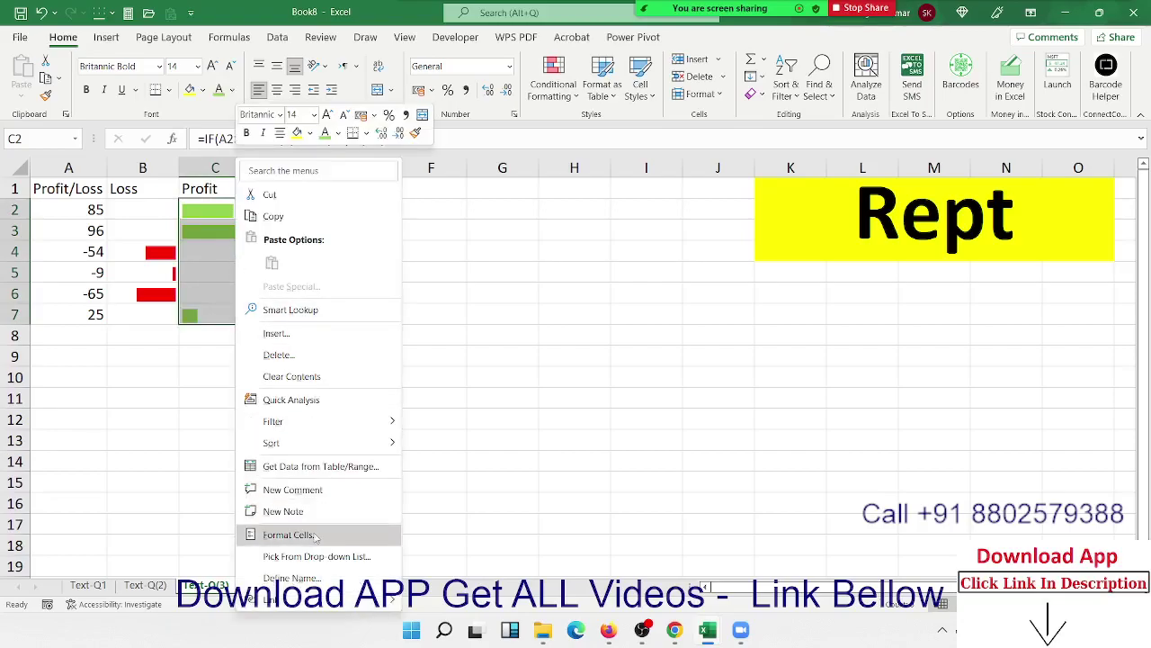
Add a thick left border to the Profit range as a vertical divider.
click(287, 534)
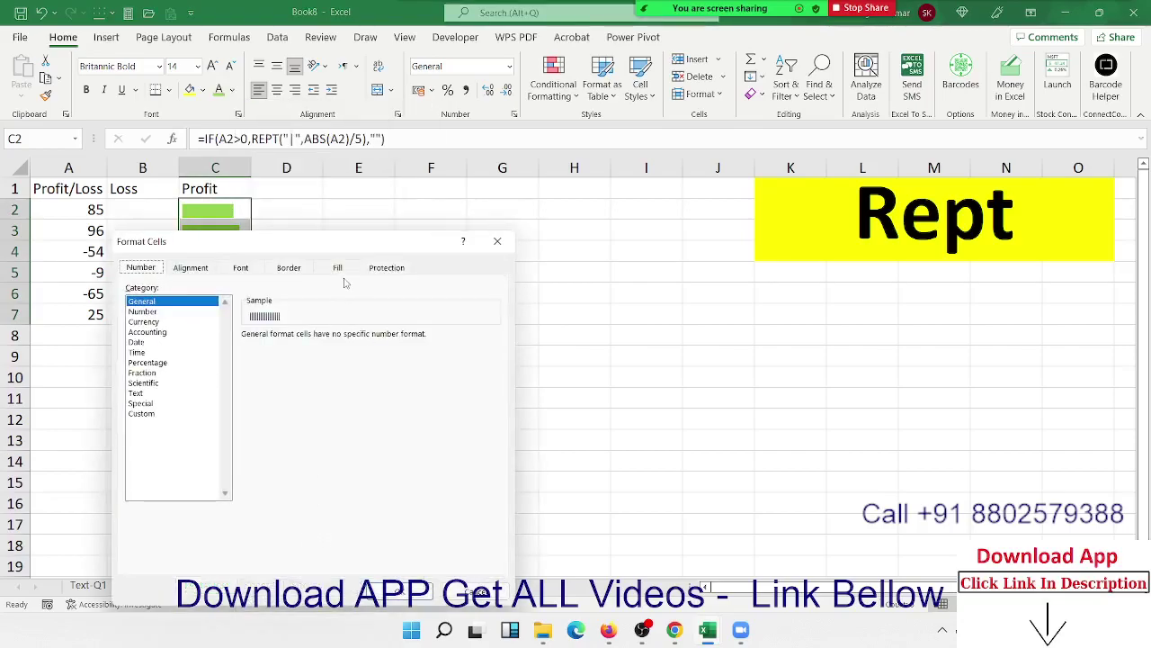
click(297, 269)
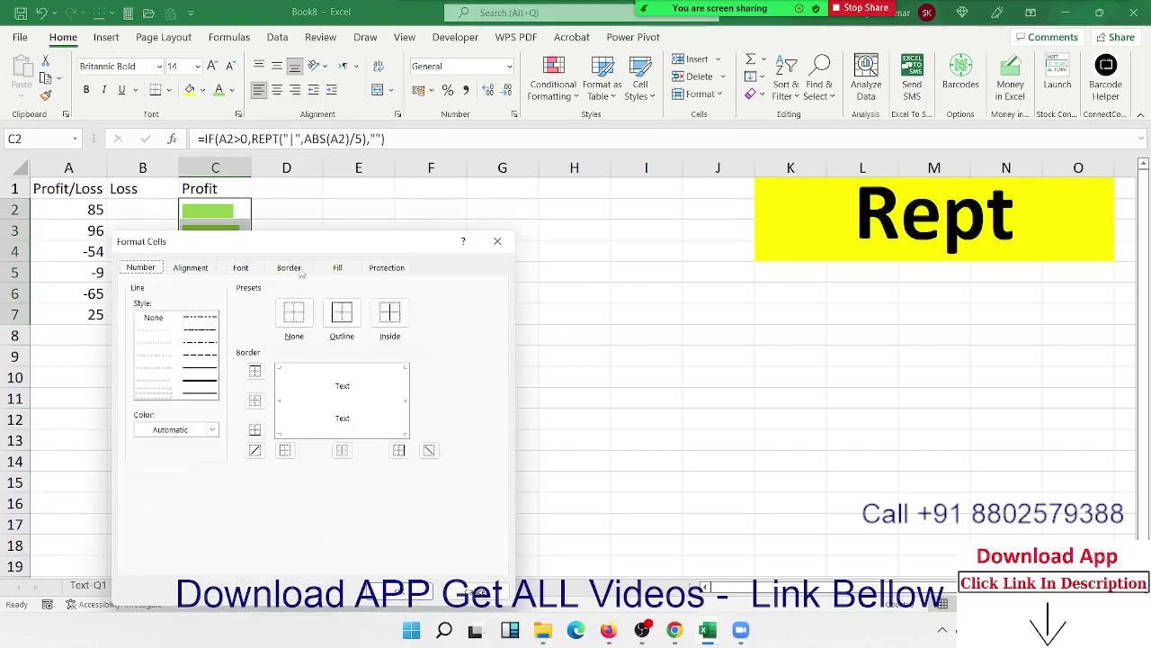
click(206, 387)
click(283, 410)
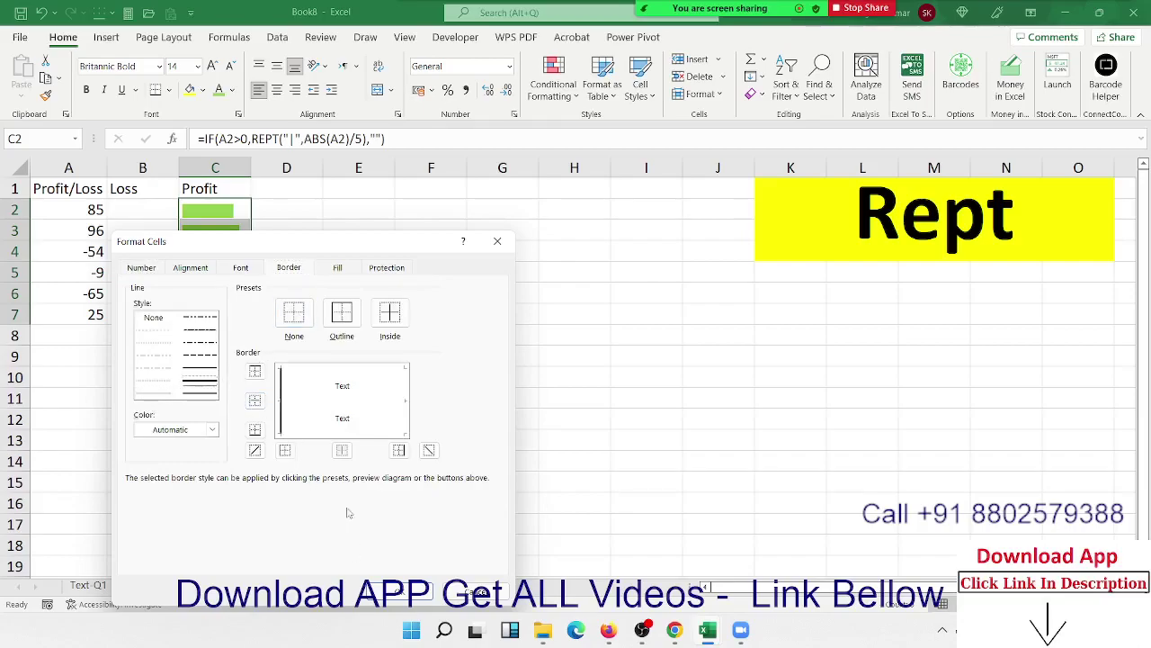
click(398, 589)
click(290, 484)
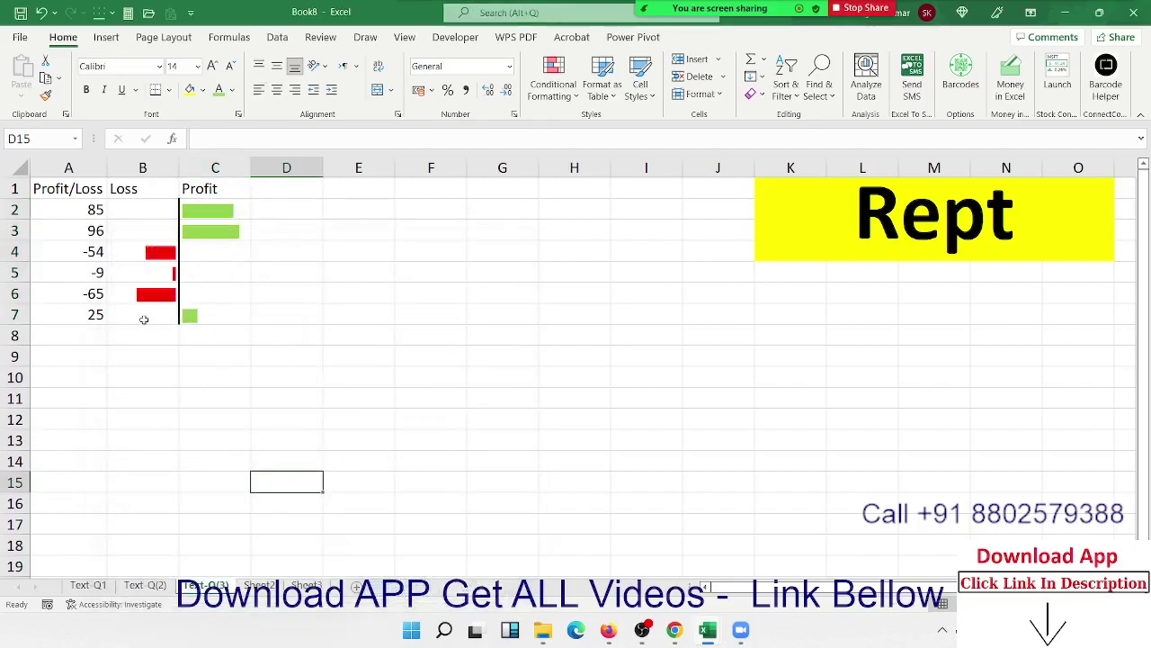
Give B8:C8 a thick top border and merge them into one centered cell.
drag(149, 330, 207, 334)
right_click(207, 335)
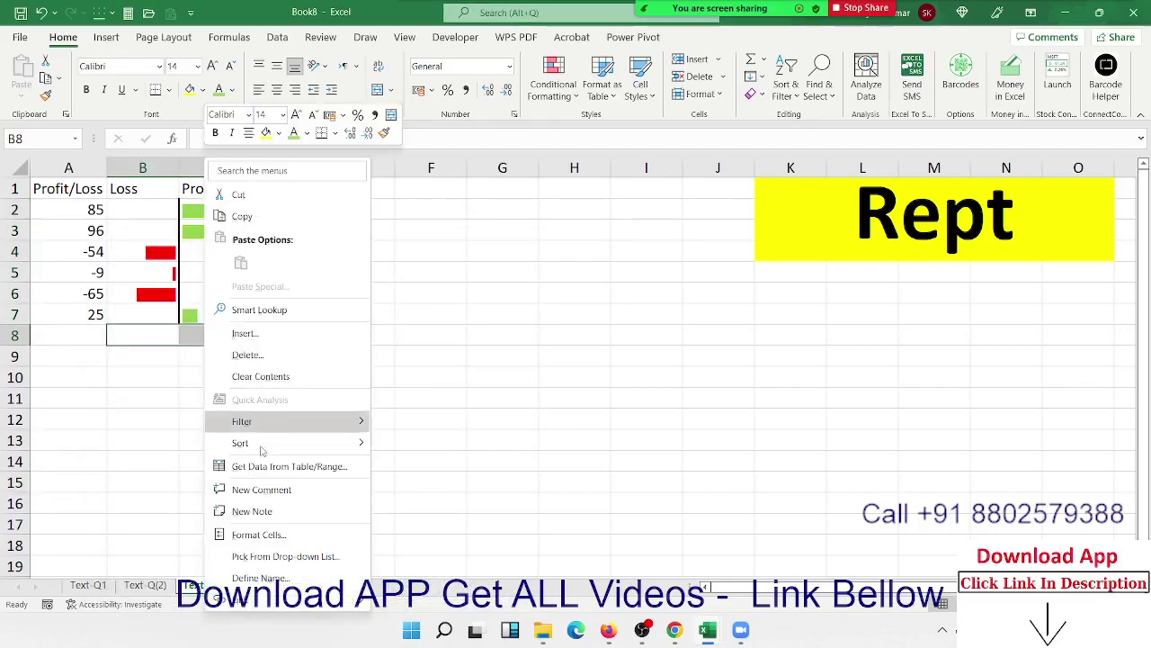
click(275, 536)
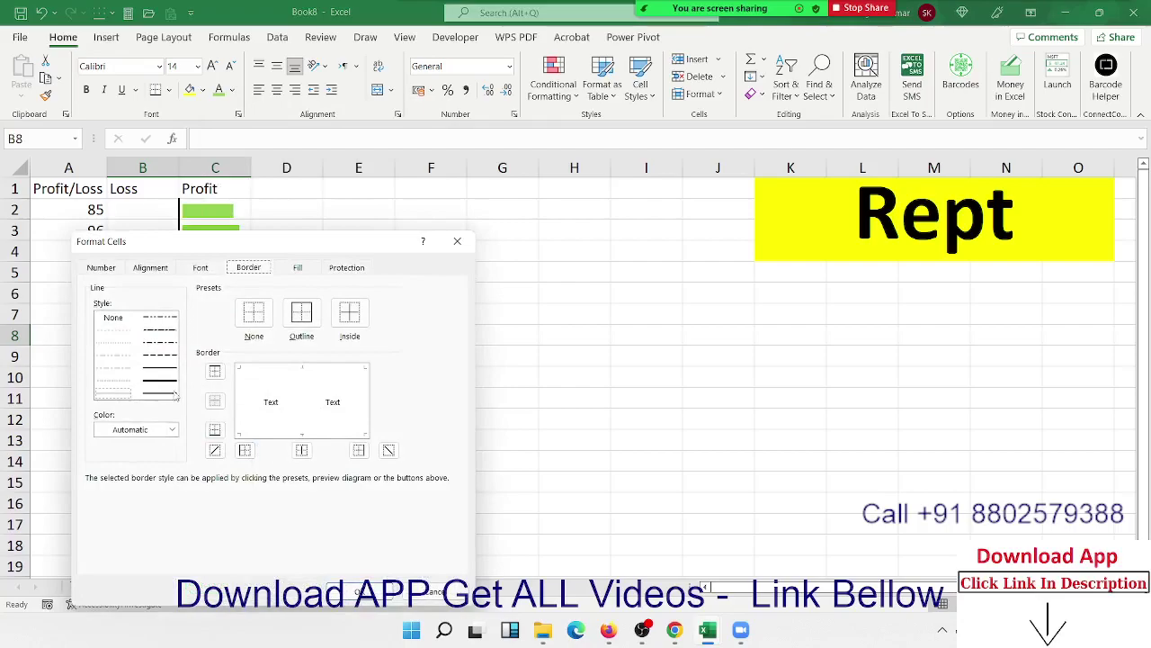
click(162, 388)
click(214, 371)
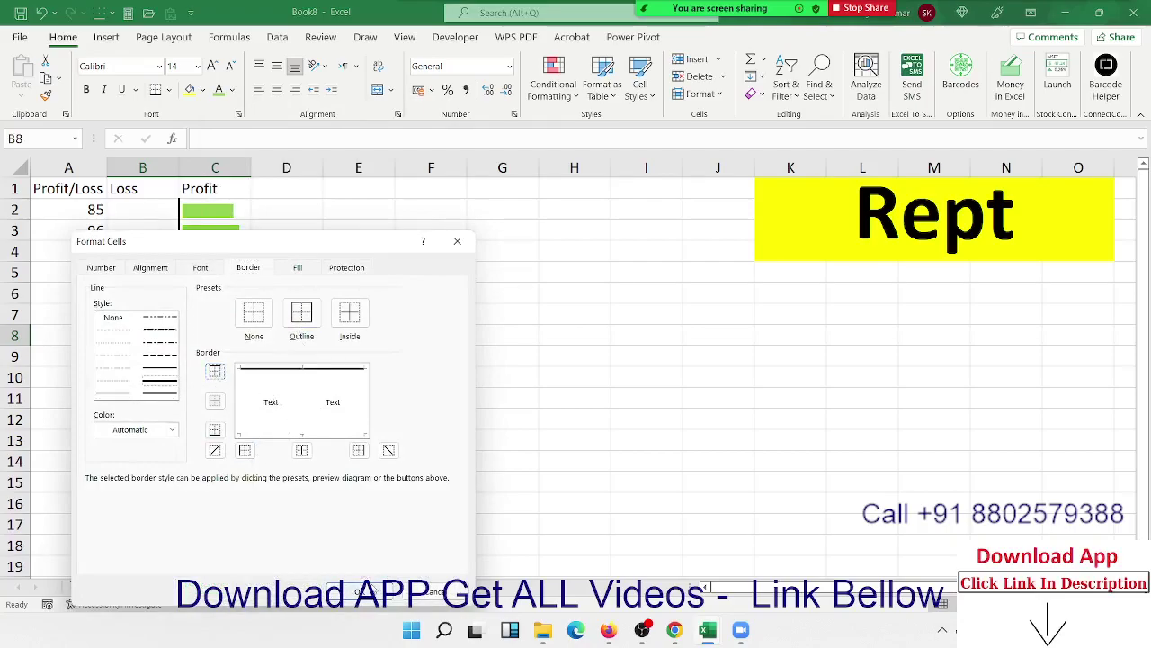
click(369, 590)
click(316, 467)
drag(160, 342, 213, 338)
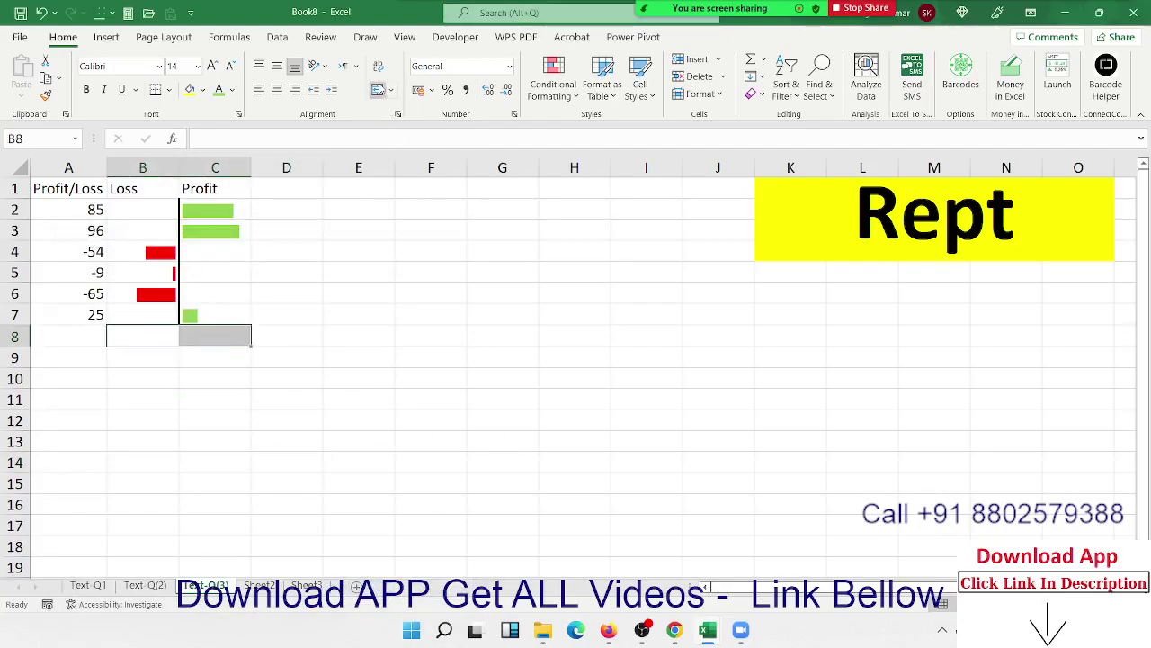
click(378, 90)
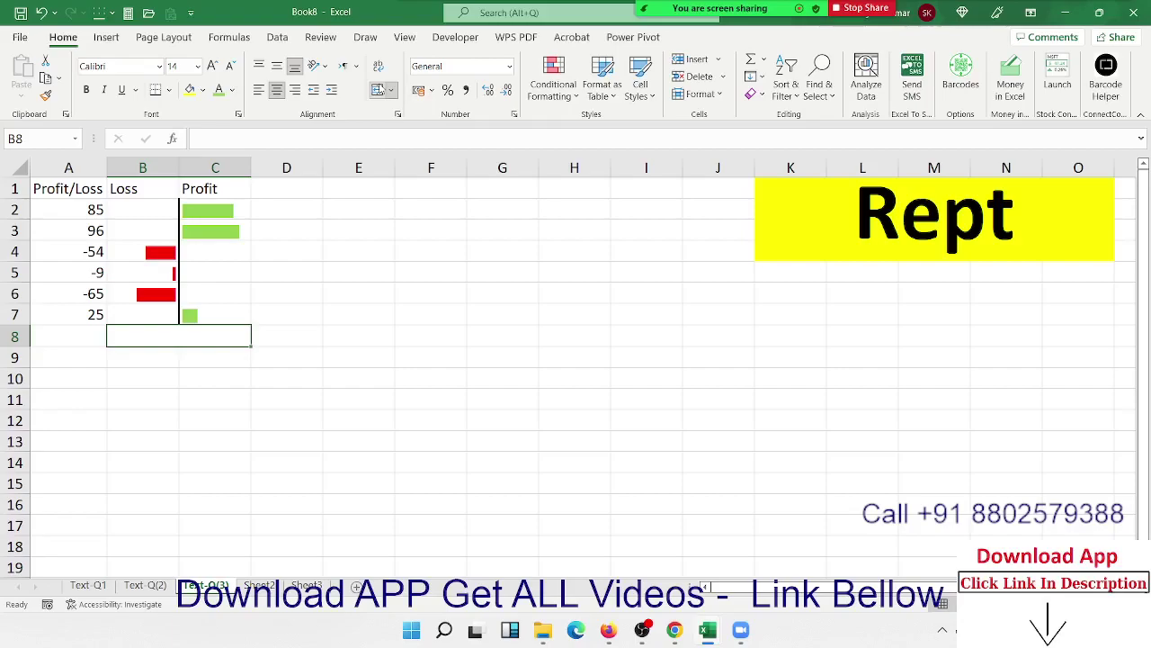
Enter the axis label '(-) 0 (+)' in merged cell B8.
text(=)
key(Escape)
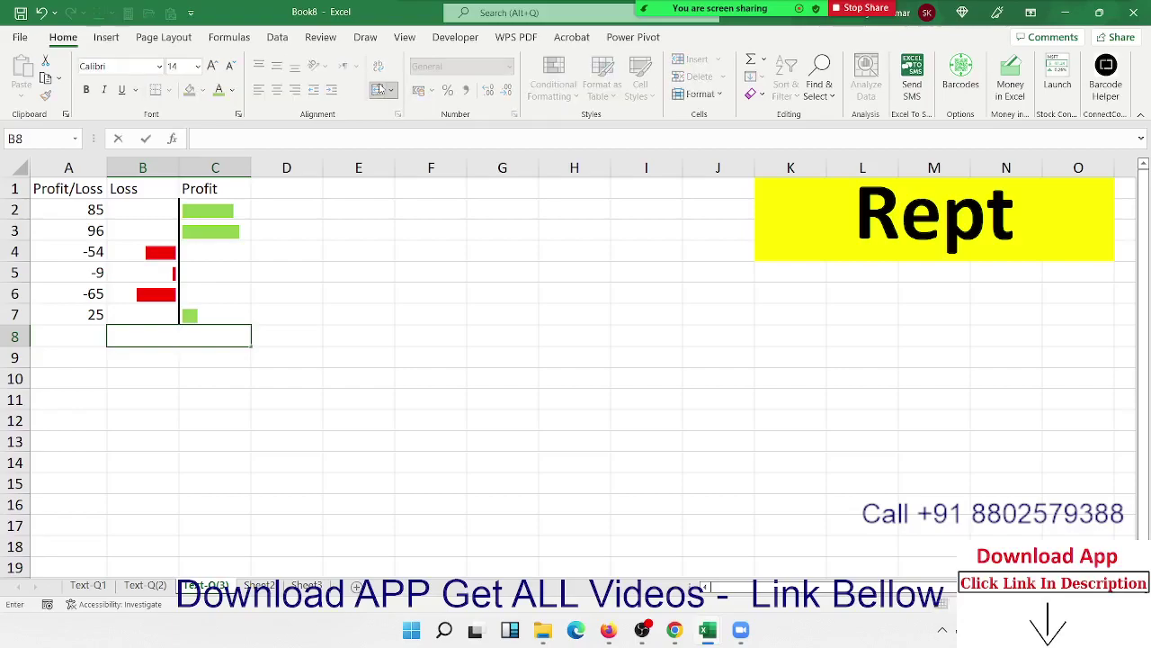
text(+)
key(Escape)
text((+))
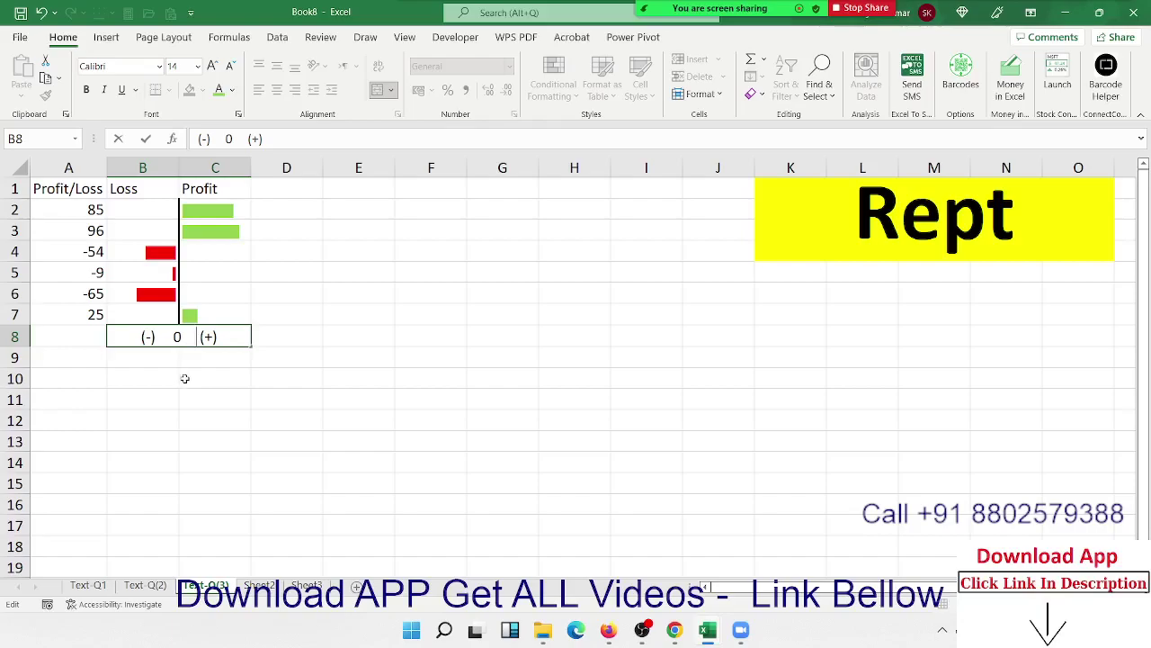
click(185, 379)
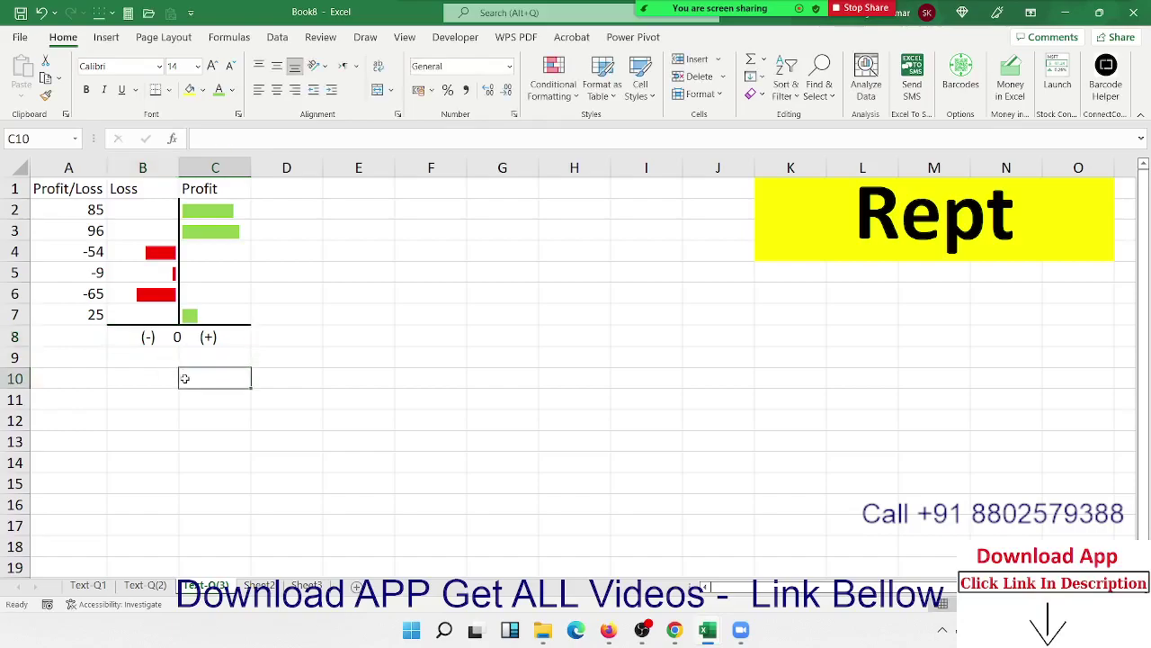
Turn off the gridline view on the Page Layout tab.
click(163, 37)
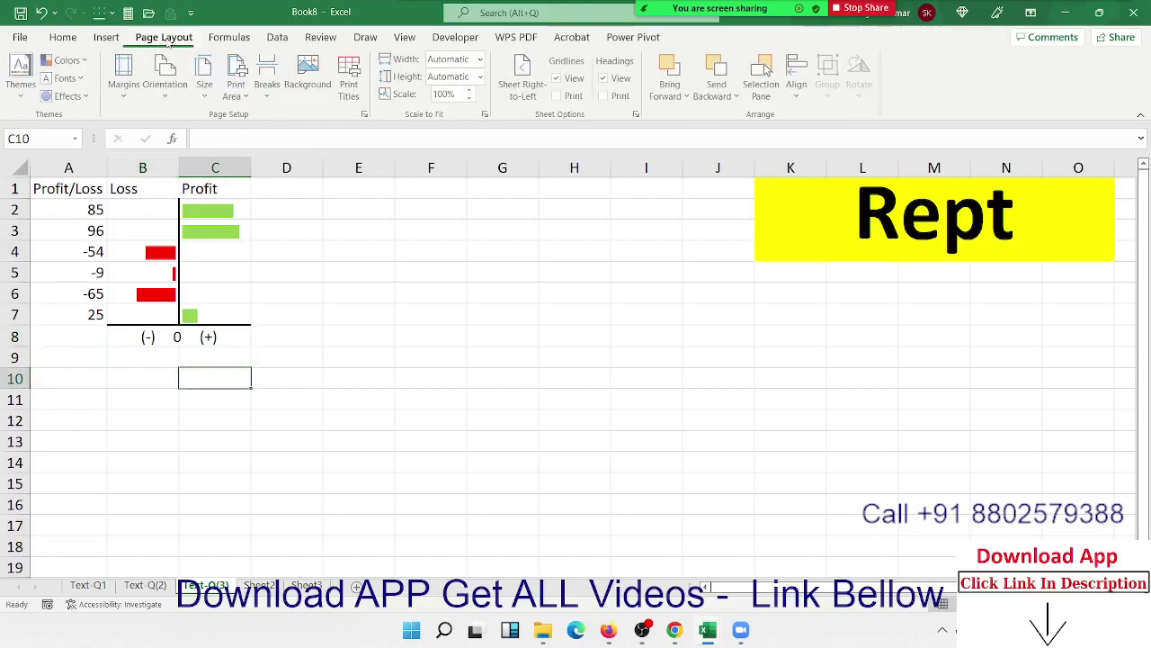
click(559, 79)
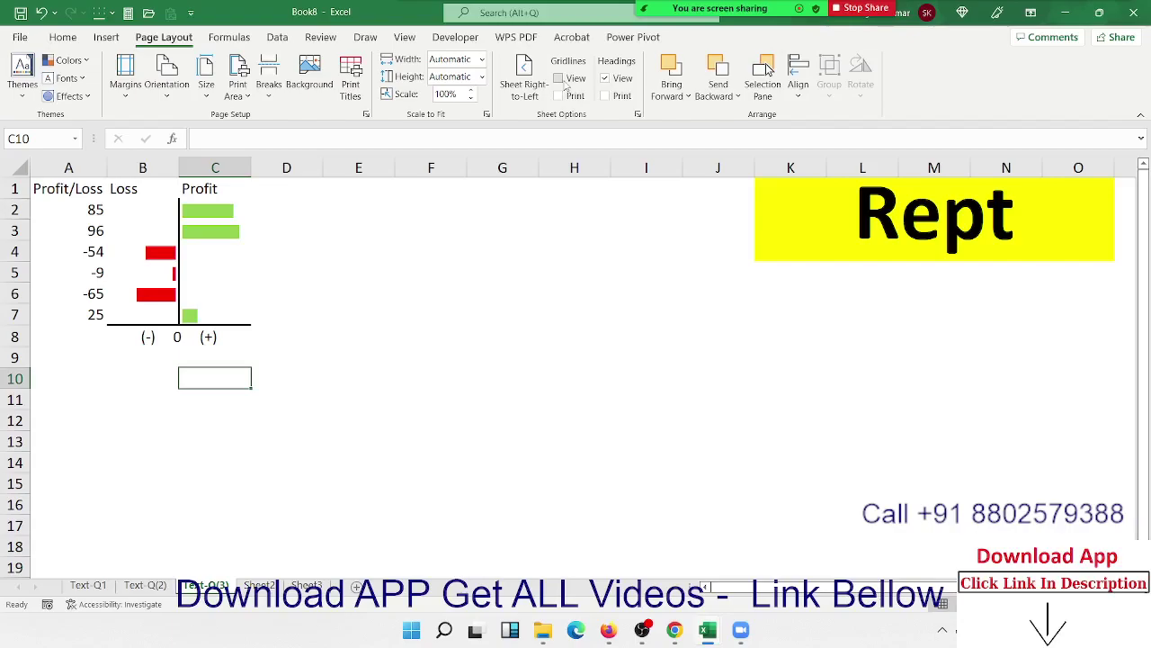
mouse_move(593, 18)
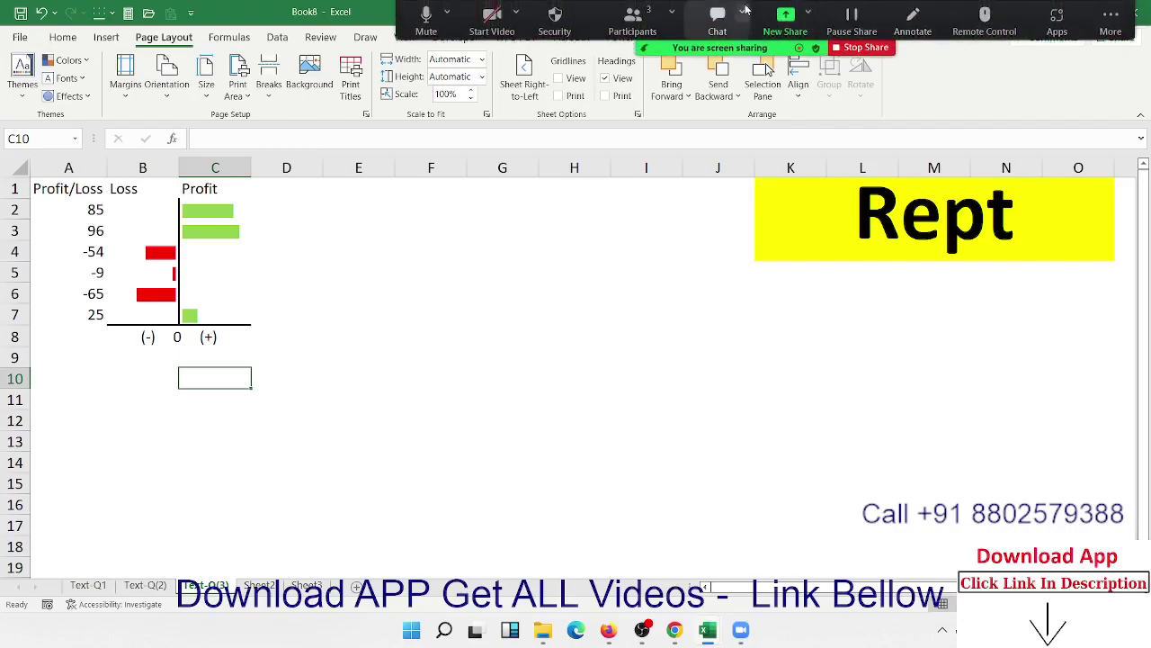
click(648, 24)
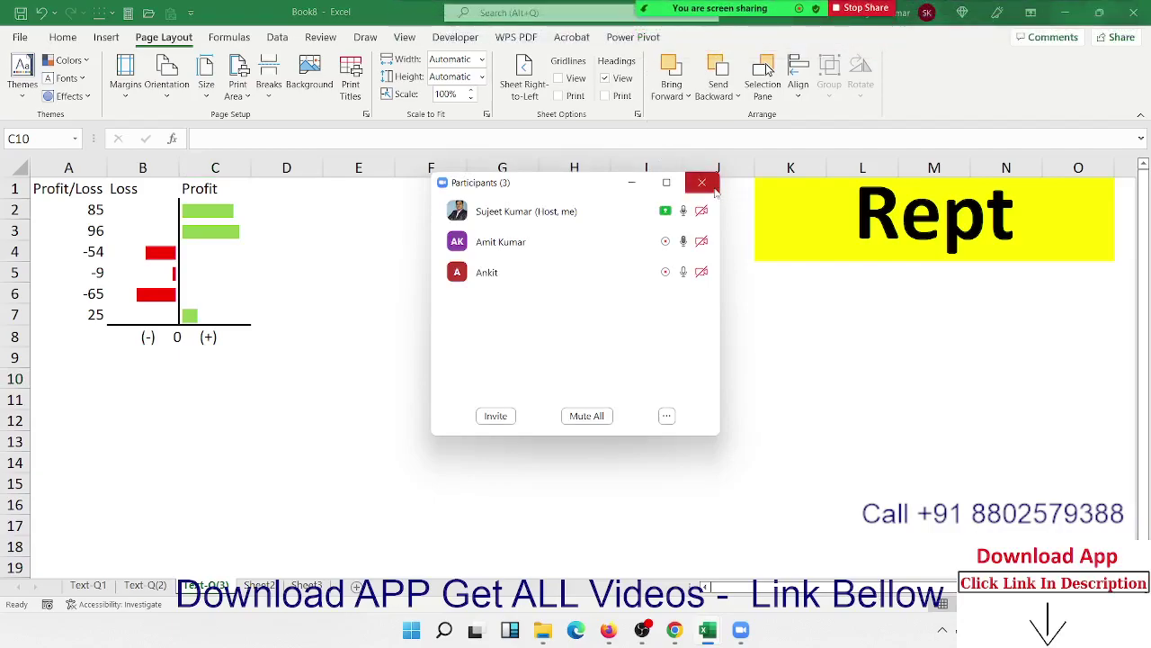
Duplicate the Profit/Loss sheet as Text Q(4) and select its columns A to C.
click(702, 183)
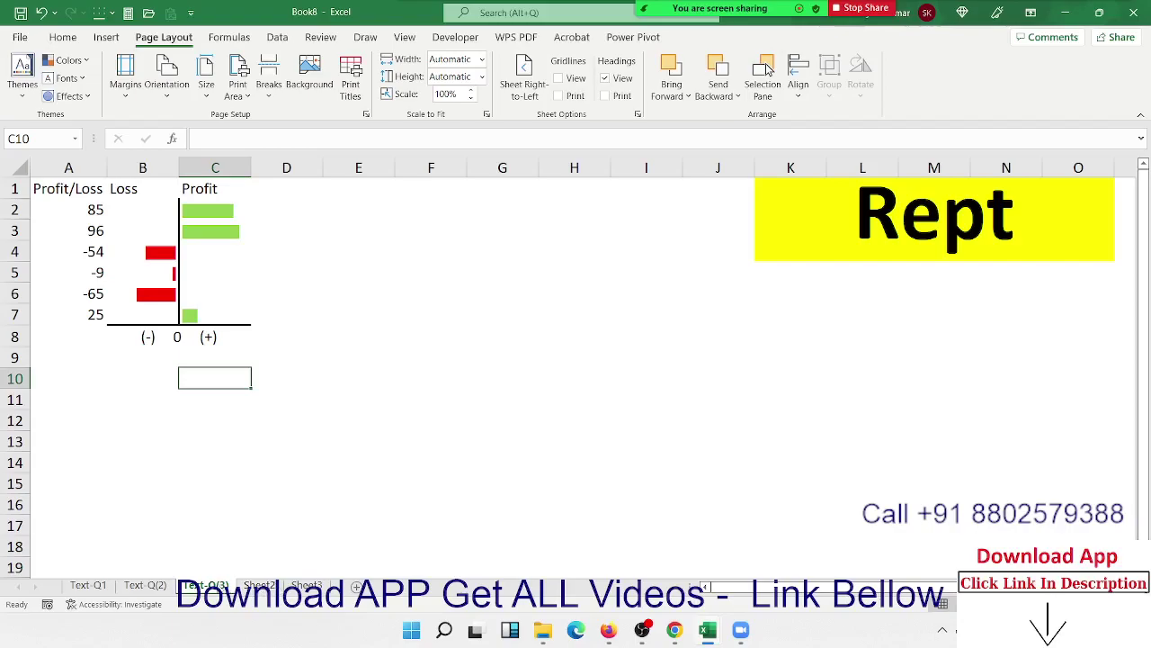
click(216, 549)
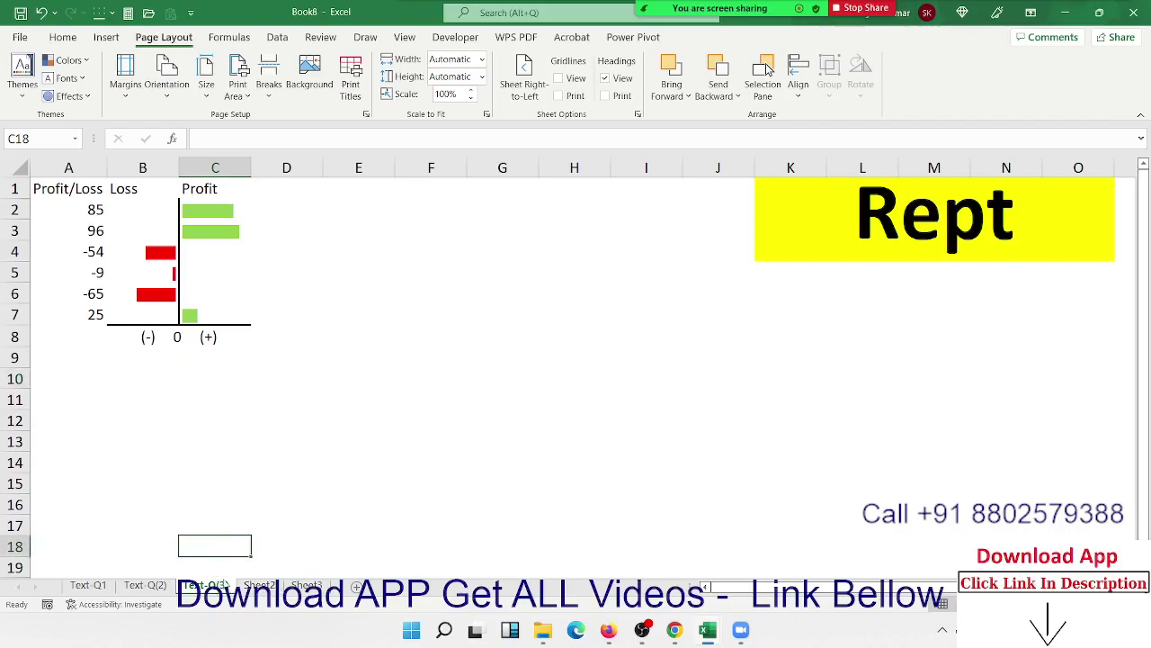
ctrl+drag(225, 583, 268, 576)
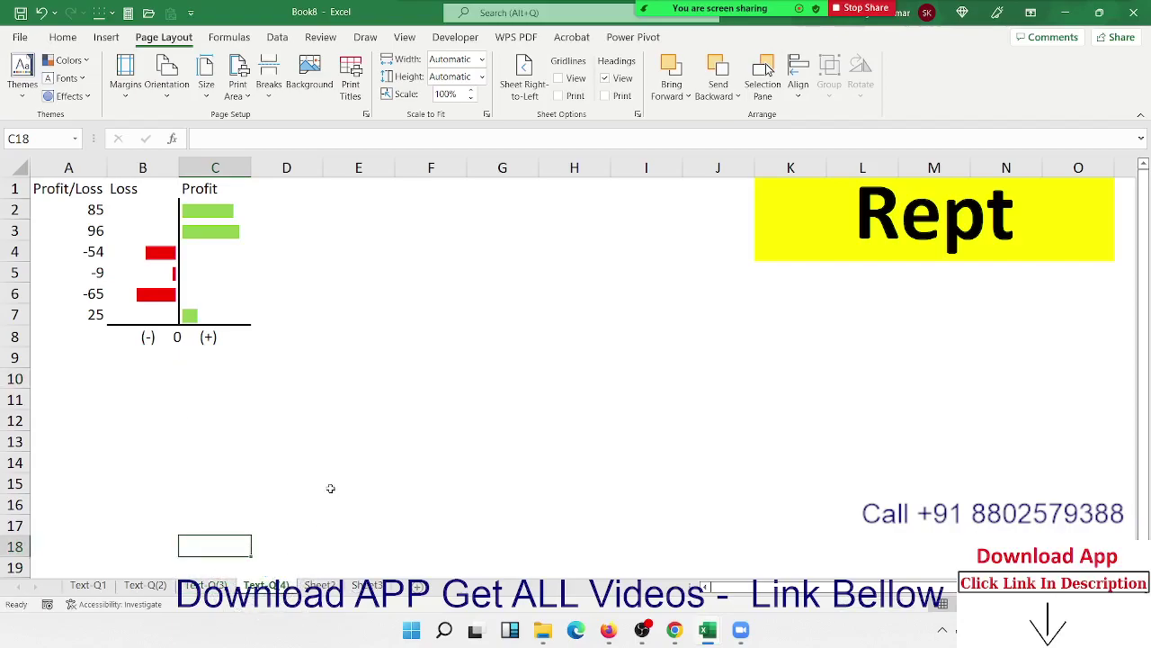
click(229, 171)
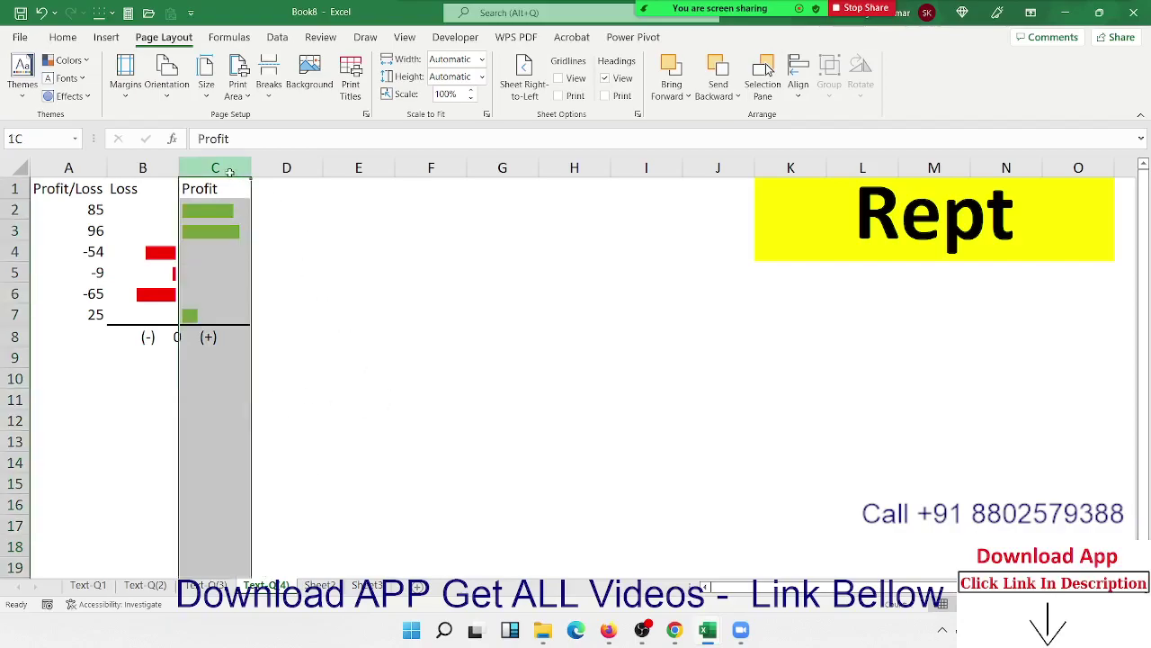
drag(225, 172, 69, 169)
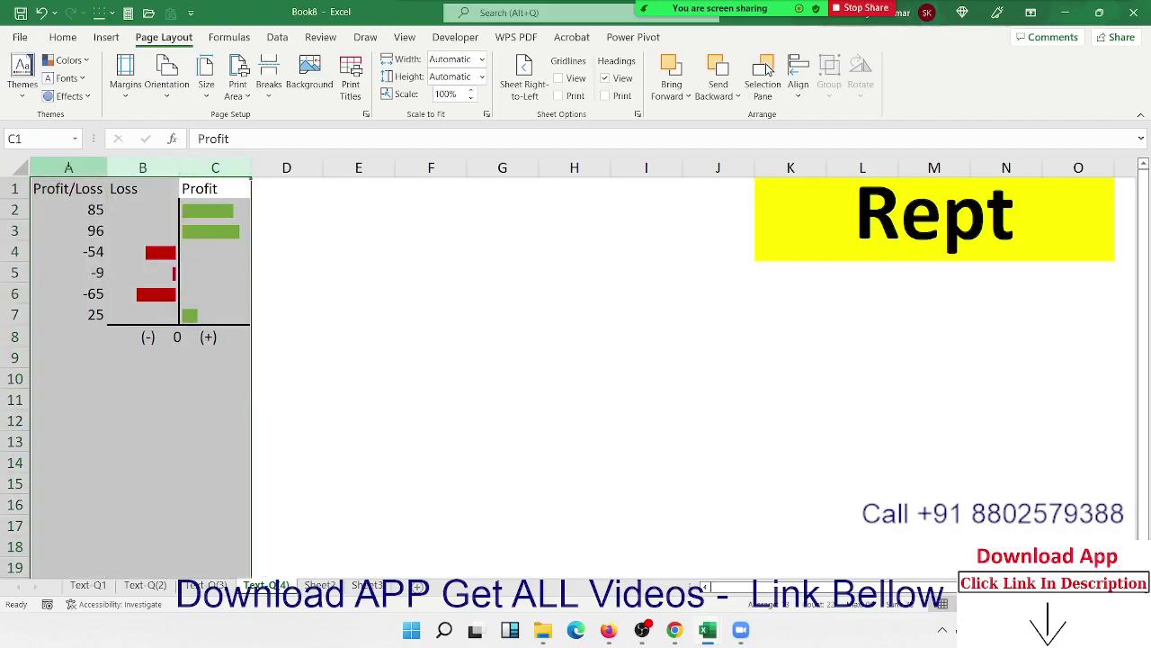
Delete the old columns A–C, insert a blank column, and enter the header Name in A2.
key(ctrl+minus)
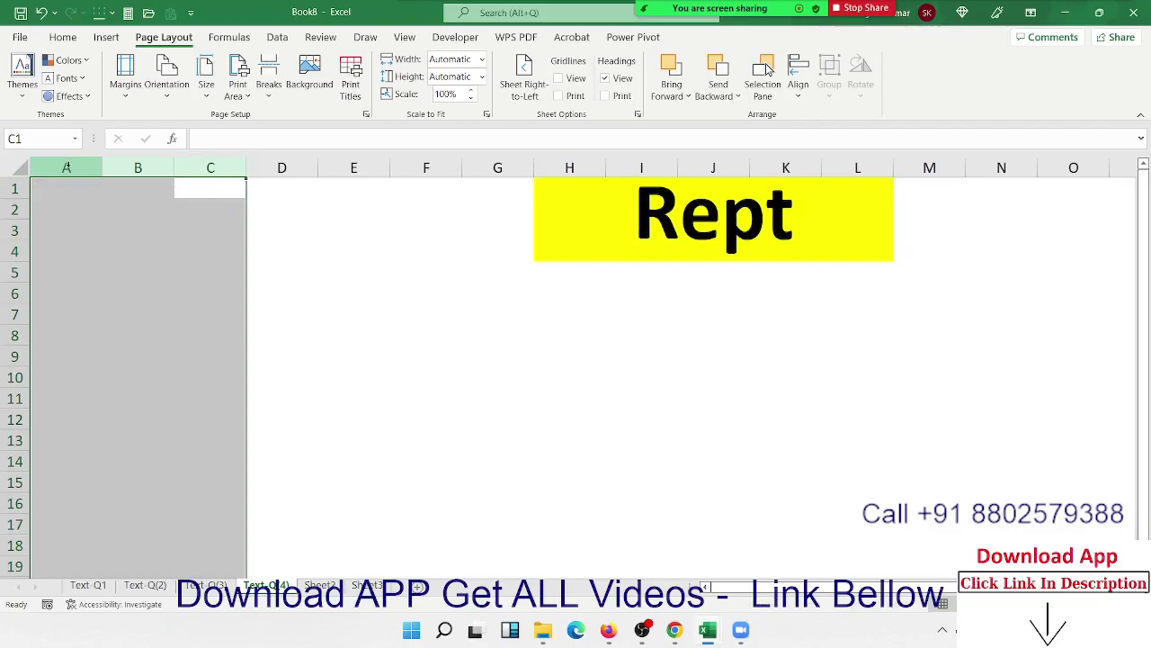
click(137, 168)
key(ctrl+plus)
key(Left)
key(Down)
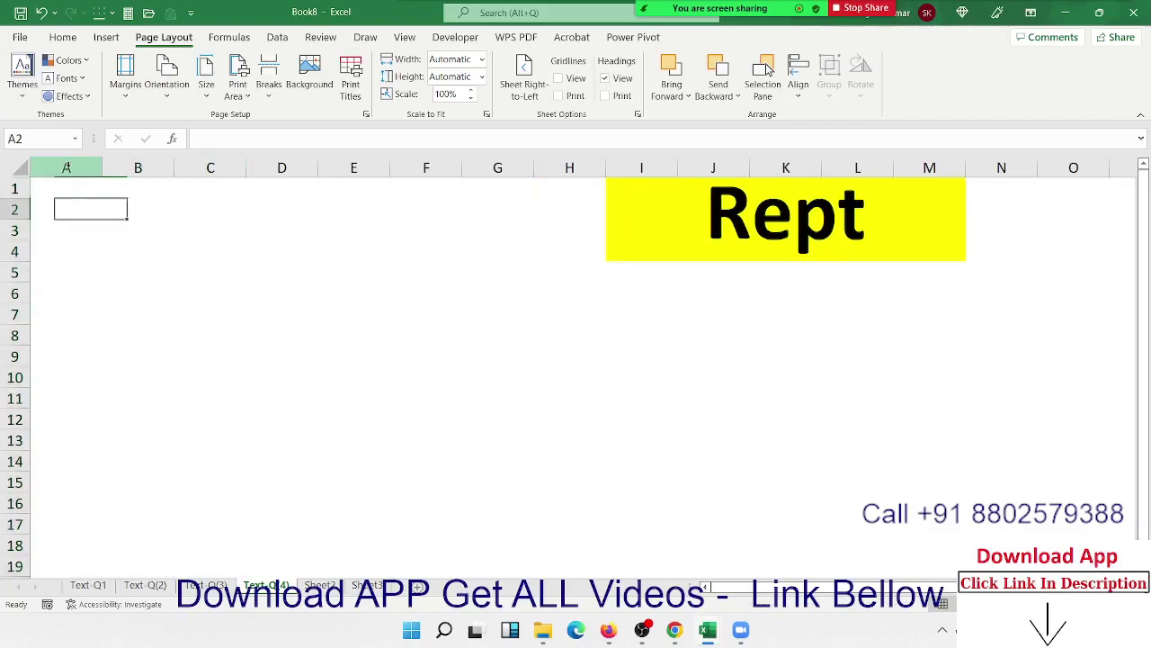
key(Up)
key(Down)
text(Jan\)
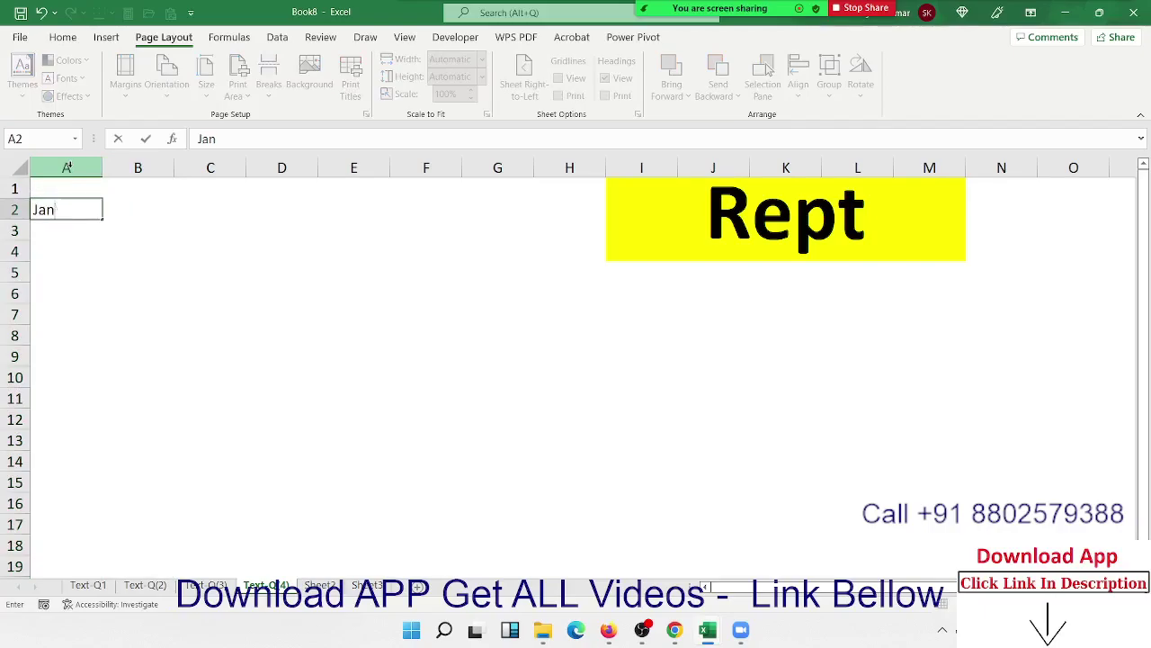
key(BackSpace)
key(BackSpace)
key(BackSpace)
text(Name)
key(Return)
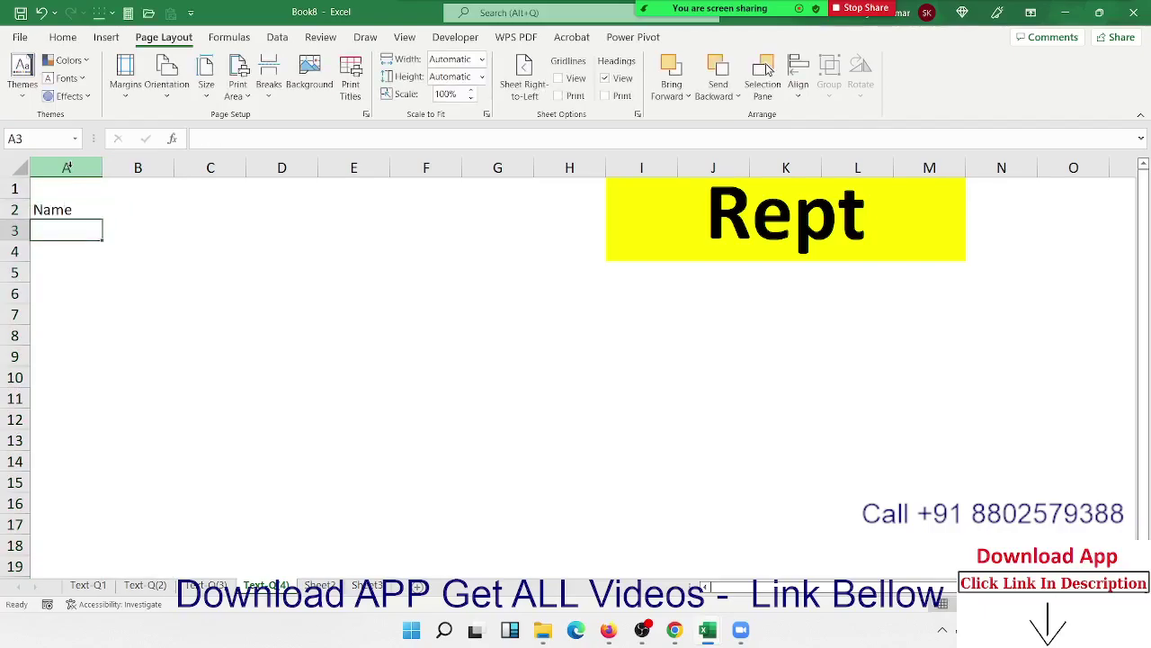
Fill month headers JAN to APR across B2:E2 and enter a first name in A3.
click(132, 209)
text(JAN)
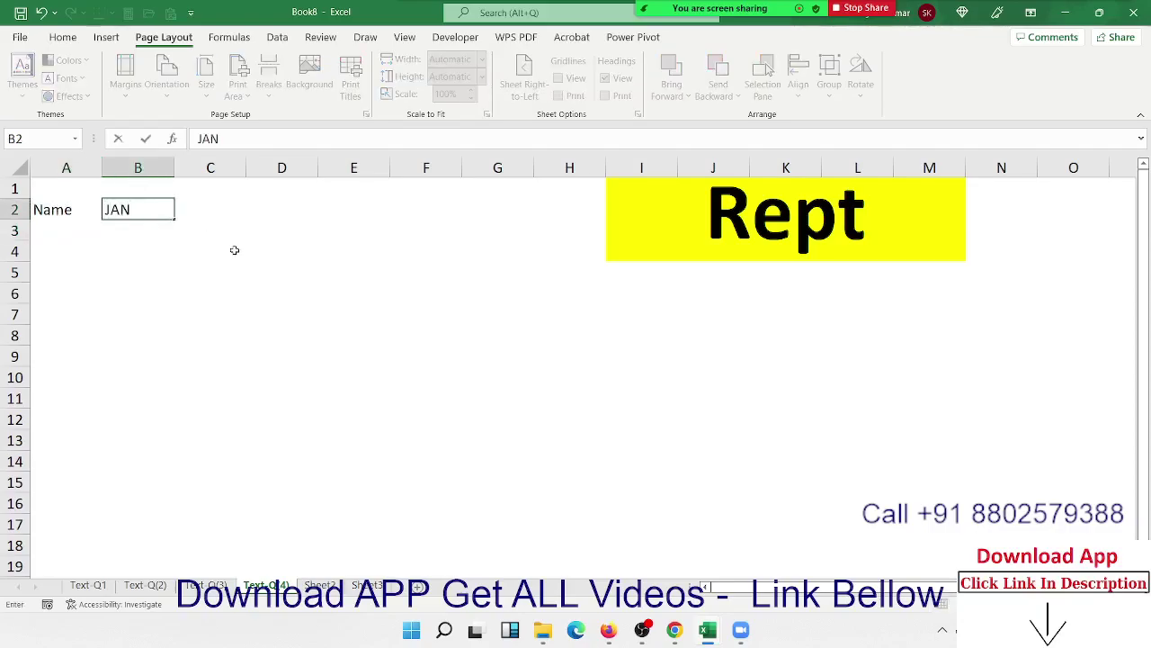
click(234, 250)
click(151, 212)
drag(174, 219, 373, 219)
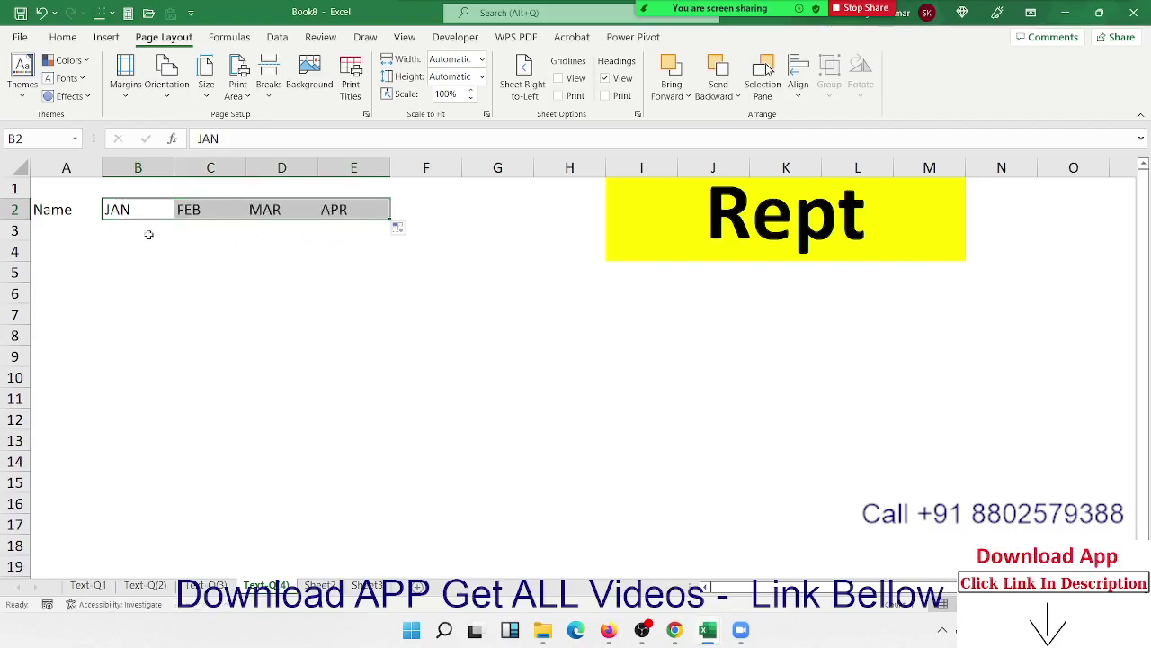
click(89, 223)
text(Puja)
key(Return)
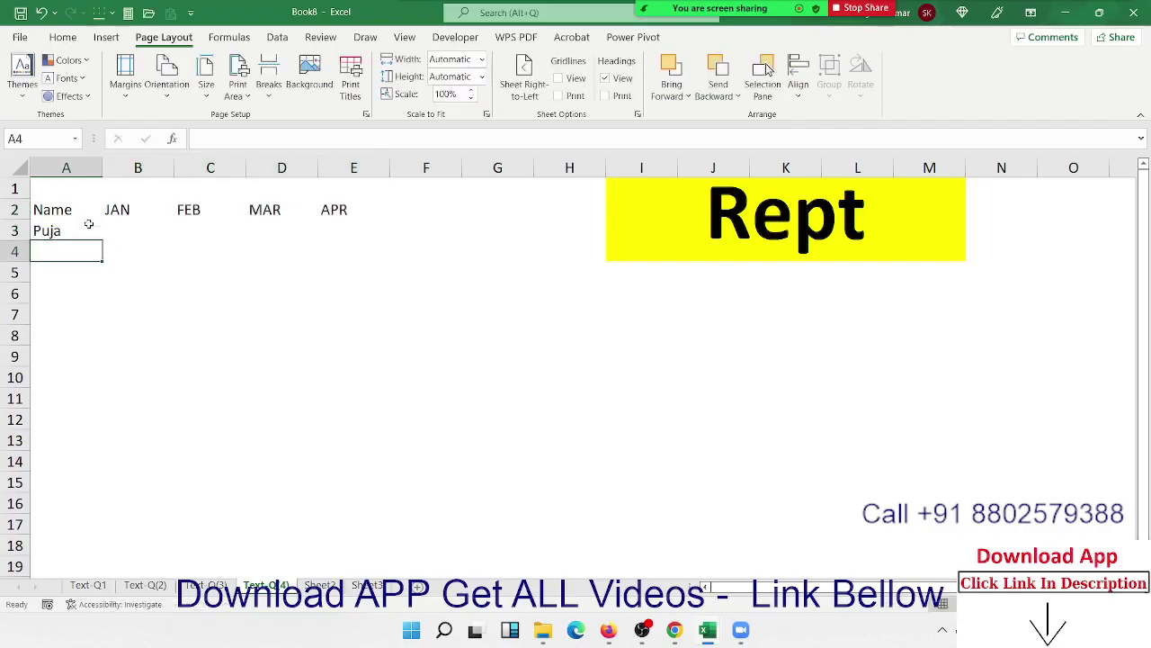
Fill four more names down to A7 and try sample figures 85 and 95 in row 3.
click(90, 229)
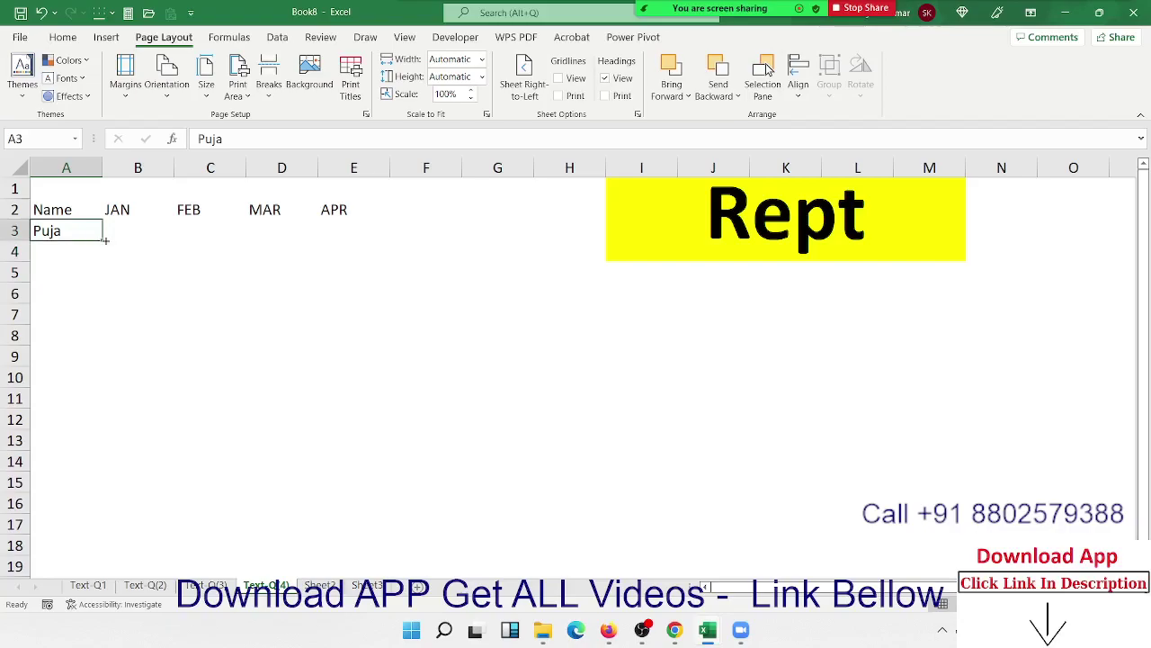
drag(105, 240, 99, 329)
click(139, 231)
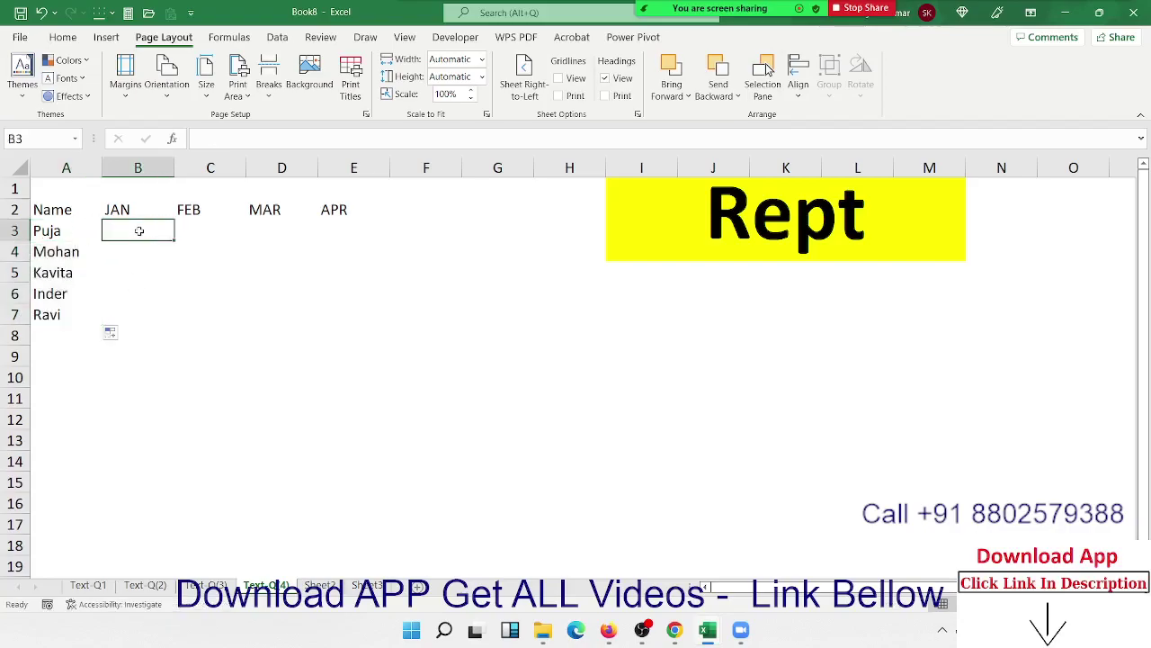
text(85)
key(Tab)
text(95)
key(Tab)
text(8)
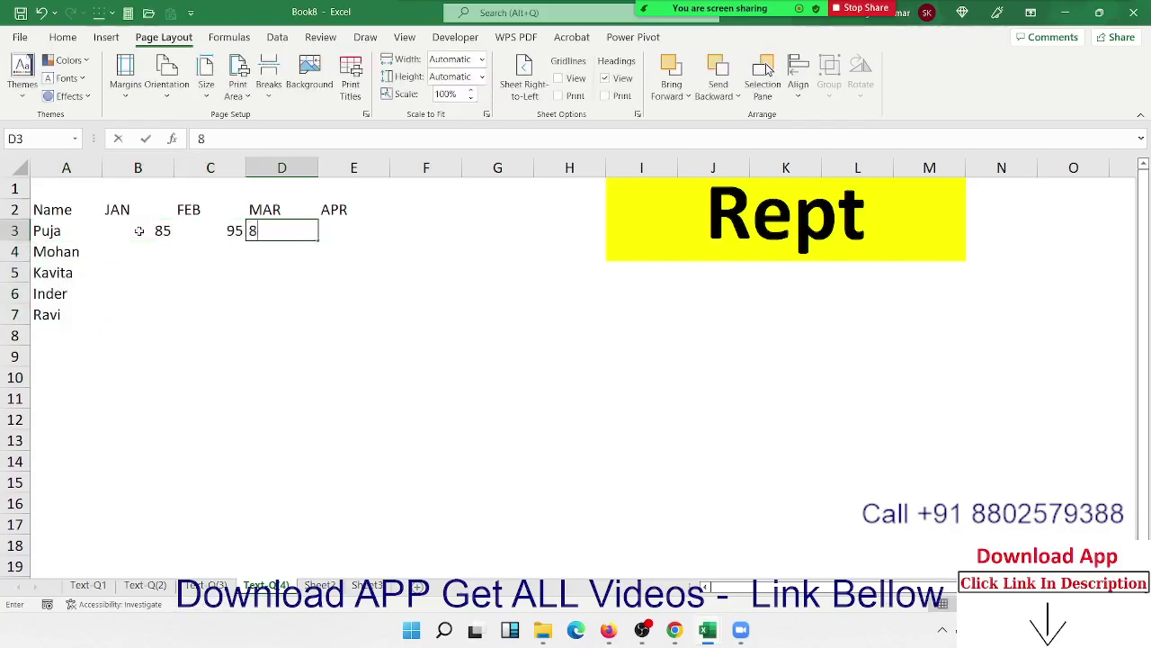
key(Escape)
key(Left)
key(Left)
Enter =RANDBETWEEN(2,12) in B3, fill it across B3:E7 and copy the range.
text(=ra)
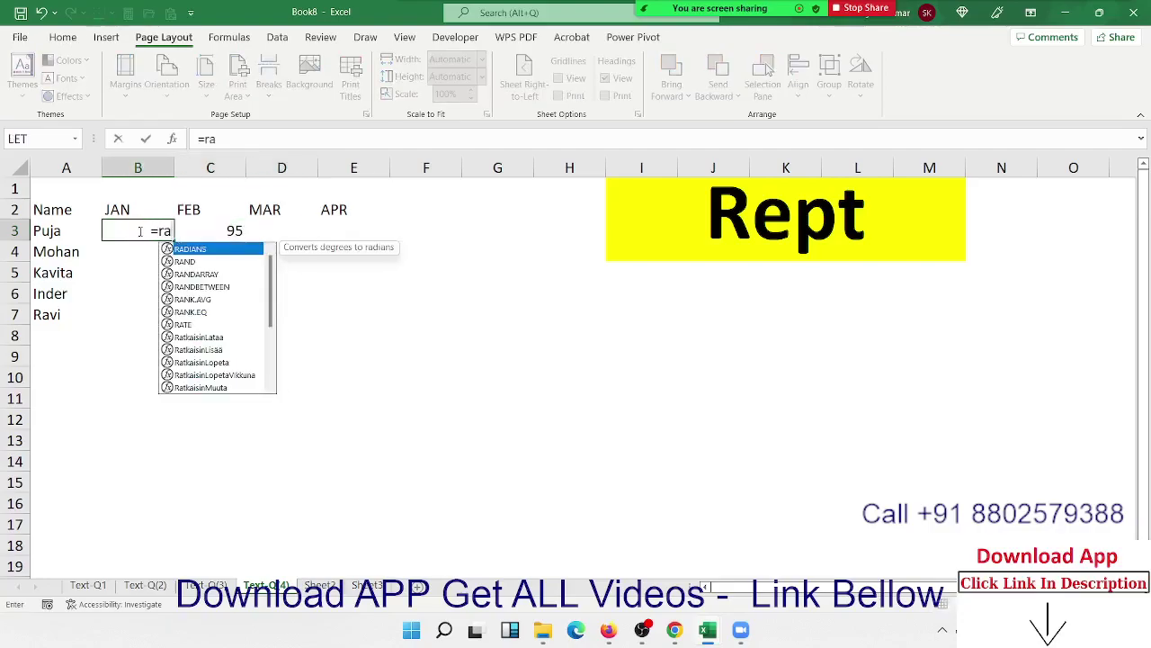
key(Down)
key(Down)
key(Down)
key(Tab)
text(1)
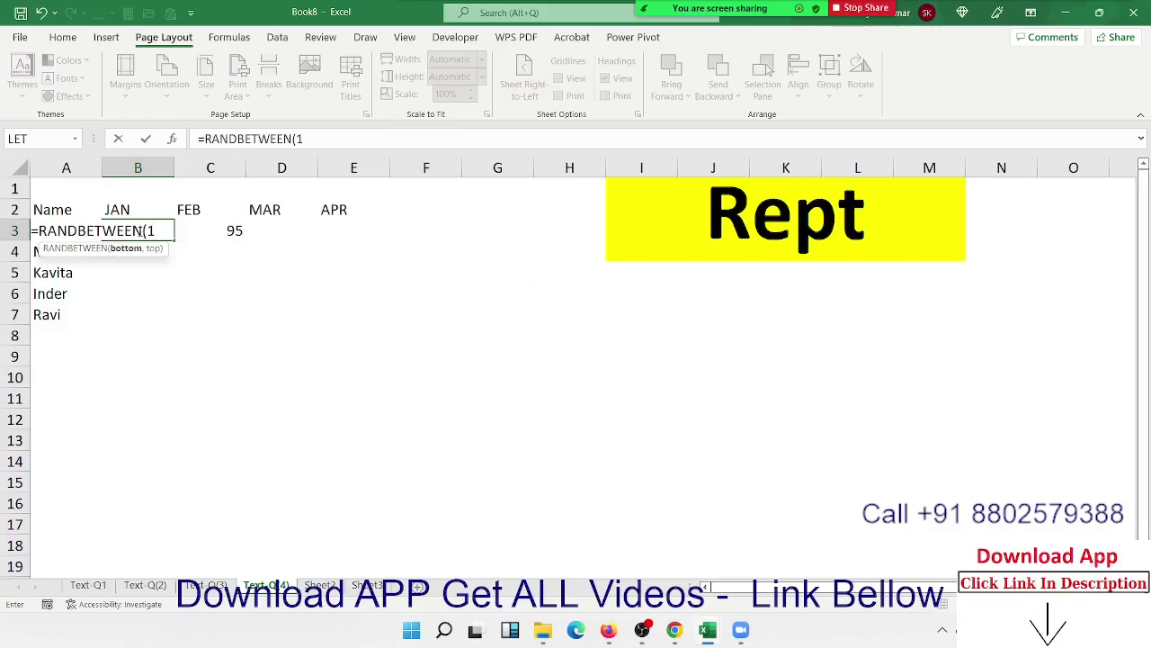
key(BackSpace)
text(,12)
key(Return)
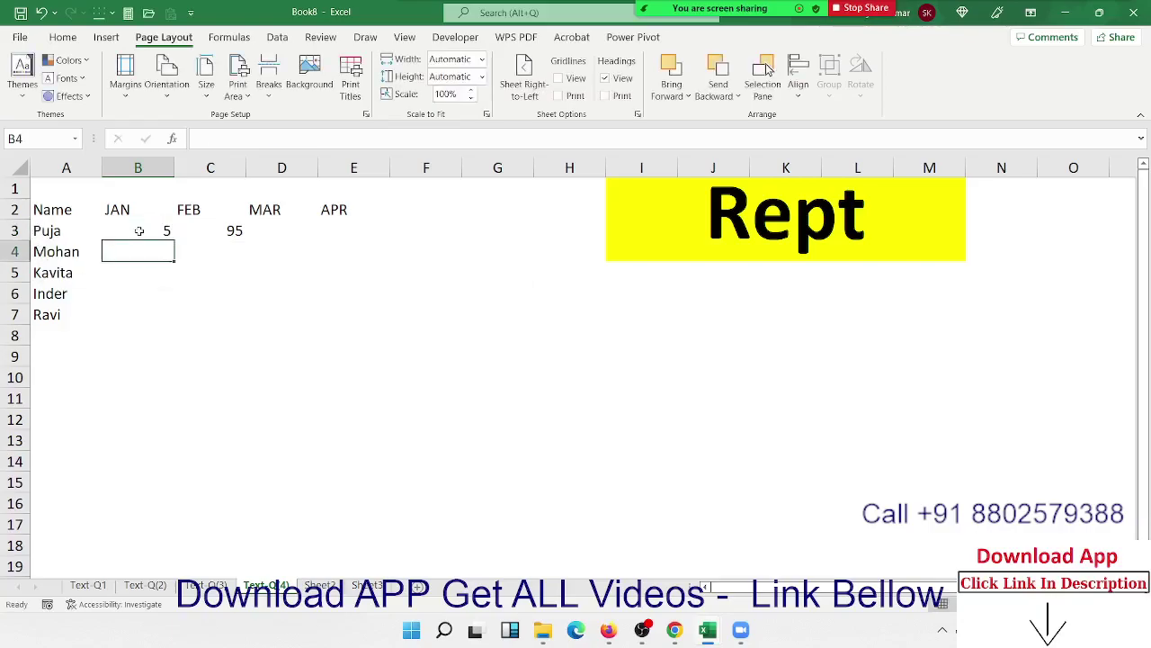
key(Up)
key(shift+Right)
key(shift+Right)
key(shift+Right)
key(shift+Down)
key(shift+Down)
key(shift+Down)
key(shift+Down)
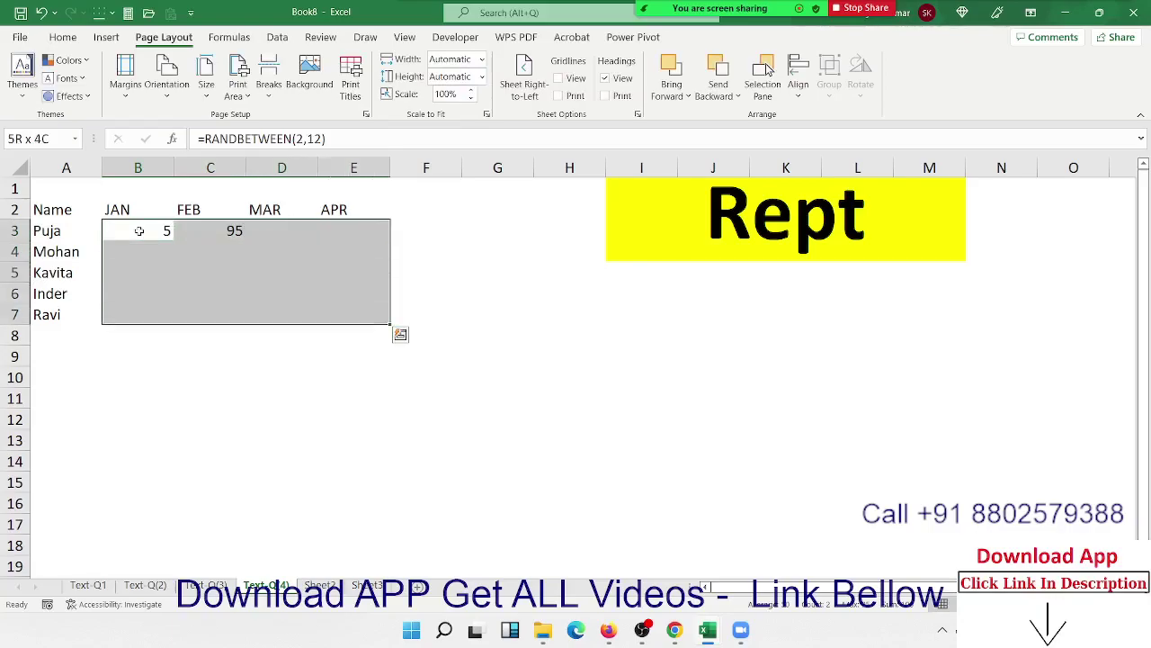
key(ctrl+d)
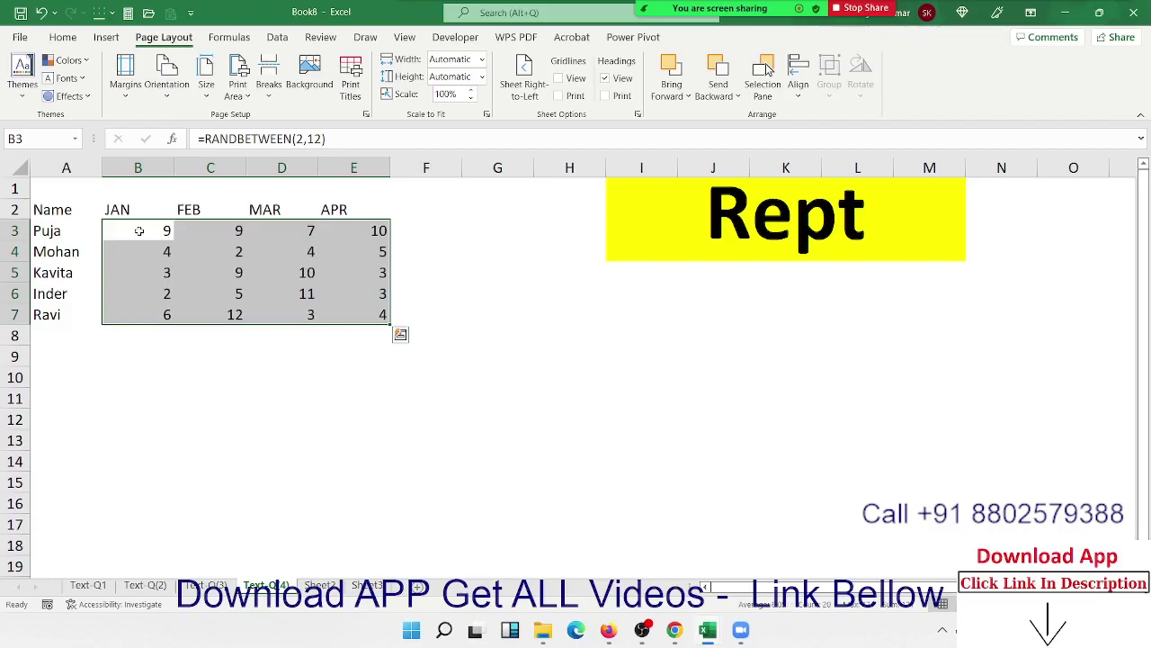
key(ctrl+c)
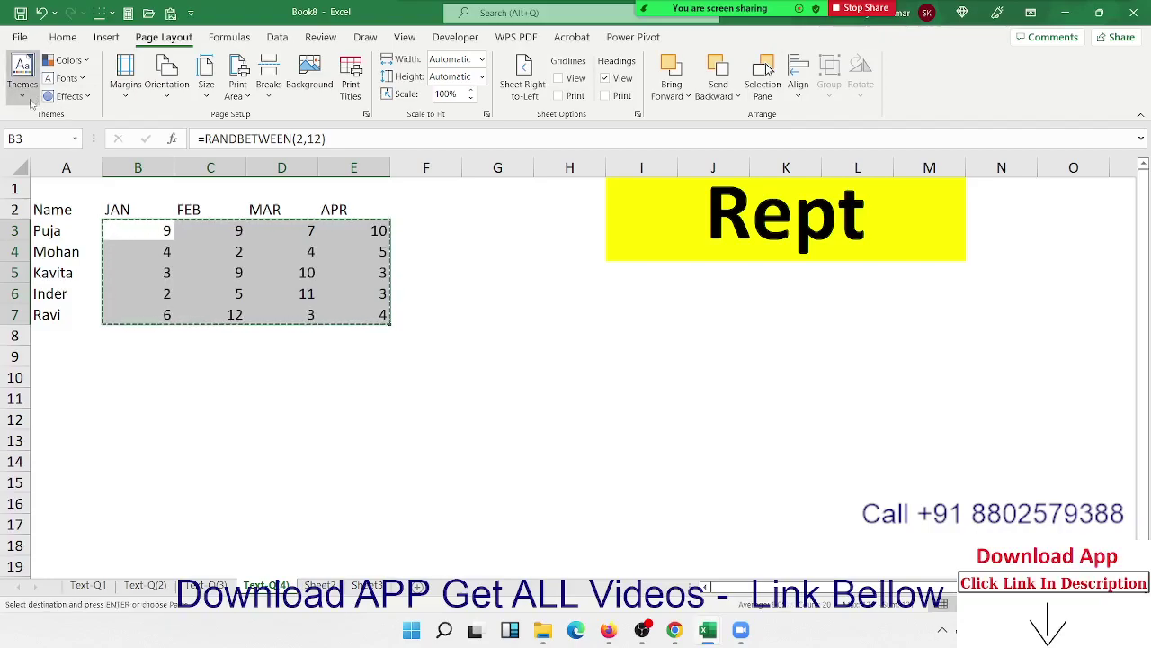
Paste the copied B3:E7 figures back as values only.
click(26, 90)
key(Escape)
click(63, 36)
click(22, 96)
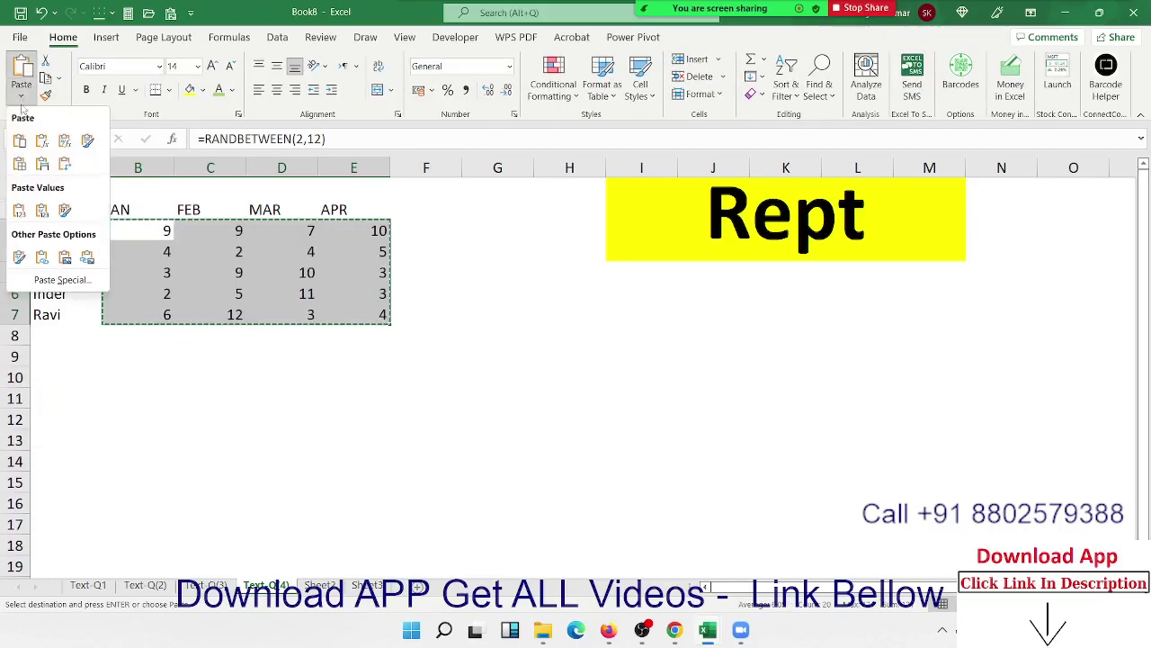
click(19, 210)
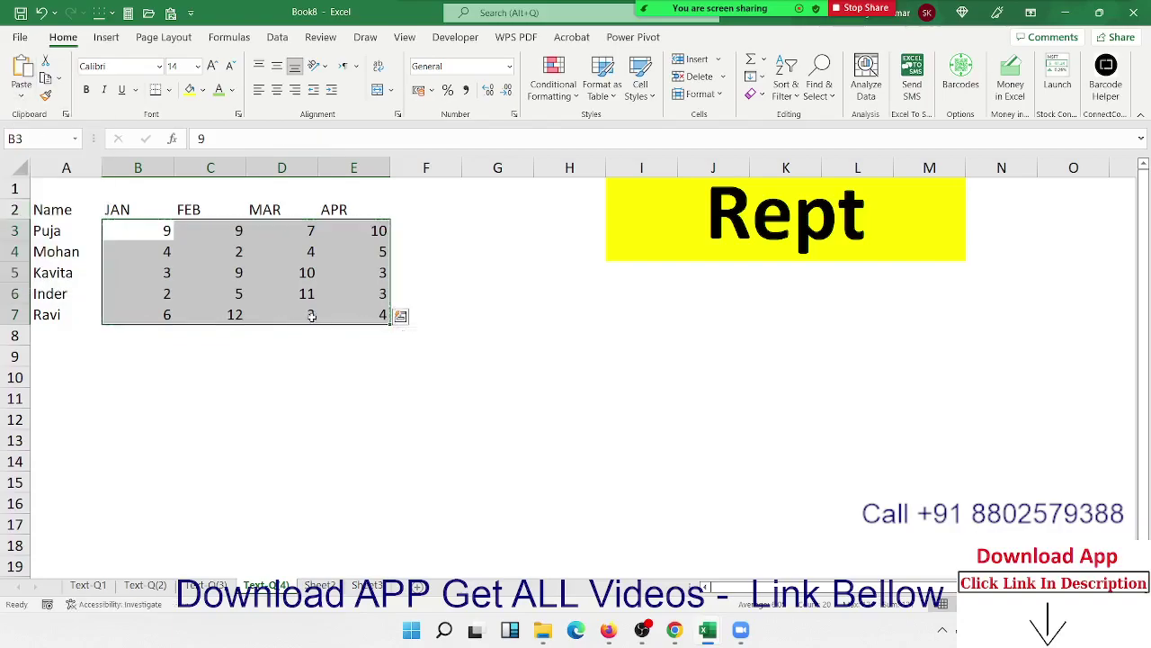
Apply All Borders to the Name–APR table A2:E7.
drag(52, 210, 356, 316)
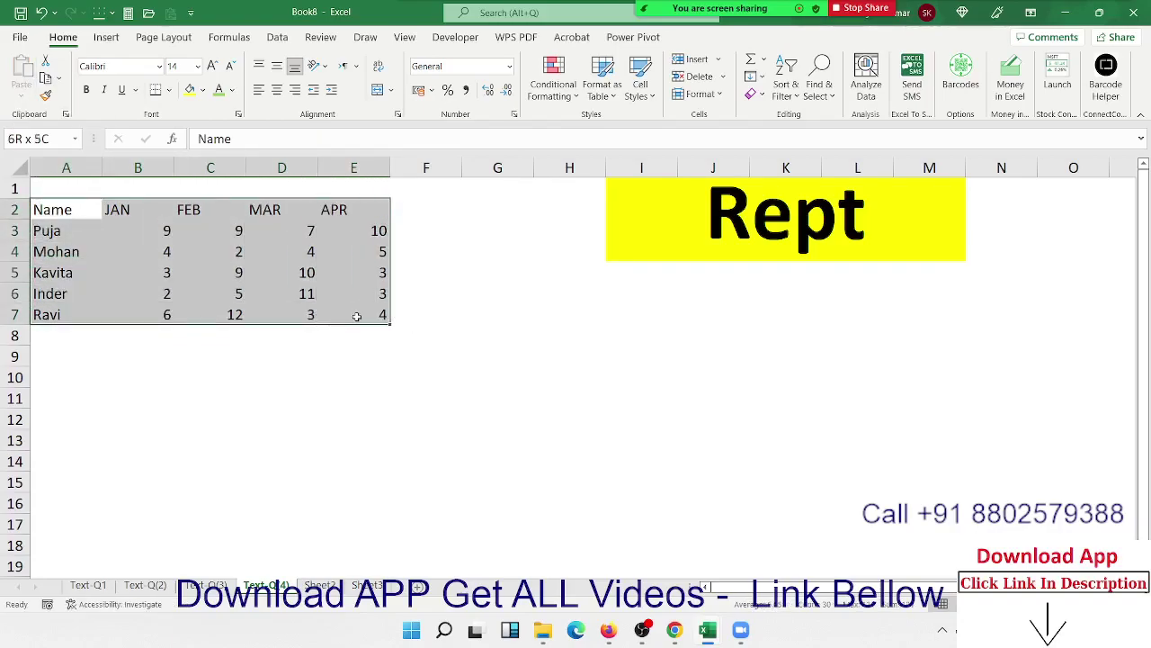
click(168, 89)
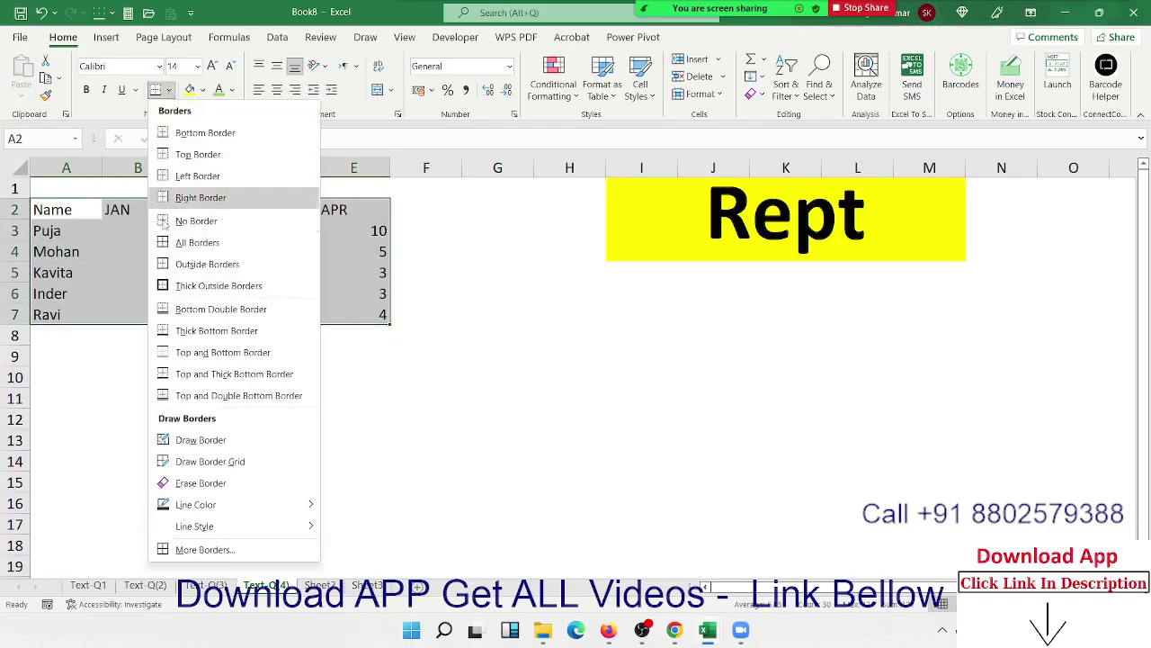
click(197, 242)
click(475, 286)
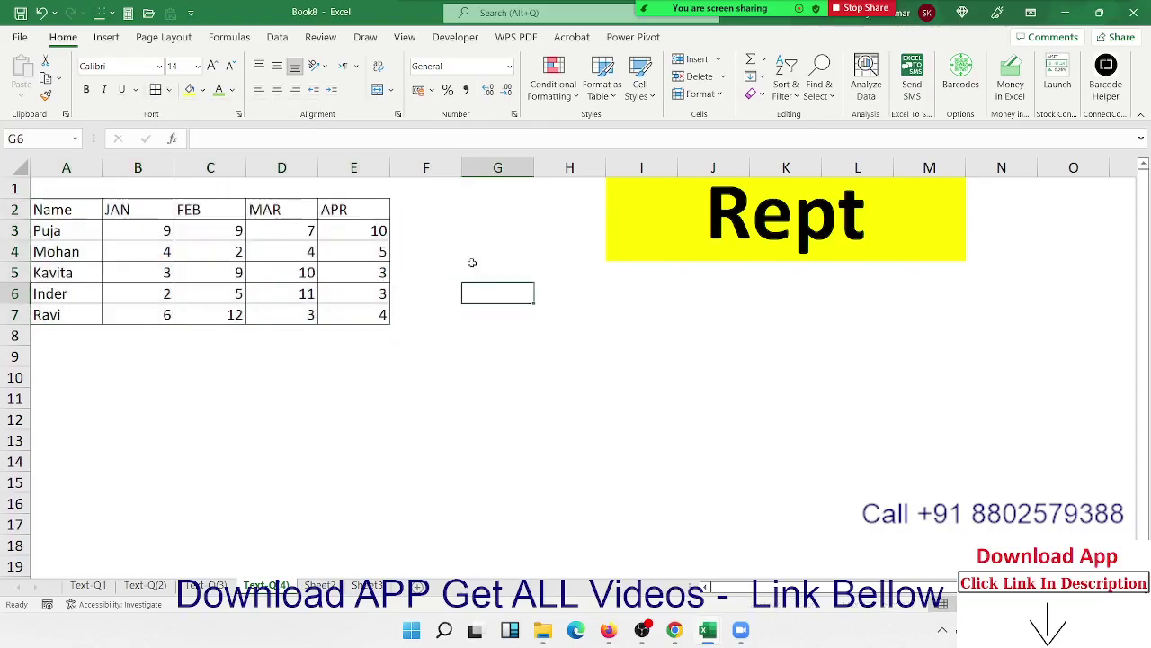
drag(414, 214, 531, 214)
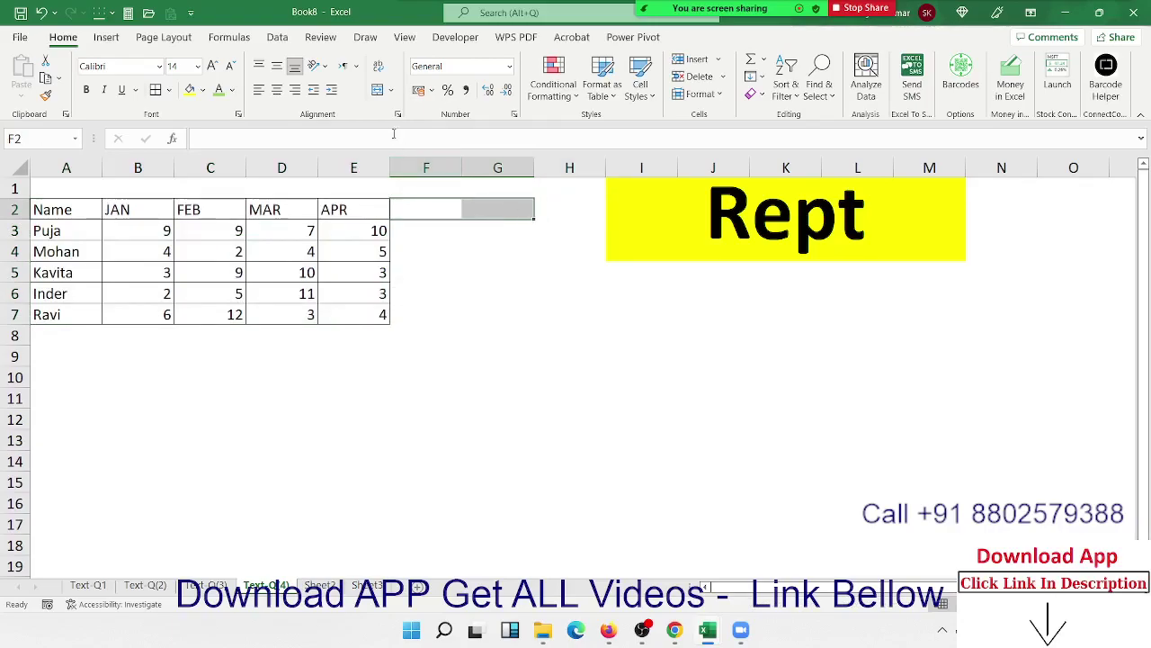
Merge and centre F2:G2 and enter the header 'Graph'.
click(378, 91)
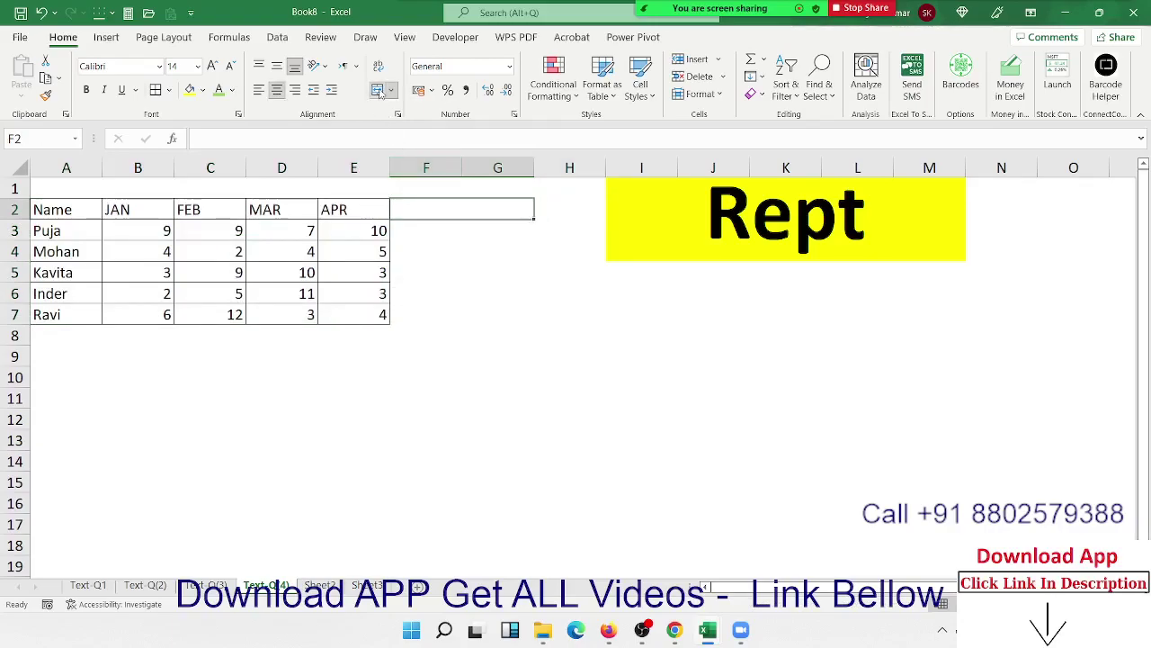
text(Grap)
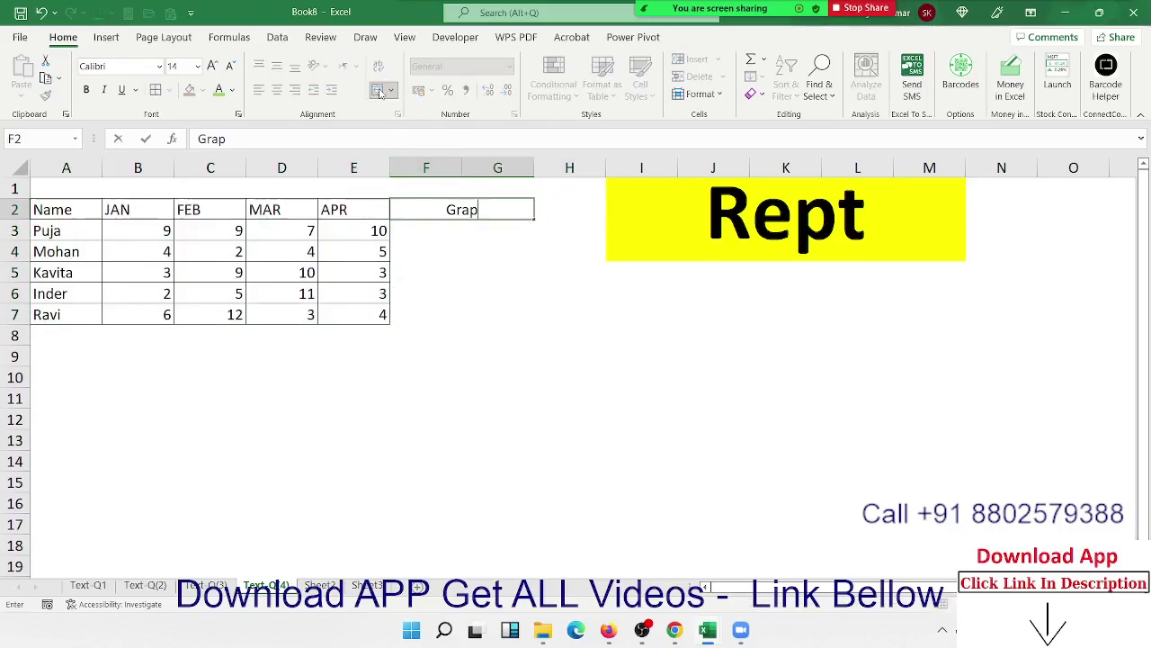
text(h)
key(Return)
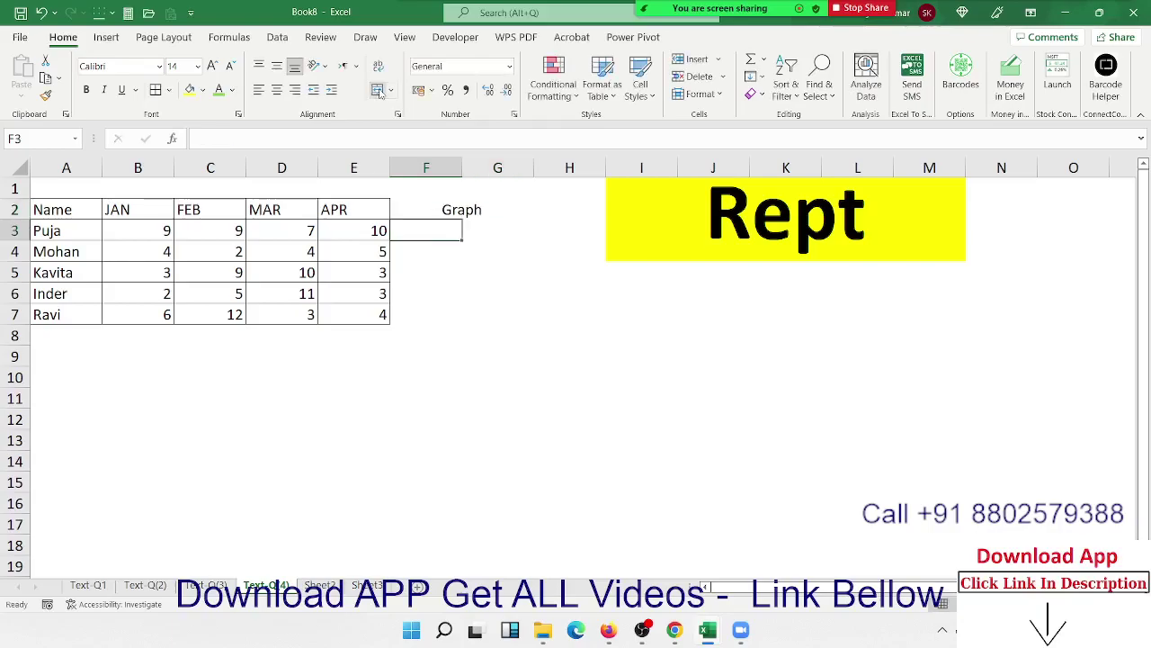
Merge each row of F3:H7 across columns F to H.
drag(447, 230, 542, 310)
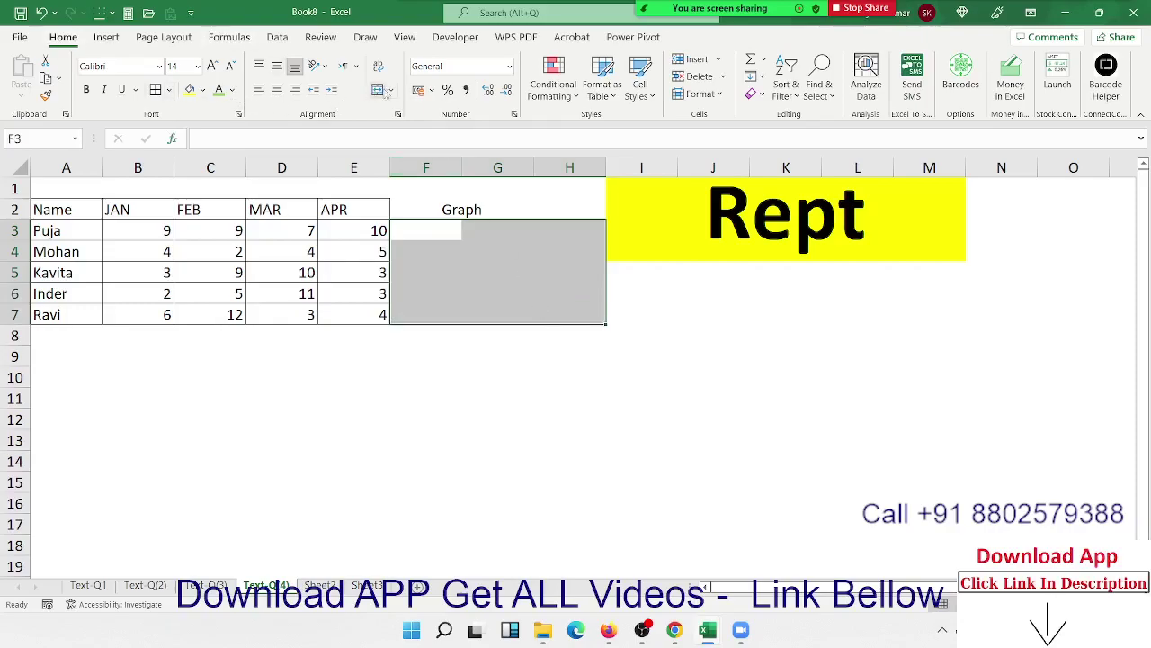
click(392, 90)
click(407, 132)
click(446, 229)
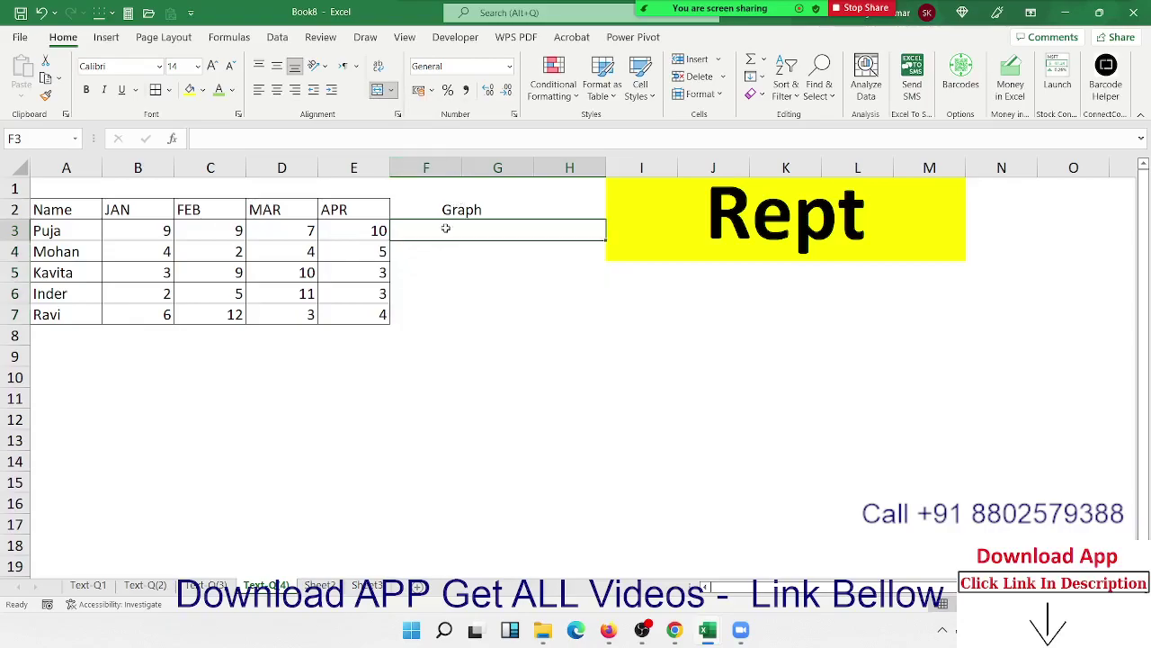
click(108, 37)
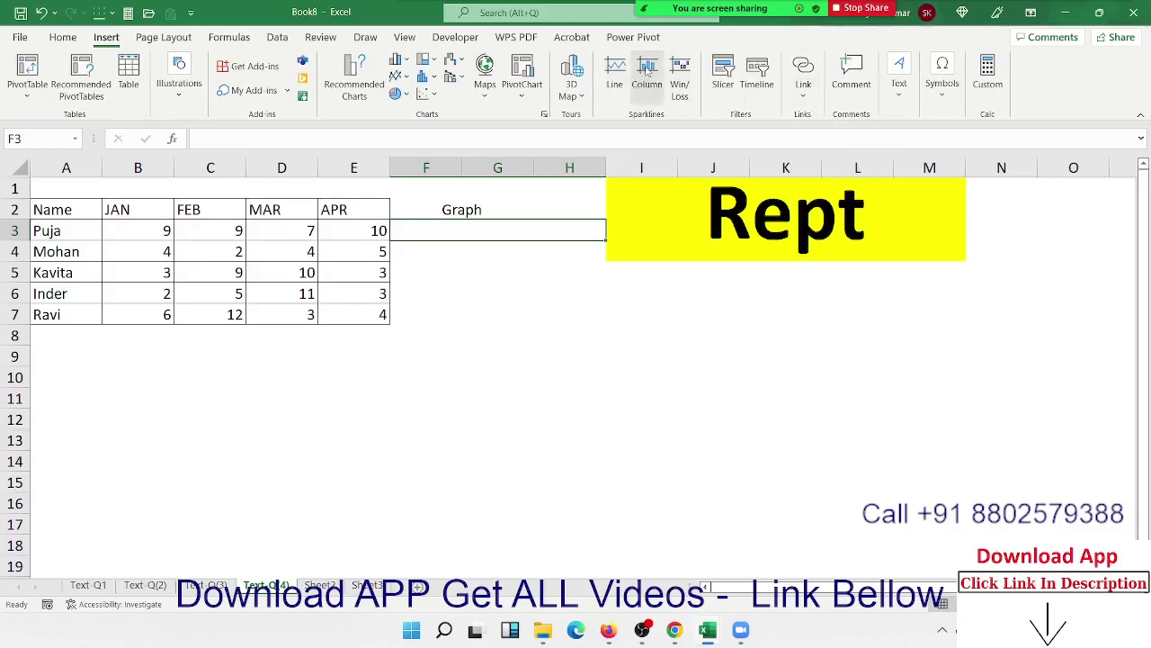
click(647, 72)
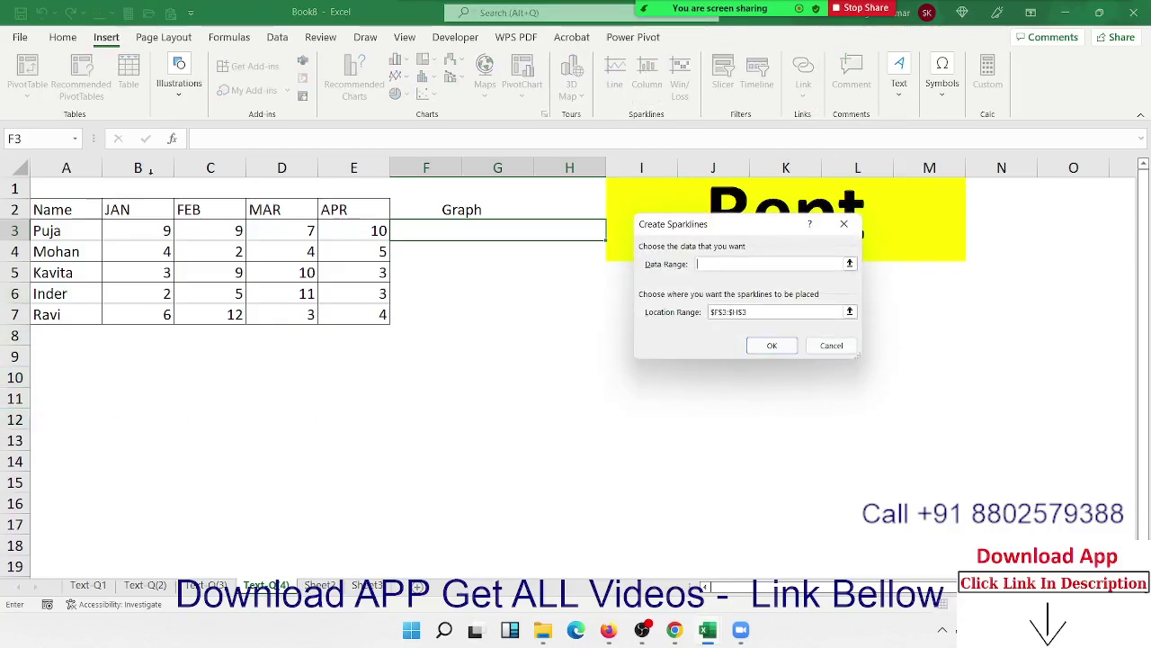
drag(154, 230, 342, 229)
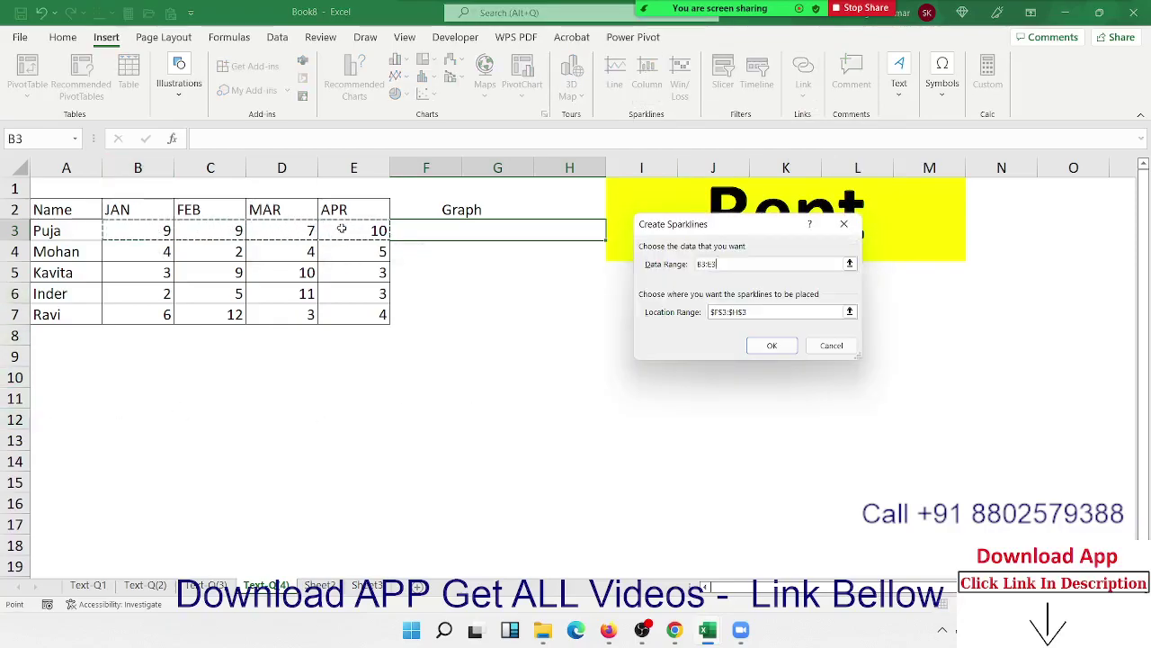
key(Return)
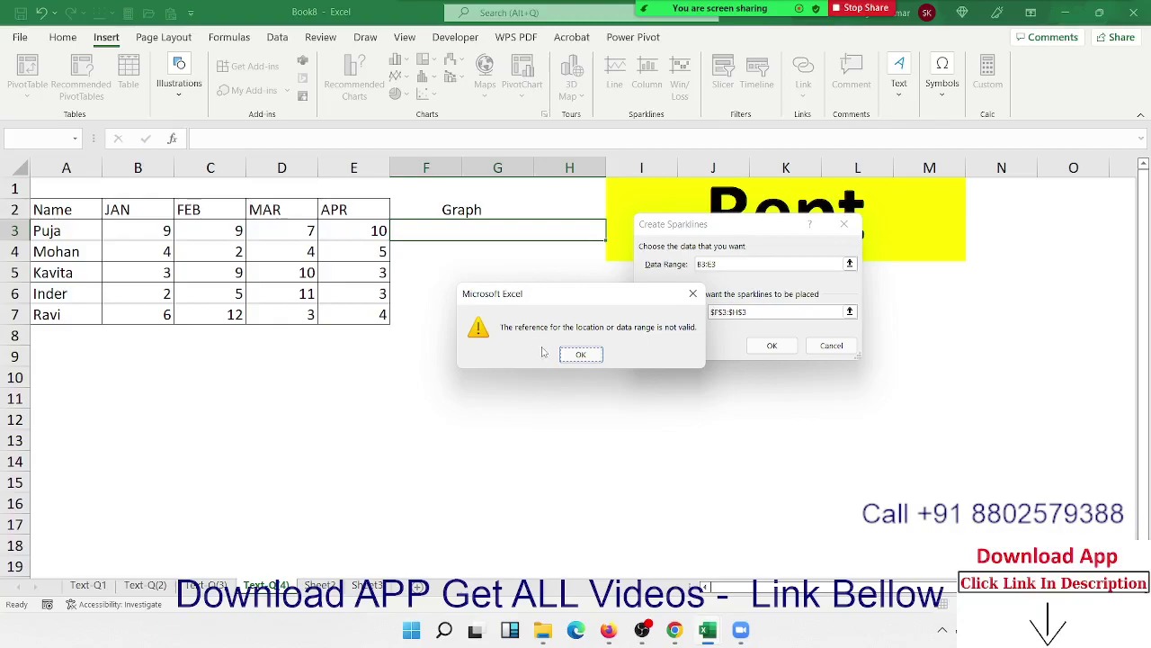
click(576, 354)
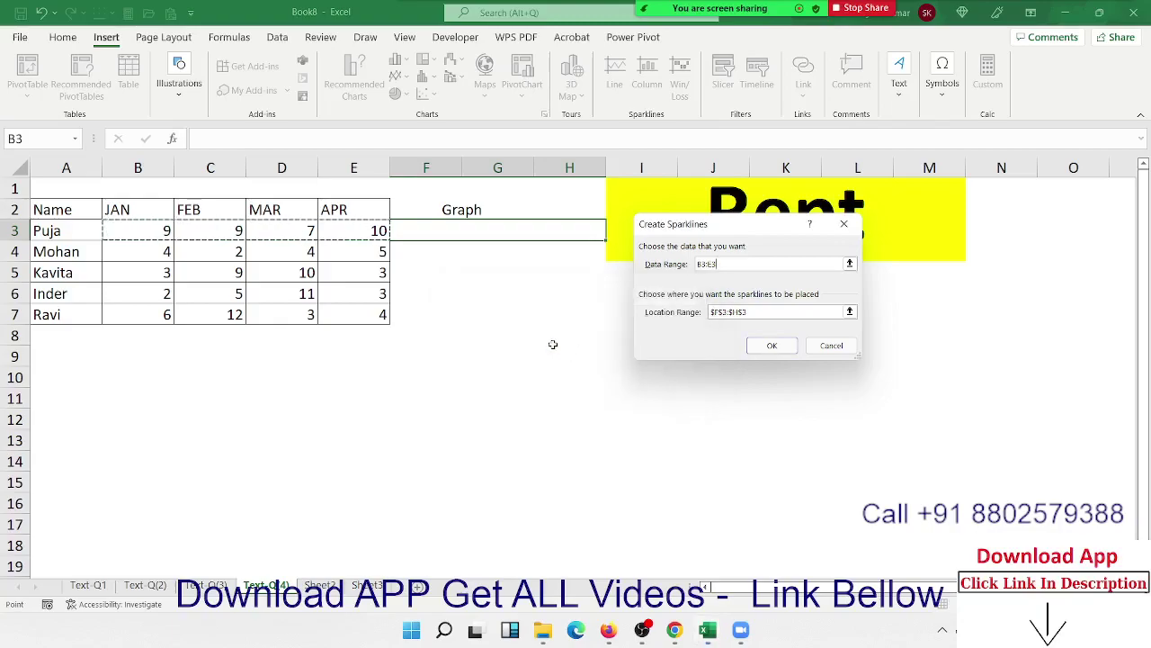
click(780, 349)
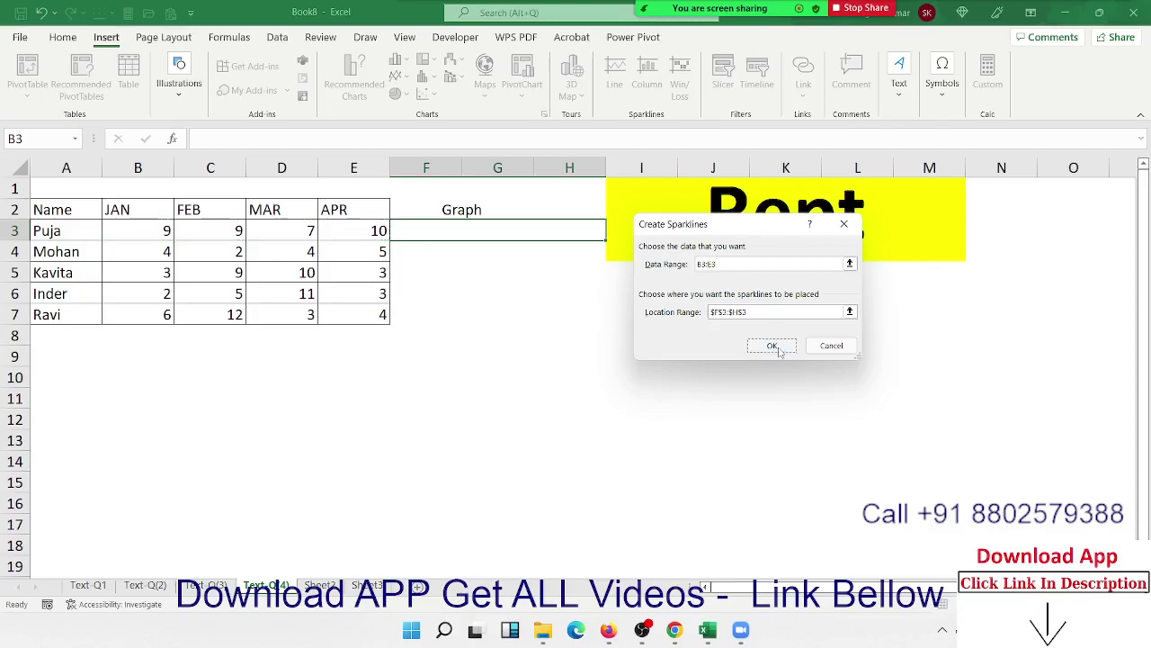
key(Return)
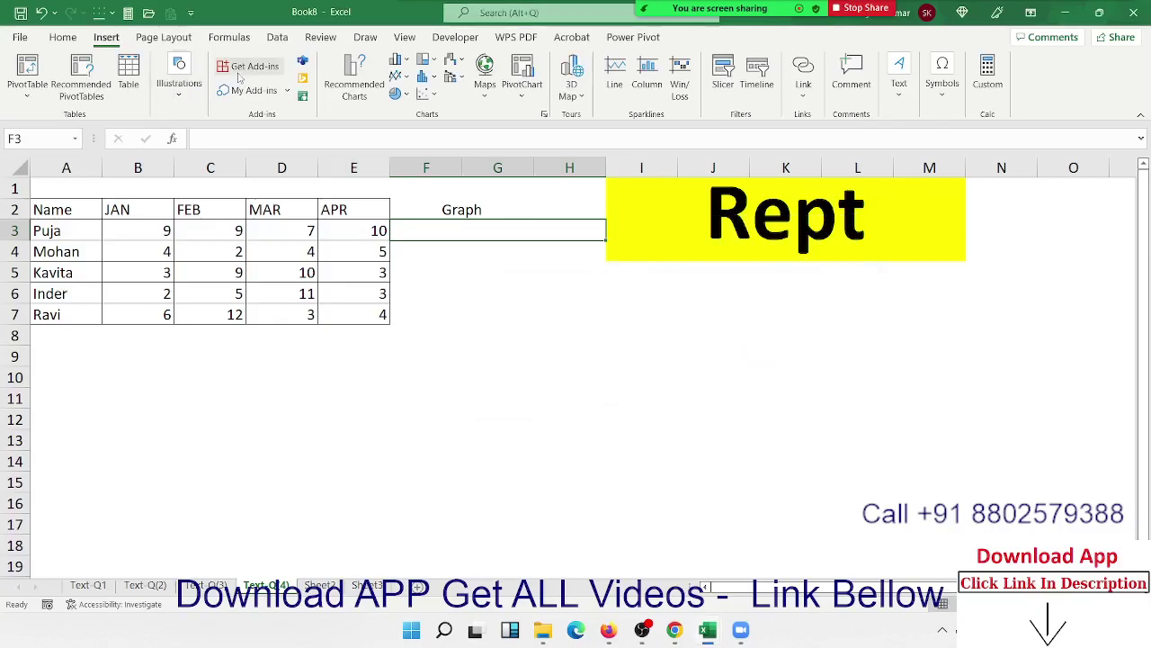
click(63, 37)
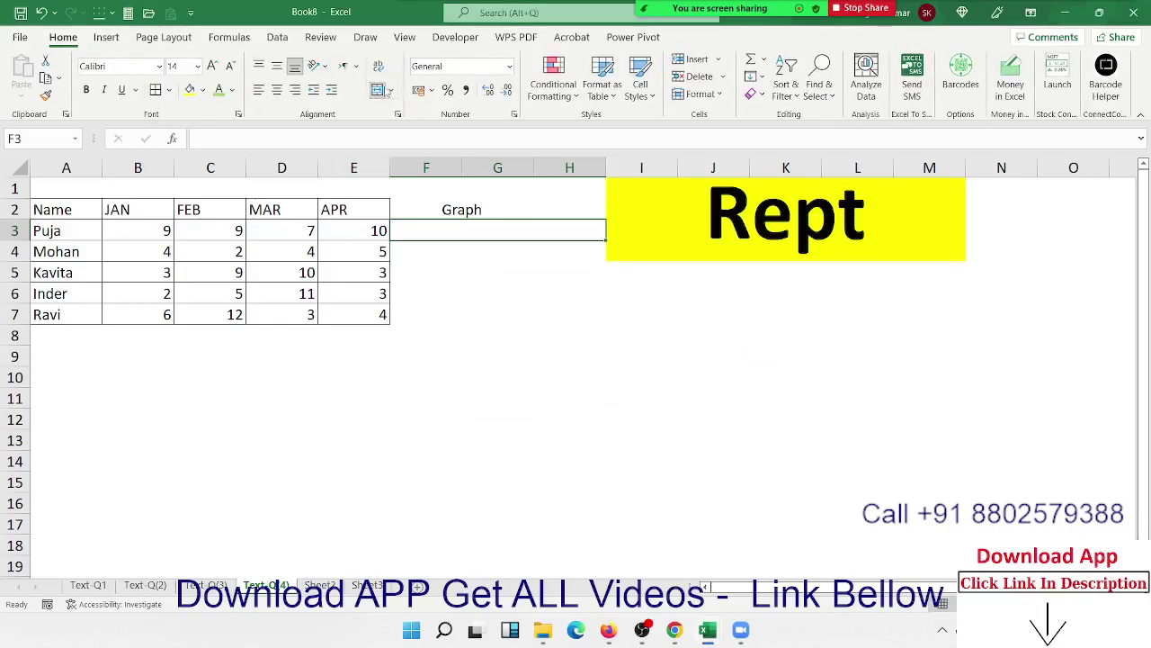
click(527, 270)
Unmerge the Graph header cells and widen column F to about 25.50.
click(459, 208)
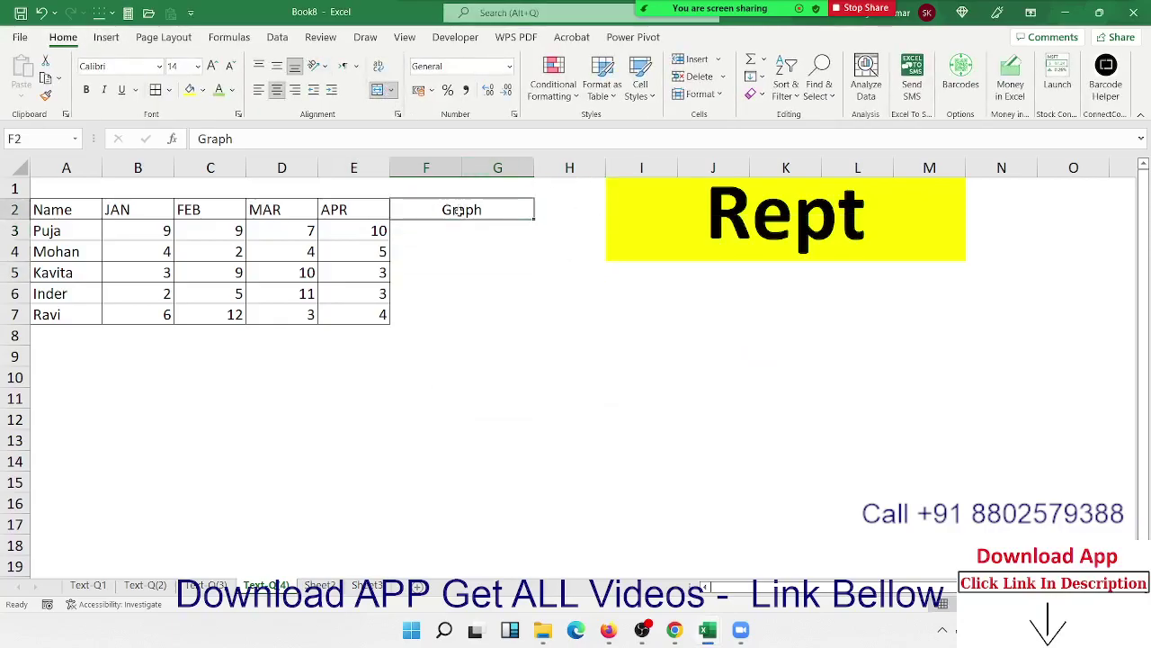
click(388, 91)
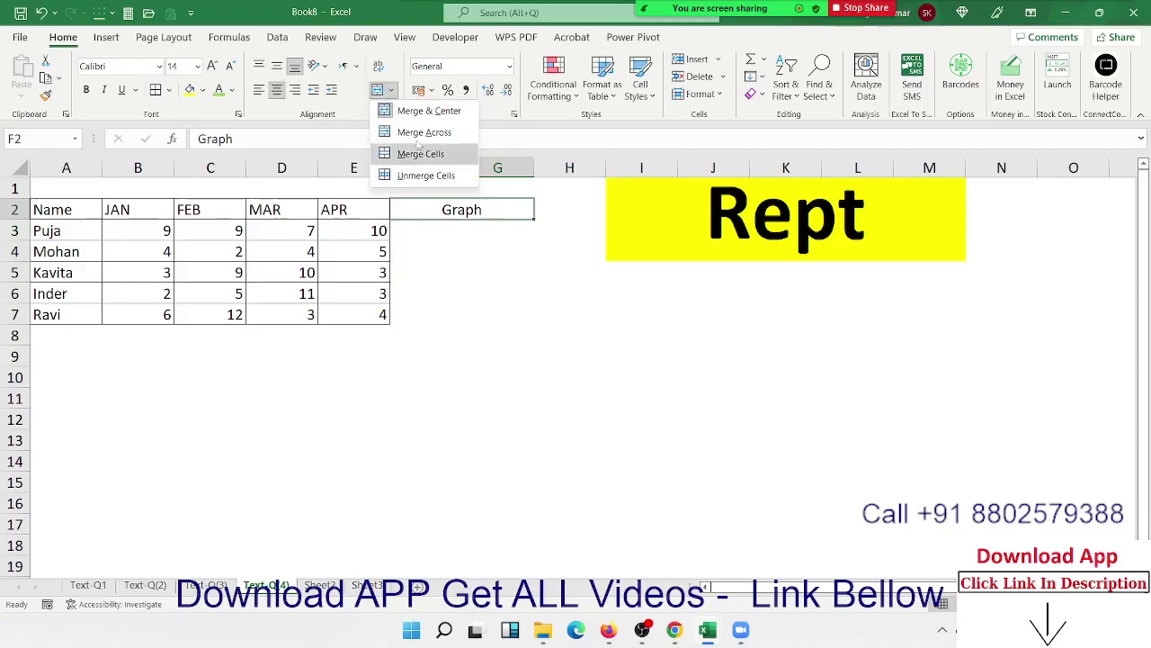
click(425, 174)
click(480, 271)
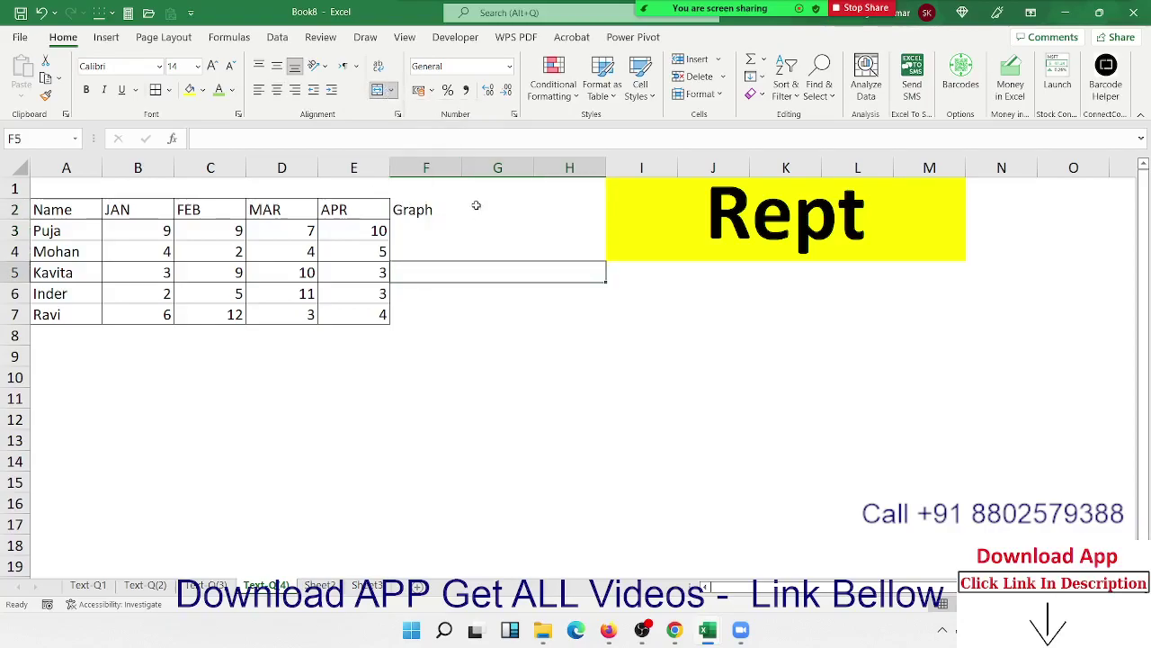
drag(461, 168, 609, 167)
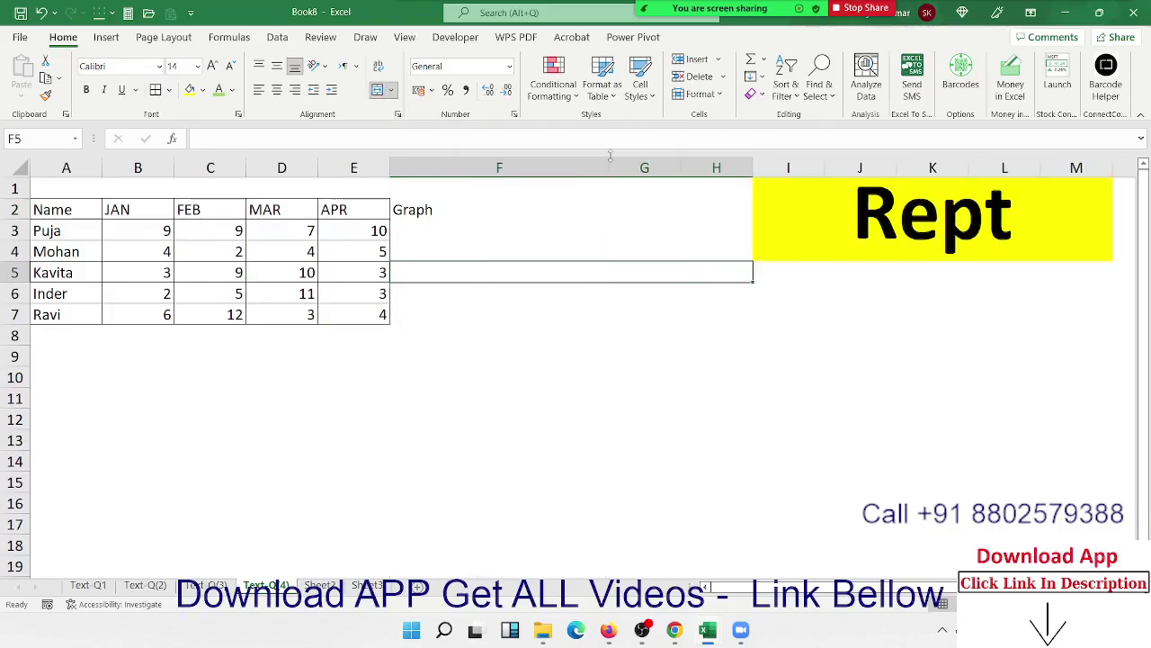
click(406, 230)
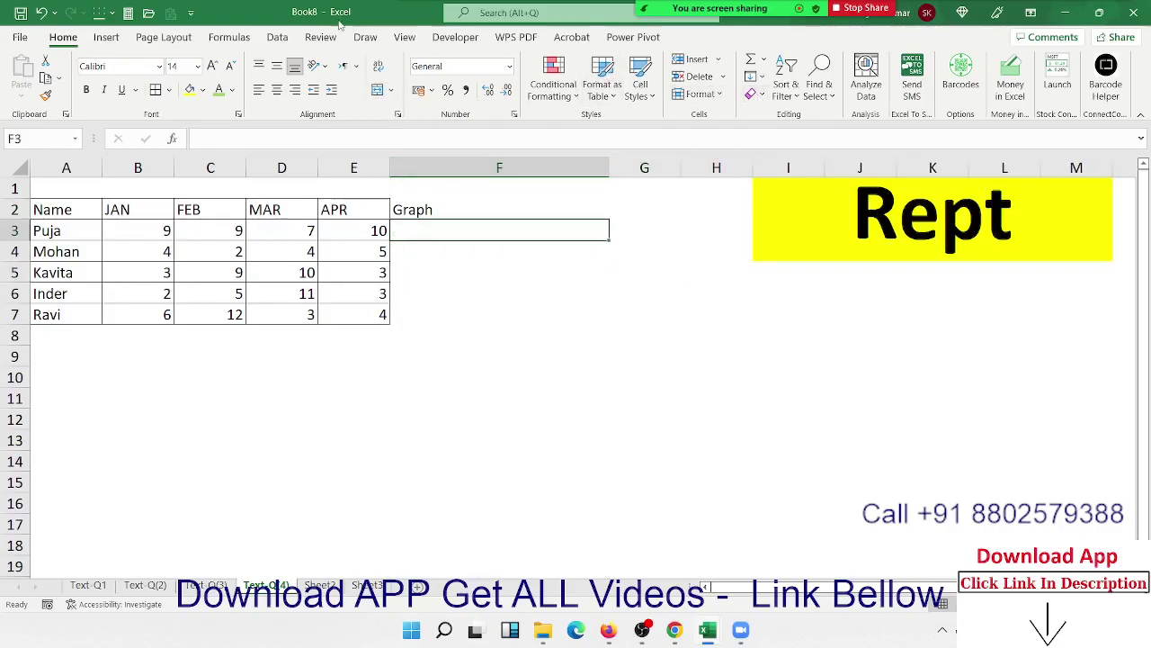
Insert a column sparkline of B3:E3 in F3, then try filling it down to F7.
click(106, 37)
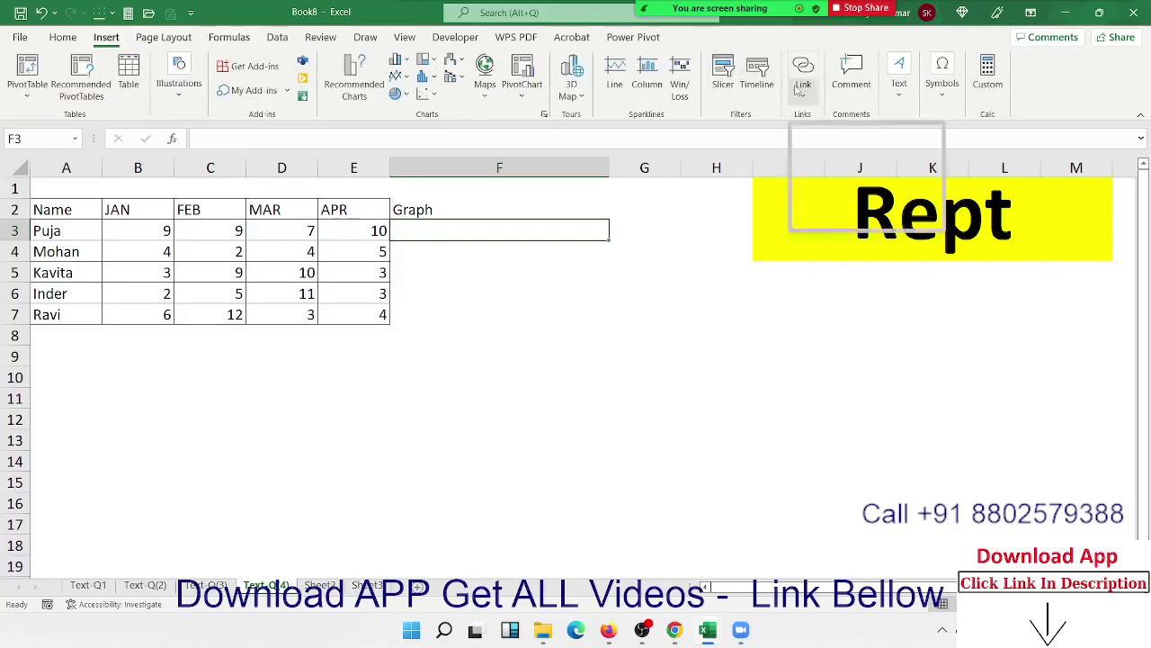
click(648, 82)
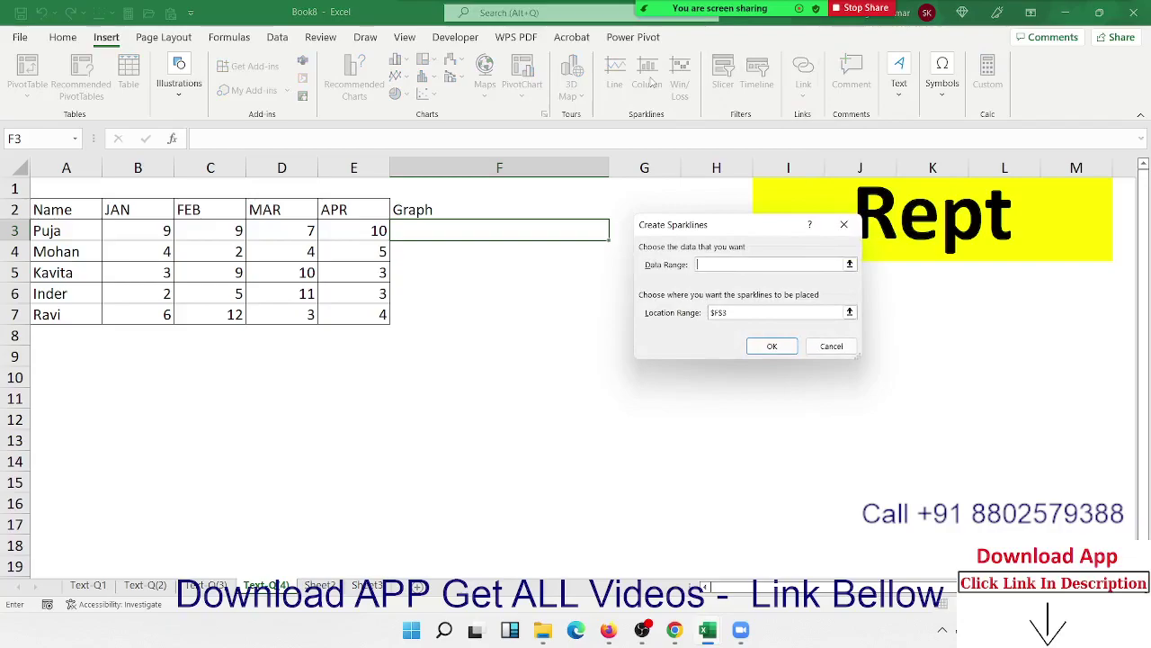
drag(135, 230, 342, 232)
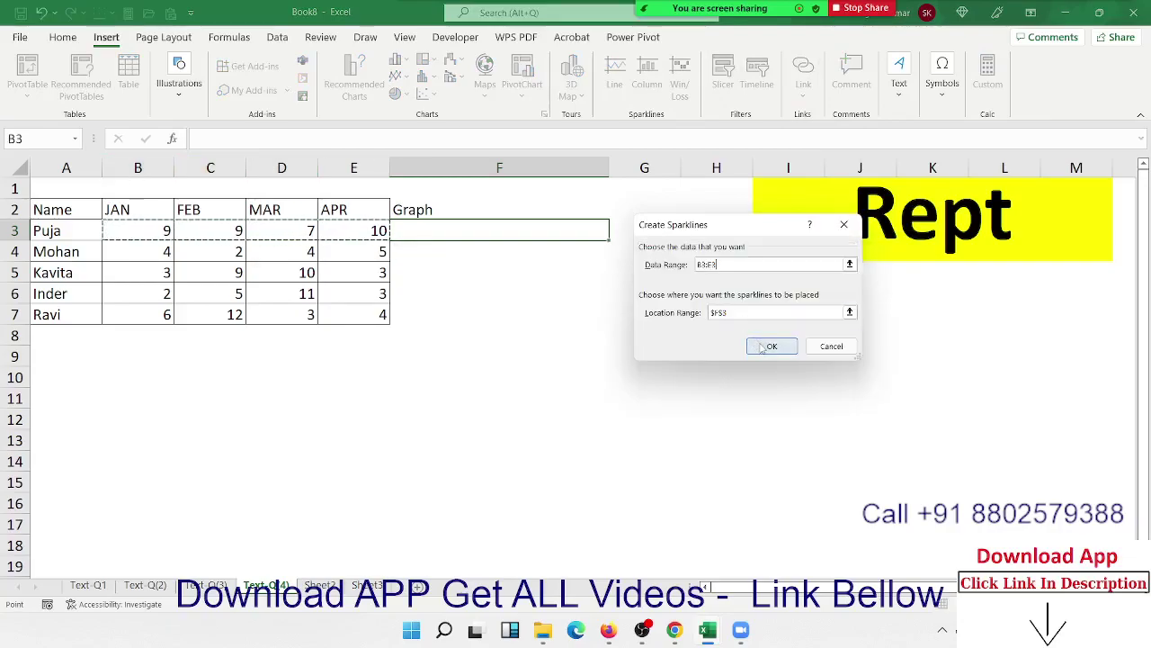
click(765, 346)
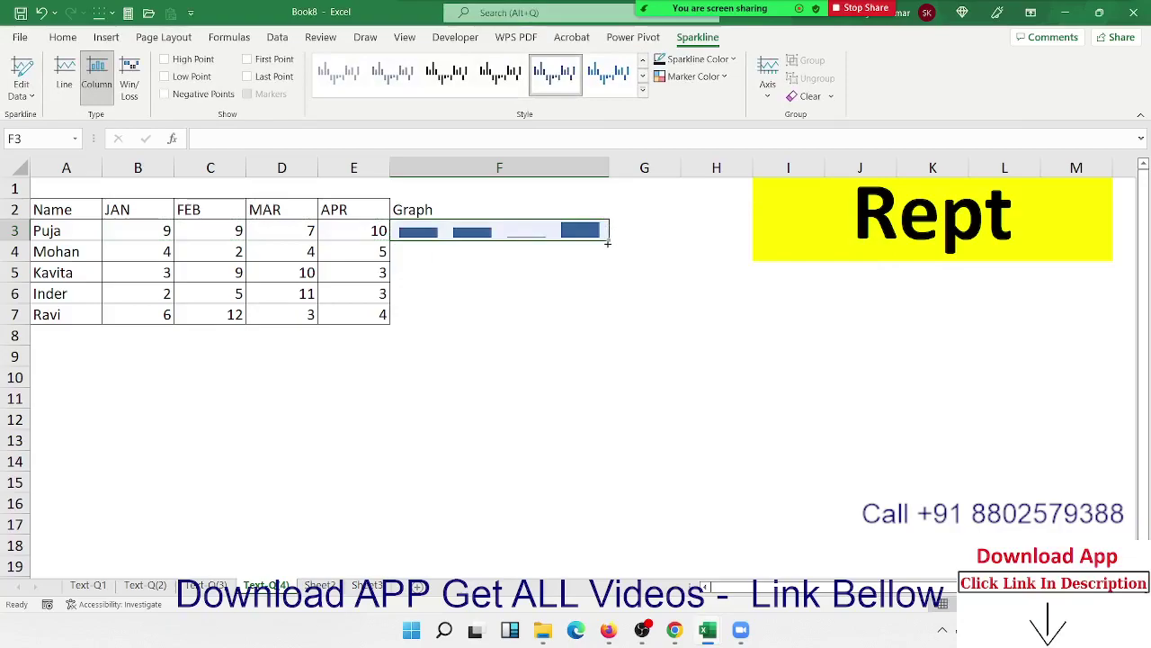
drag(608, 241, 603, 319)
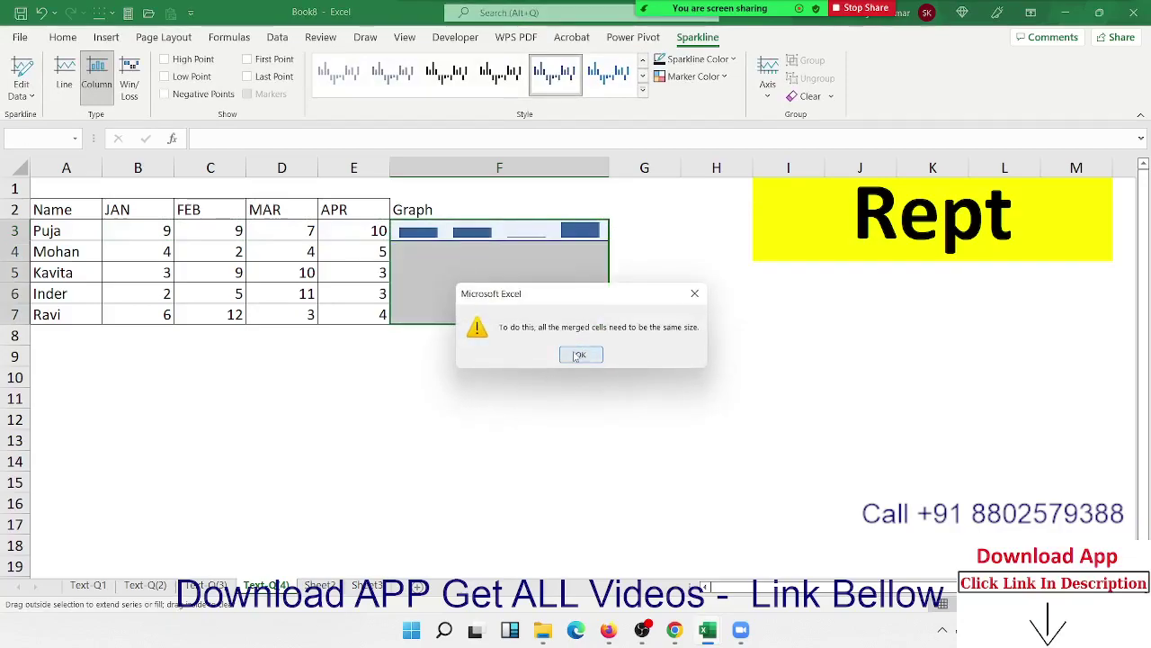
Dismiss the merged-cells warning and make rows 3 to 7 taller.
click(578, 355)
click(521, 312)
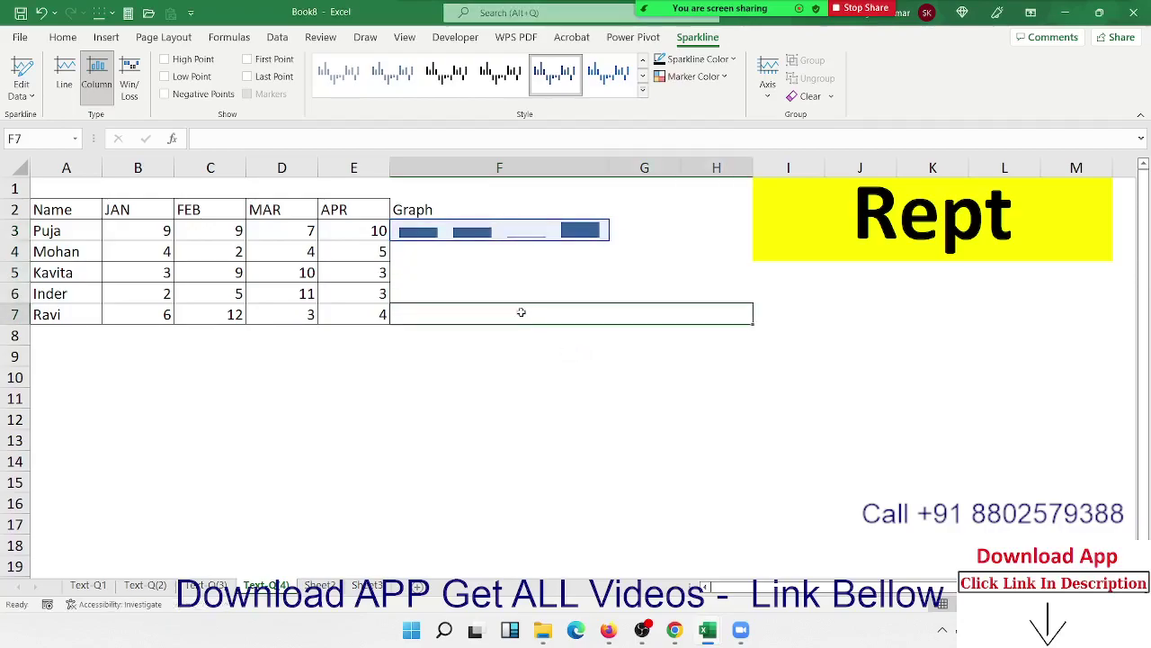
click(515, 234)
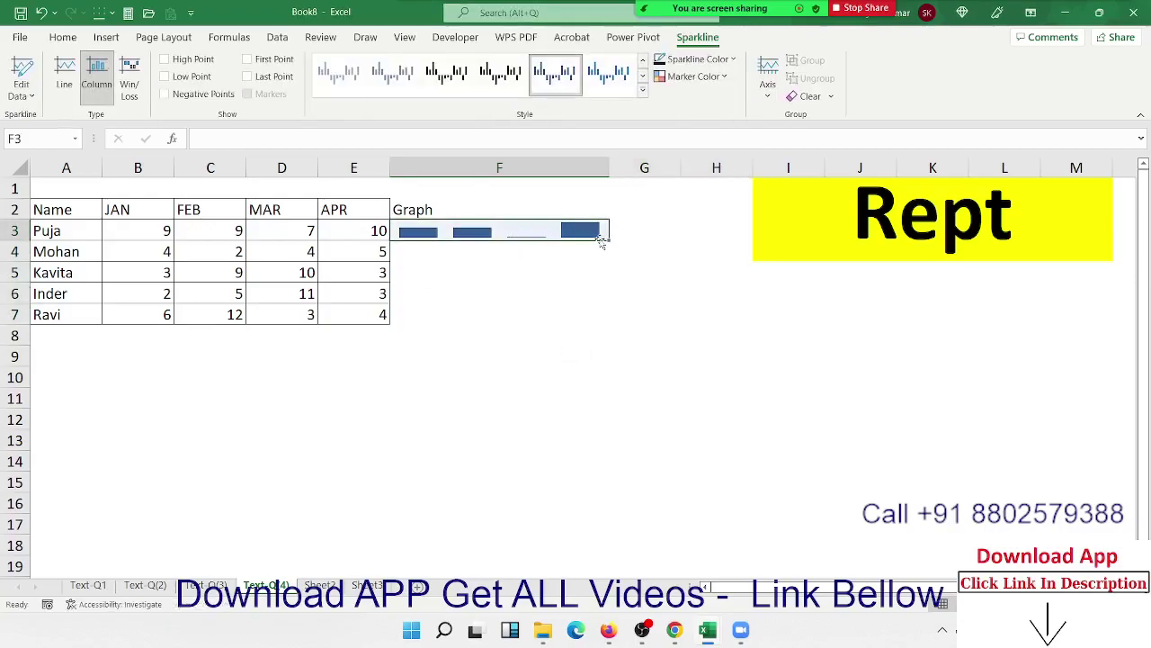
drag(15, 231, 15, 339)
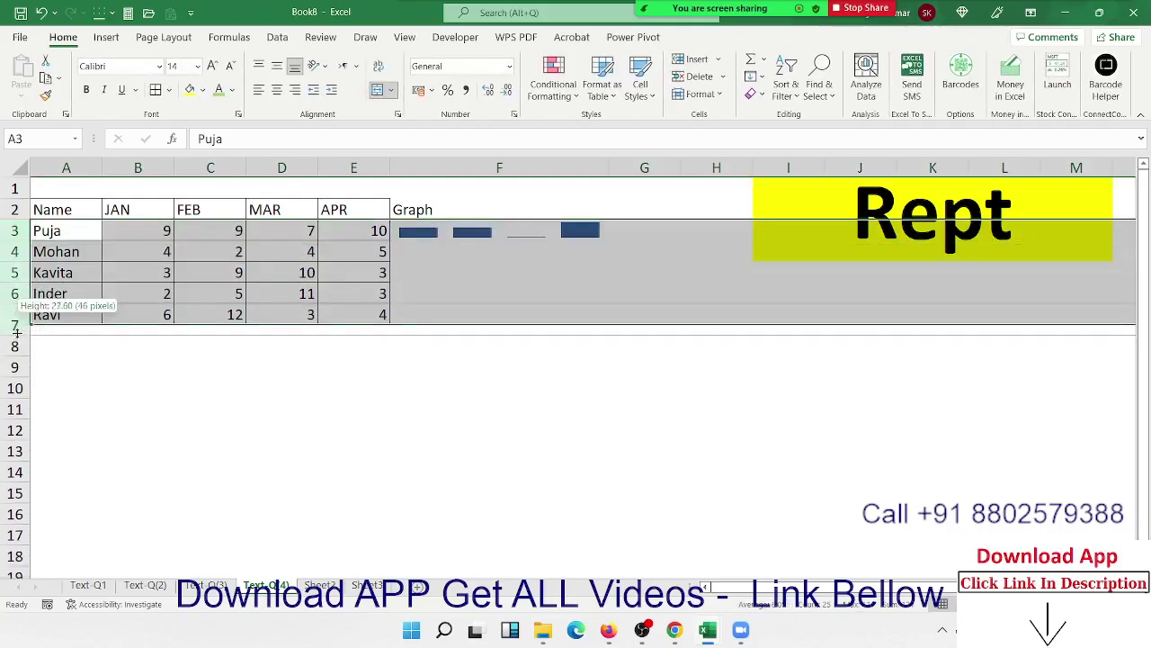
click(16, 363)
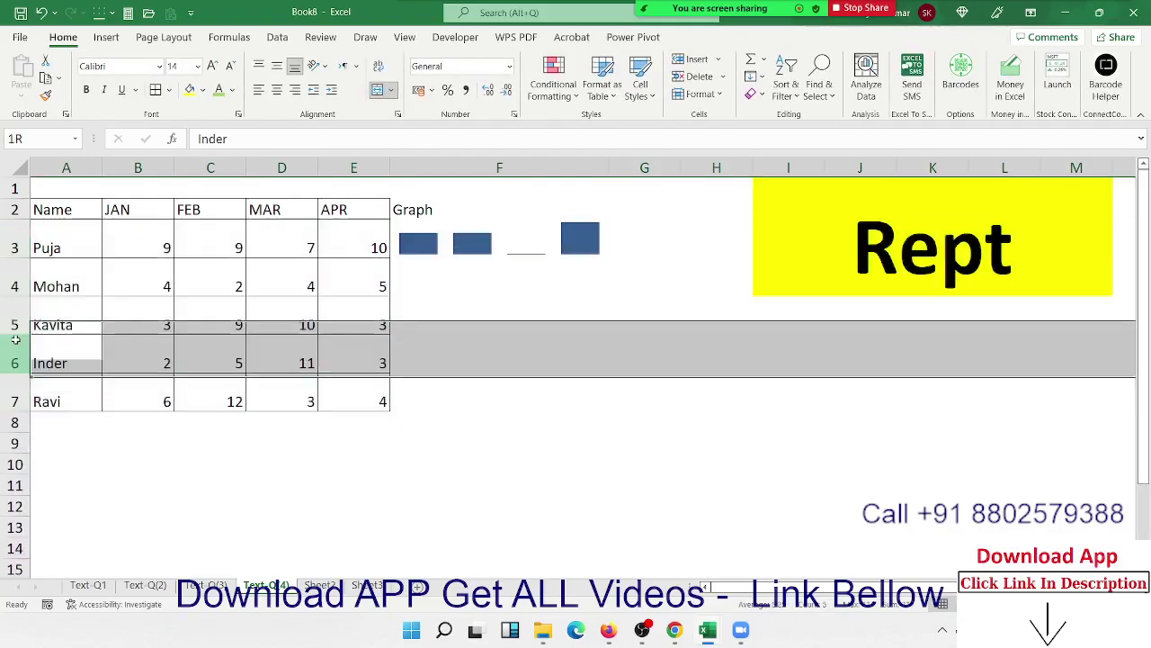
Try filling F3's sparkline down again and dismiss the merged-cells warning.
click(455, 250)
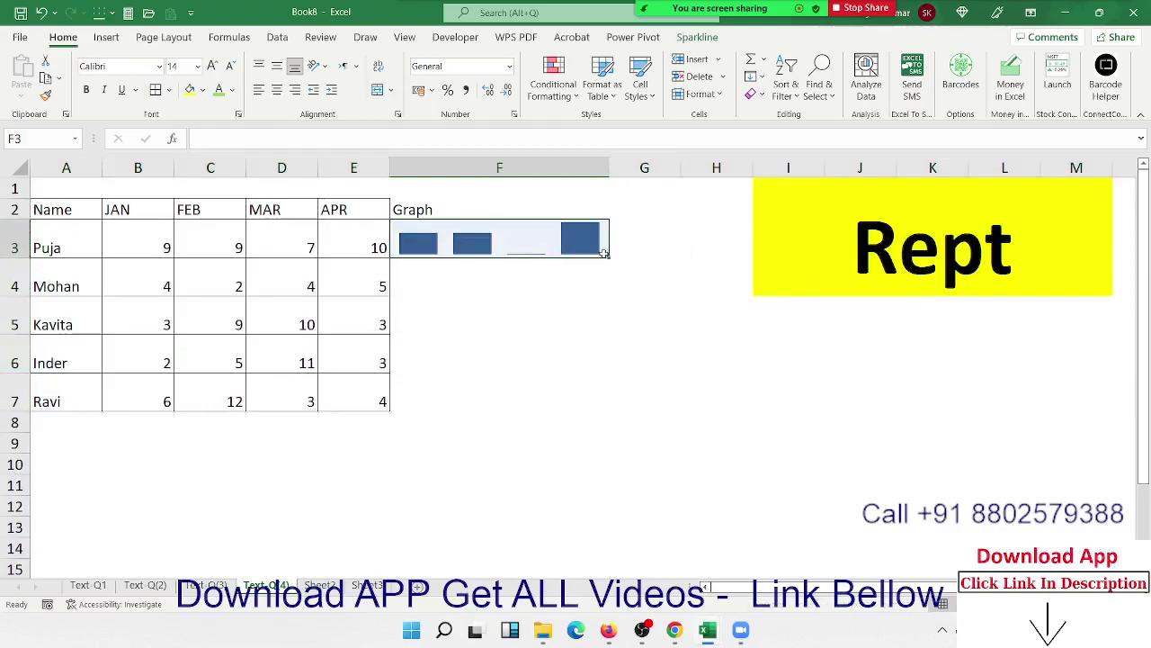
drag(607, 256, 607, 405)
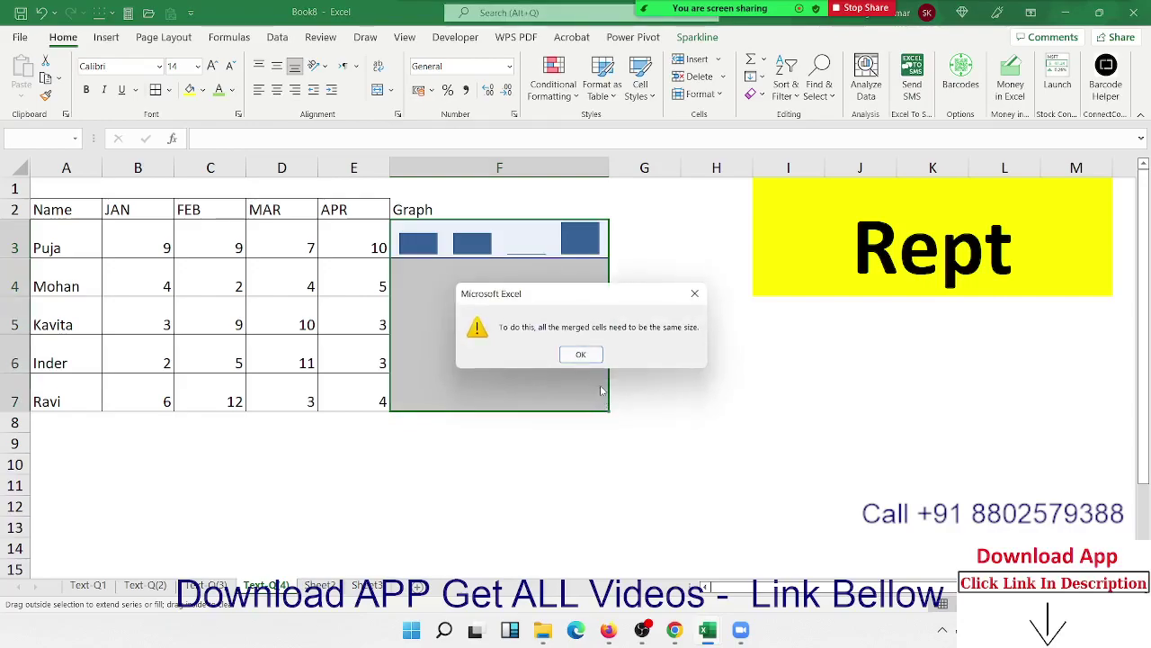
click(586, 357)
click(492, 288)
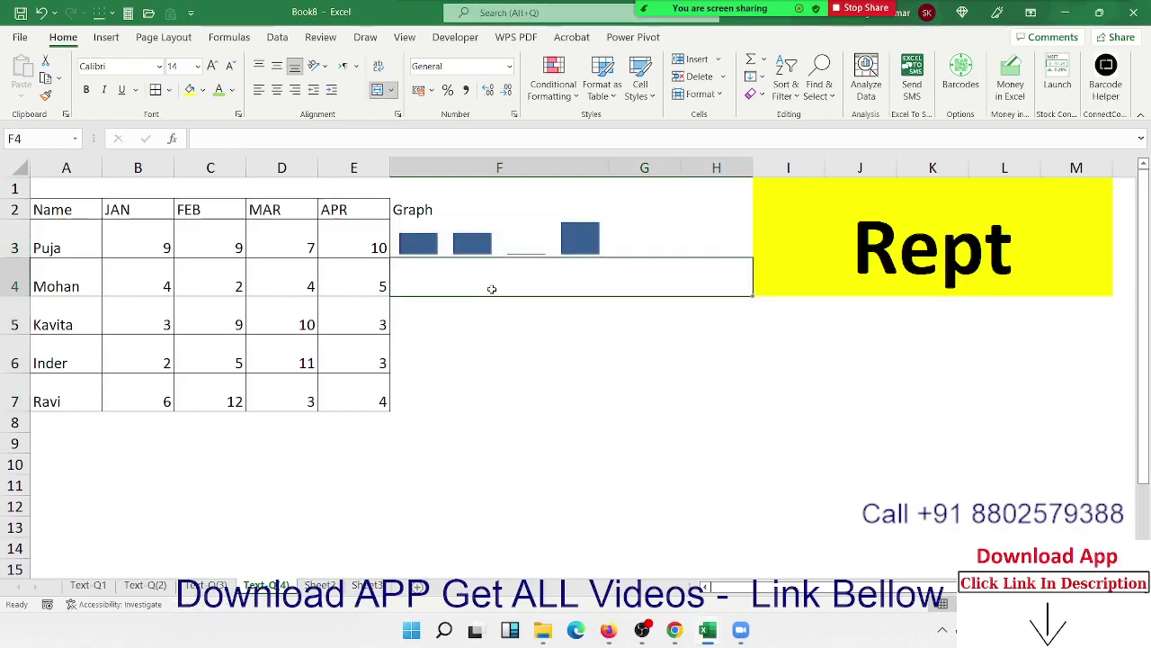
Unmerge the merged cells in F4:H8 below the sparkline.
key(shift+Down)
key(shift+Down)
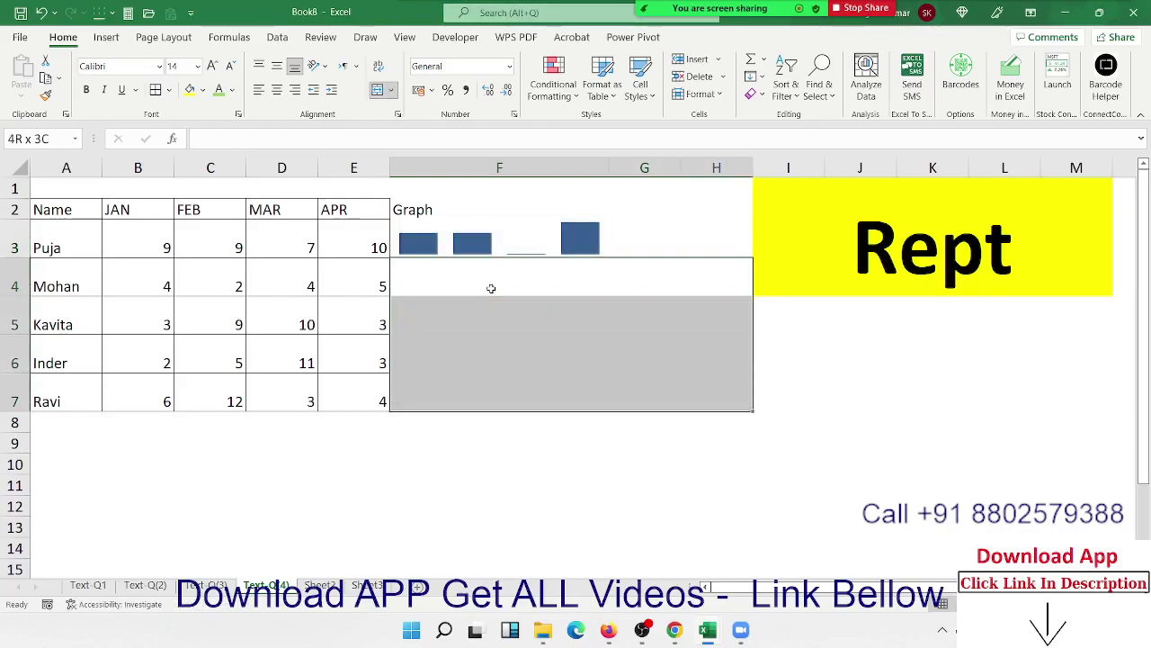
key(shift+Down)
key(shift+Down)
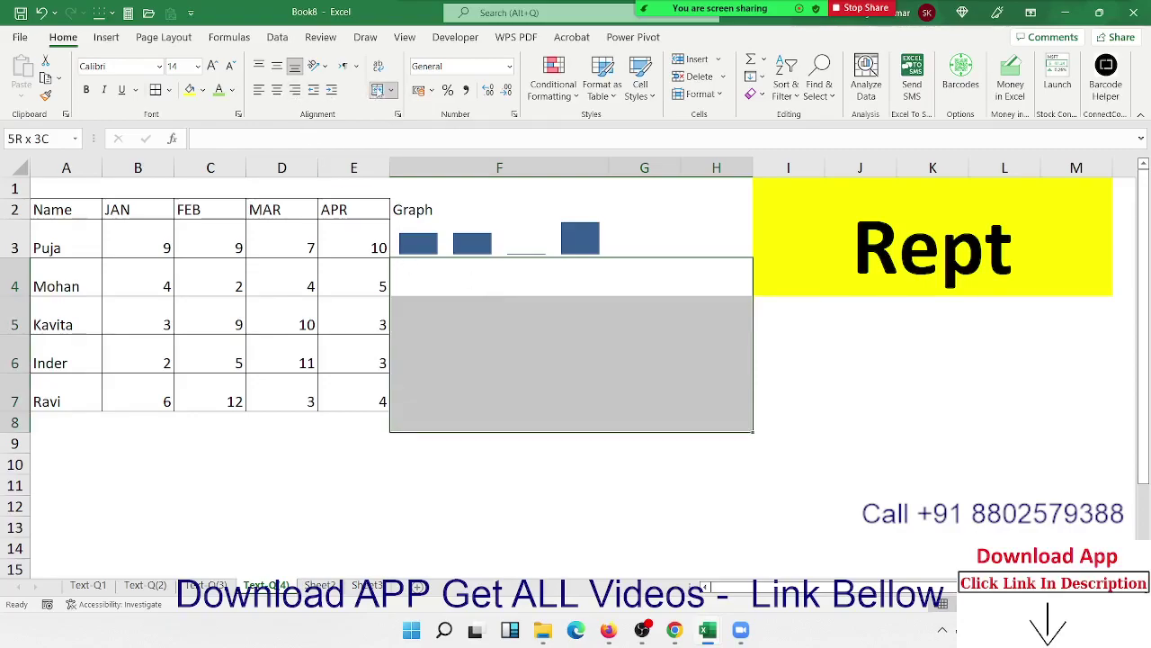
click(377, 90)
click(755, 412)
Fill F3's column sparkline down to F7 so every name gets one.
click(600, 230)
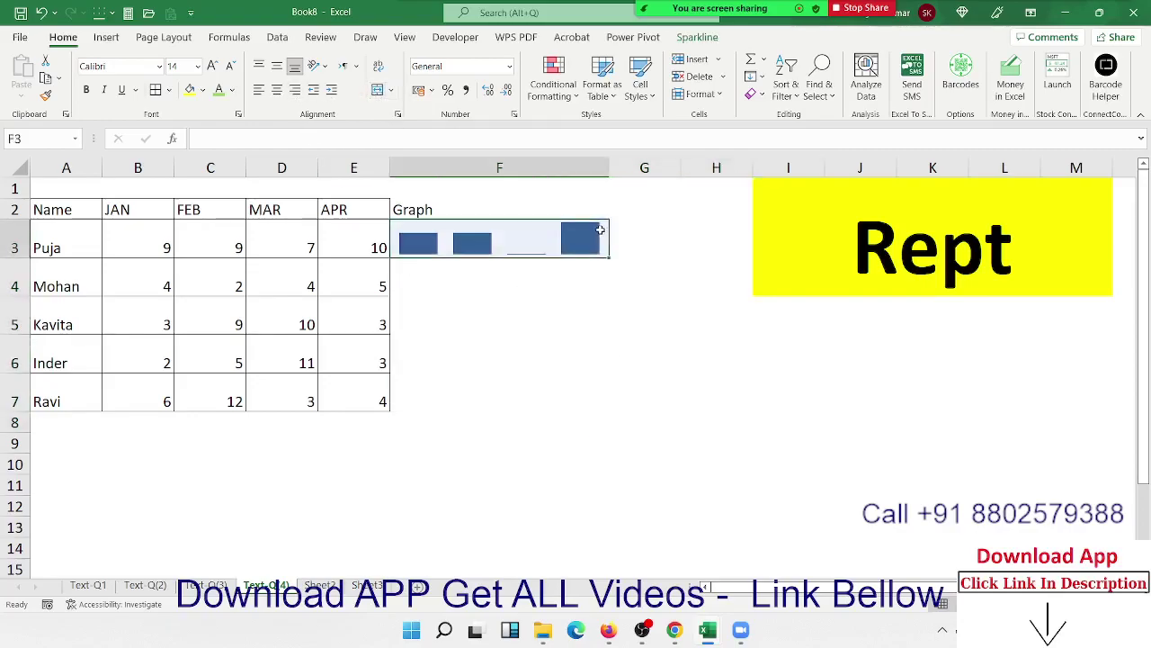
mouse_move(608, 259)
mouse_down()
mouse_move(611, 423)
mouse_move(604, 415)
mouse_up()
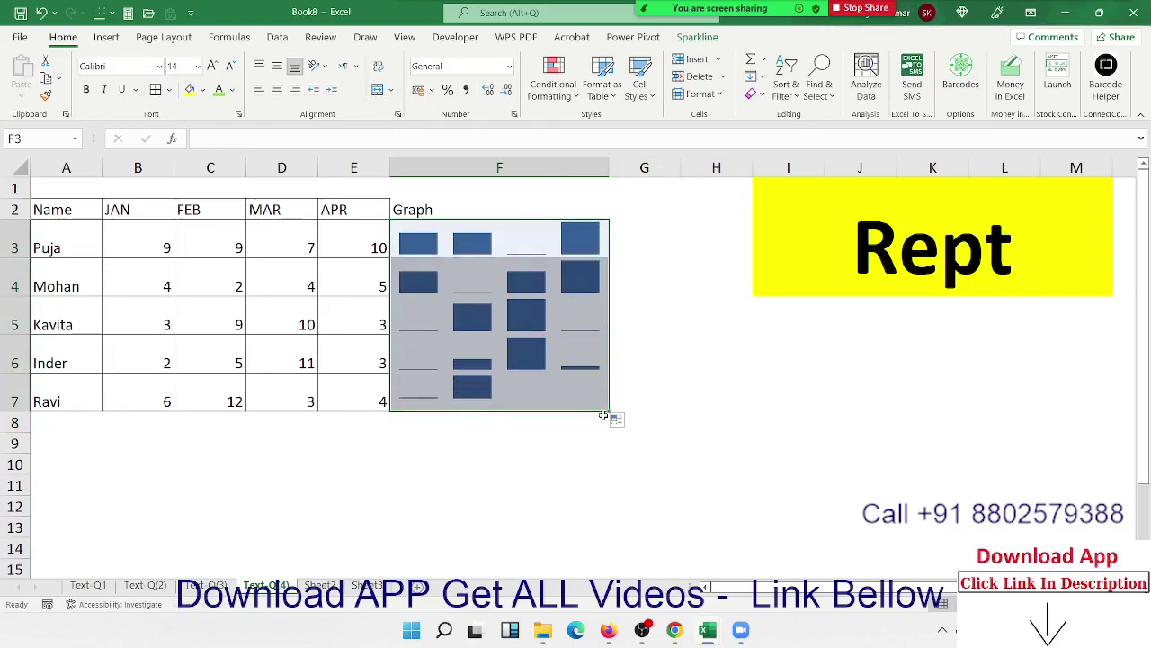
key(ctrl+u)
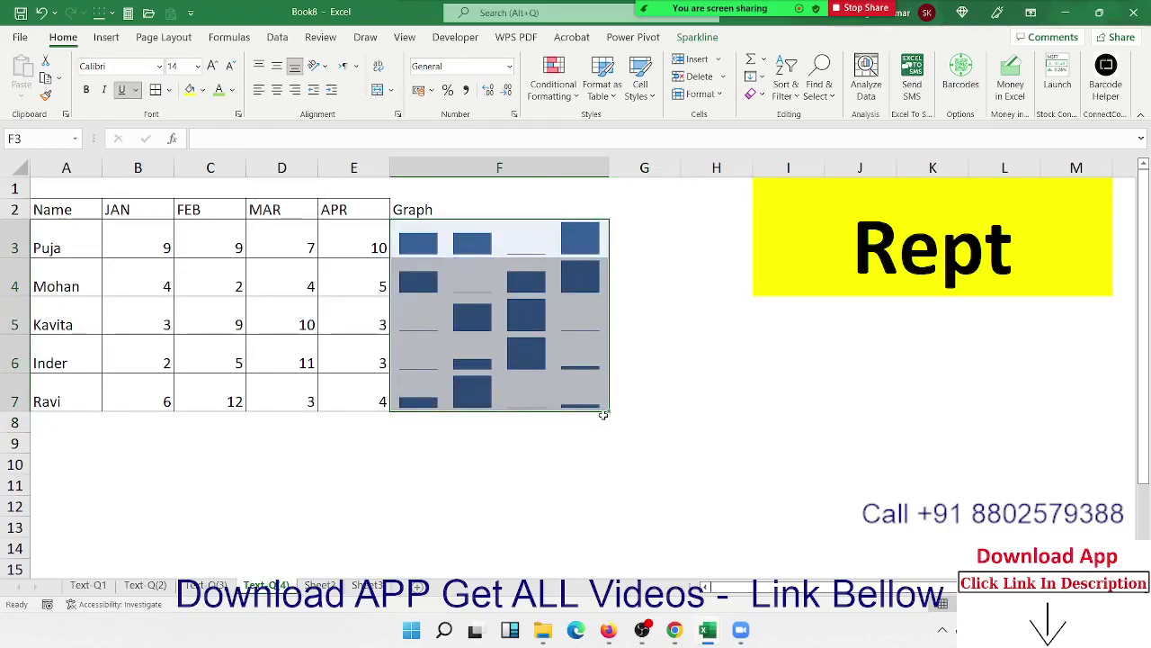
Add a bottom border to the sparkline cells F3:F7 via Format Cells > Border.
click(514, 114)
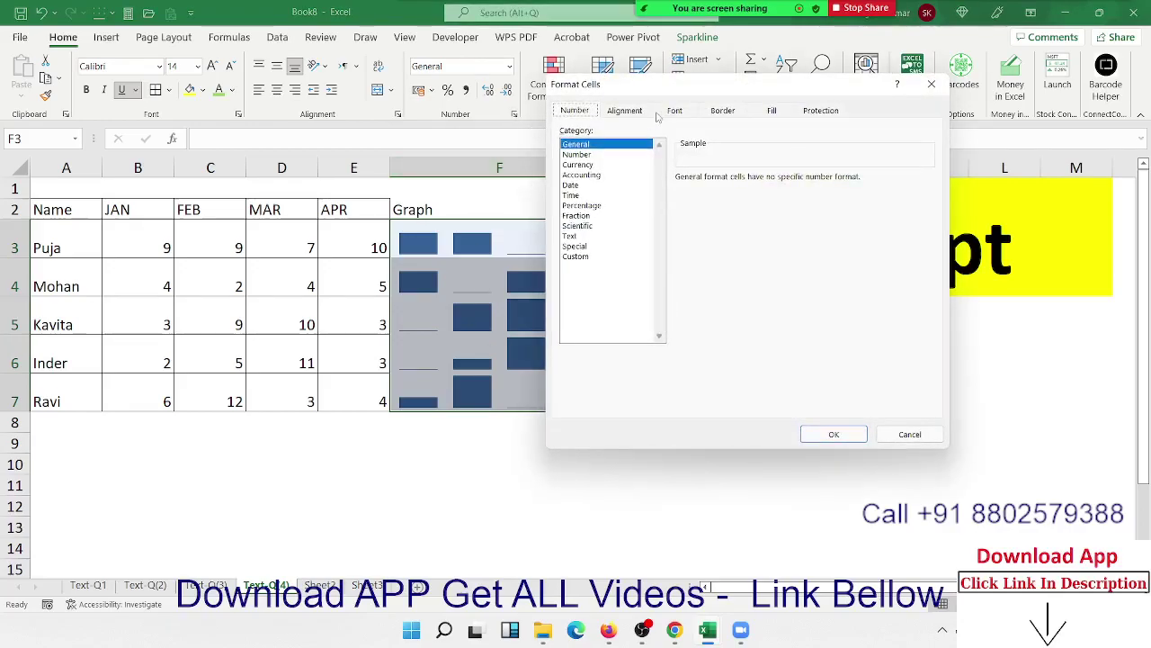
click(722, 112)
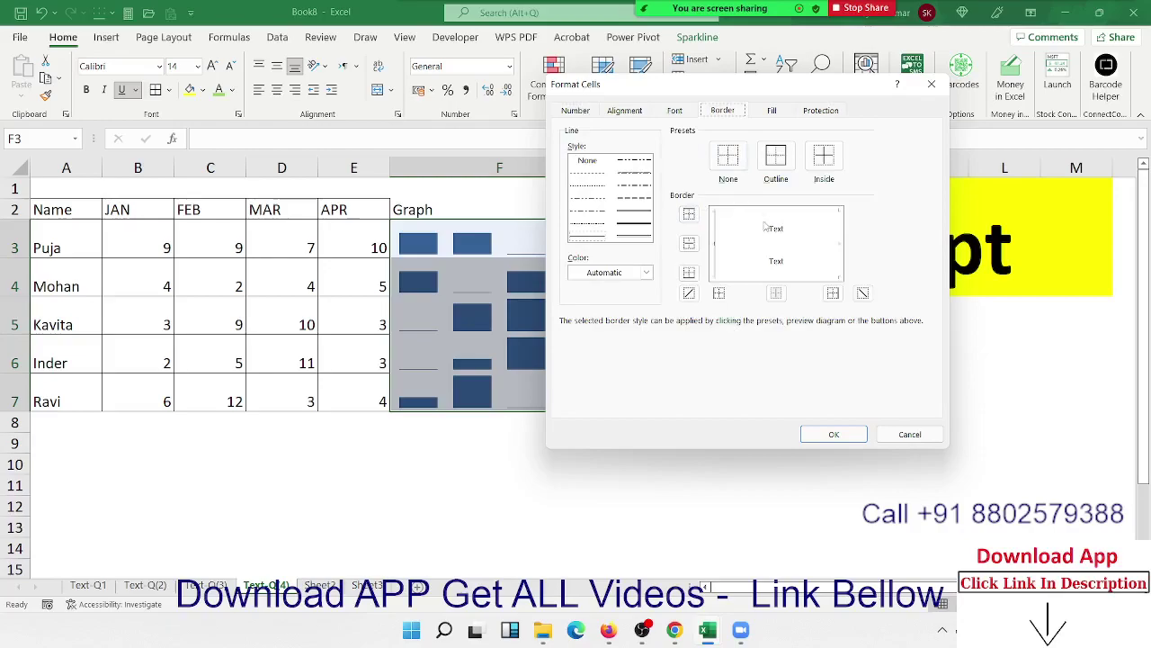
click(767, 276)
click(832, 434)
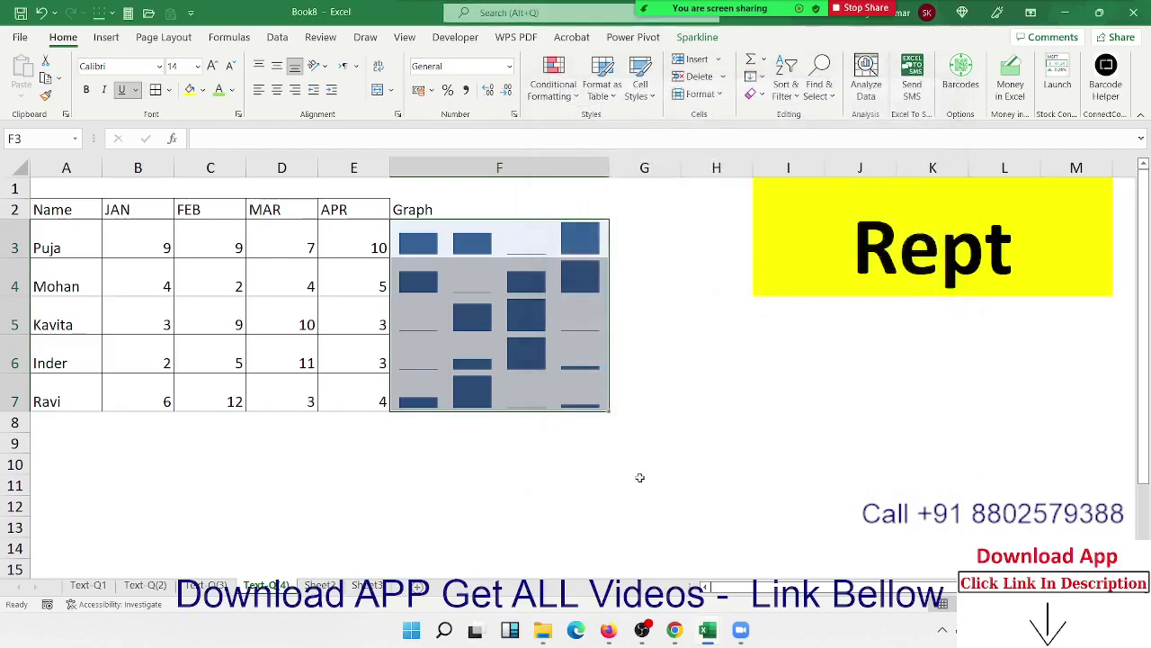
click(640, 477)
click(434, 254)
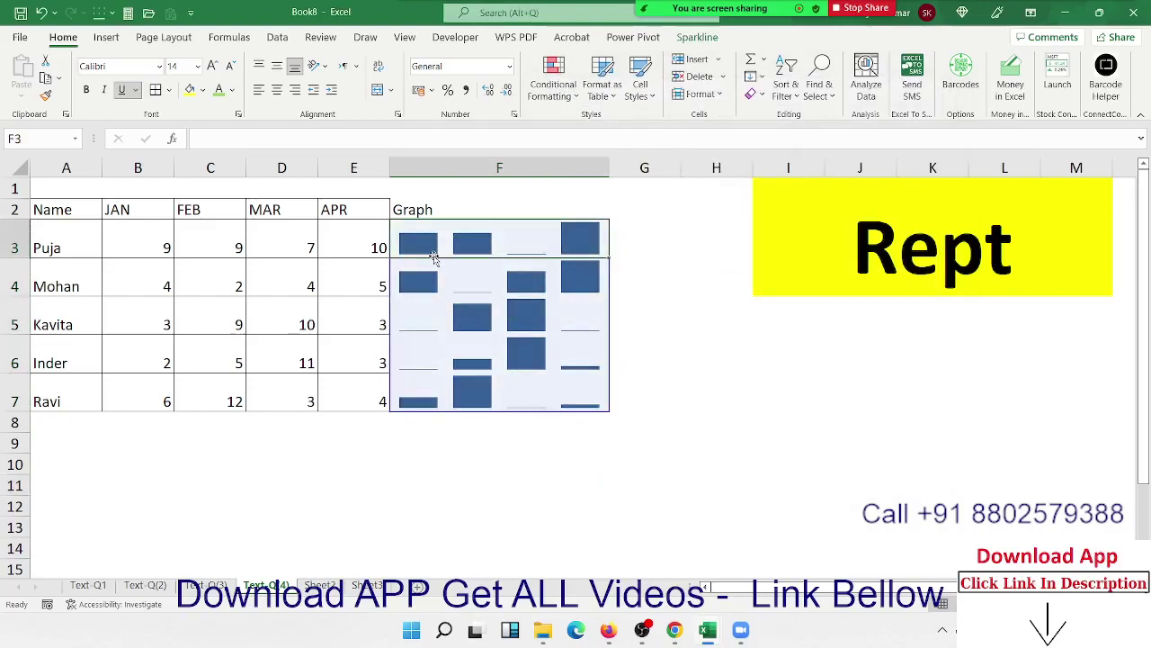
click(698, 423)
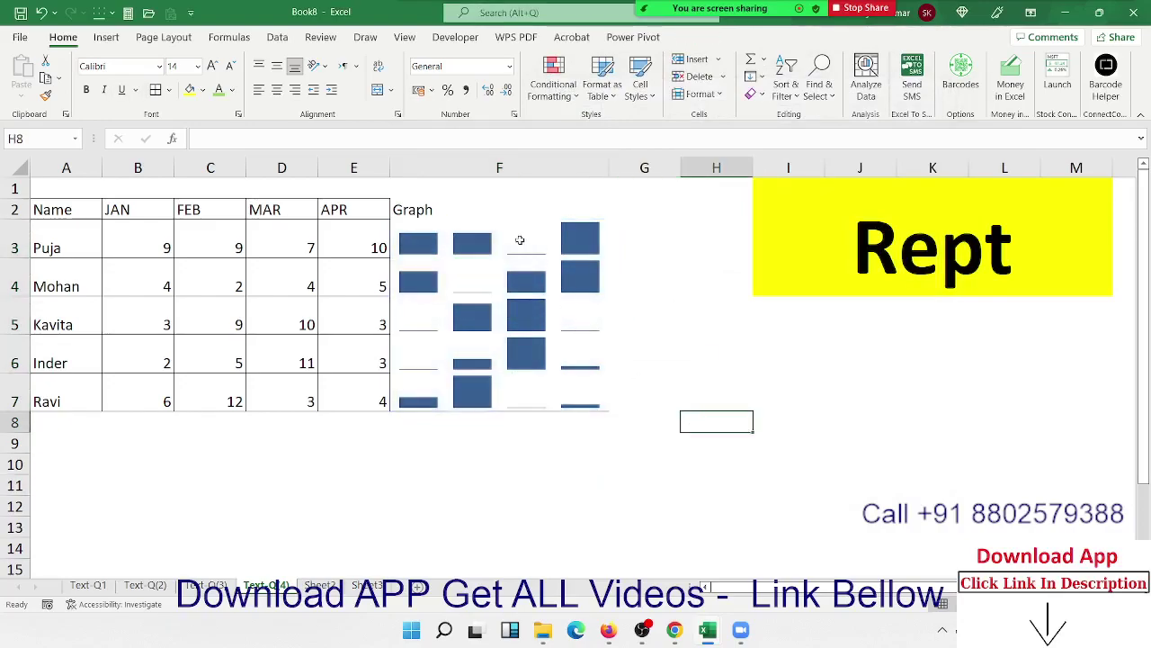
Apply Bottom Border from the Borders menu to the sparkline cells and check F4 to F6.
click(520, 240)
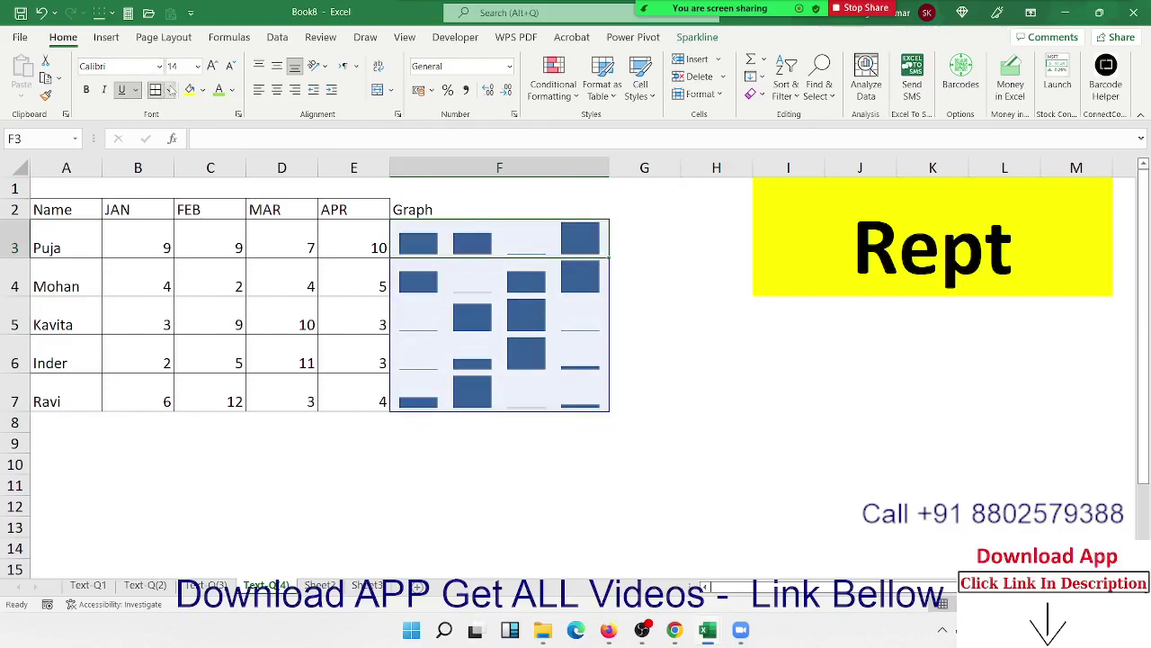
click(168, 90)
click(180, 137)
click(782, 387)
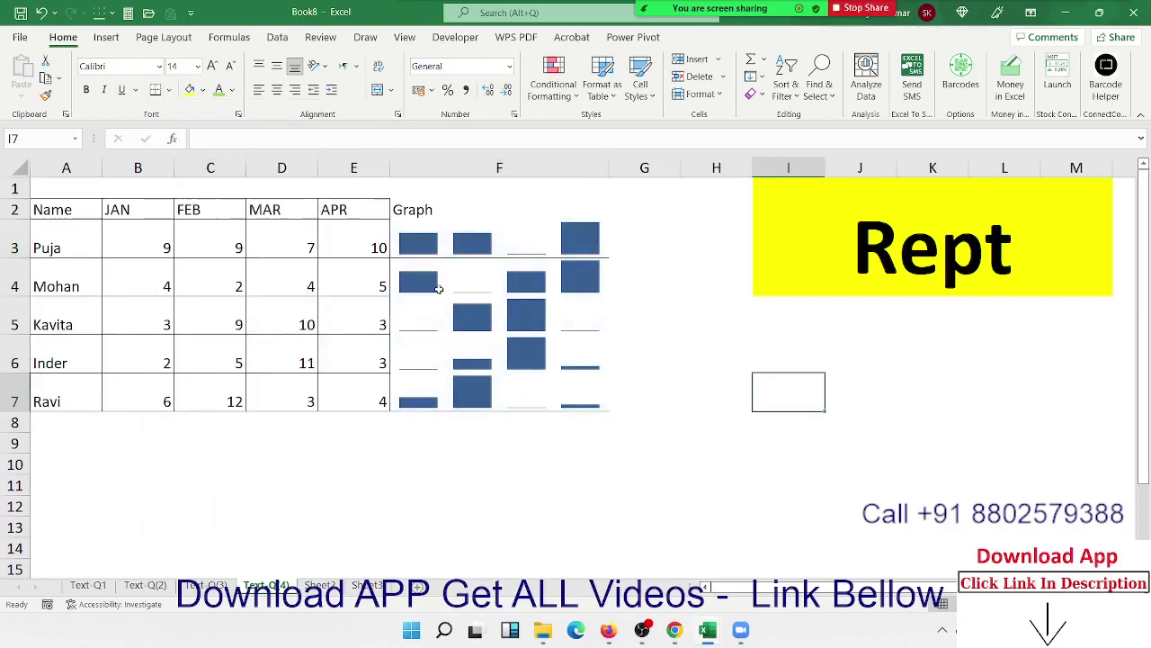
click(438, 288)
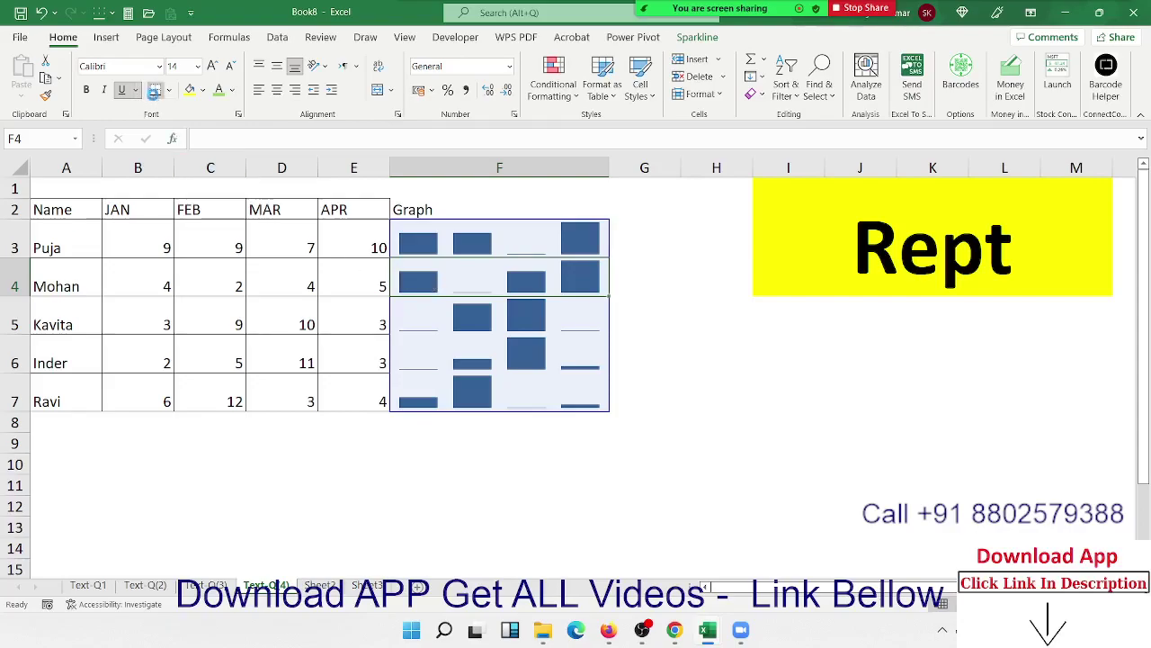
click(407, 311)
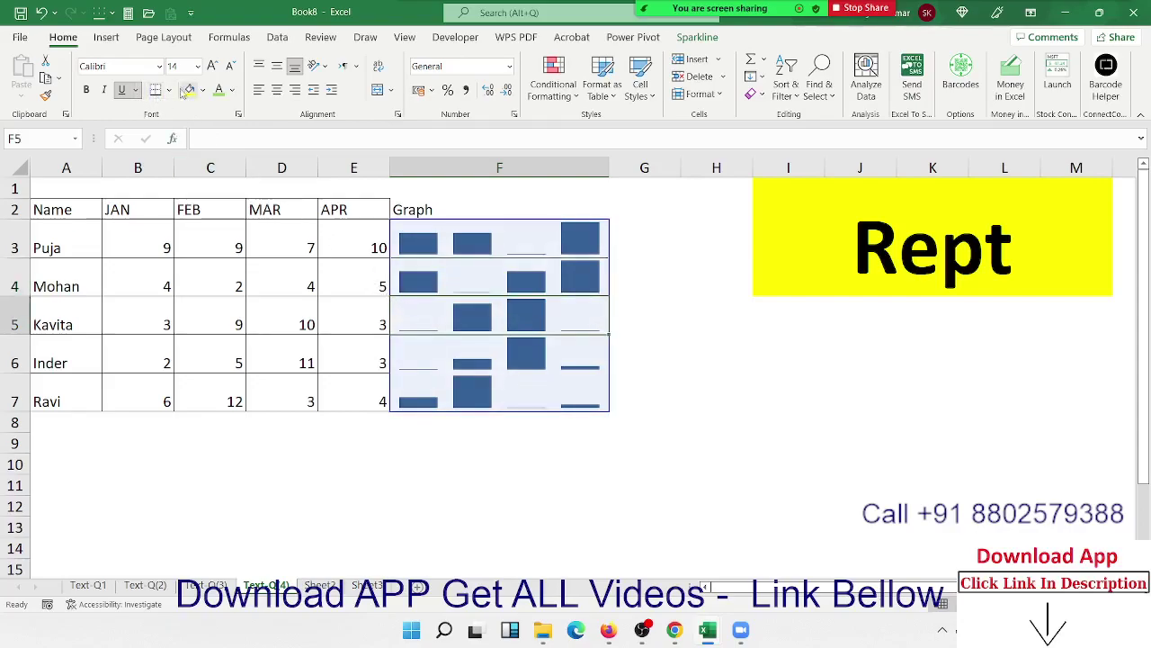
click(451, 352)
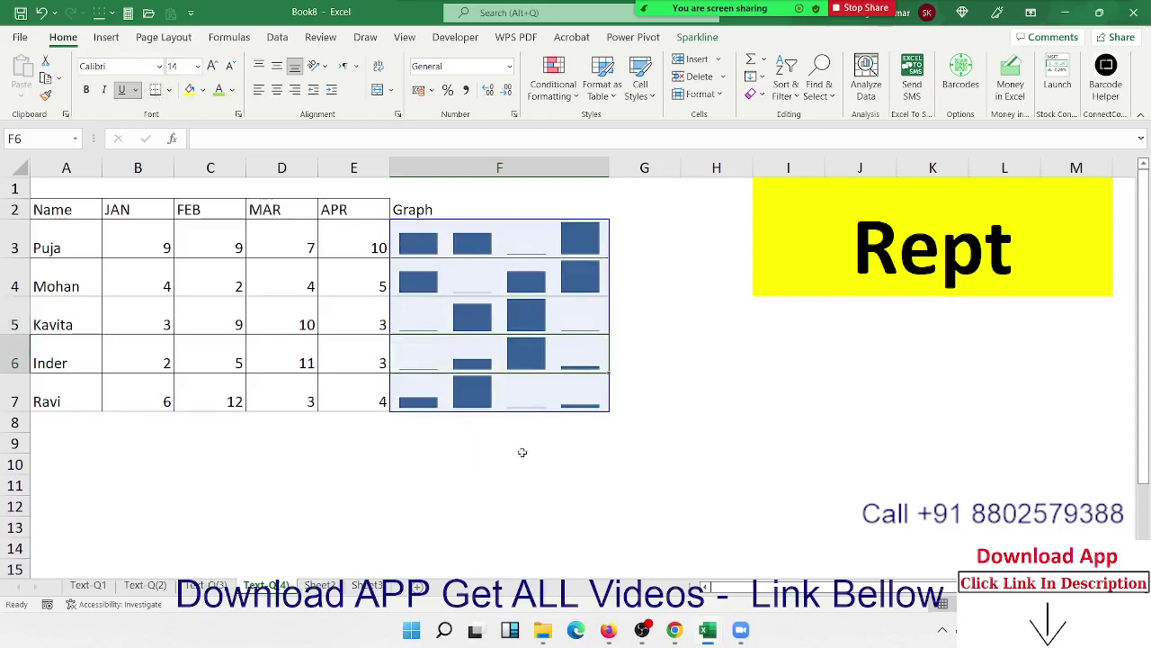
click(498, 506)
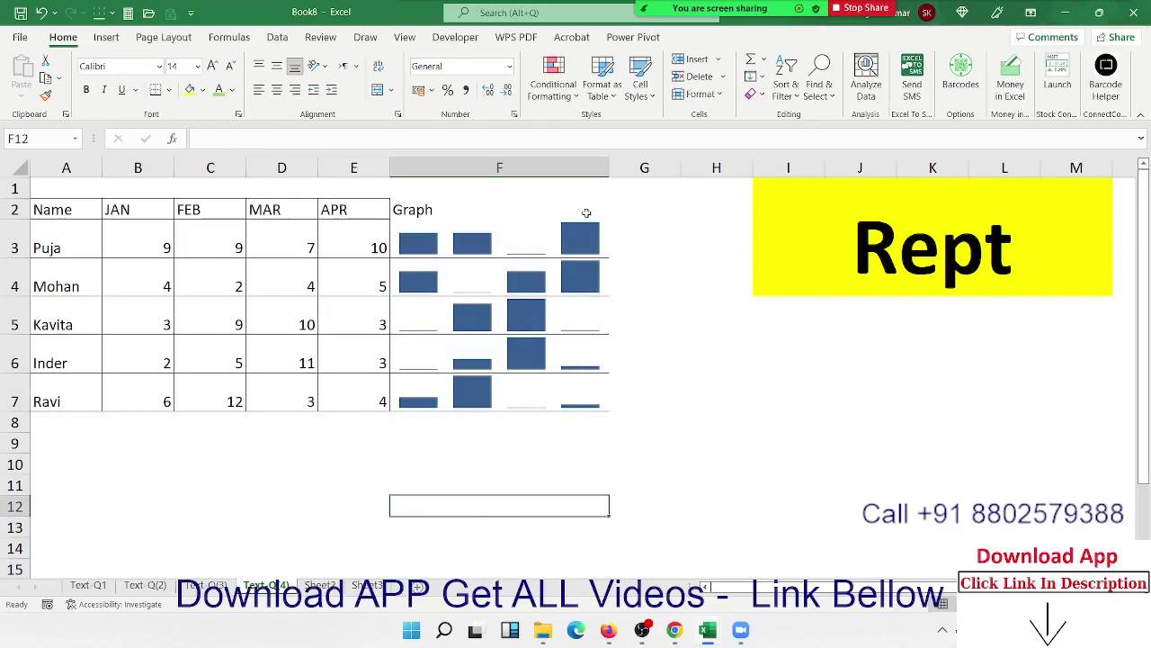
Narrow column F so the F3:F7 sparkline bars sit closer together.
drag(609, 169, 537, 168)
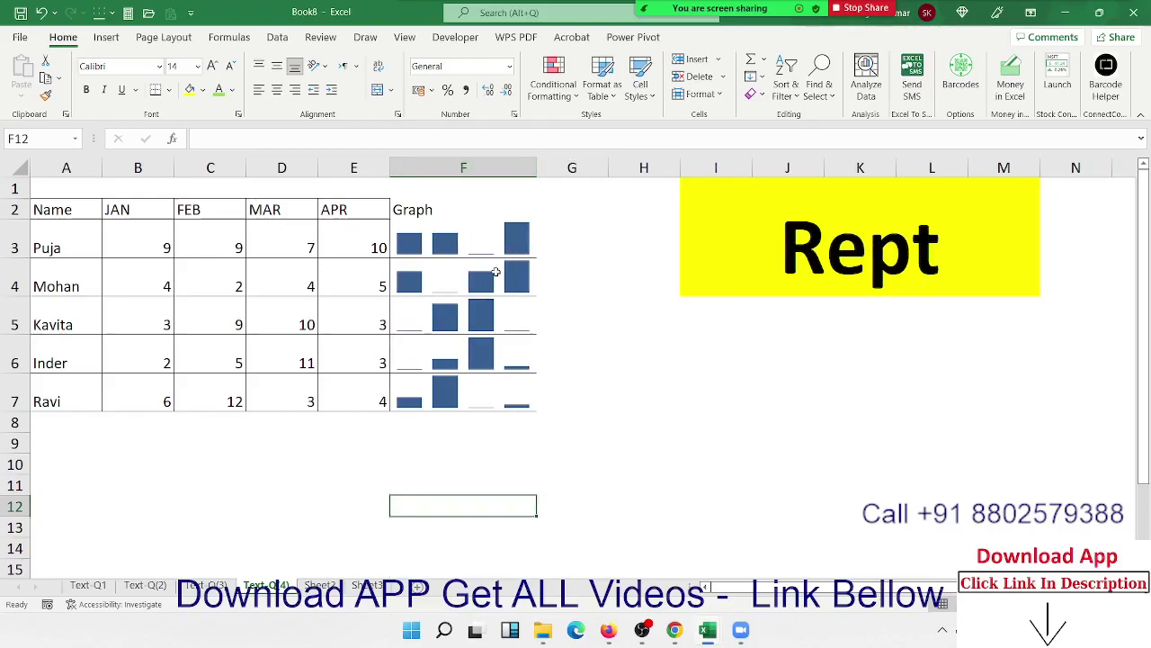
click(496, 271)
click(498, 314)
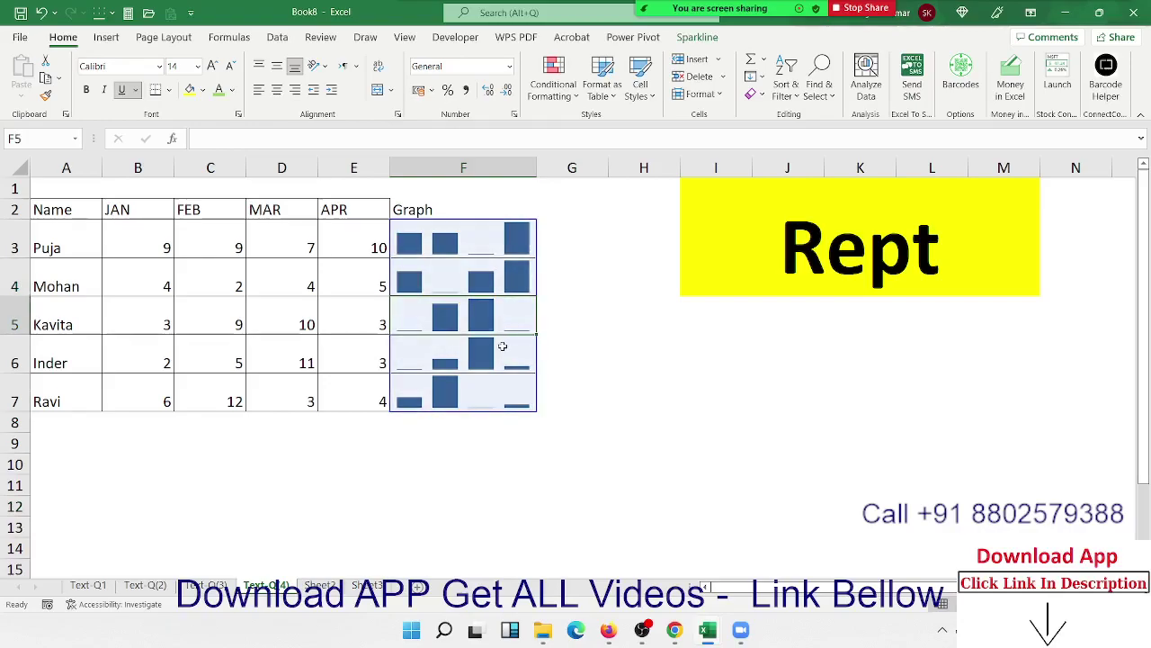
click(621, 411)
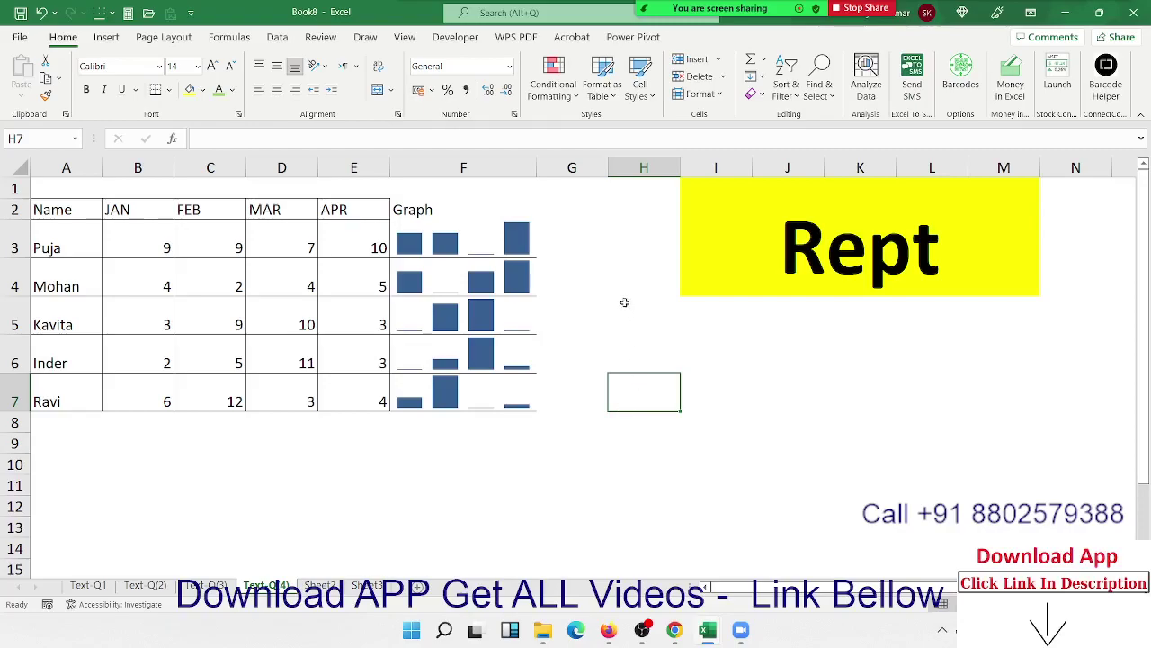
drag(505, 241, 508, 400)
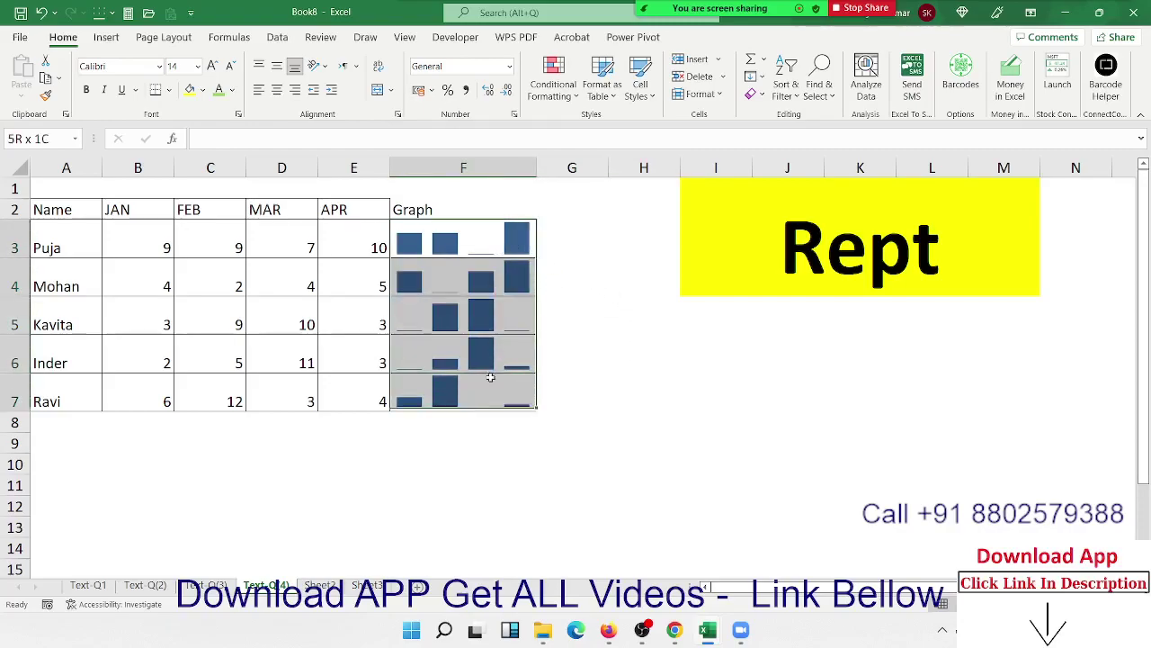
click(590, 400)
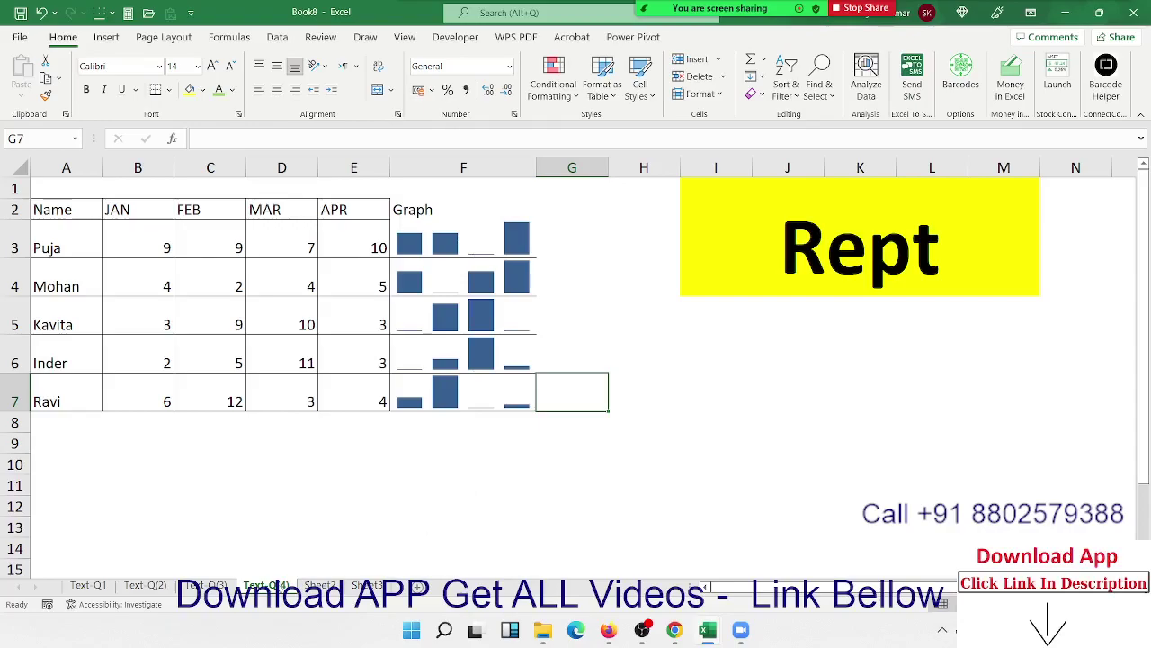
Save the workbook with the file name 'Rept' and list the save locations.
key(ctrl+s)
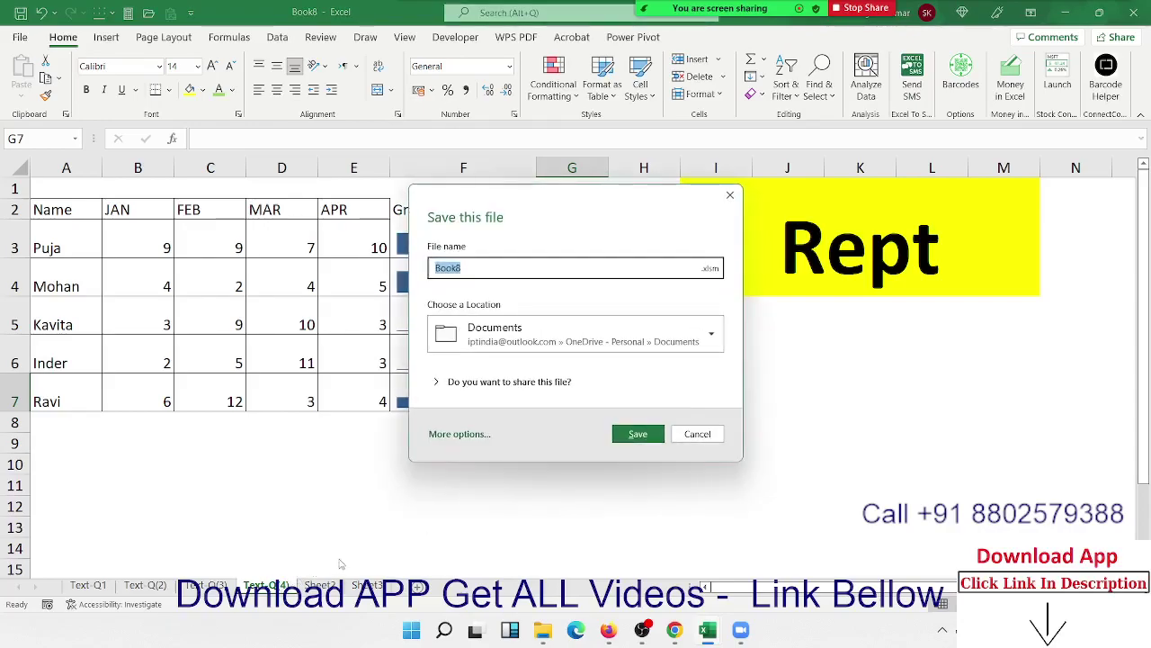
text(Re)
text(pt)
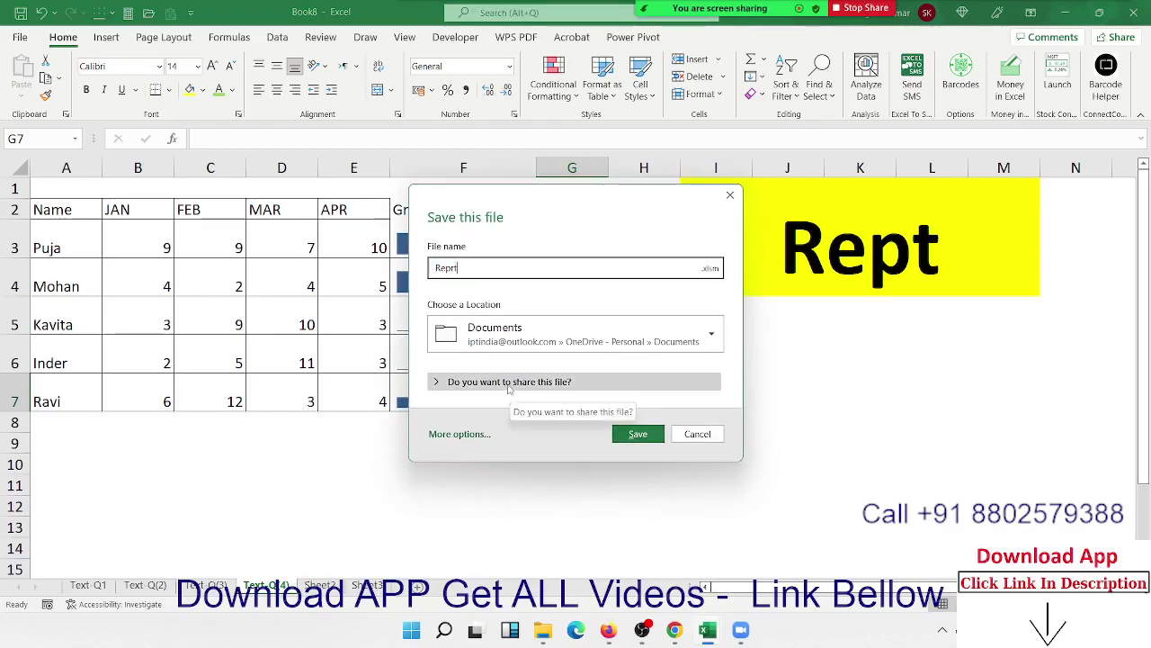
click(504, 335)
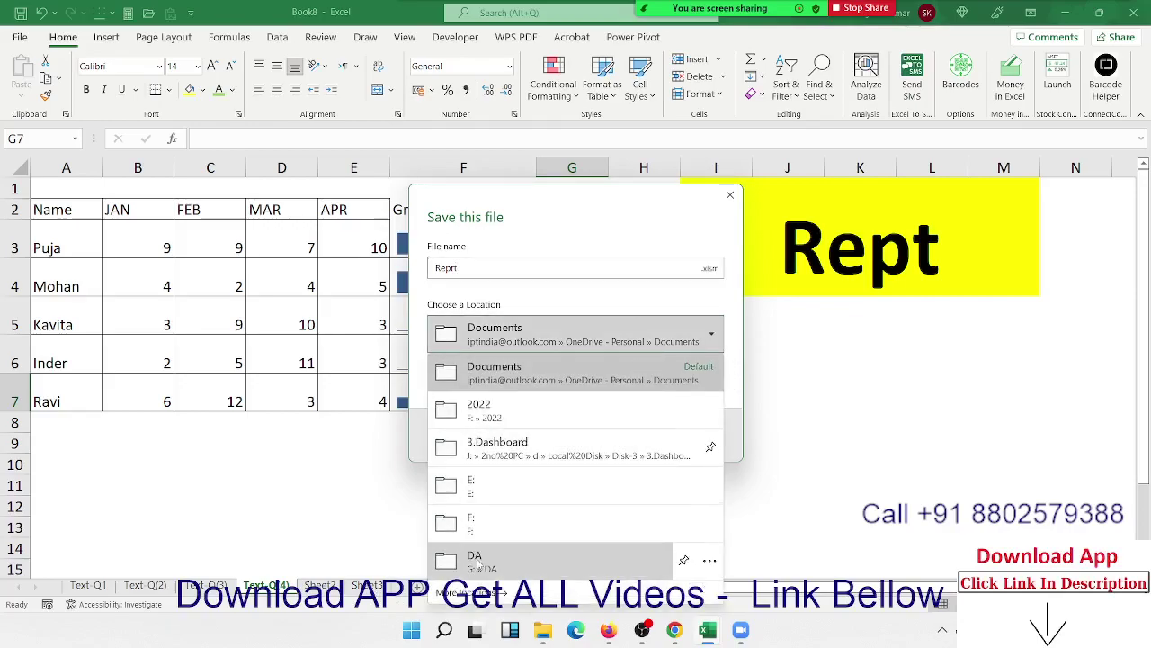